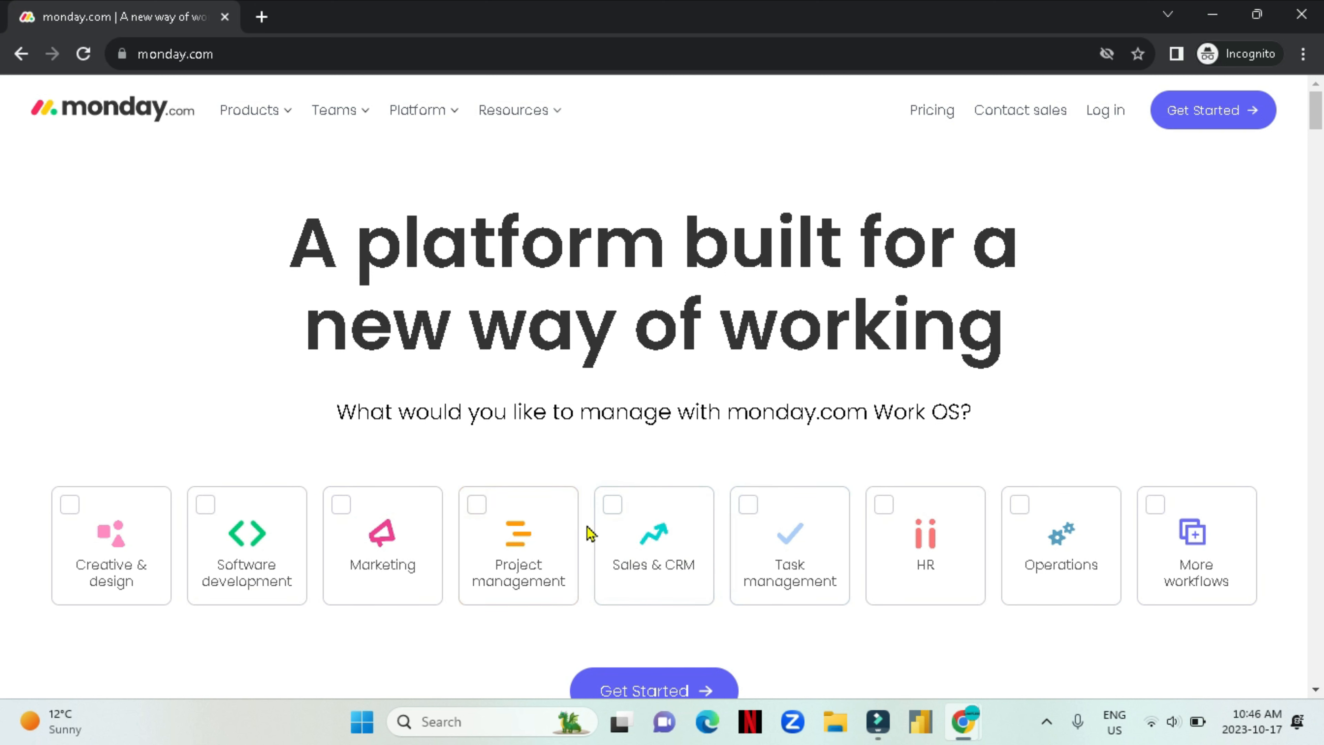
Select Project management, Sales & CRM and Task management as the areas to manage on the monday.com homepage.
left_click(478, 511)
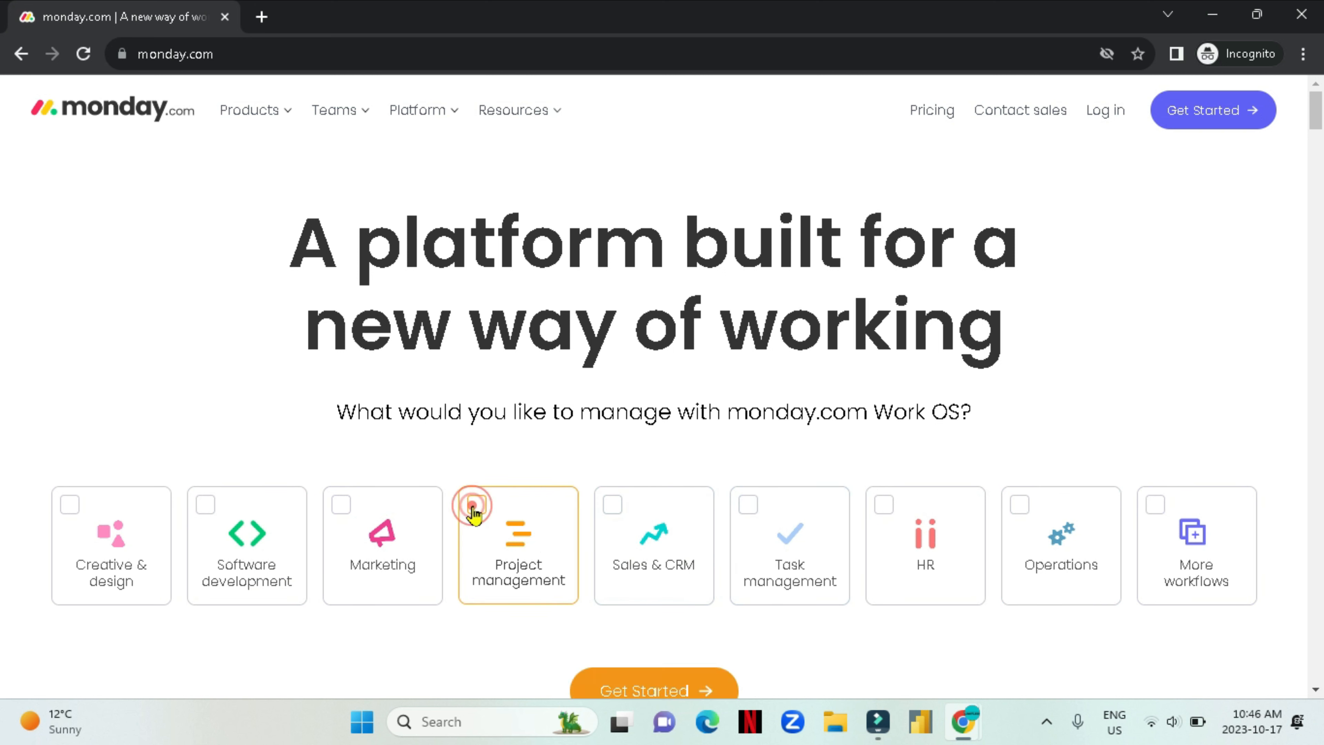
left_click(612, 511)
left_click(748, 506)
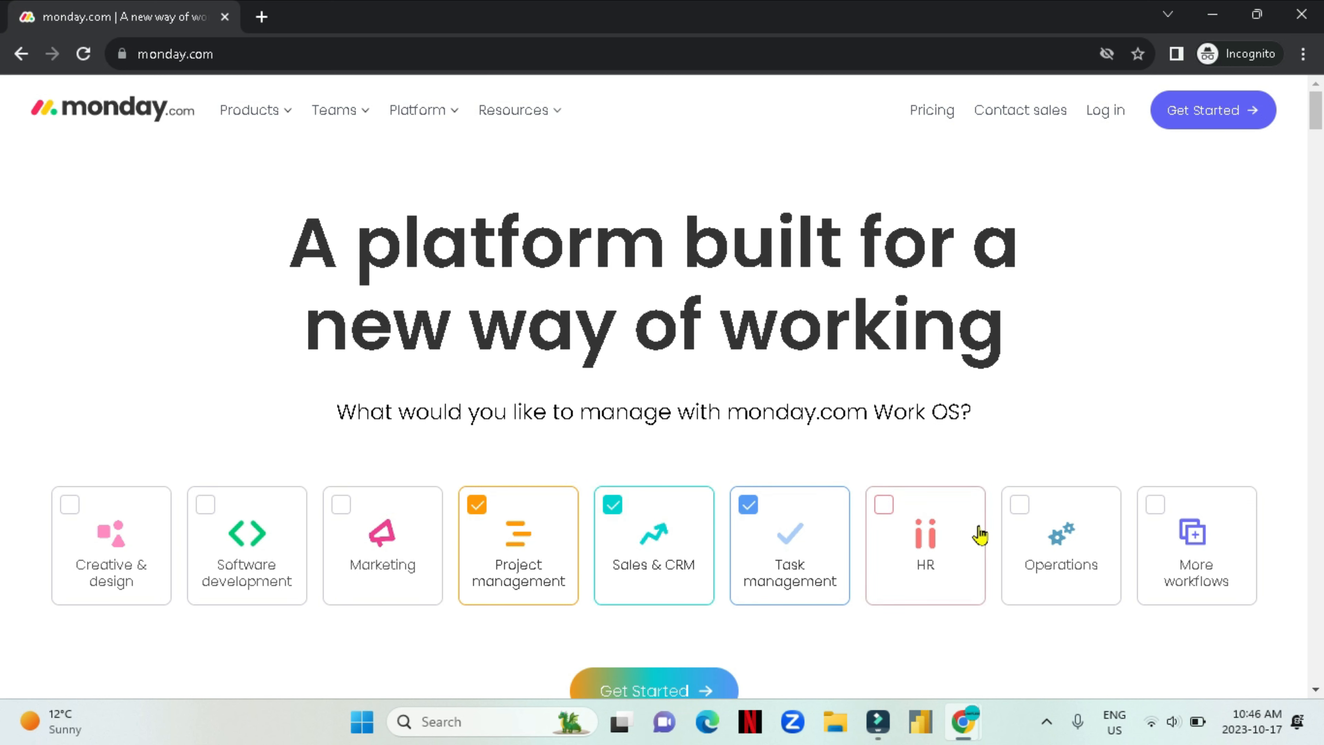
Review the monday.com pricing plans and compare the features included in each tier.
scroll(1125, 407, "down", 2)
scroll(1124, 407, "down", 1)
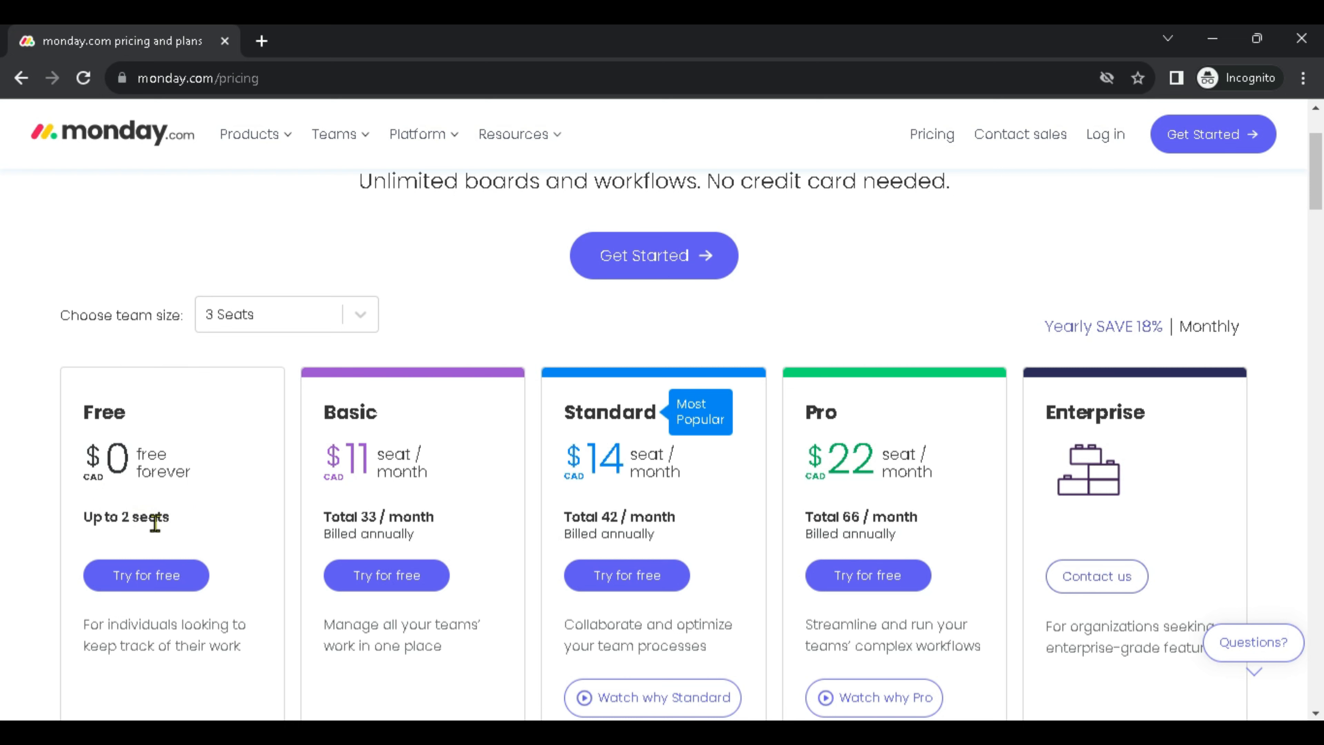
scroll(249, 527, "down", 4)
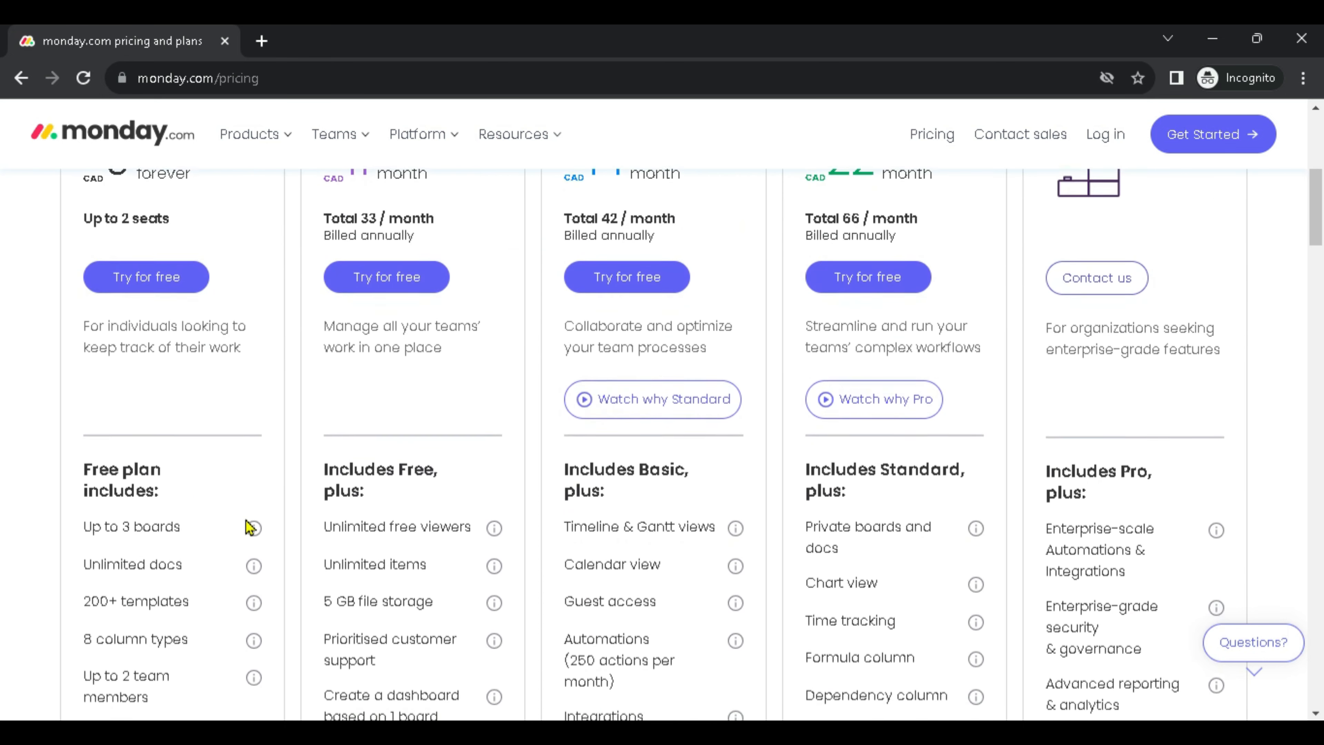
scroll(250, 527, "up", 2)
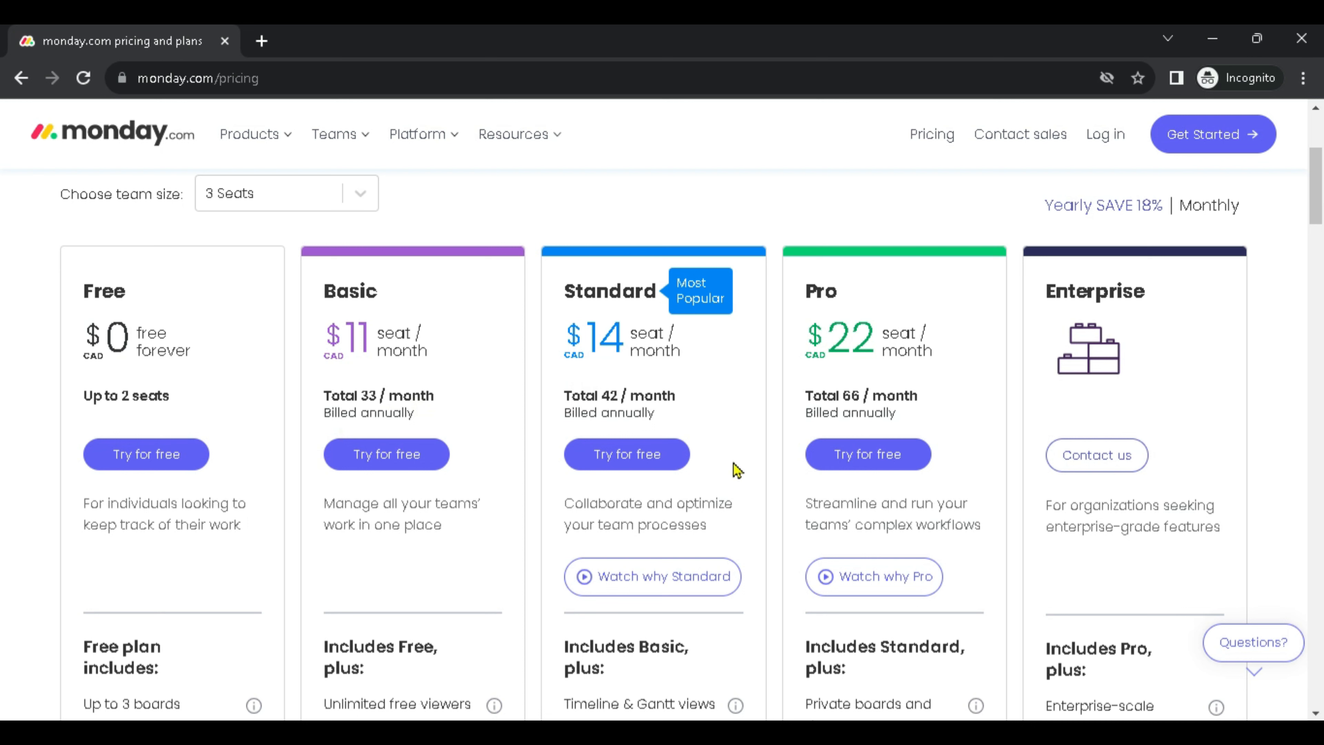
scroll(735, 467, "up", 2)
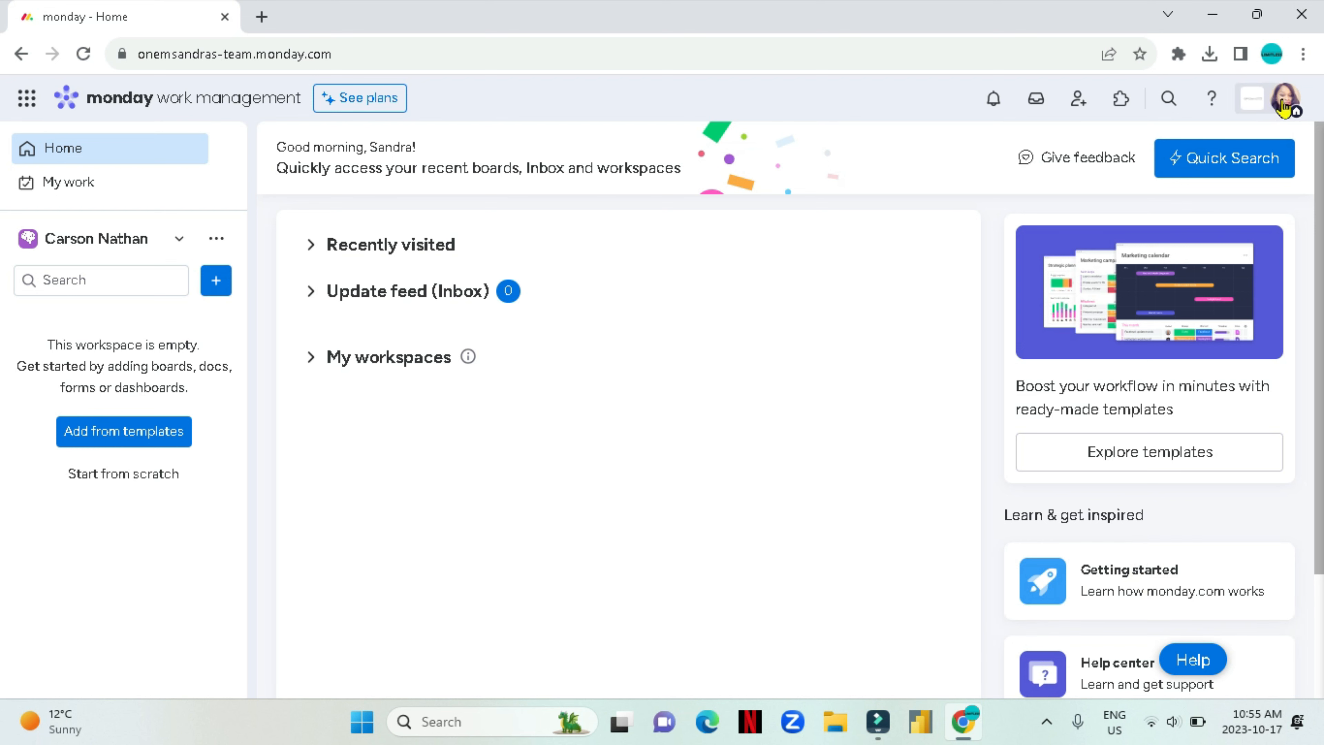
left_click(1284, 105)
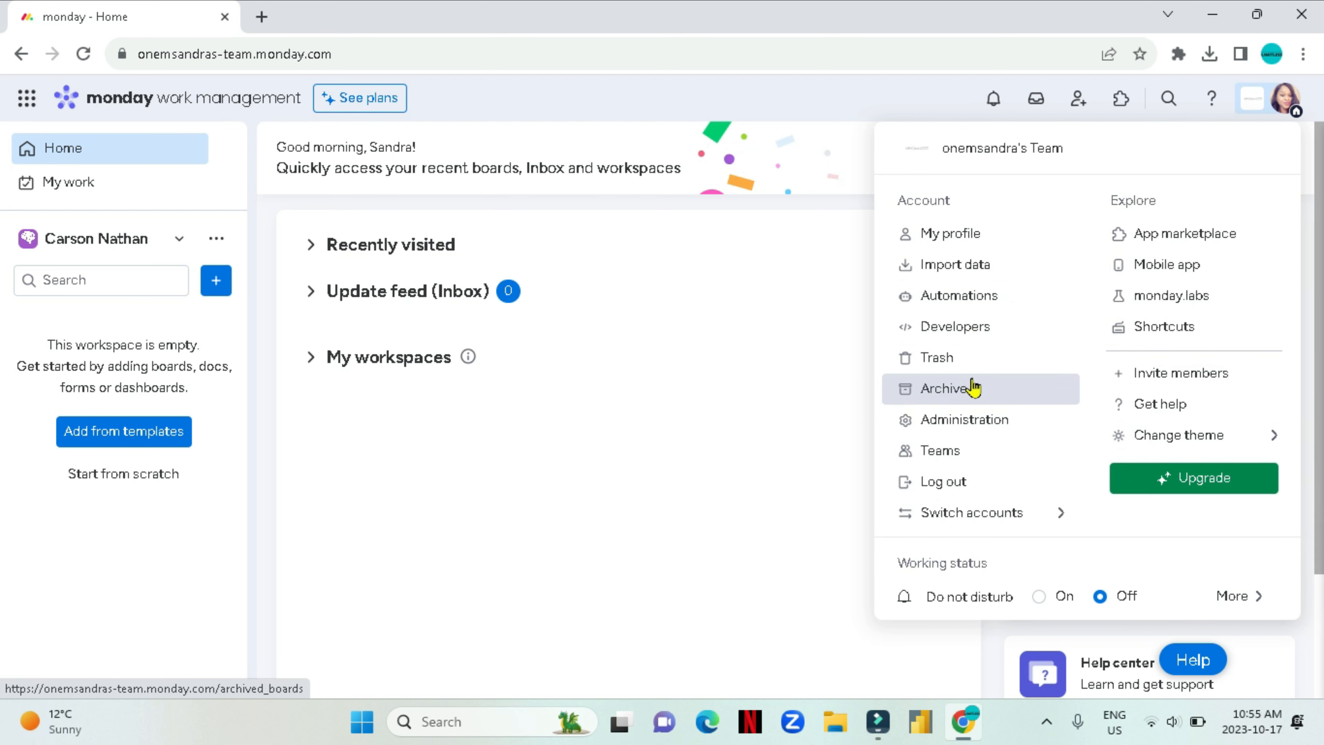
left_click(688, 408)
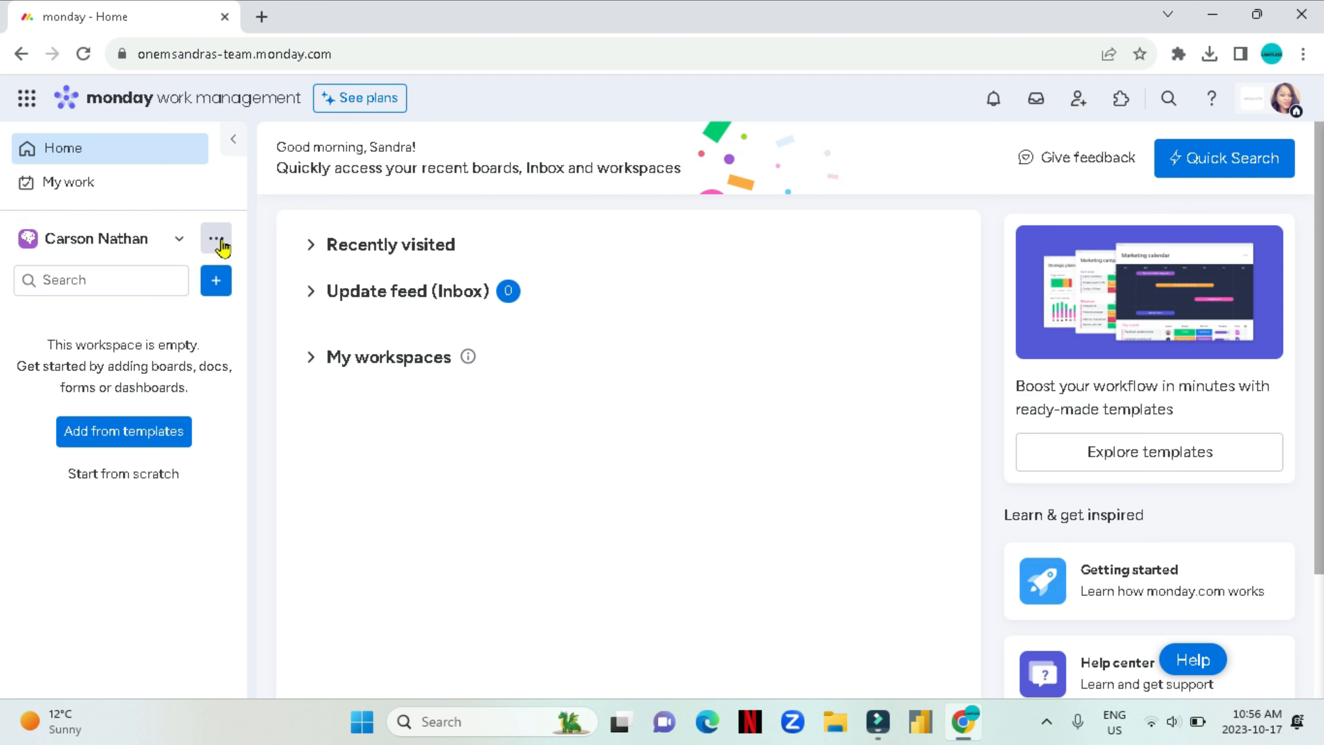
Add a new workspace named "Lily and Sam Events" with open privacy.
left_click(216, 240)
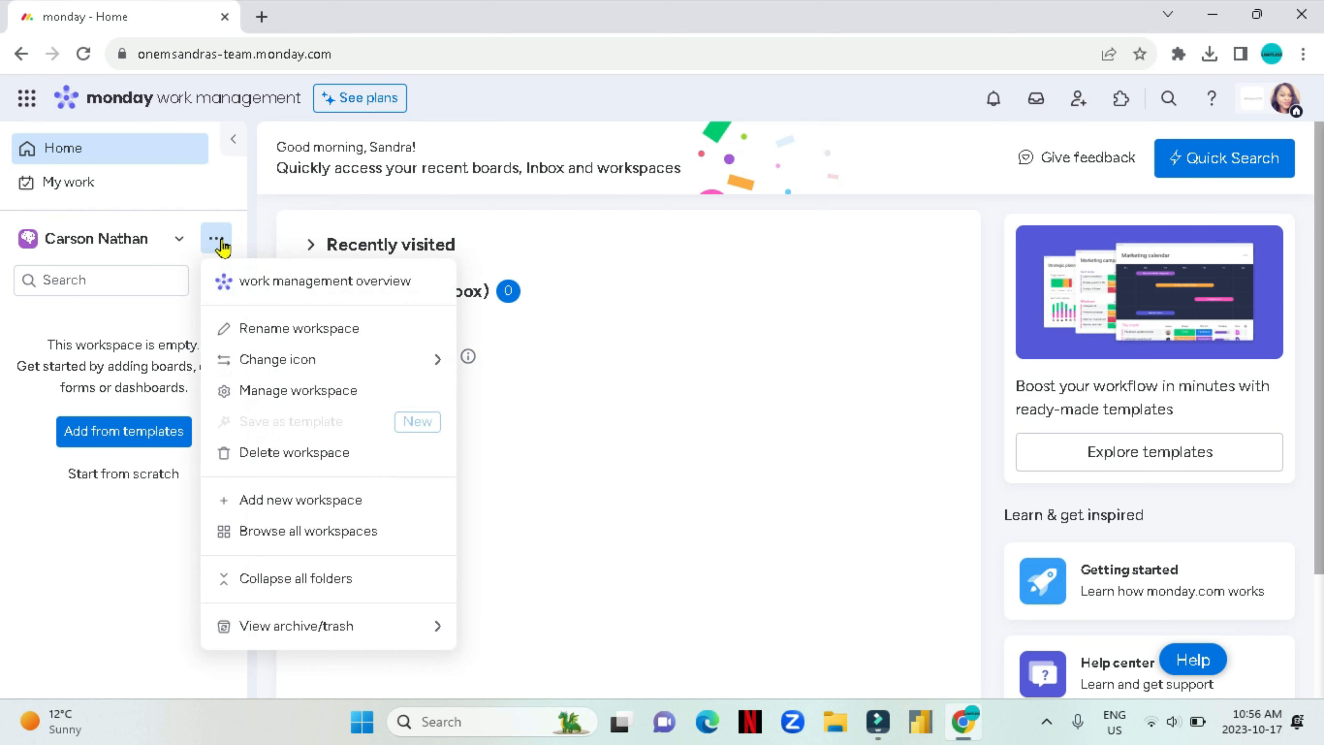
left_click(296, 501)
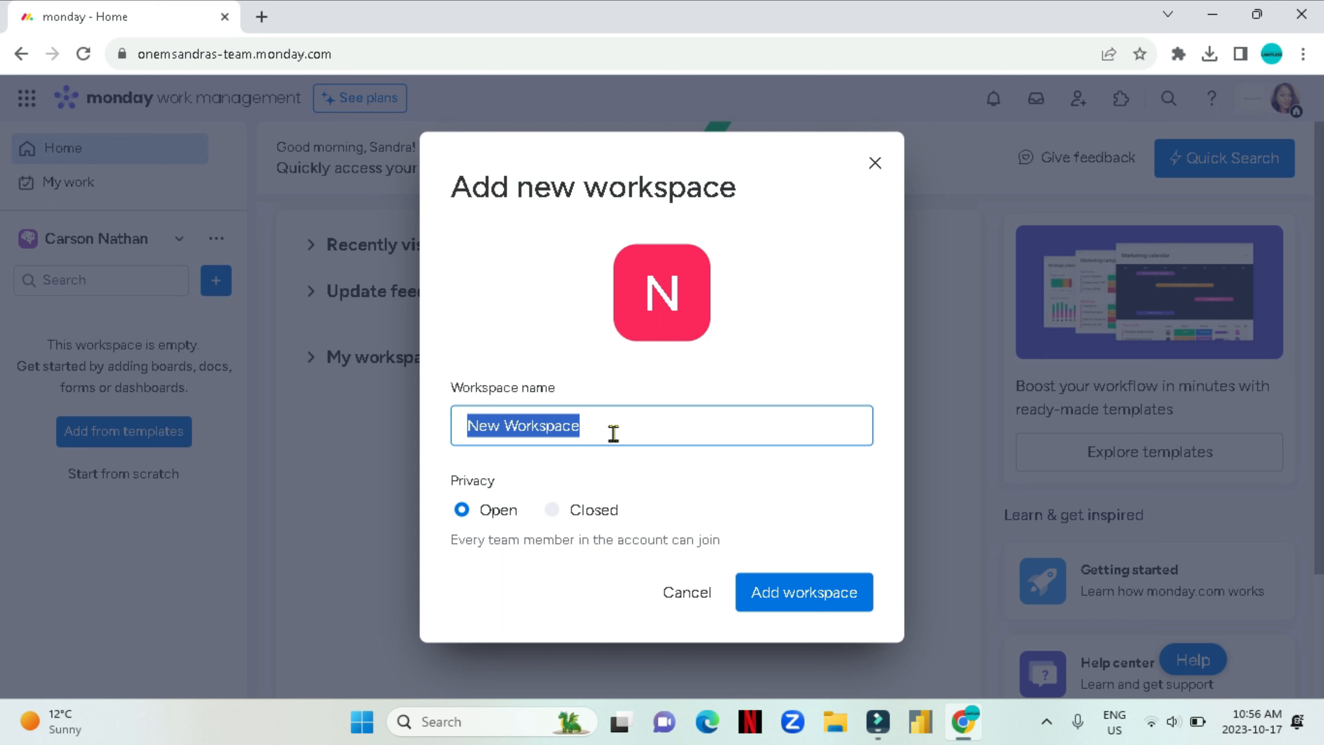
type("Lily and Sam Events")
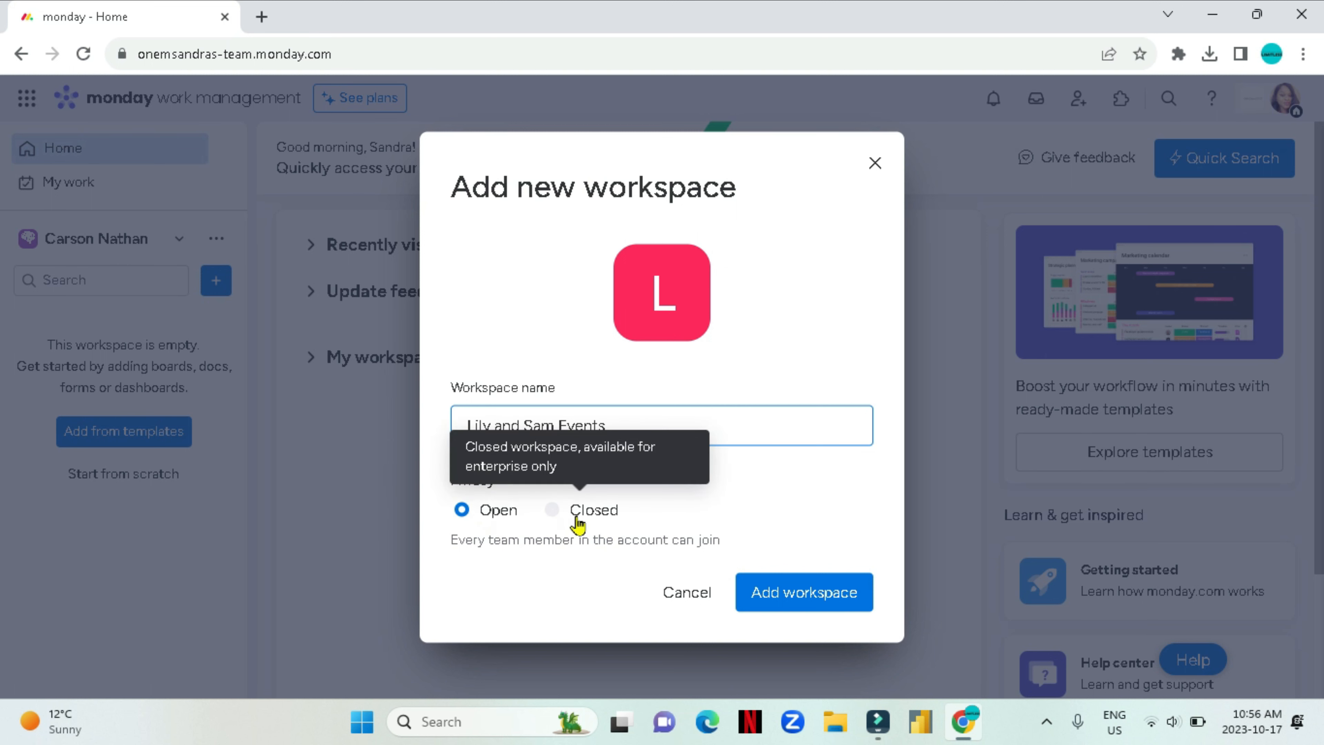
left_click(769, 594)
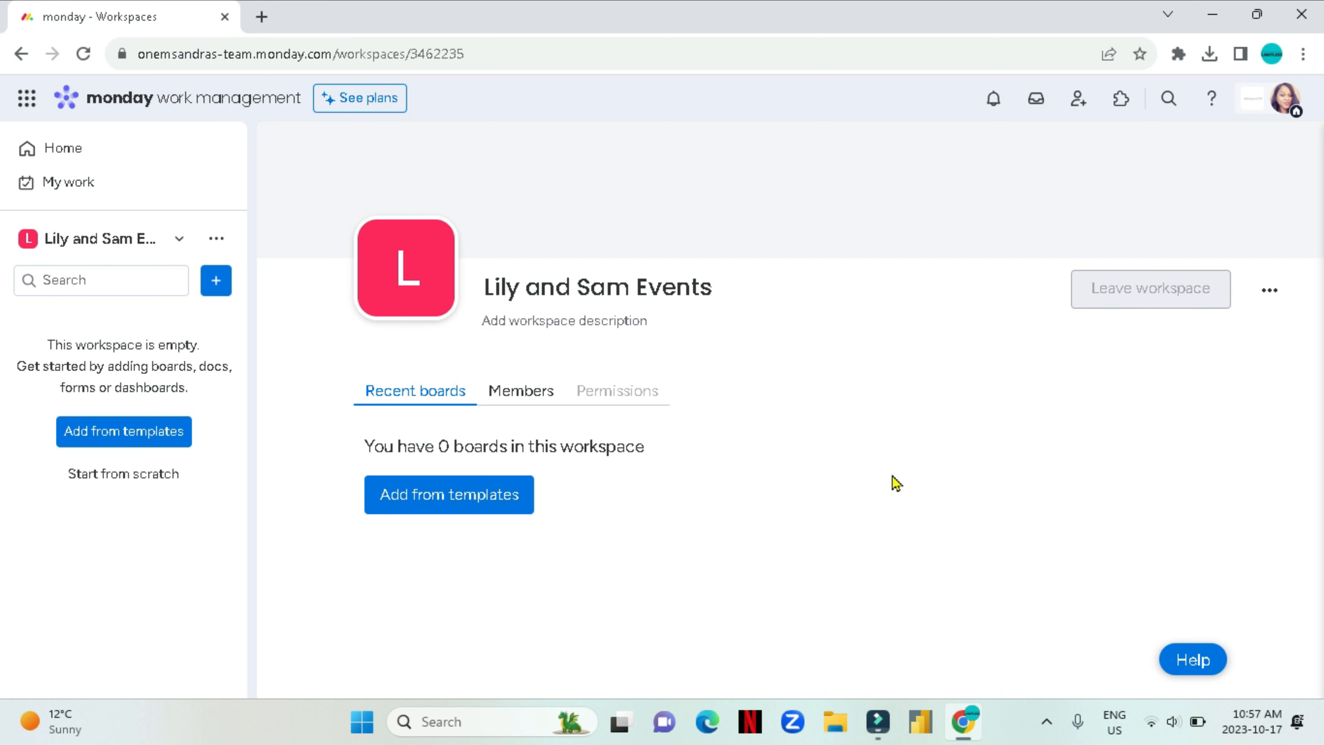
Browse the recommended and Marketing templates in the template center, and close it without adding one.
mouse_move(966, 213)
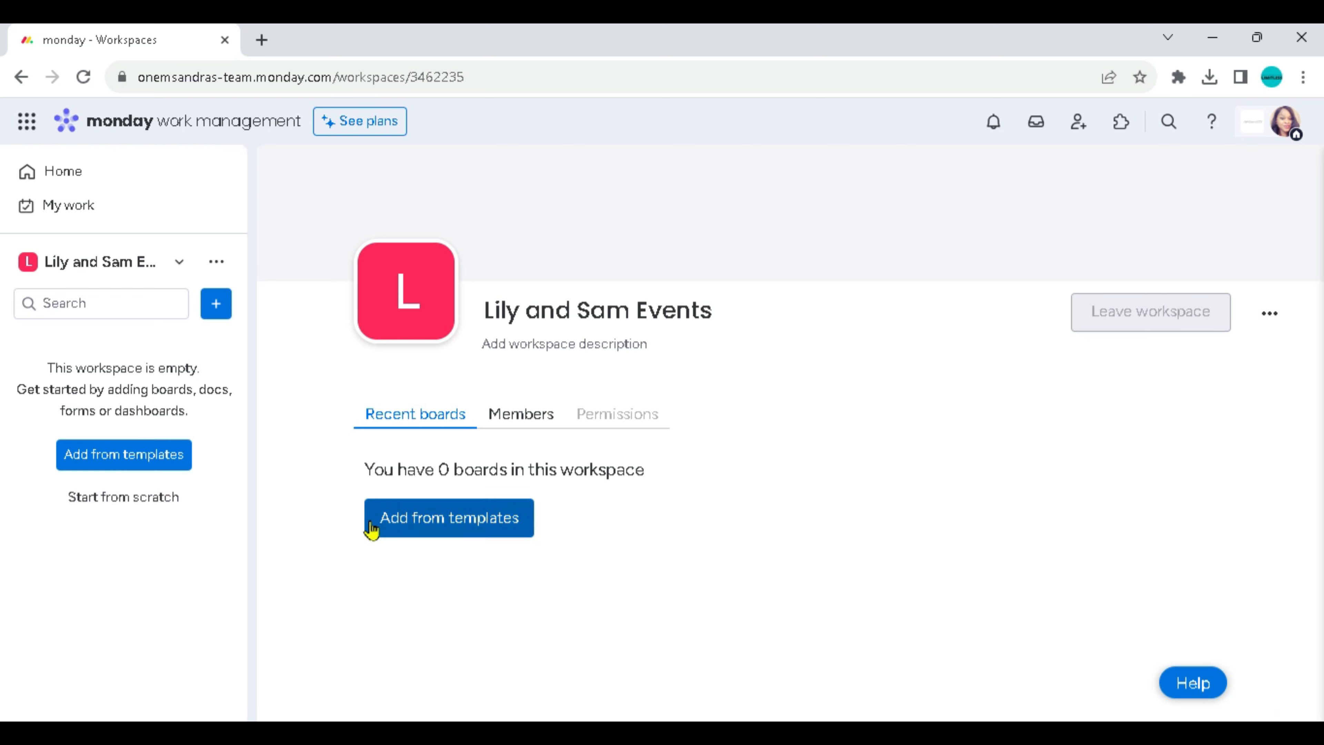
left_click(414, 518)
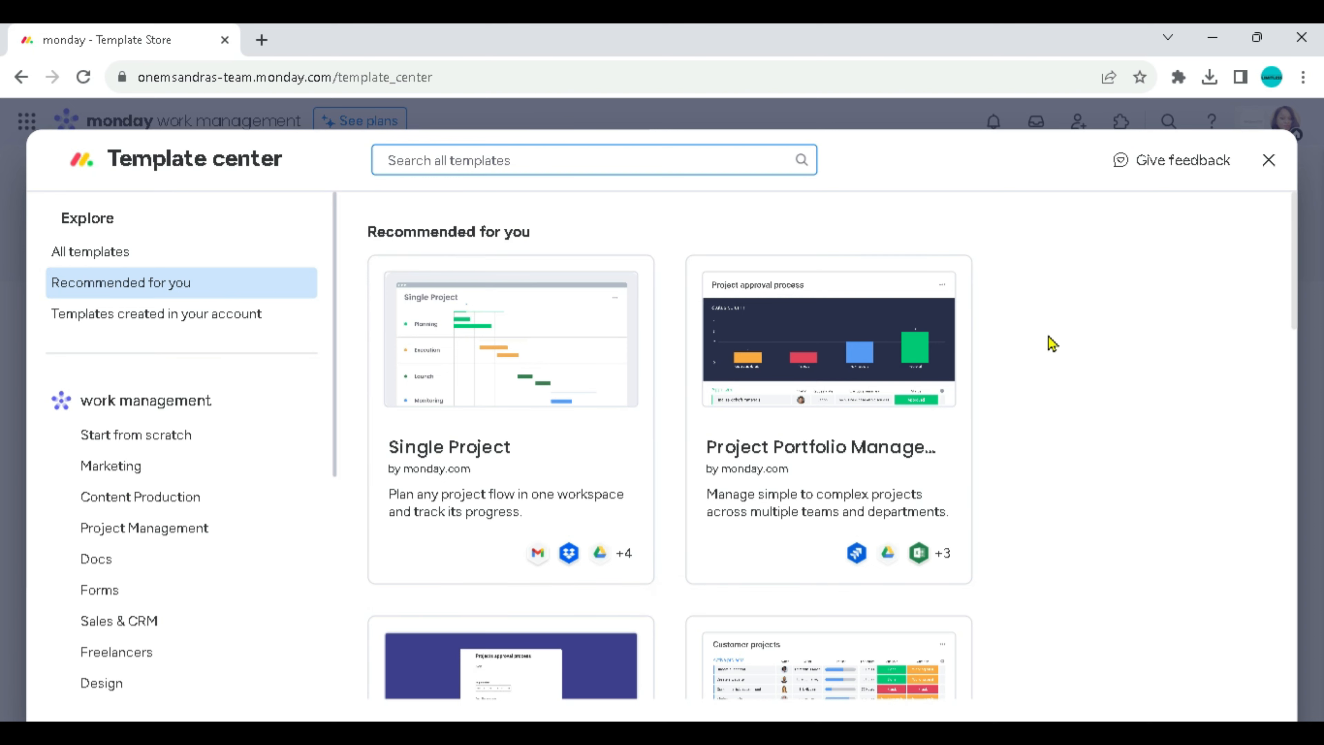
scroll(1052, 343, "down", 5)
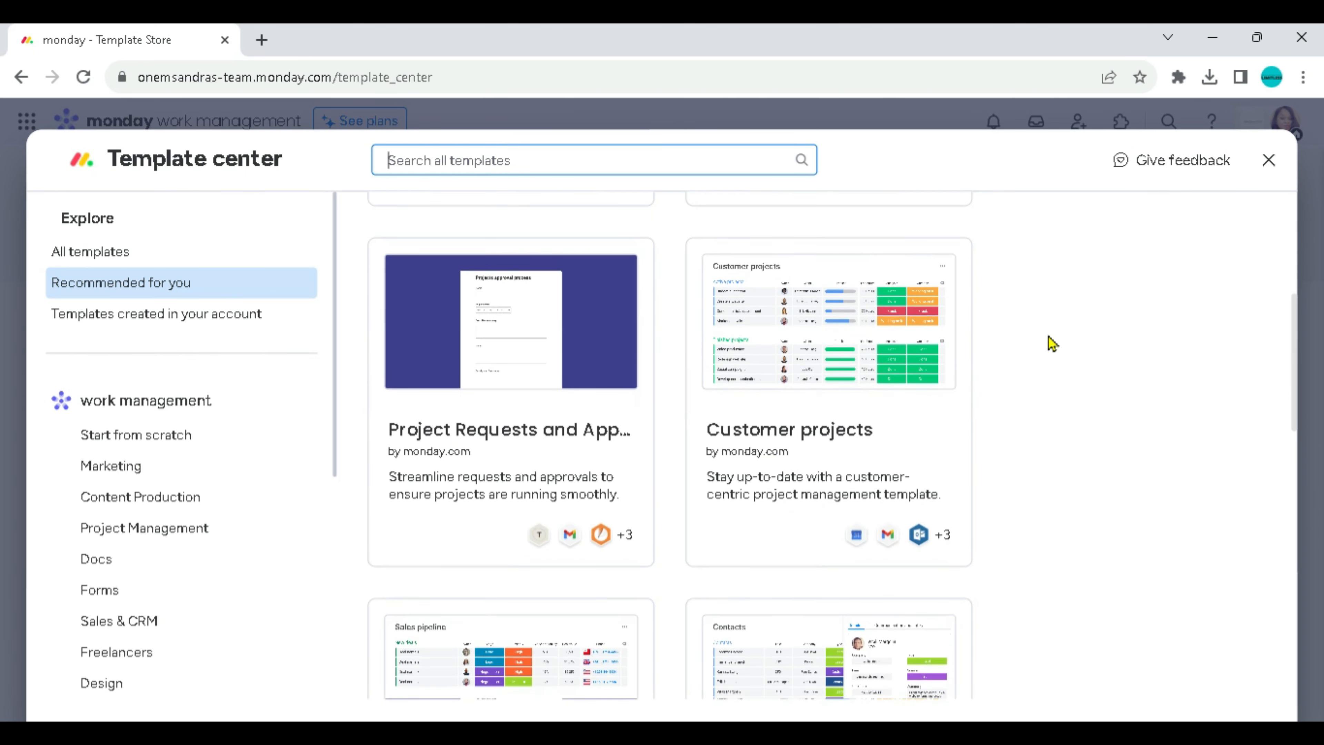
scroll(1052, 343, "down", 1)
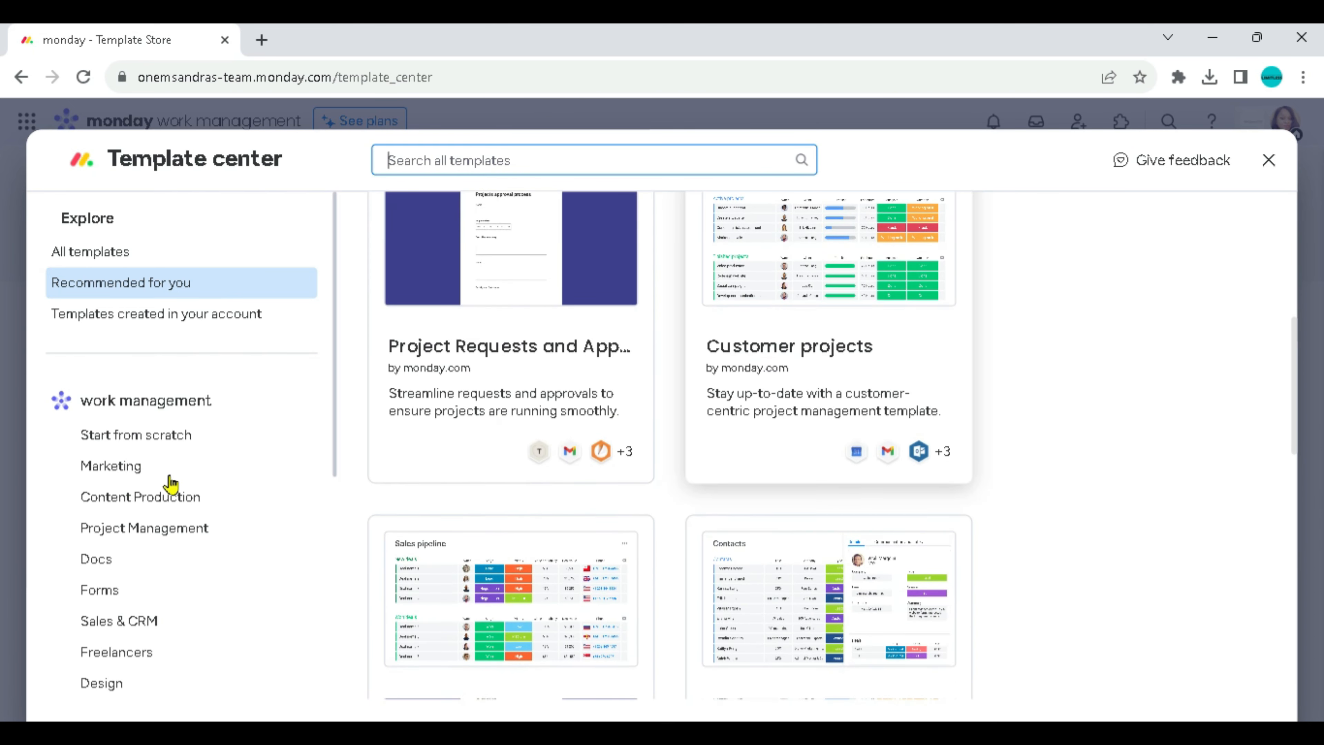
left_click(126, 467)
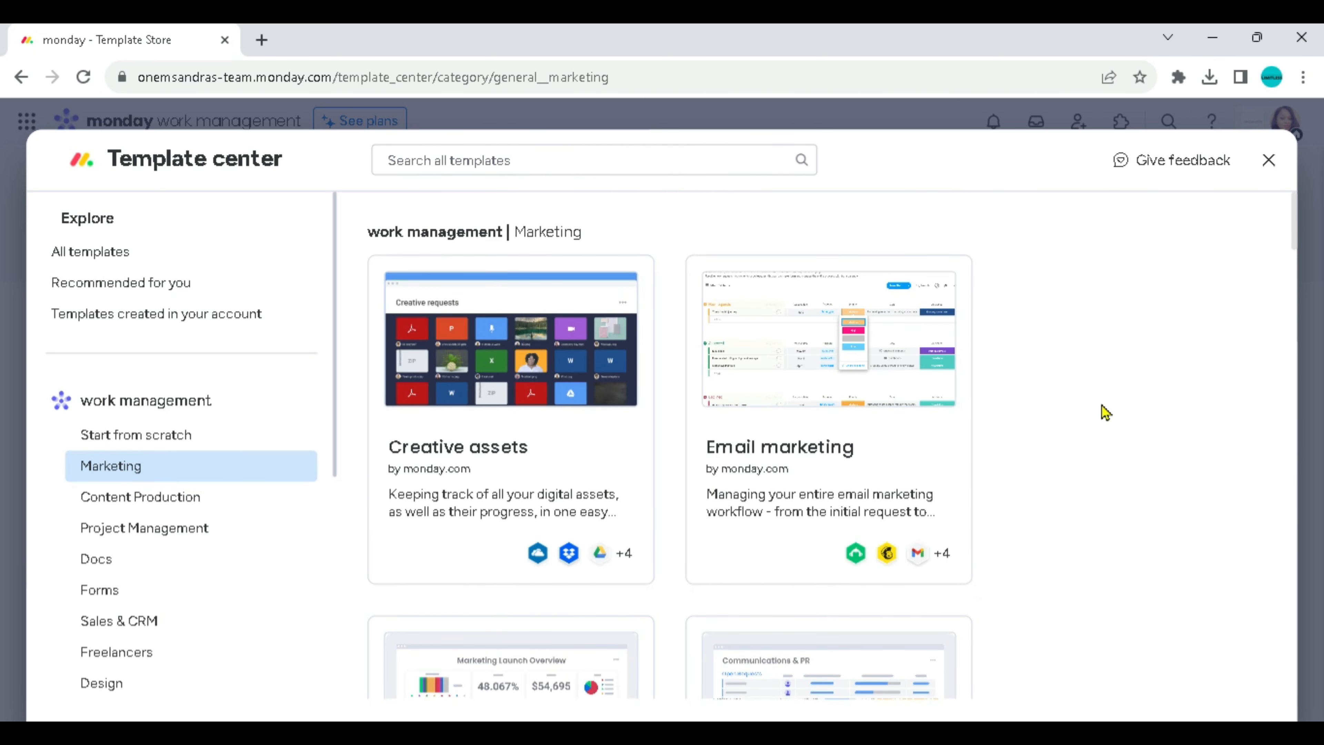
scroll(1104, 412, "down", 3)
scroll(1106, 412, "down", 3)
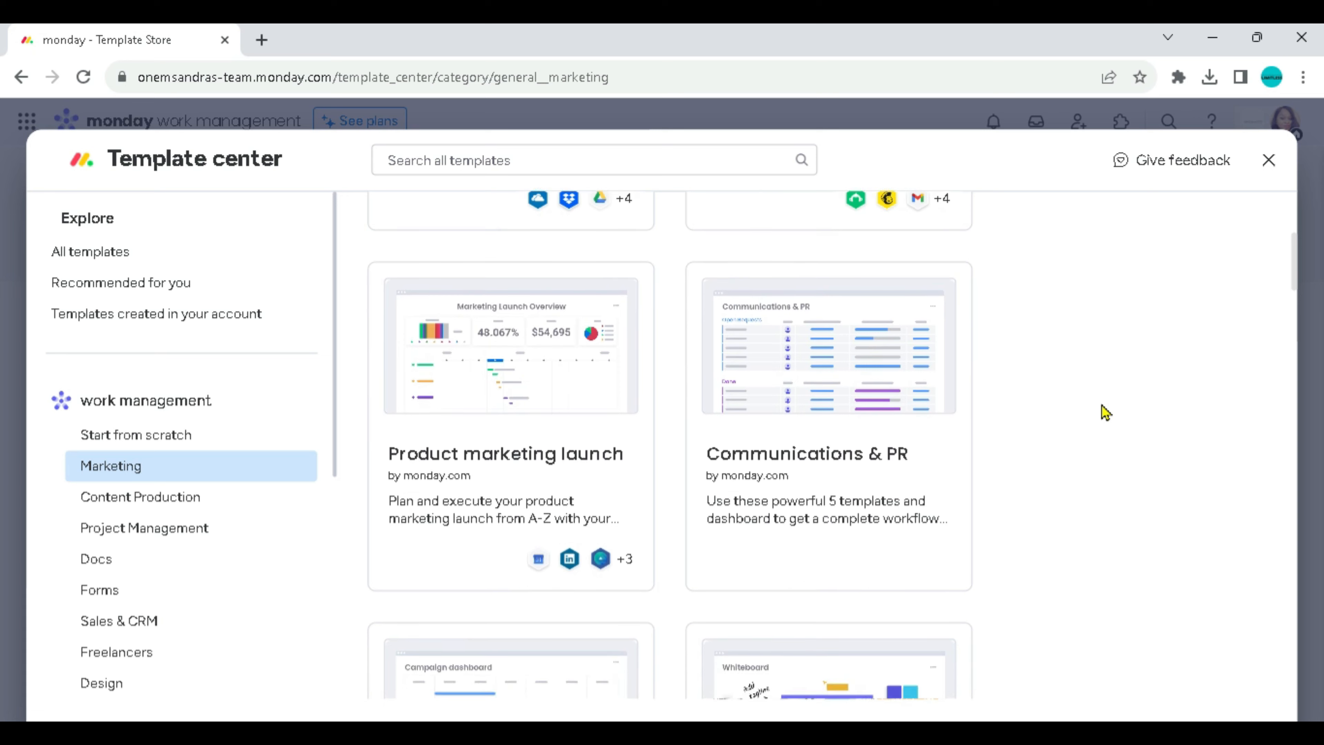
scroll(1105, 412, "down", 2)
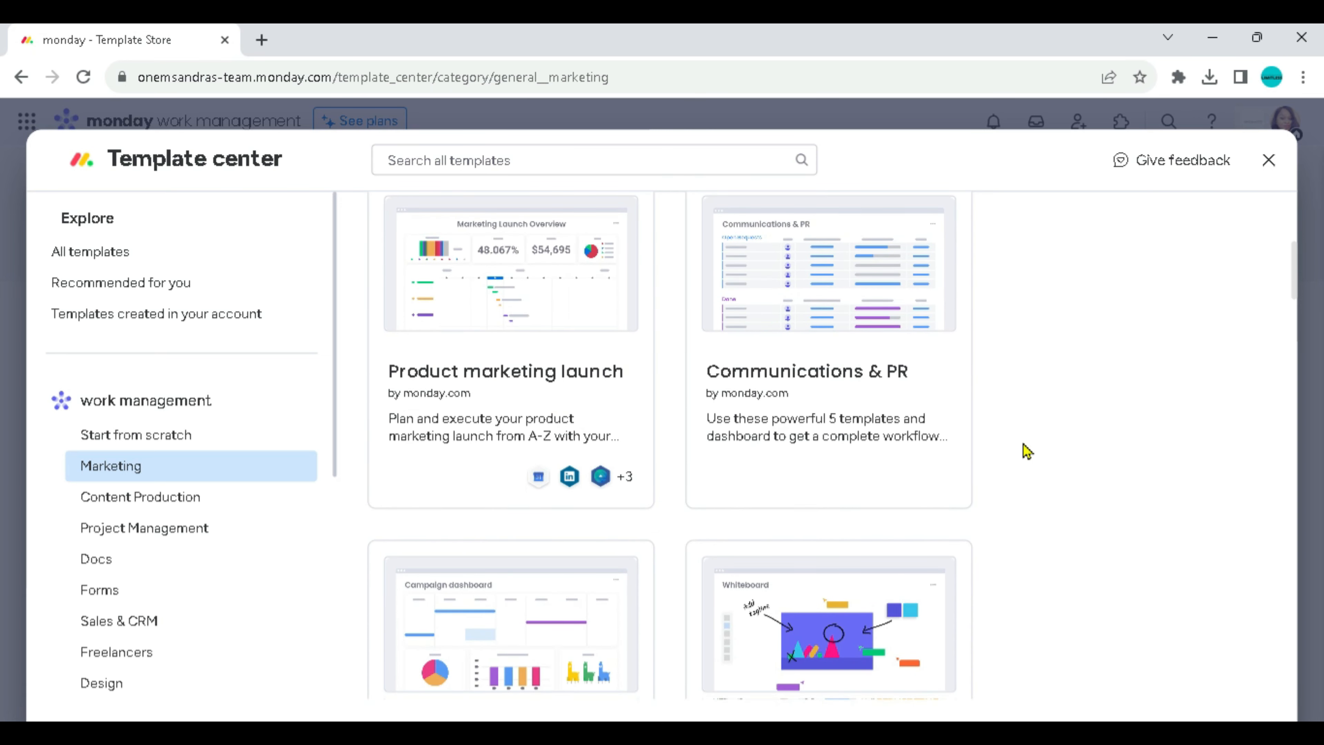
left_click(1267, 159)
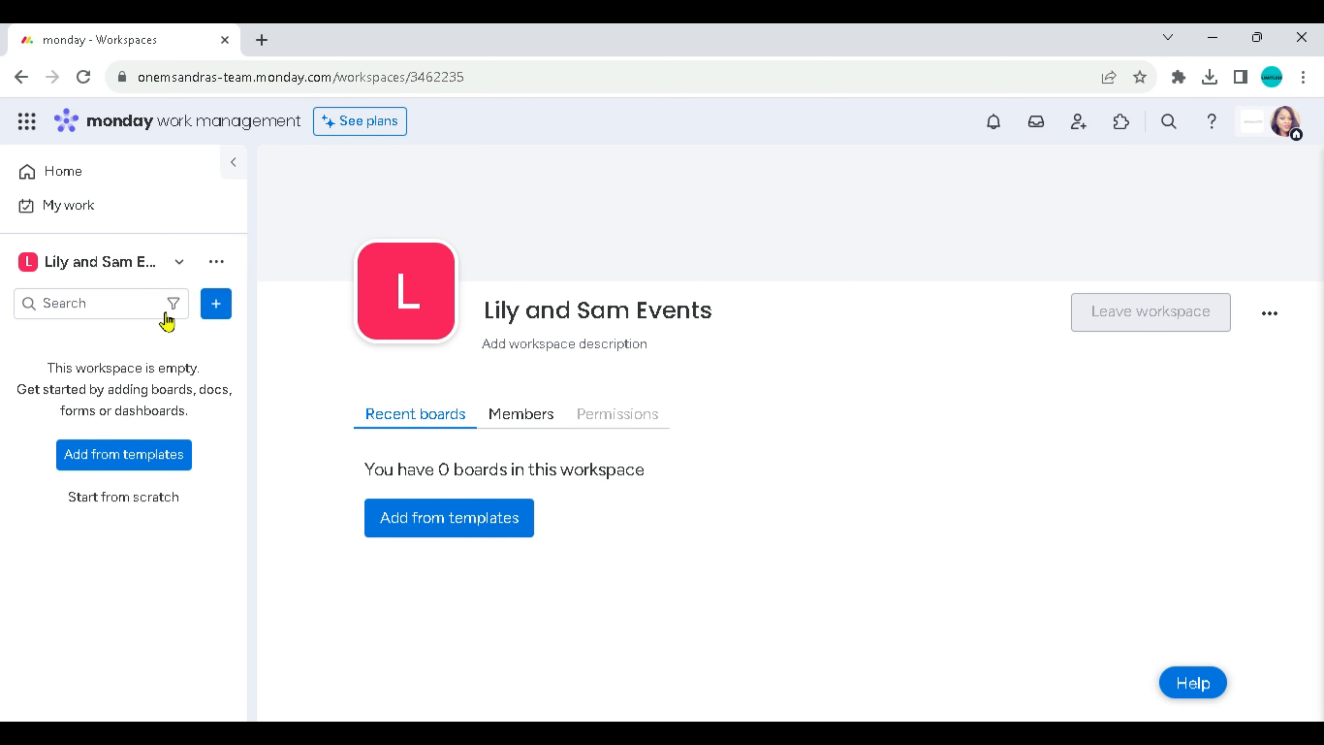
Create a new main board named "PM Conference" in the workspace, set to manage tasks.
left_click(215, 314)
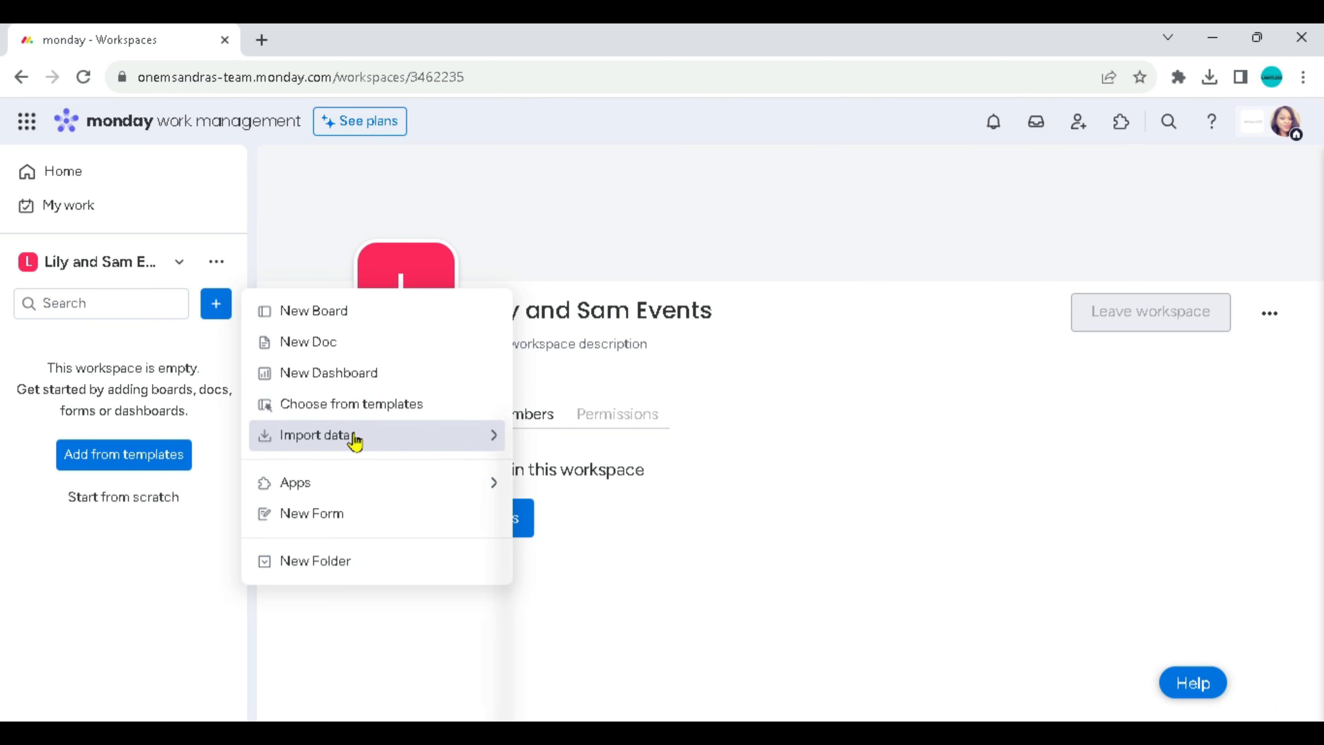
mouse_move(354, 444)
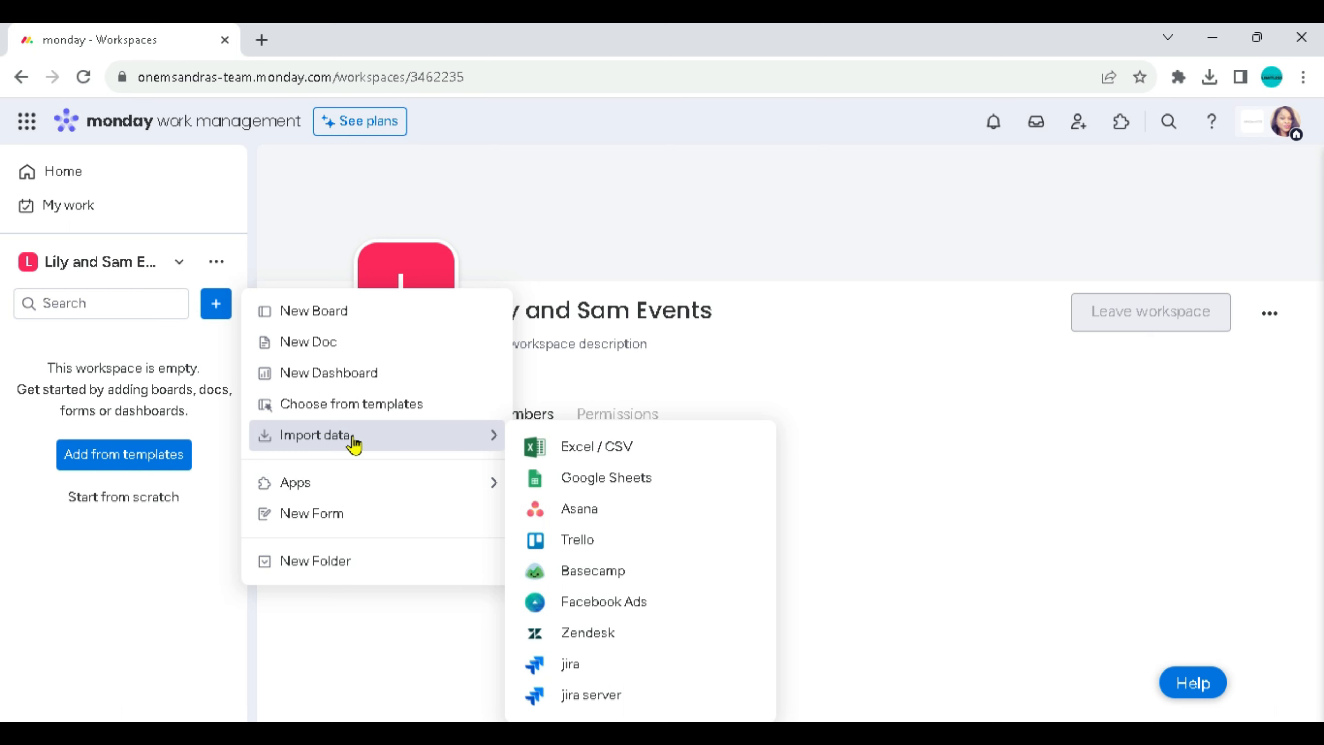
mouse_move(334, 486)
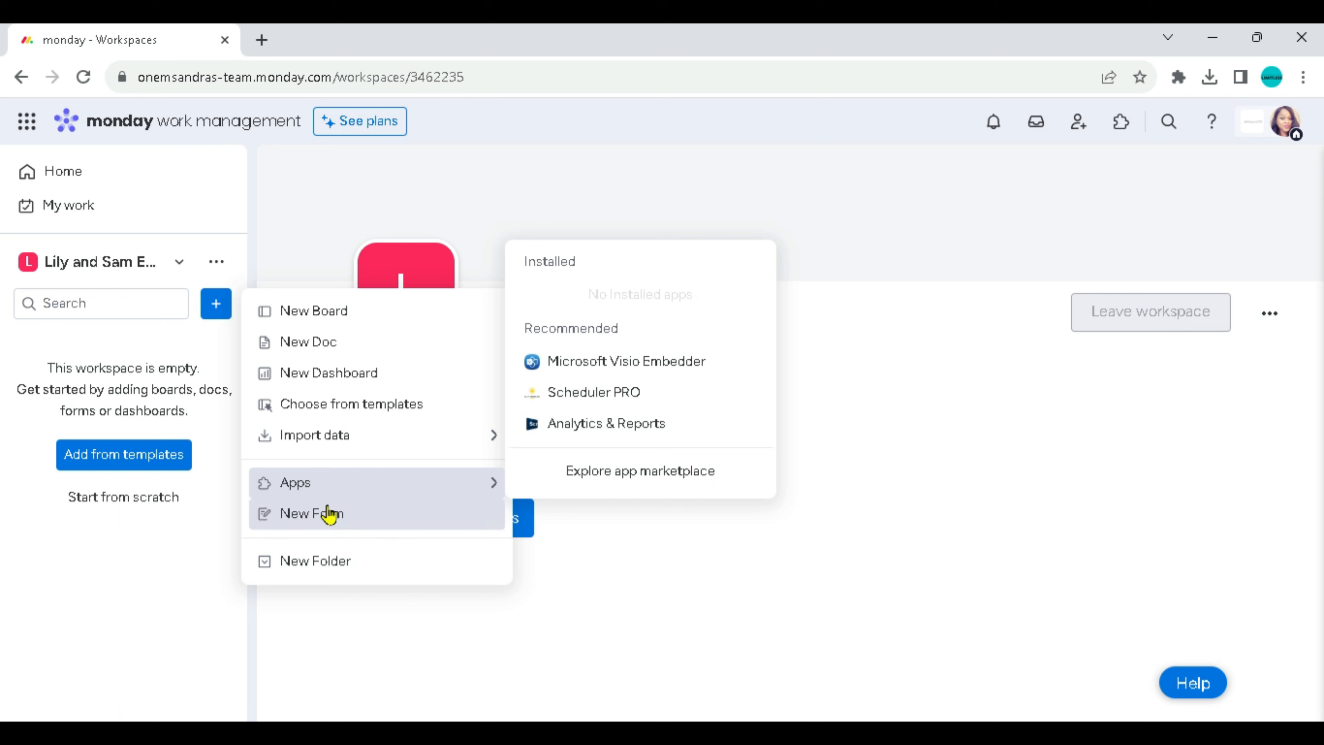
left_click(330, 322)
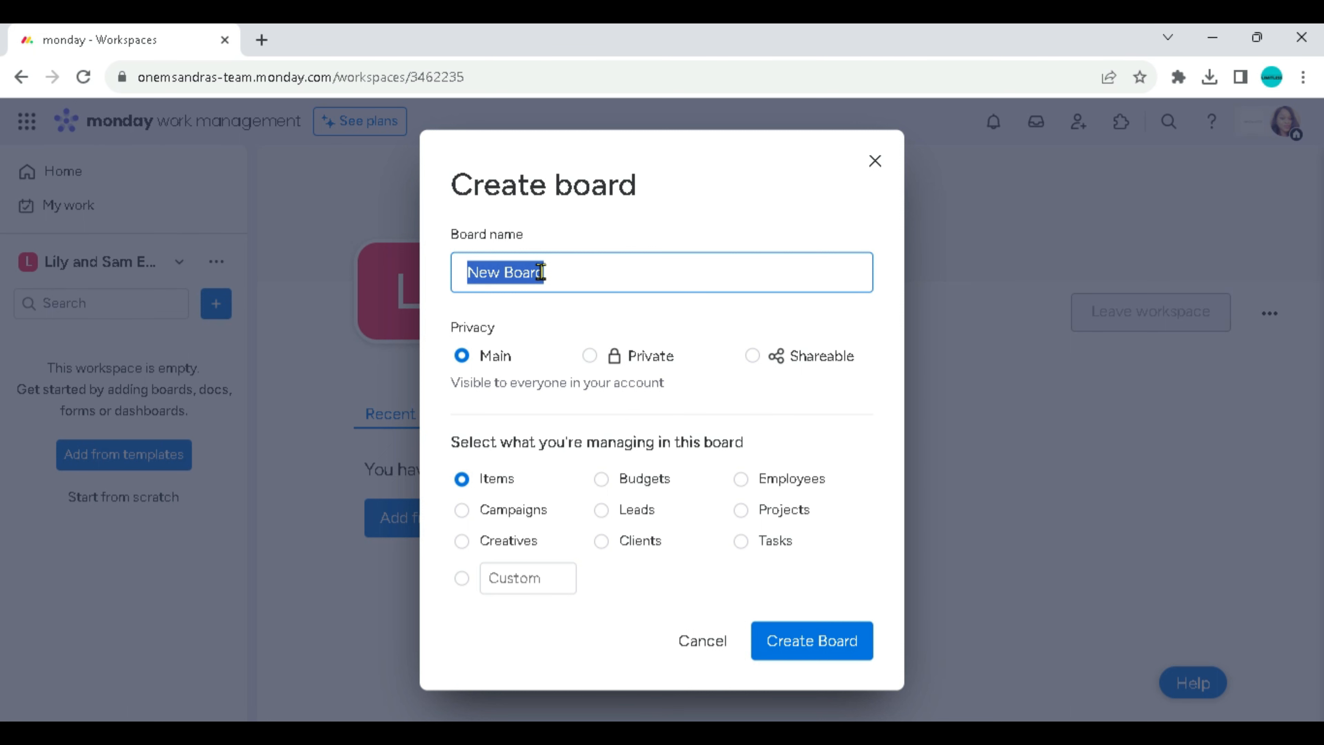
type("P")
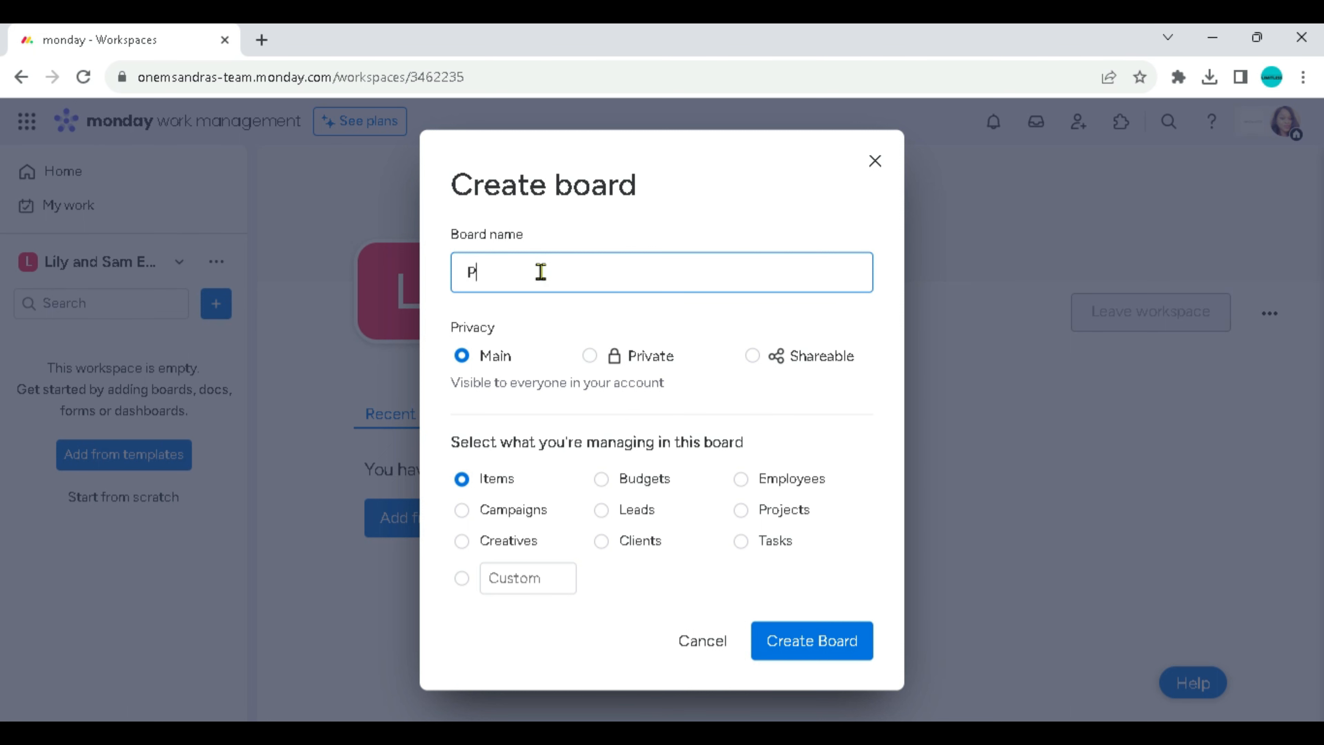
type("M Conference")
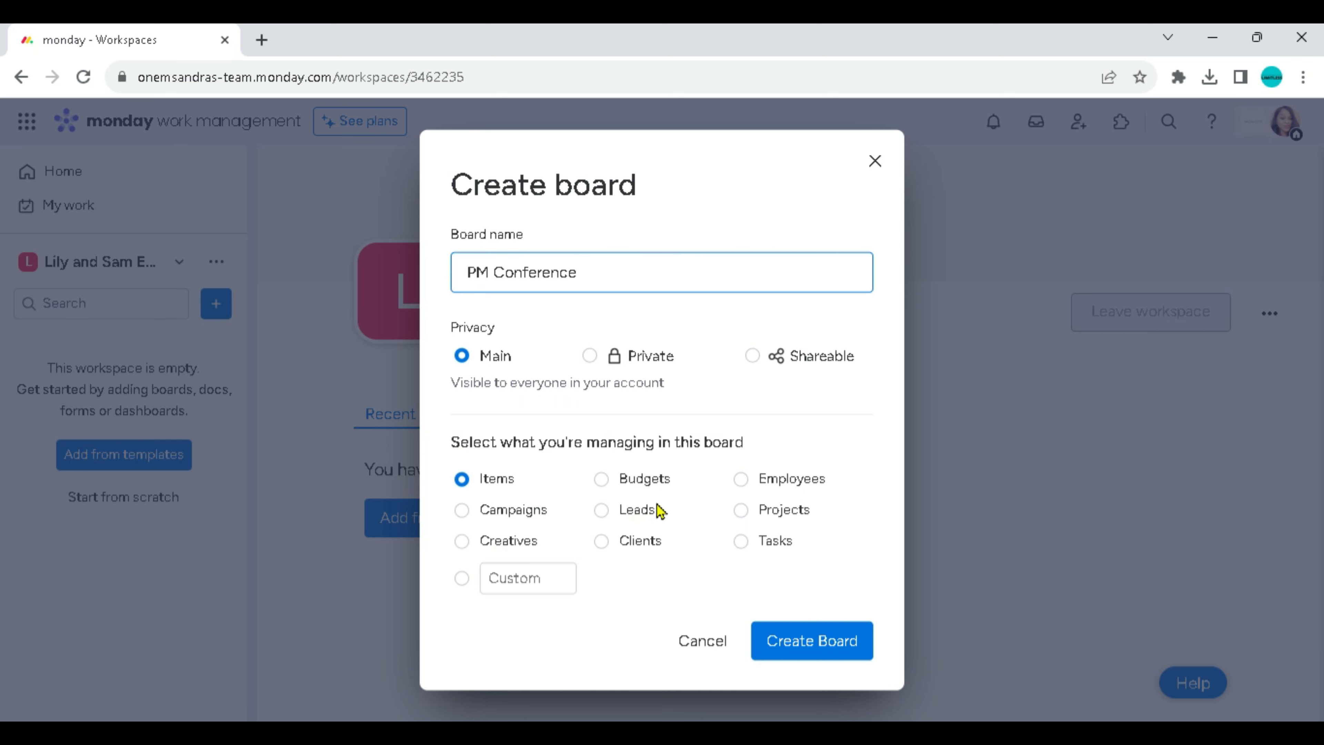
left_click(741, 541)
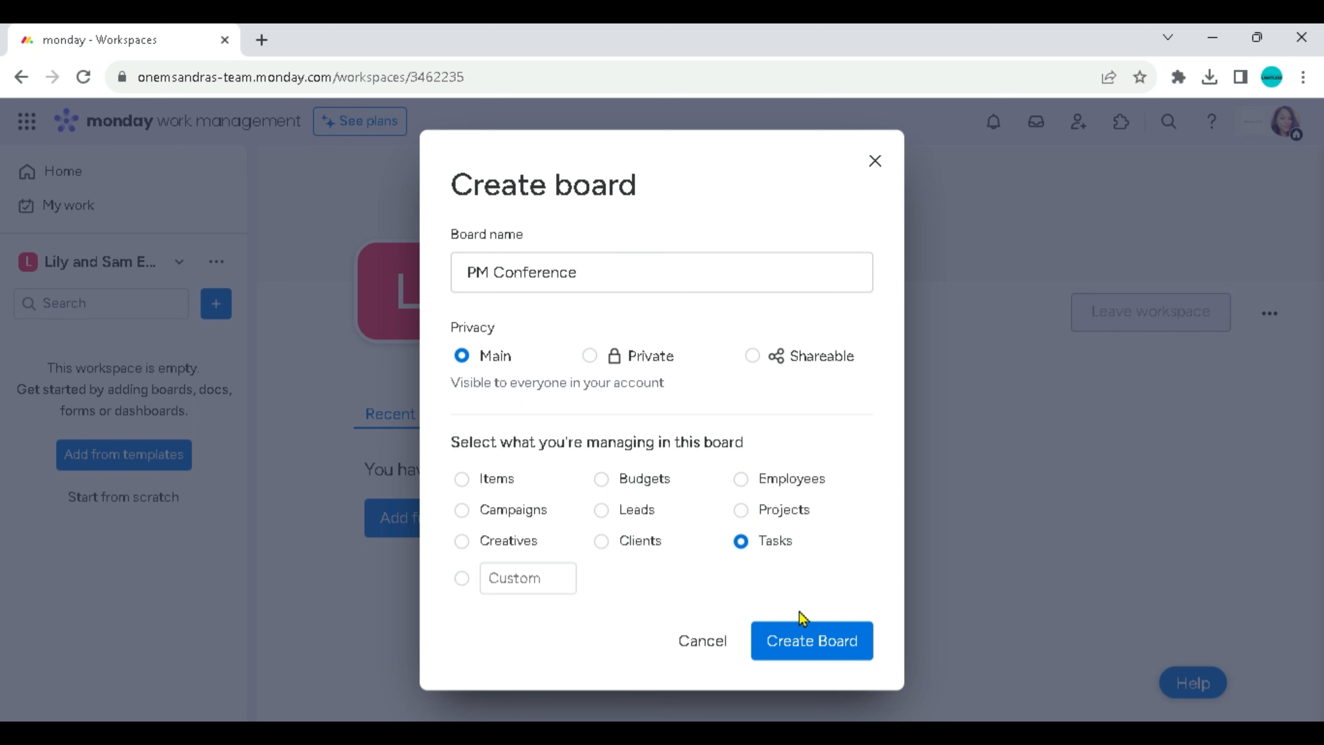
left_click(815, 649)
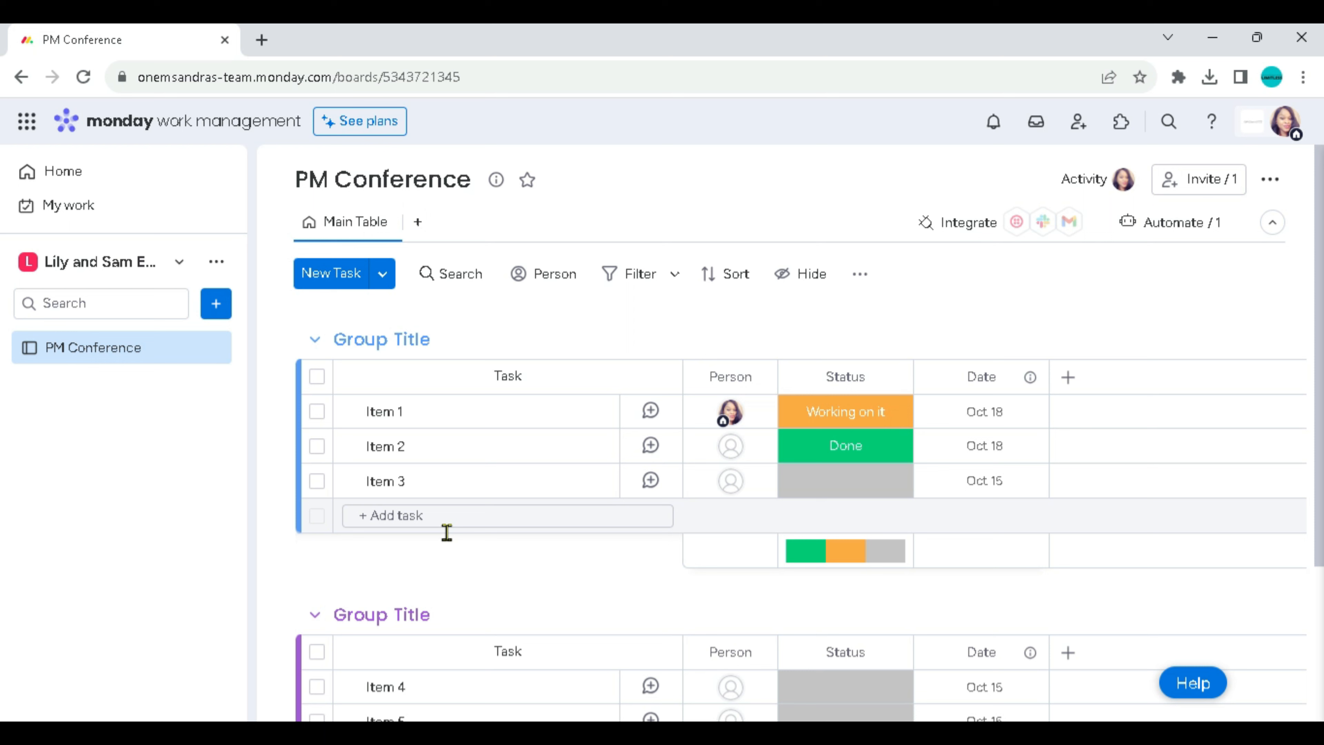
Rename the first group on the PM Conference board to "Pre-Event".
left_click(423, 340)
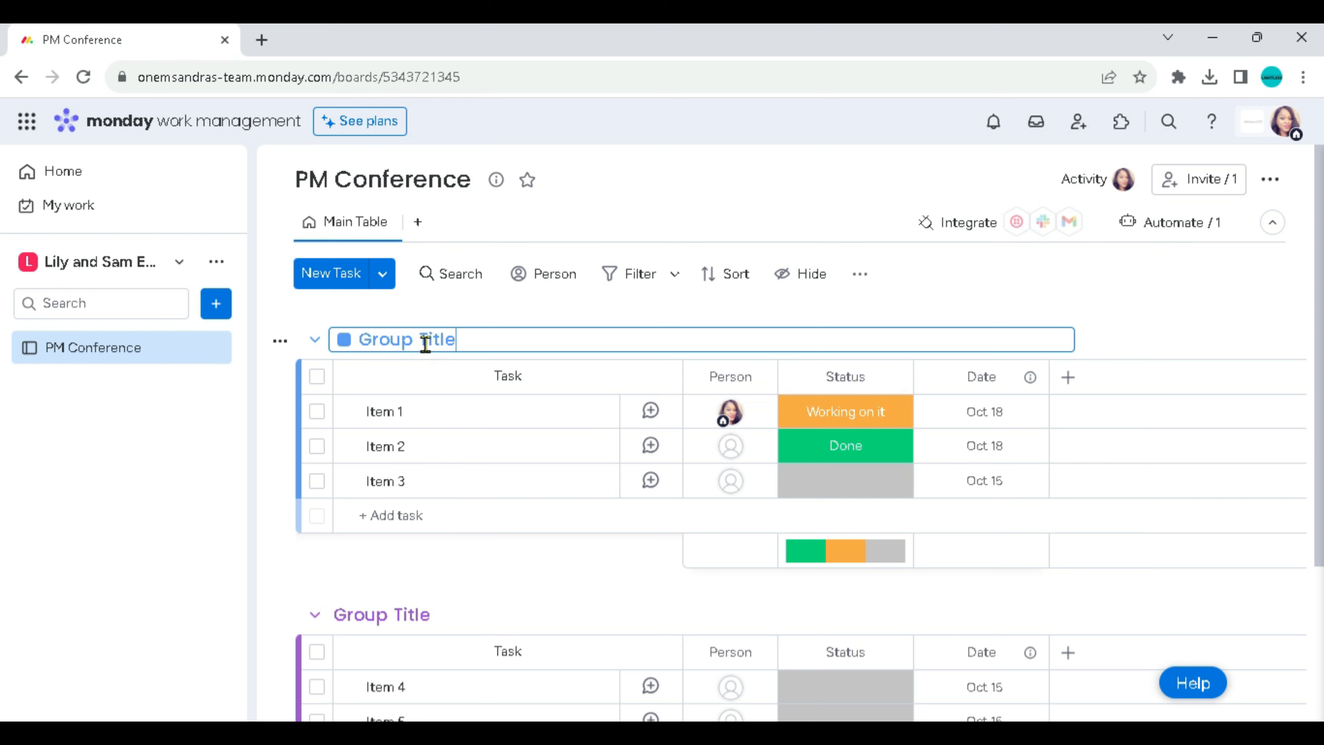
left_click_drag(469, 340, 359, 348)
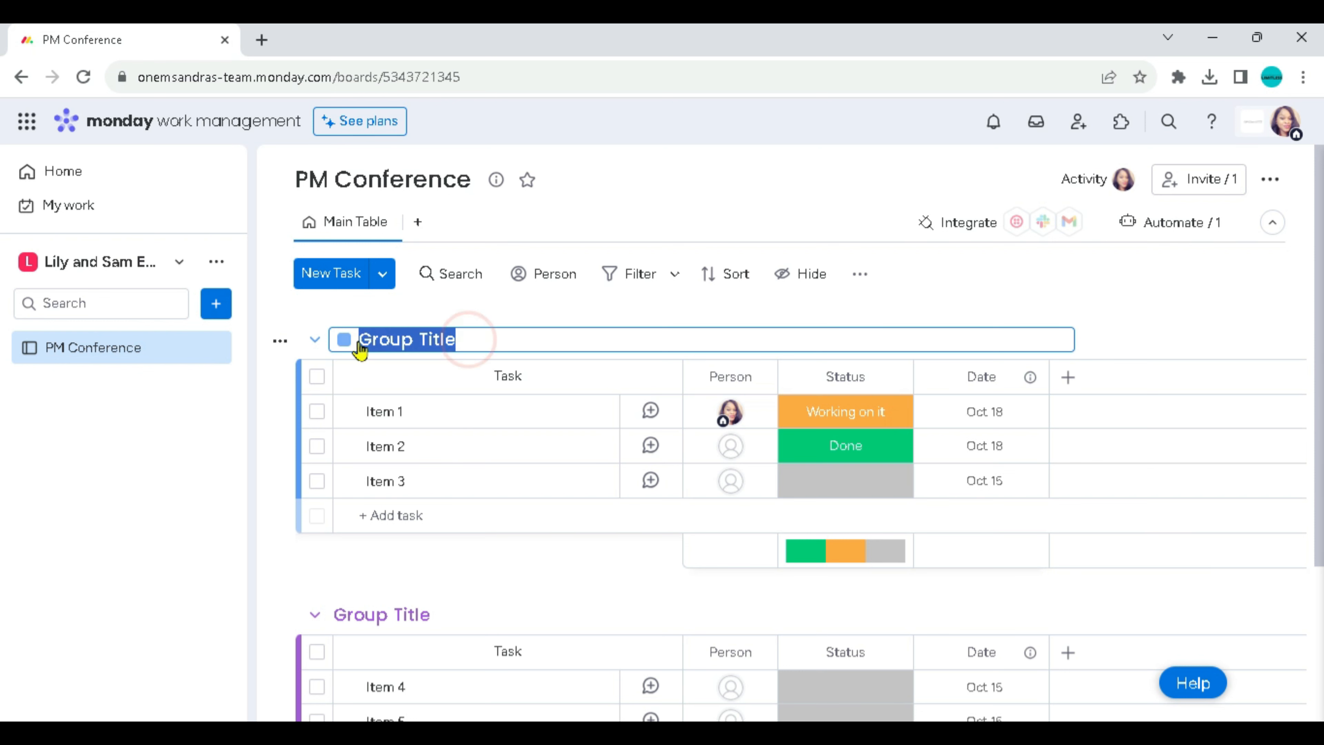
type("pe")
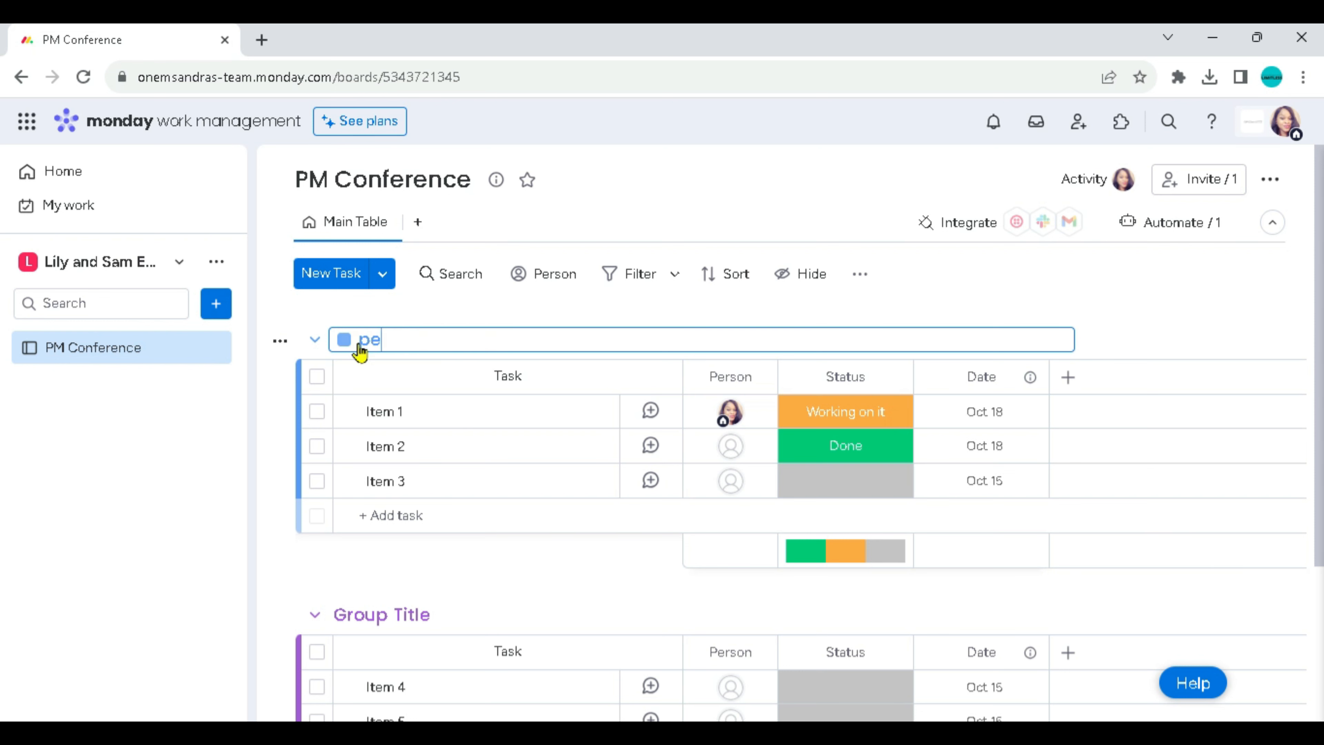
key("BackSpace")
key("BackSpace")
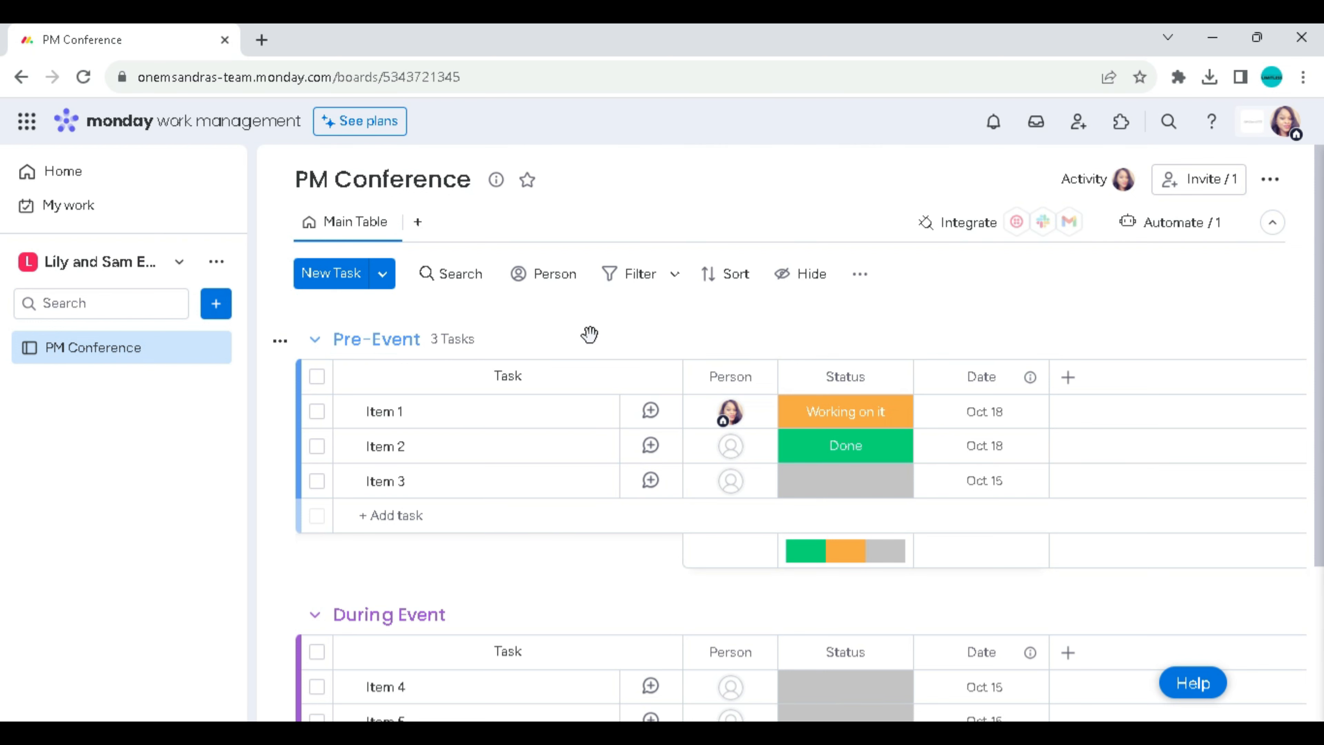
Add a new group named "Post-Event" below the During Event group.
scroll(534, 483, "down", 1)
scroll(534, 482, "down", 3)
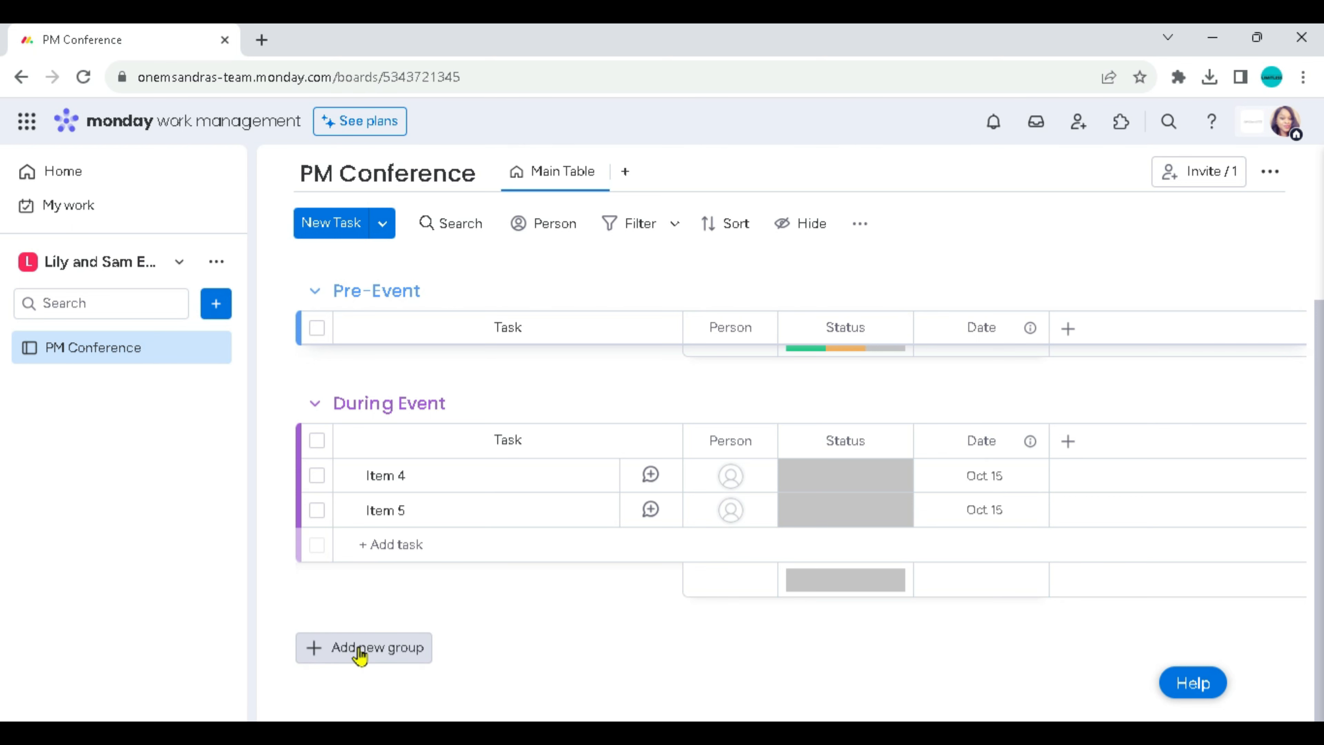
left_click(319, 653)
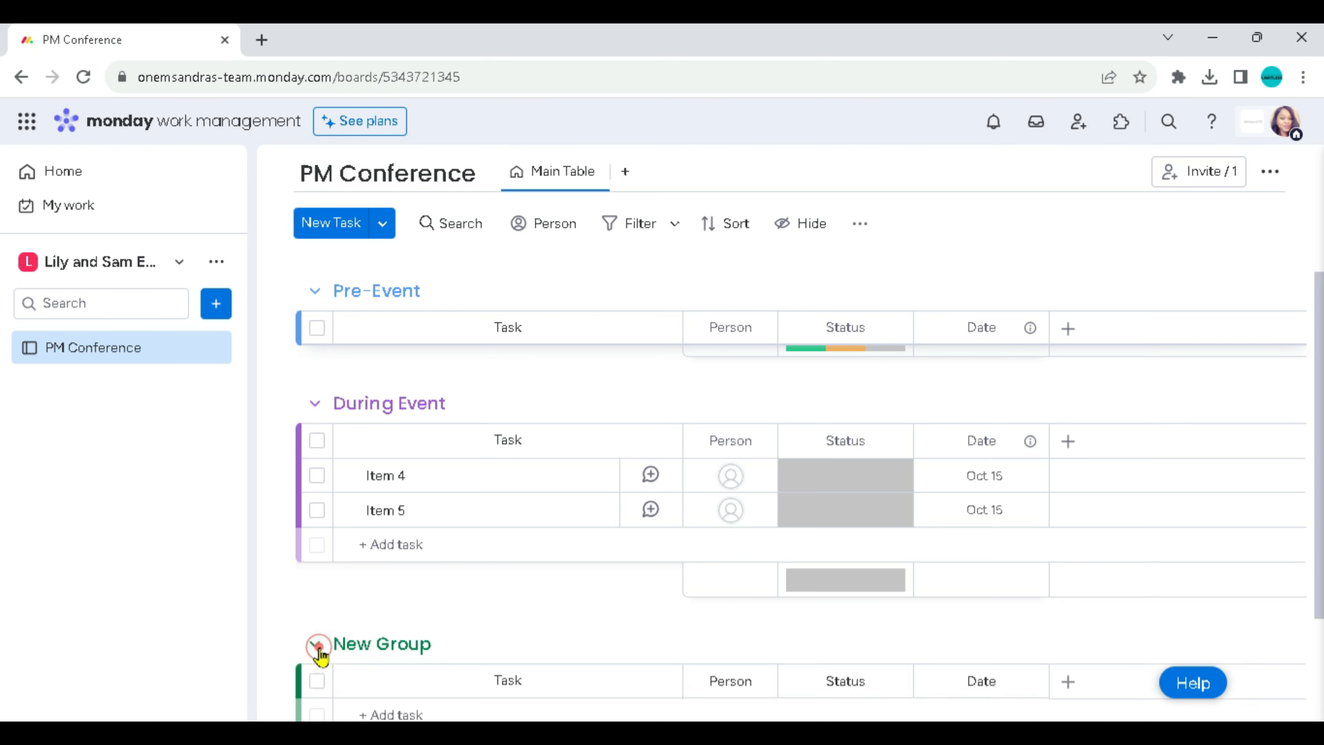
scroll(467, 624, "down", 3)
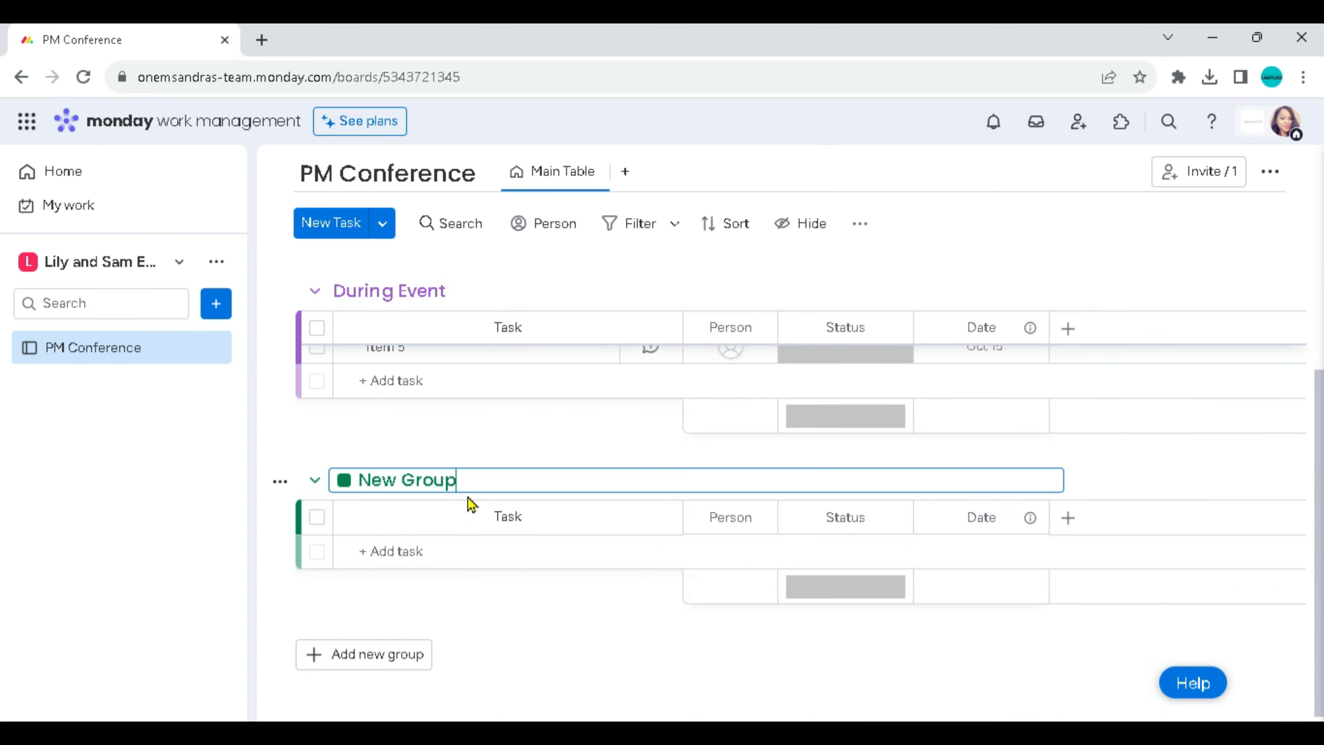
left_click_drag(471, 481, 356, 480)
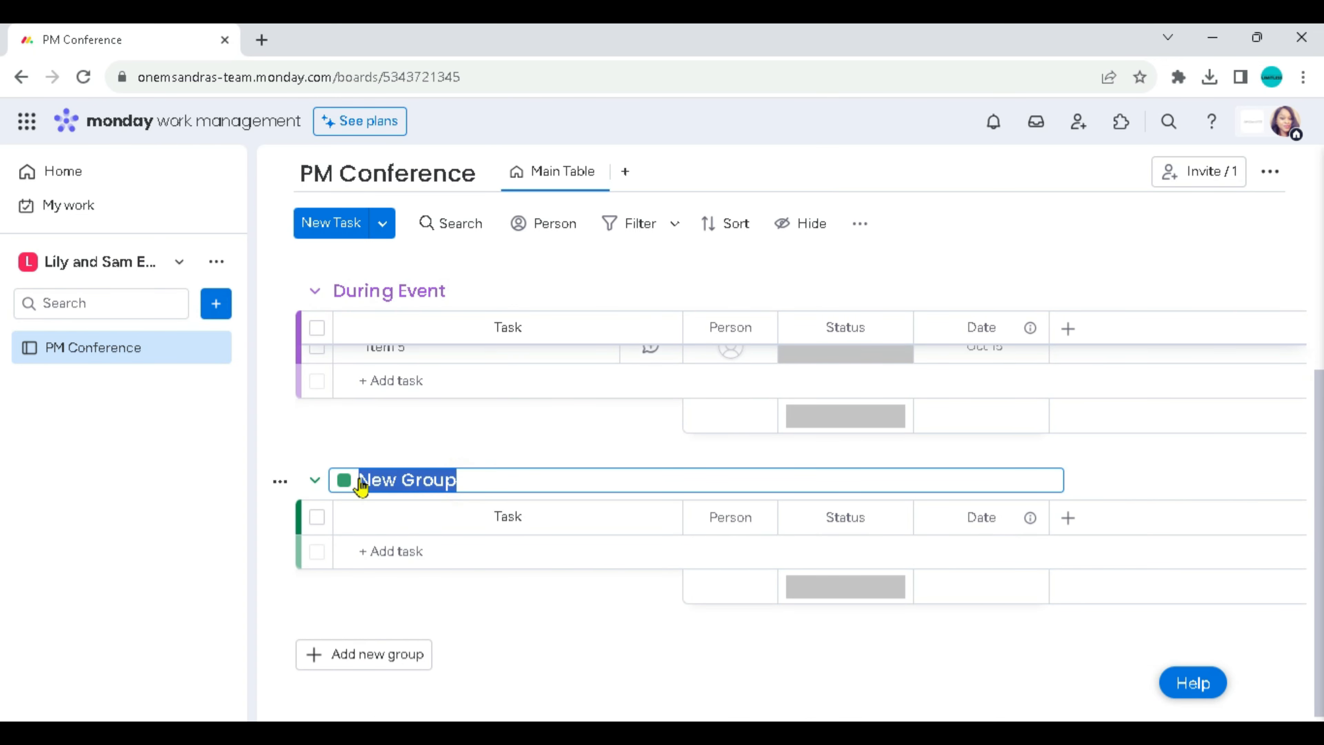
type("Post-Event")
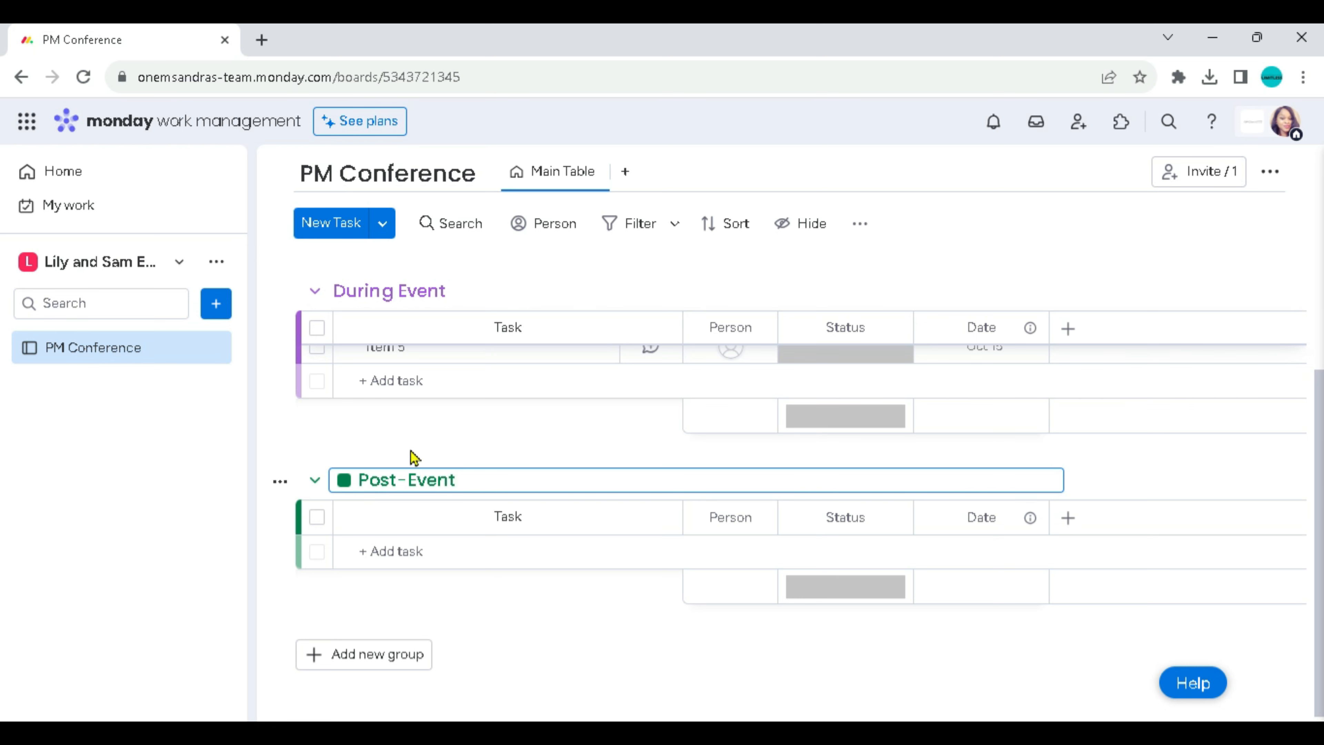
left_click(419, 445)
Rename the first two tasks in the Pre-Event group to "Select Date" and "Venue".
scroll(422, 451, "up", 4)
scroll(425, 454, "up", 4)
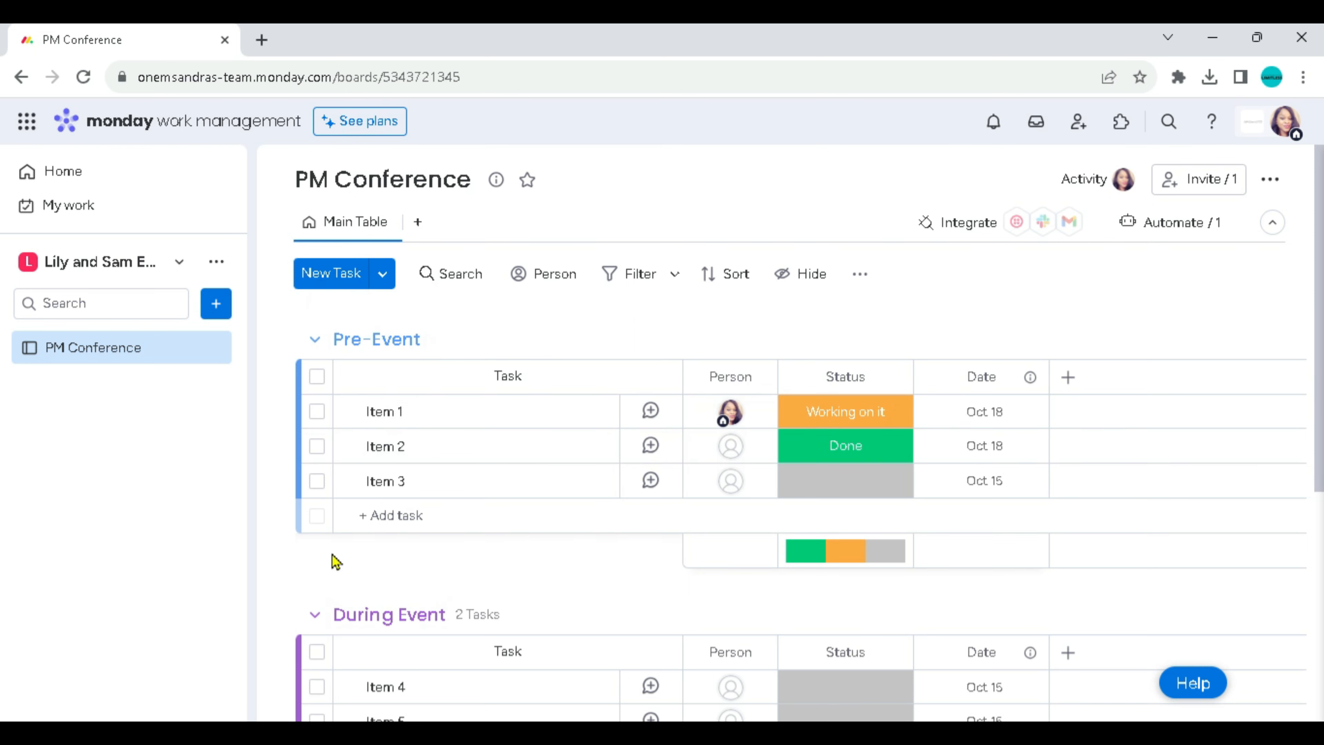
left_click(390, 412)
left_click(390, 412)
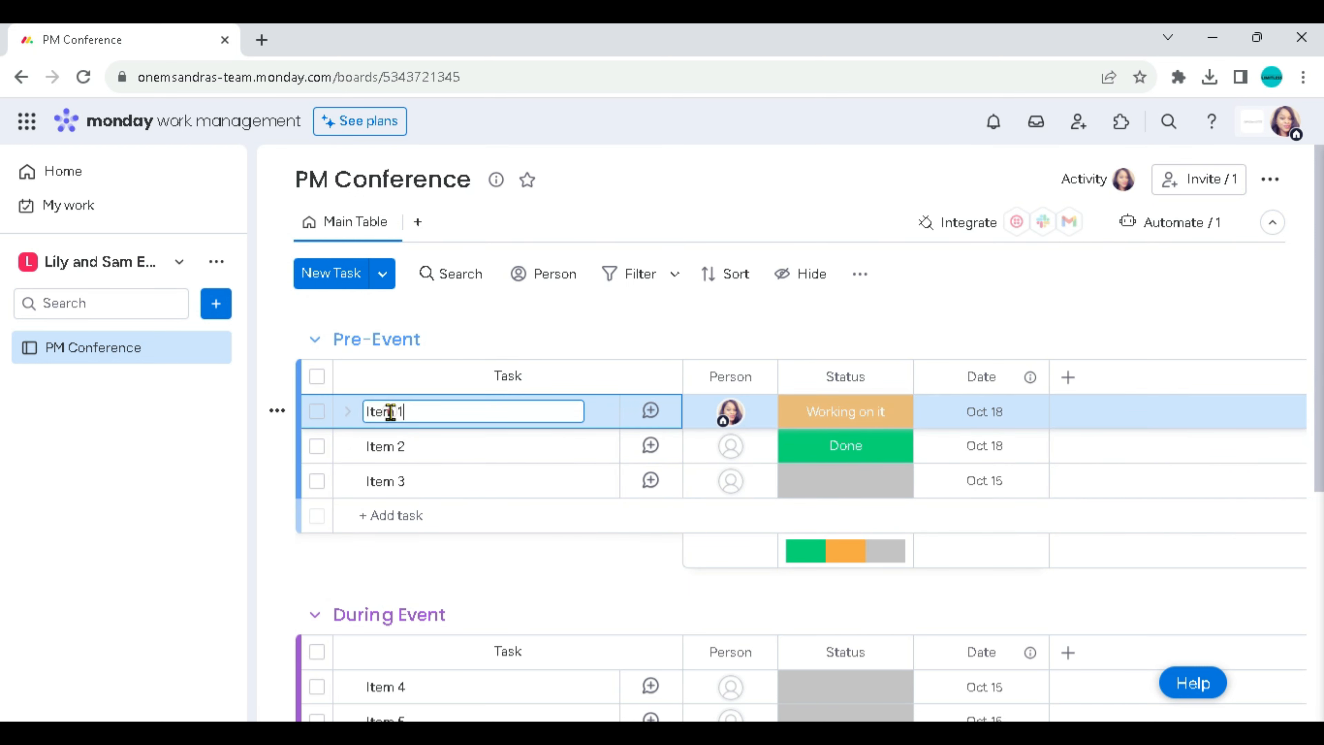
key("BackSpace")
key("BackSpace")
key("BackSpace")
key("BackSpace")
key("BackSpace")
key("BackSpace")
type("twe")
left_click(393, 449)
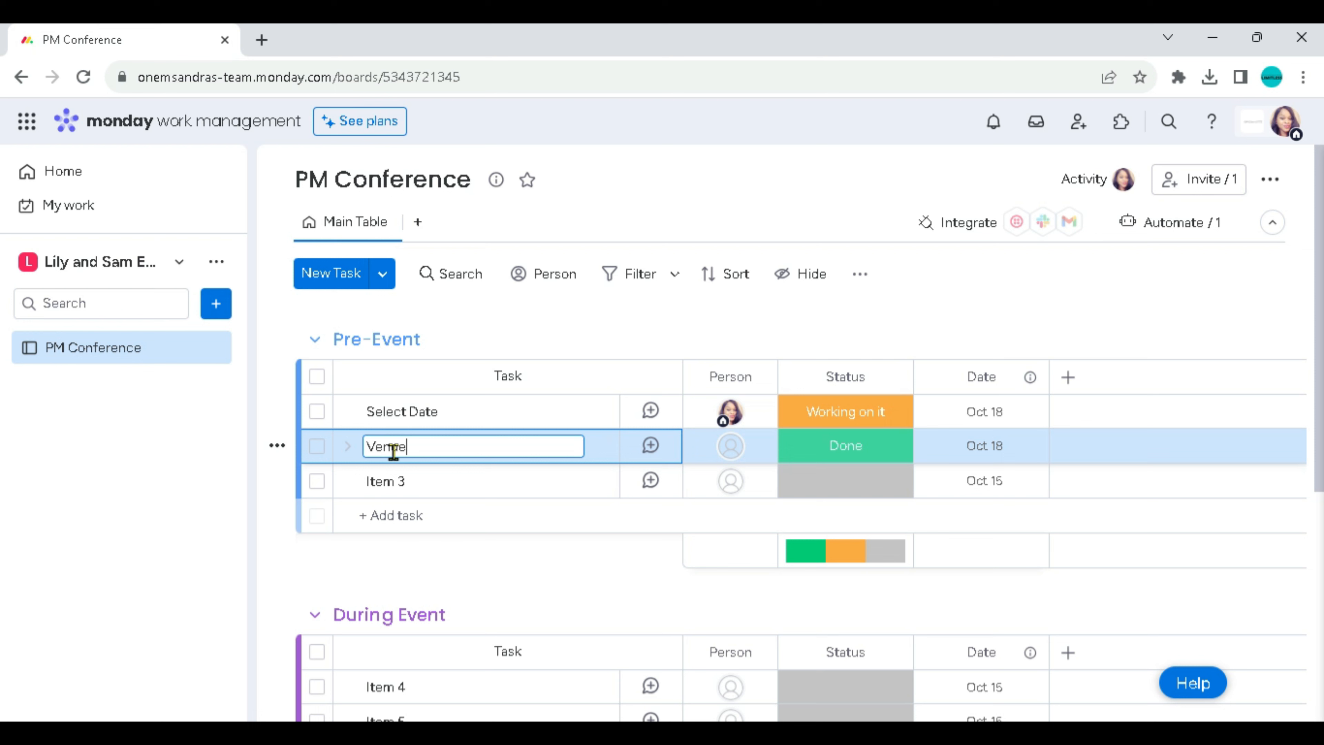
Rename the third task in the Pre-Event group to "Food".
left_click(394, 481)
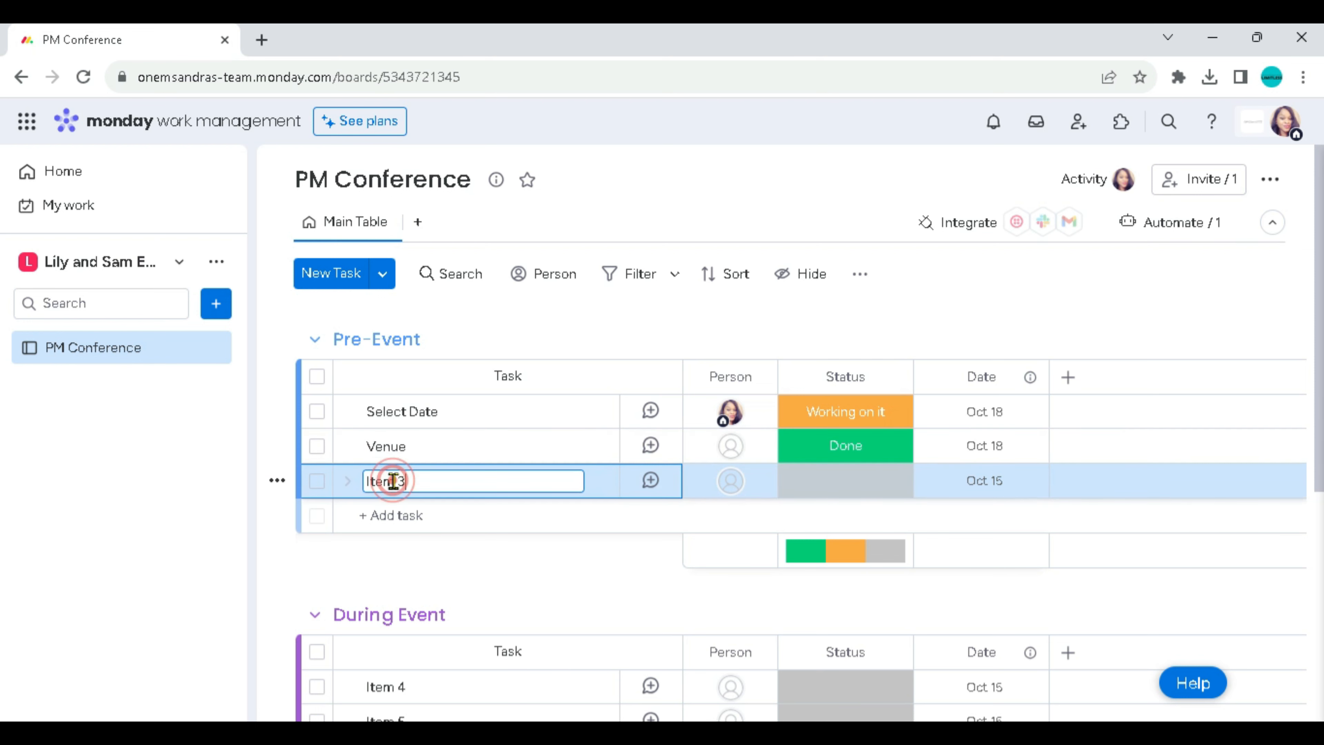
key("BackSpace")
key("BackSpace")
key("BackSpace")
key("BackSpace")
type("Food")
Add a new task named "Printing" to the Pre-Event group.
left_click(393, 509)
type("Printing")
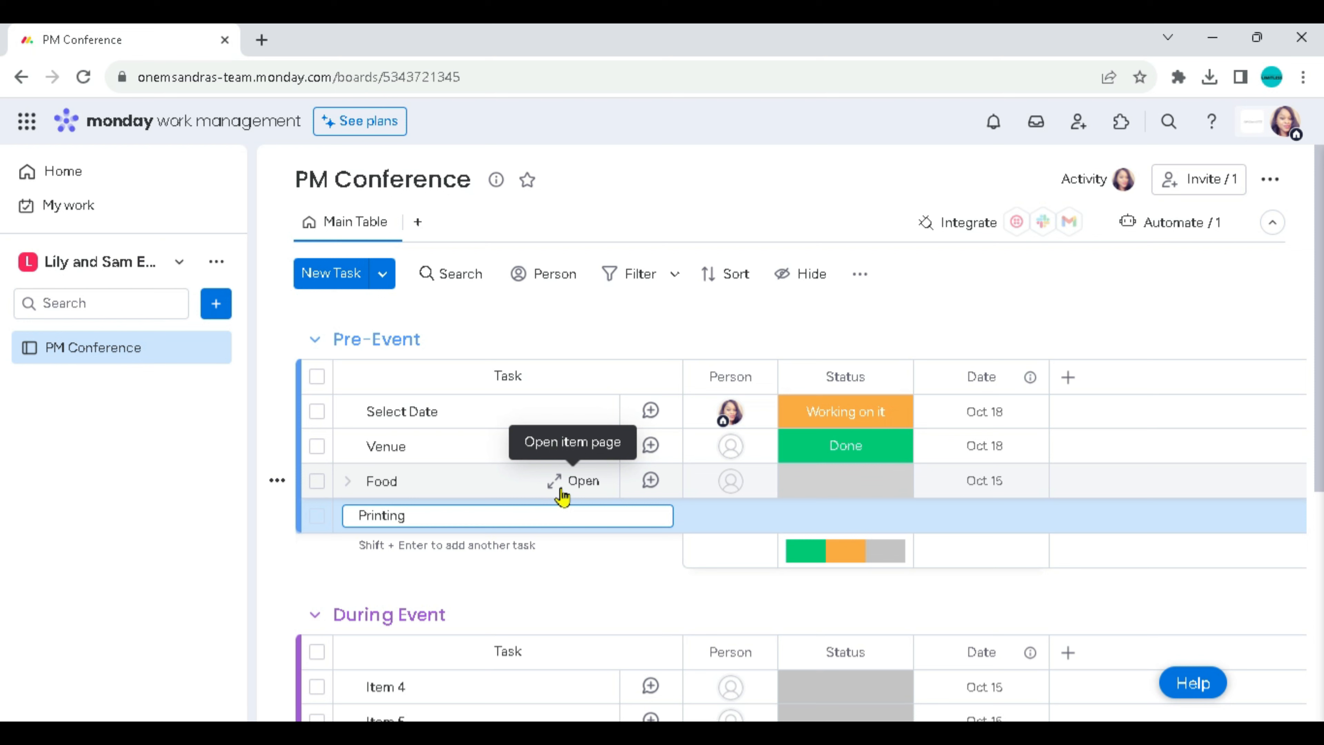
left_click(584, 573)
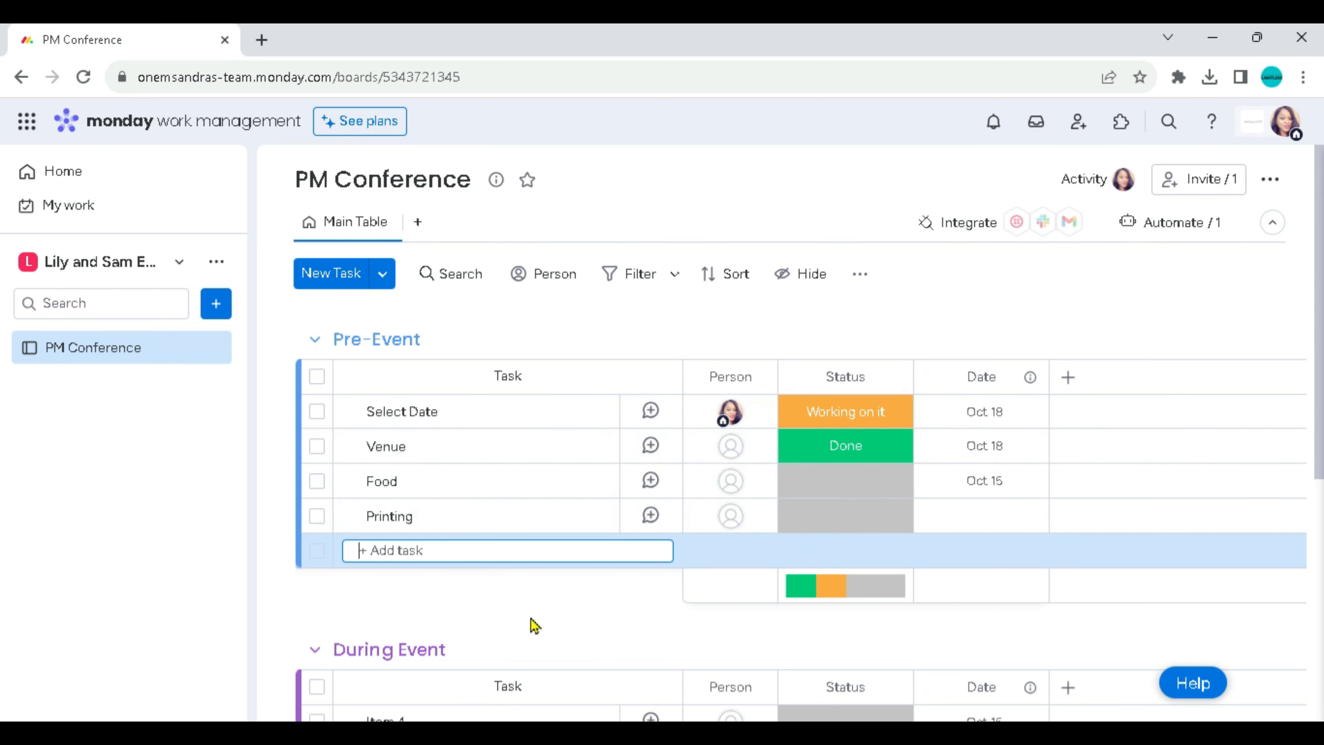
Rename the two tasks in the During Event group to "Security" and "Crowd Control".
scroll(532, 623, "down", 3)
left_click(402, 617)
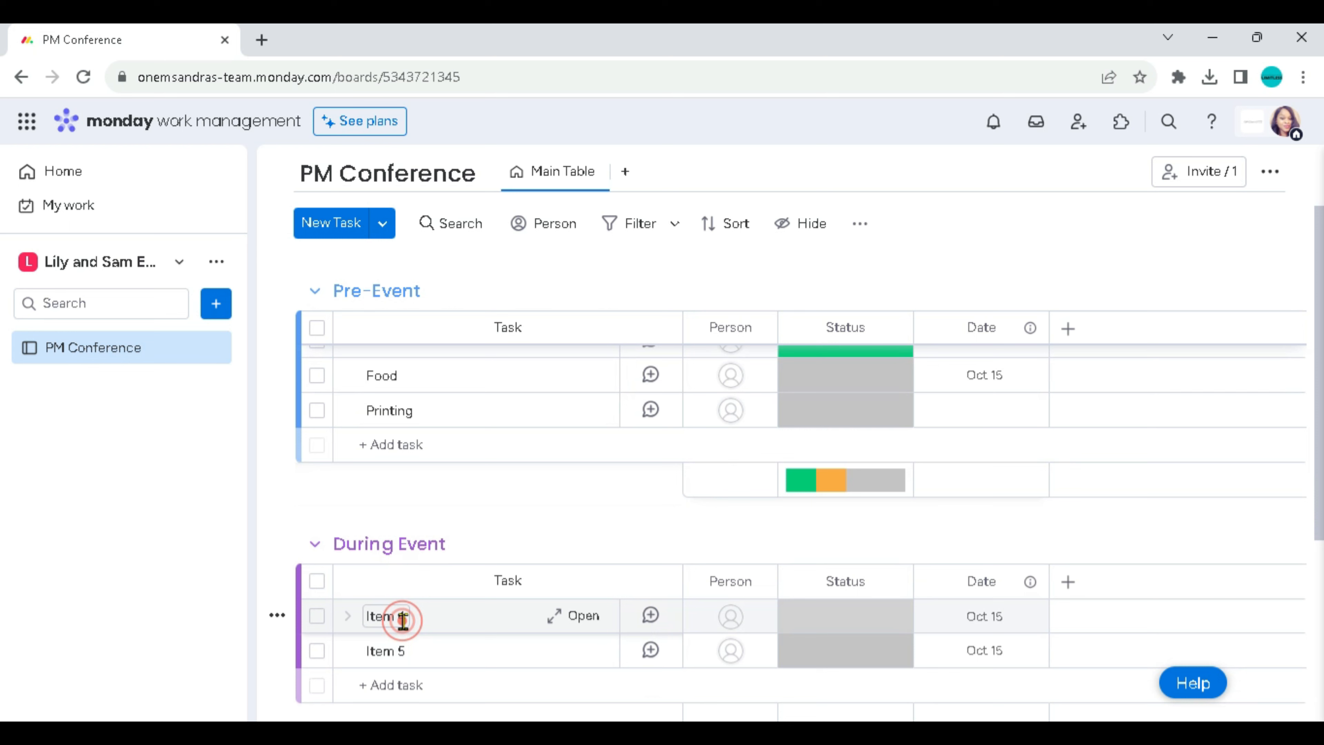
left_click_drag(427, 615, 364, 615)
type("Sec")
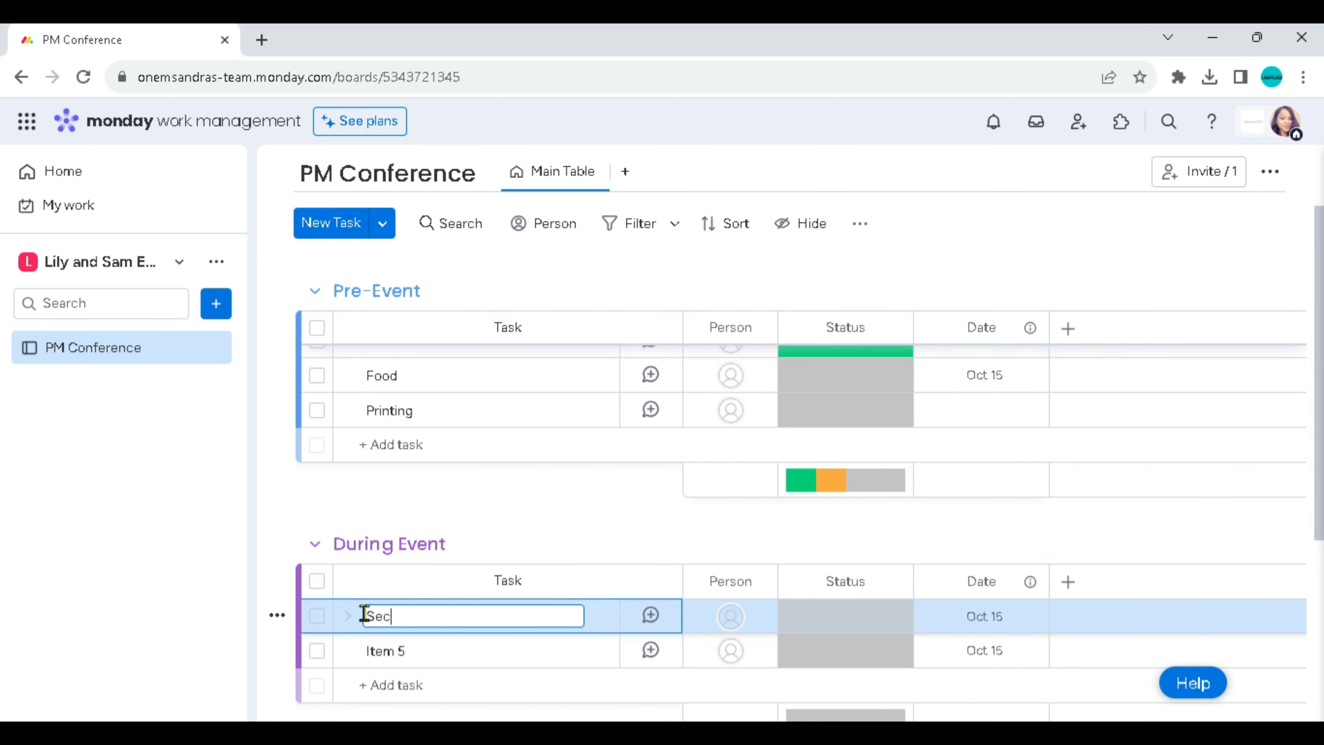
type("urity")
left_click(393, 646)
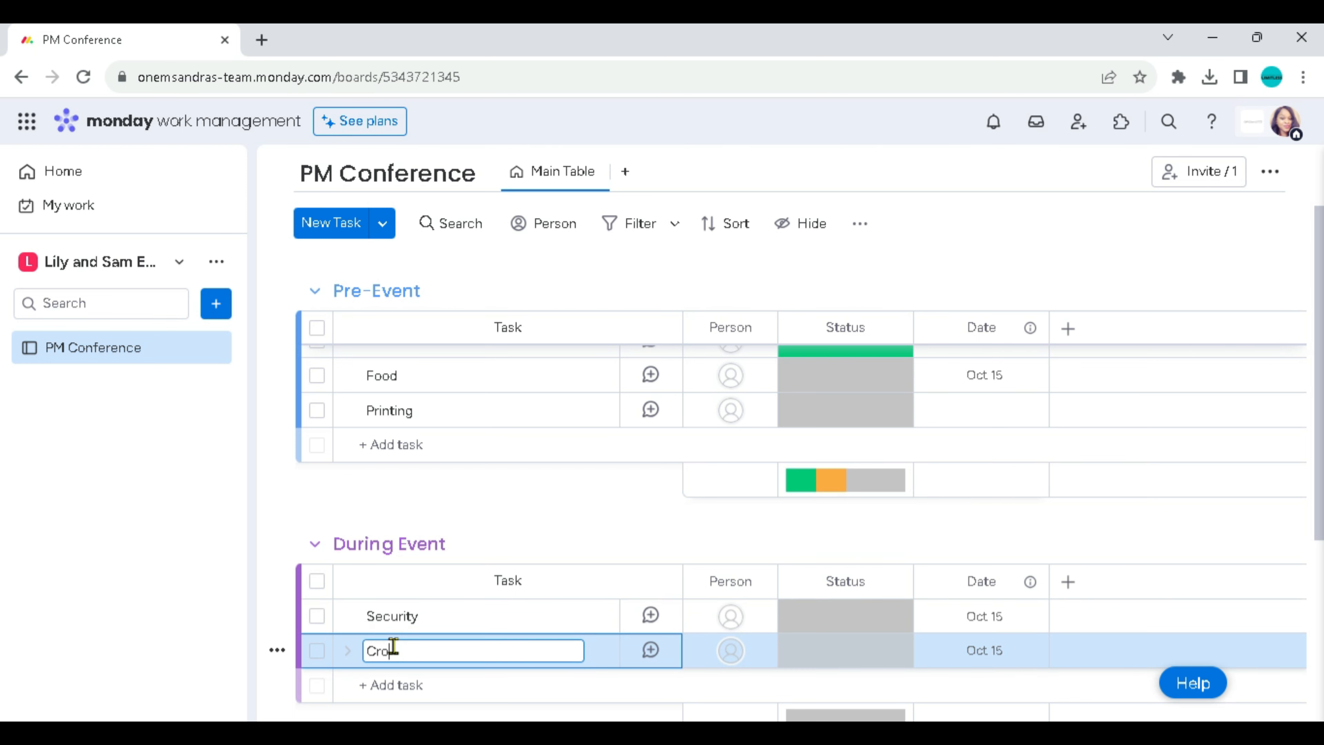
type("Crowd Control")
Add a new task named "Speakers" to the During Event group.
scroll(407, 620, "down", 2)
left_click(420, 595)
type("Speakers")
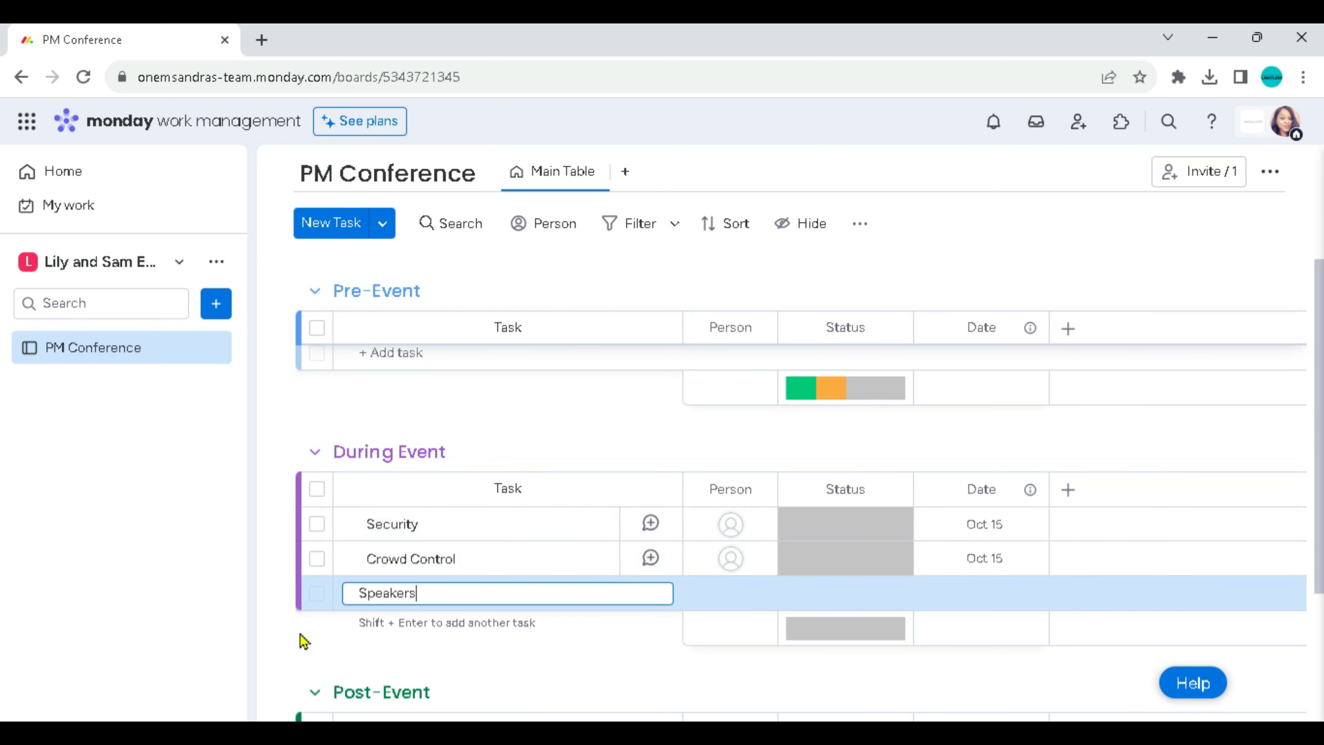
key("Return")
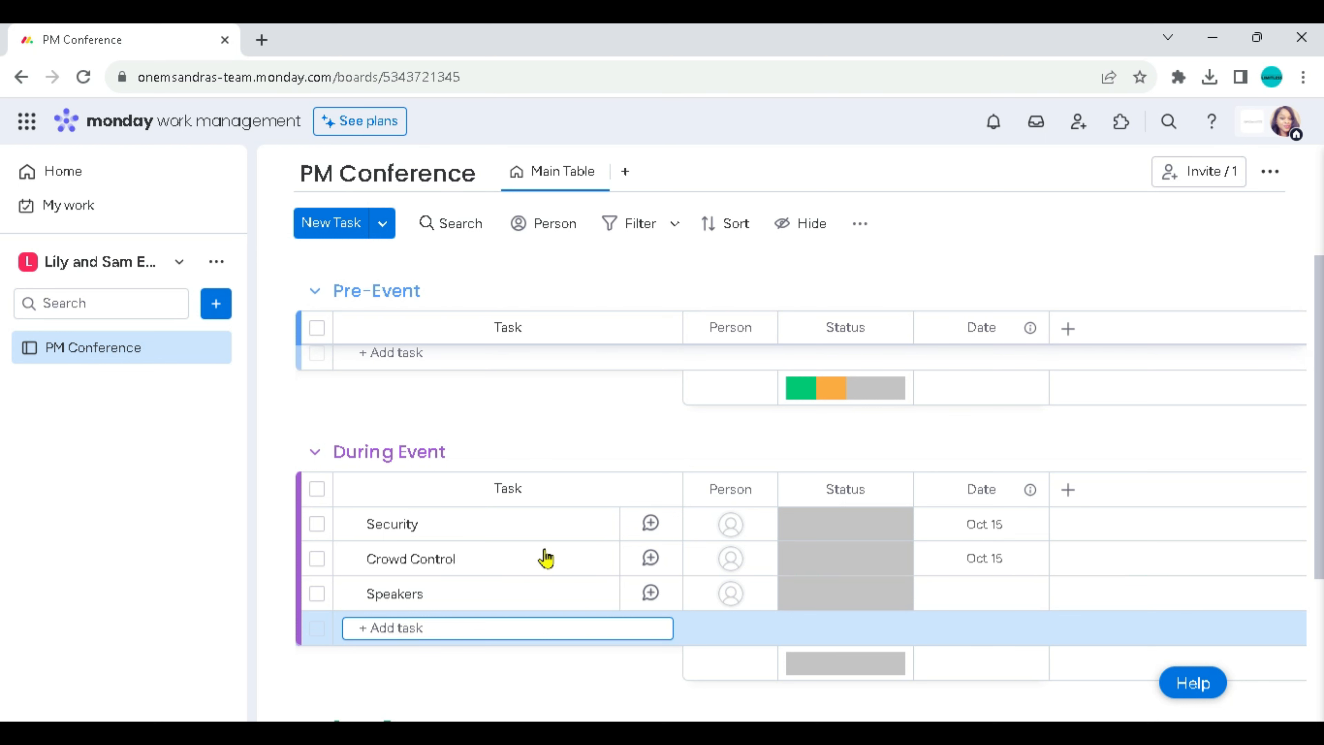
Post the update "We have to consider a public holiday so everyone is available" on the Select Date task.
scroll(591, 558, "up", 4)
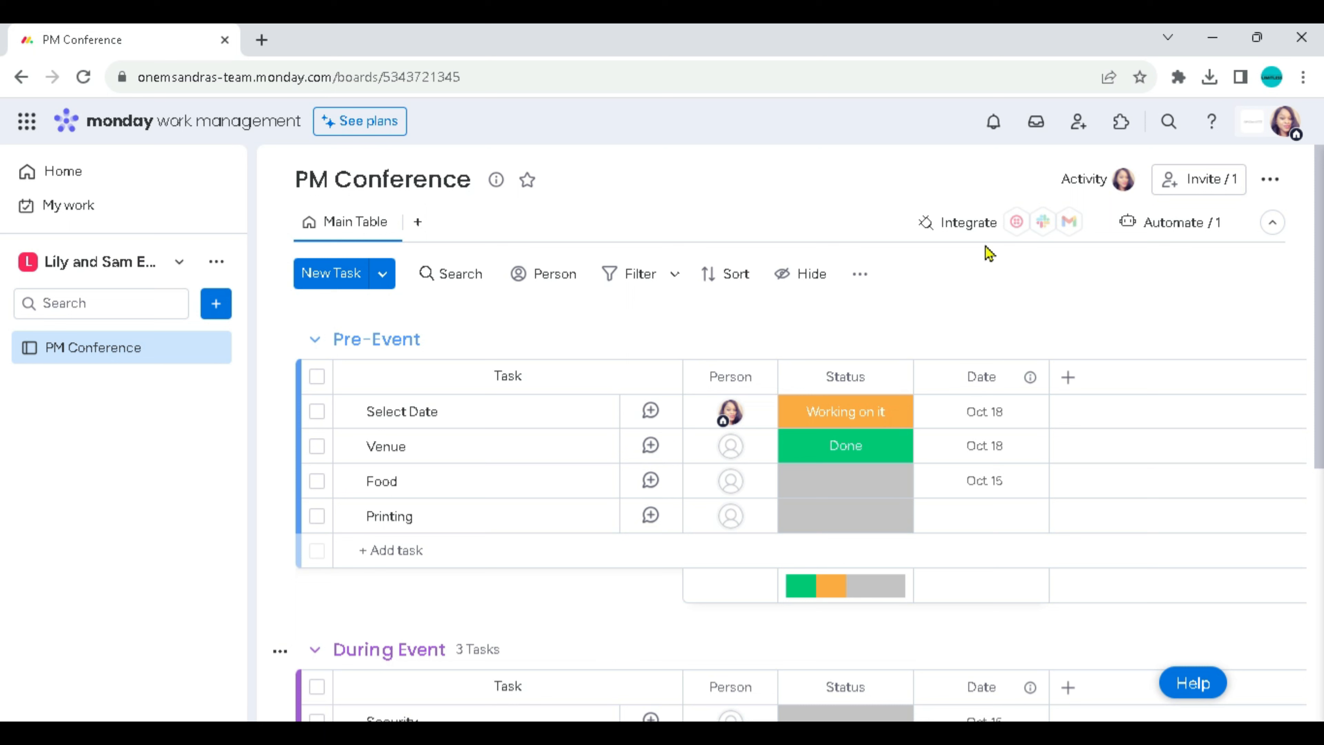
left_click(651, 412)
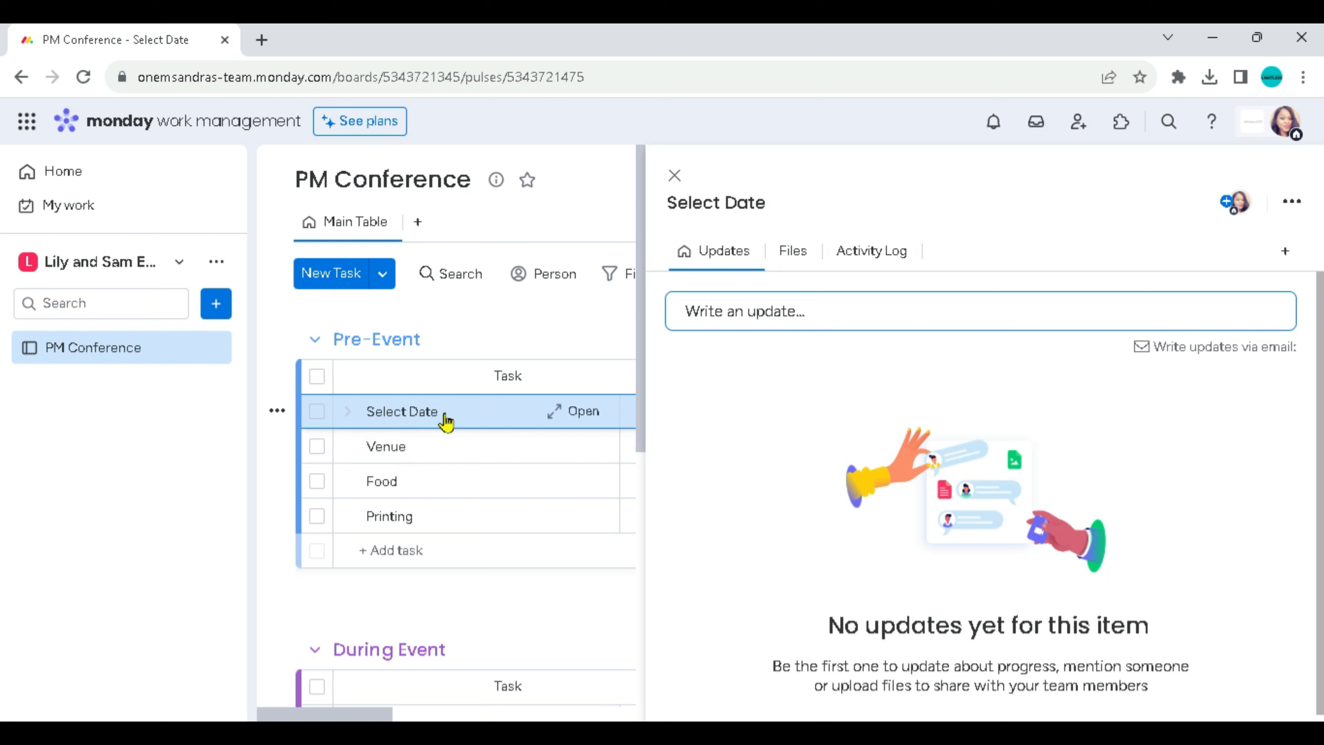
left_click(726, 311)
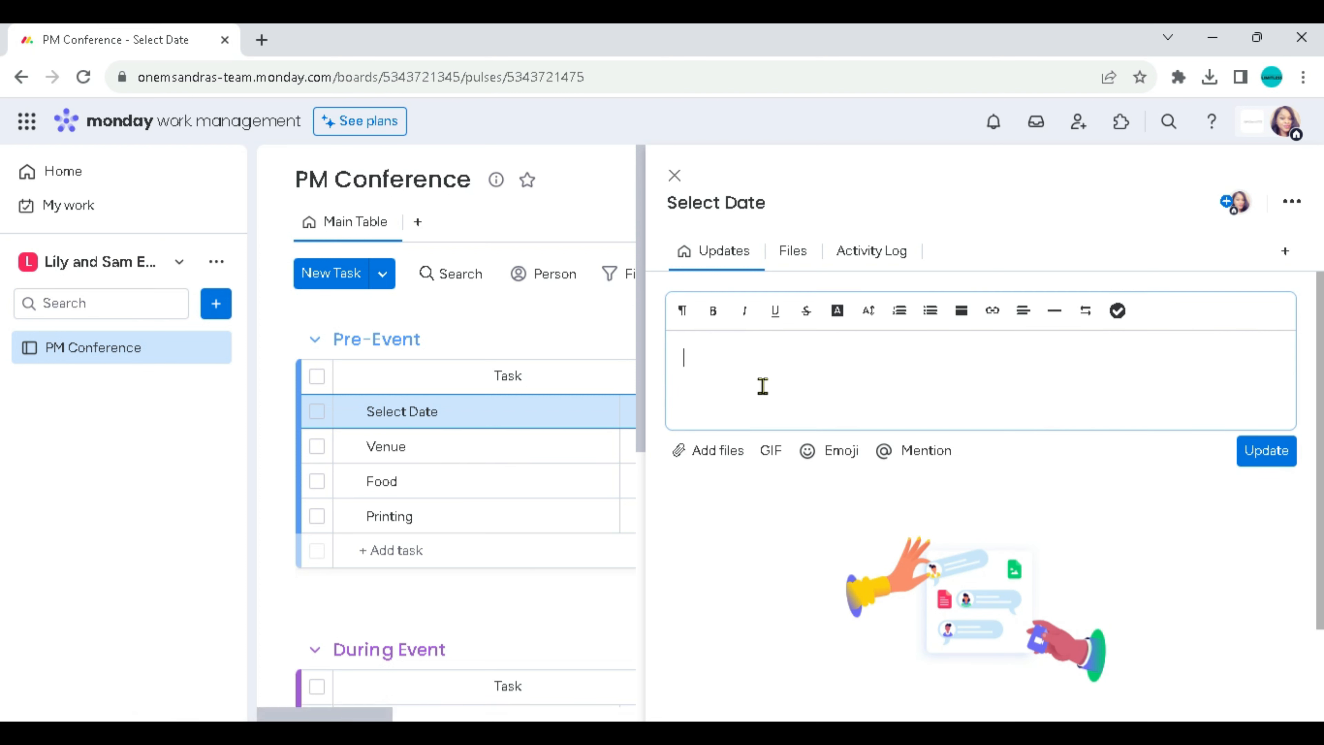
type("We ha")
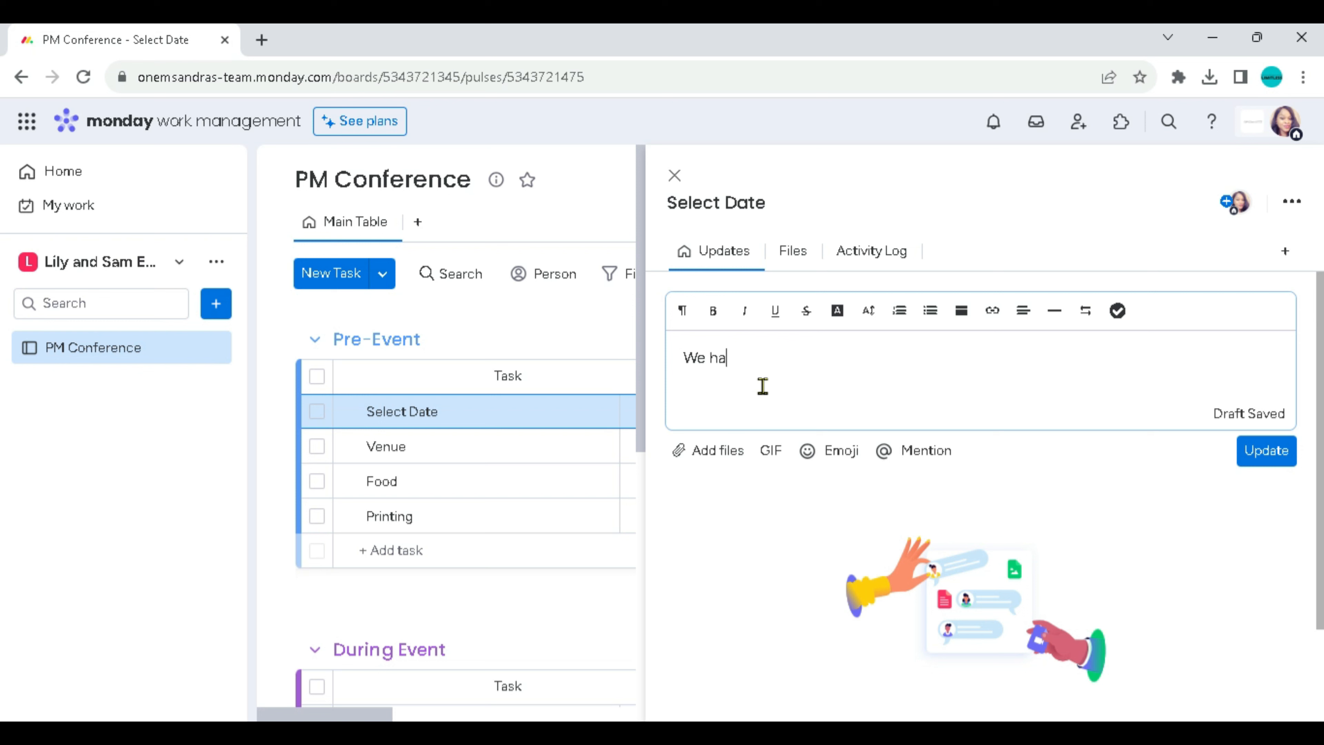
type("ve to consider a pu")
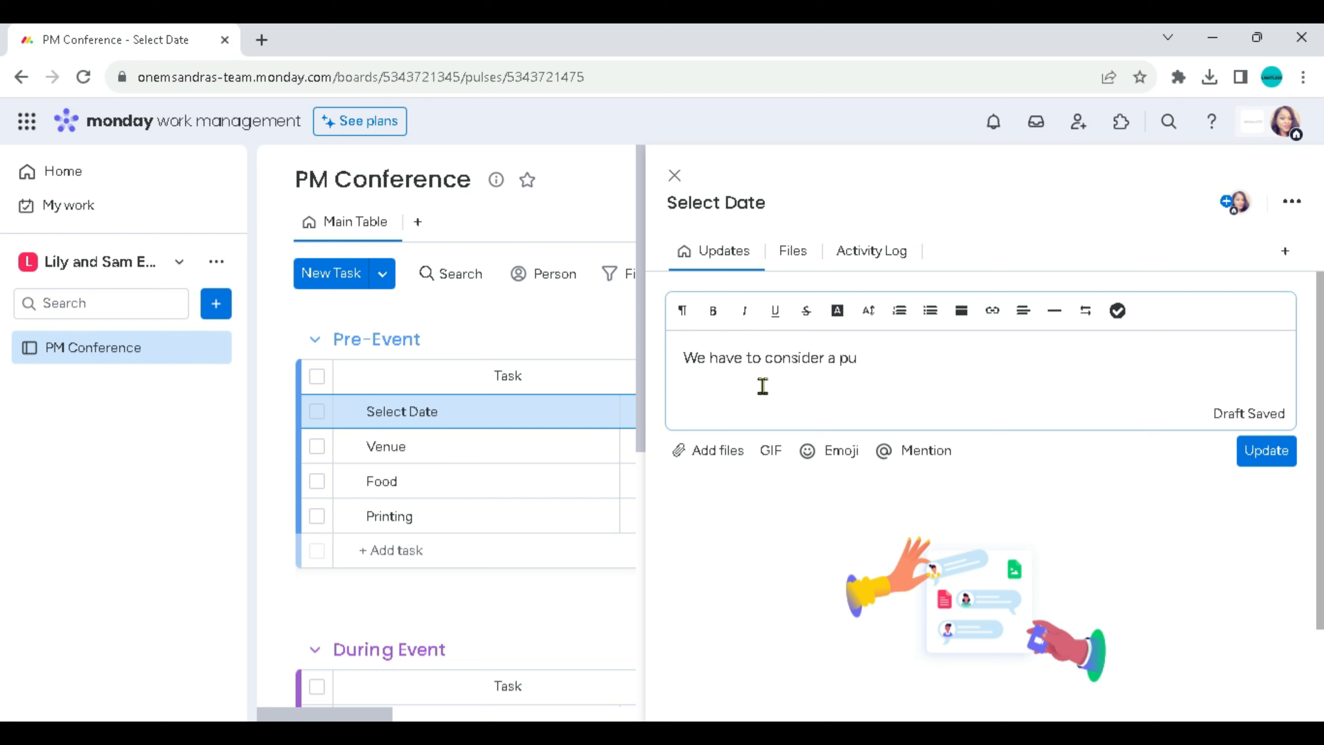
type("blic holiday so eve")
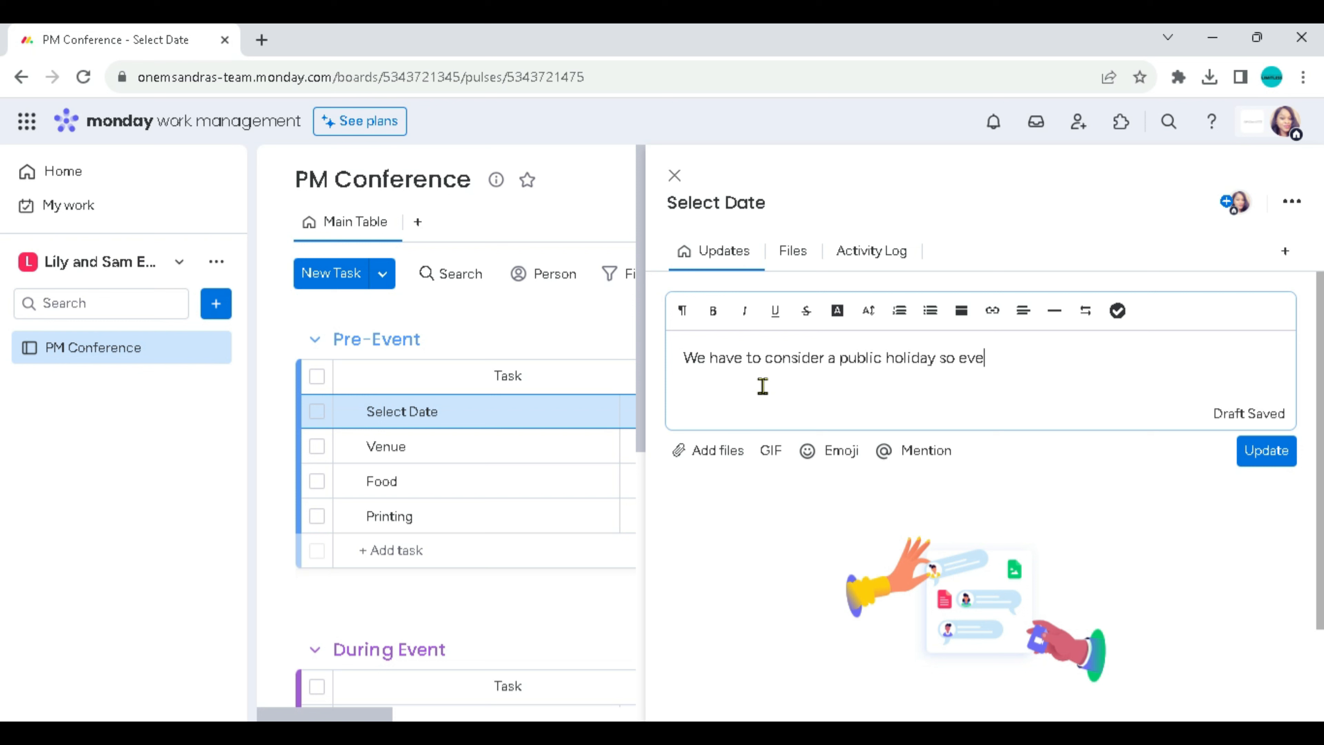
type("ryone is available")
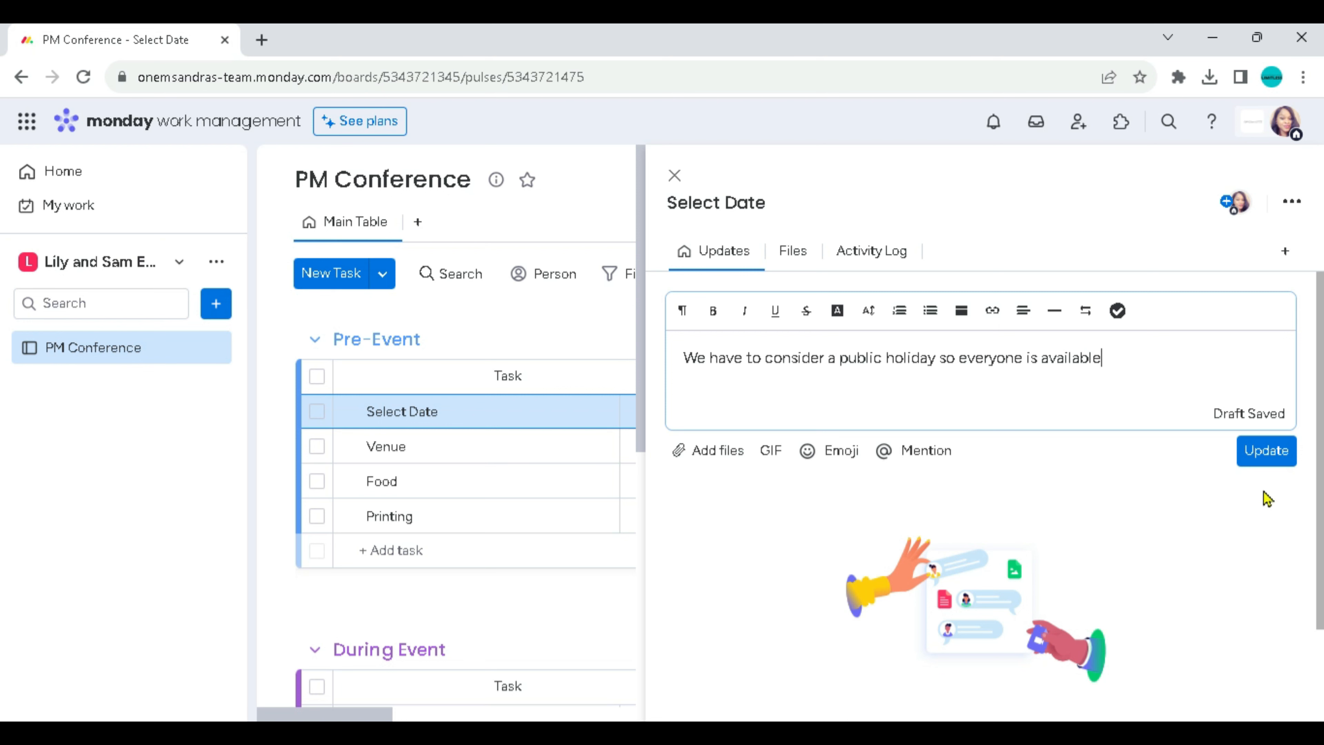
left_click(1270, 450)
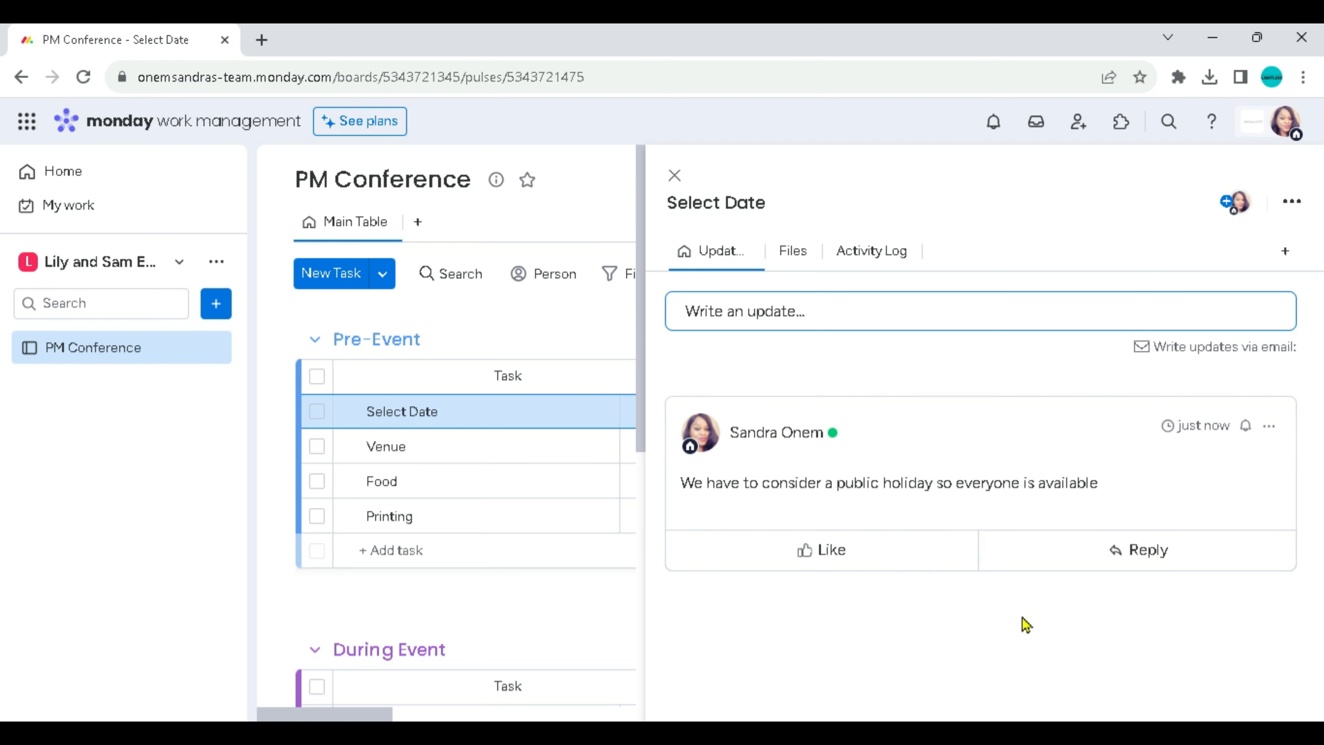
Review the files and activity log of the Select Date task, and close its details.
mouse_move(1218, 431)
left_click(780, 257)
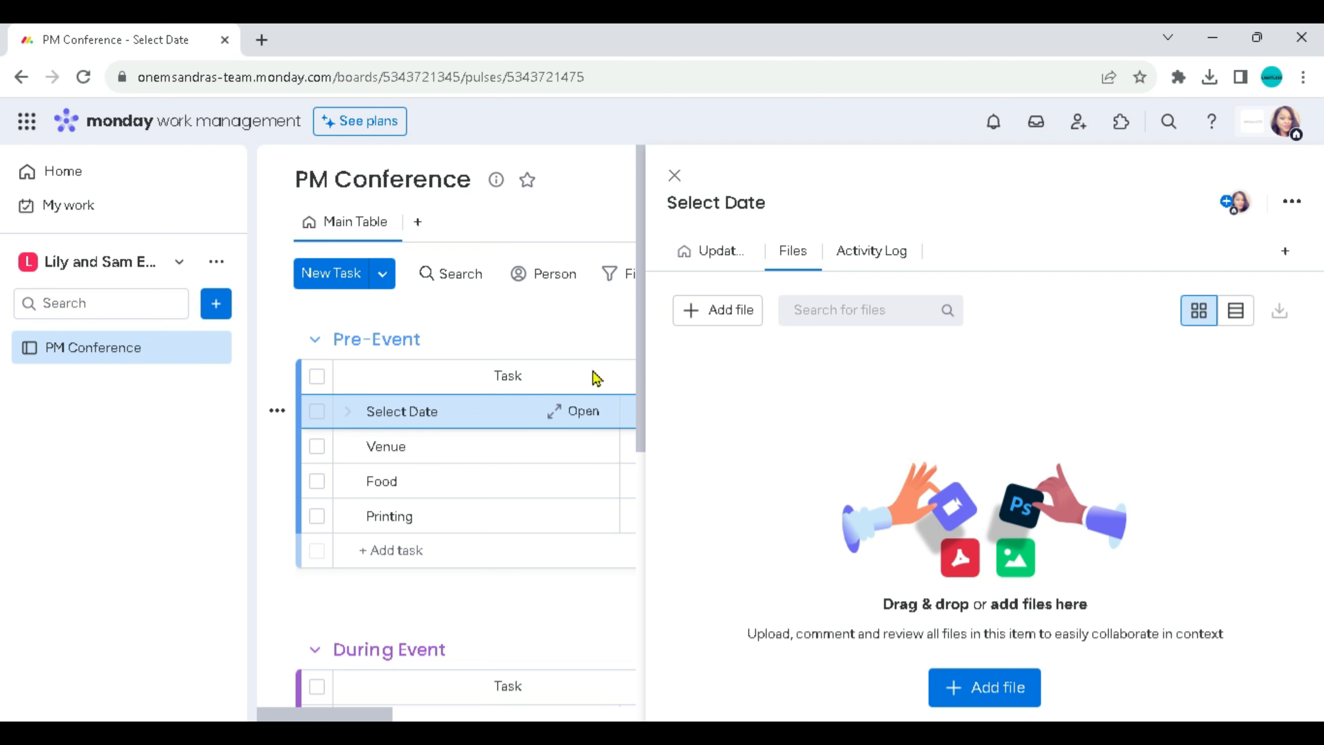
left_click(882, 251)
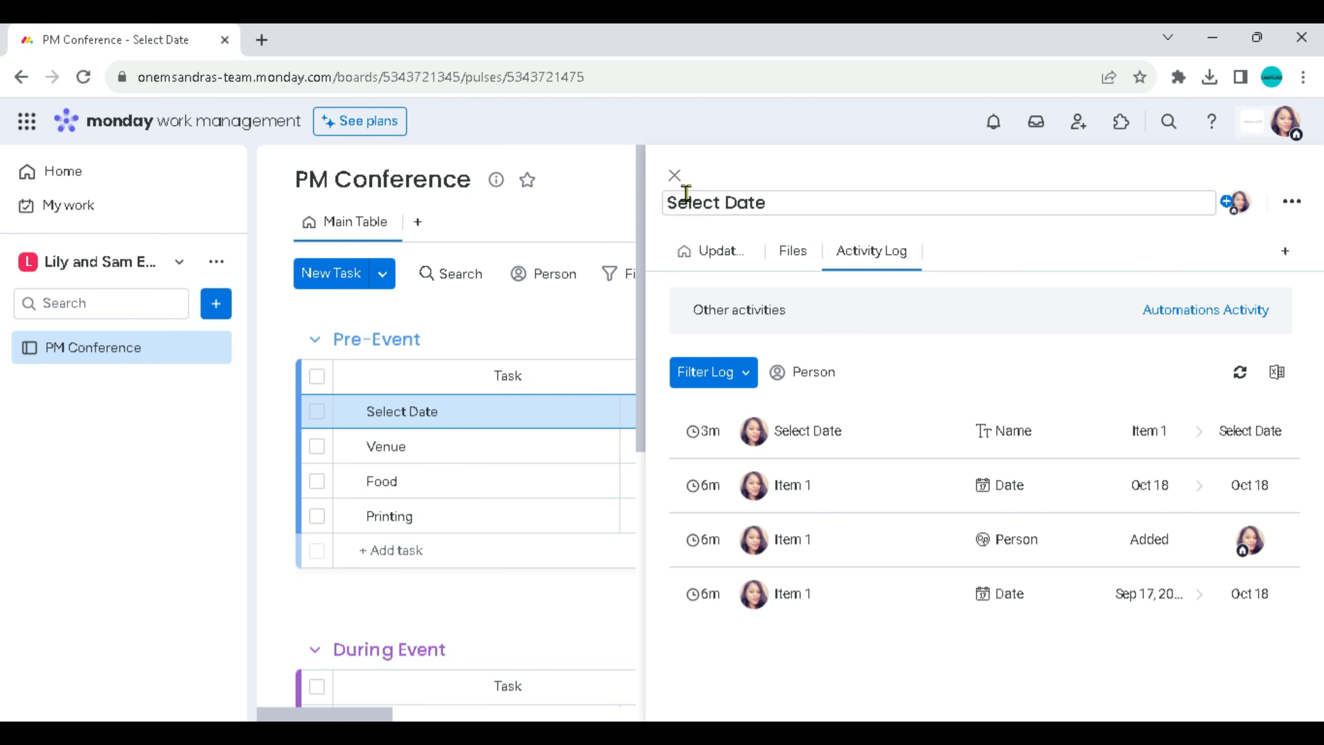
left_click(675, 176)
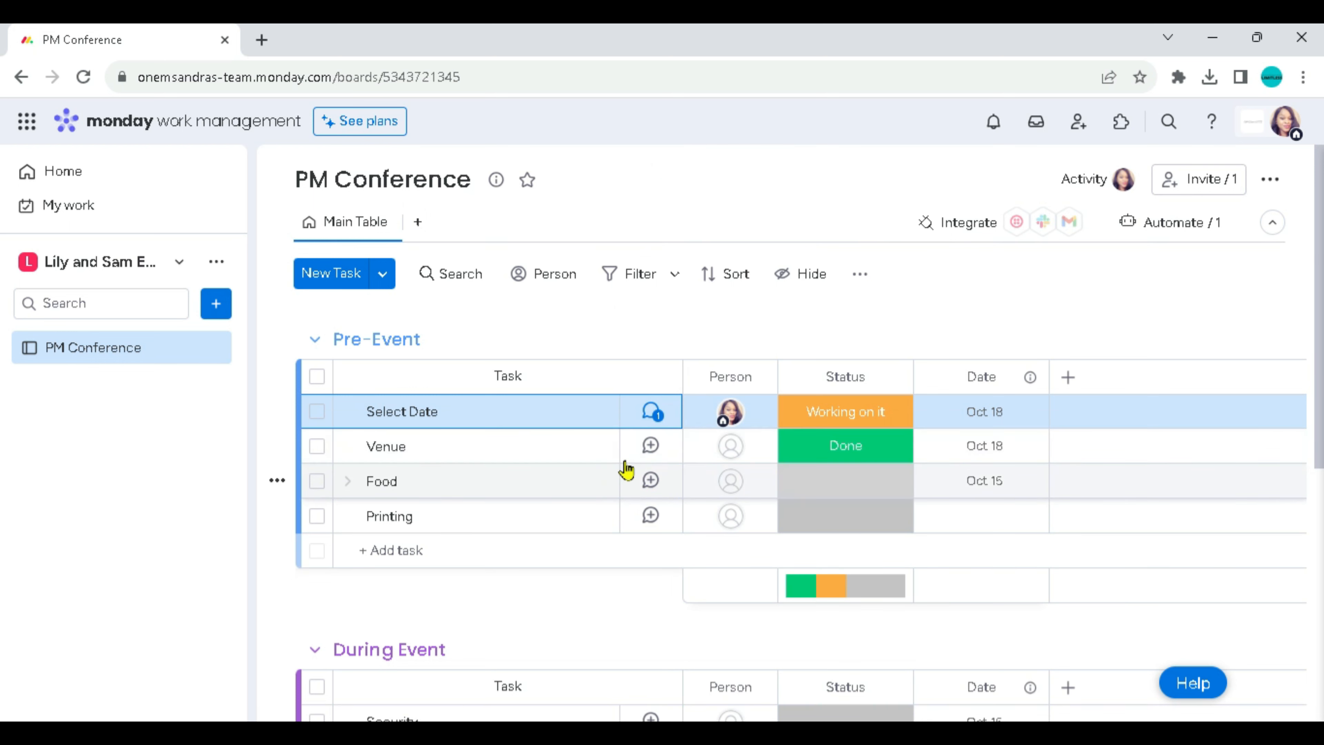
Draft the update "500 seater capacity" on the Venue task.
left_click(651, 446)
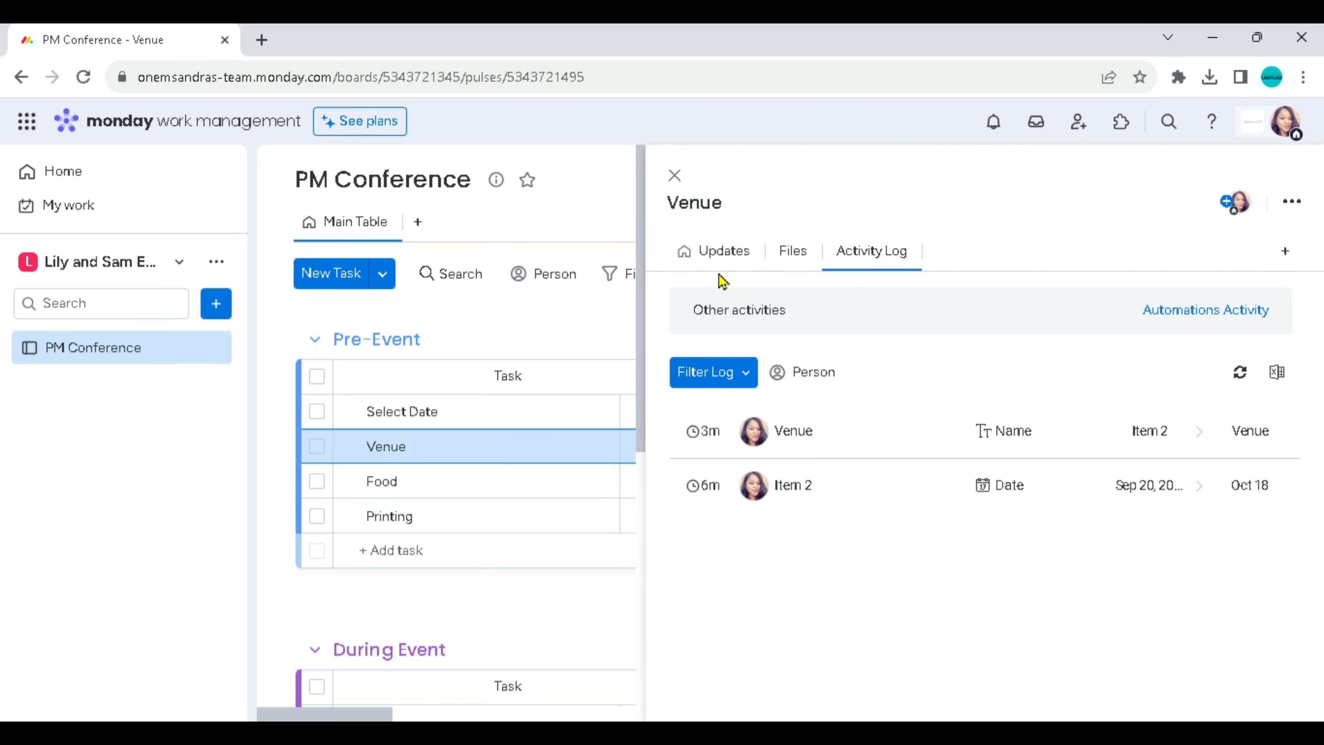
left_click(711, 254)
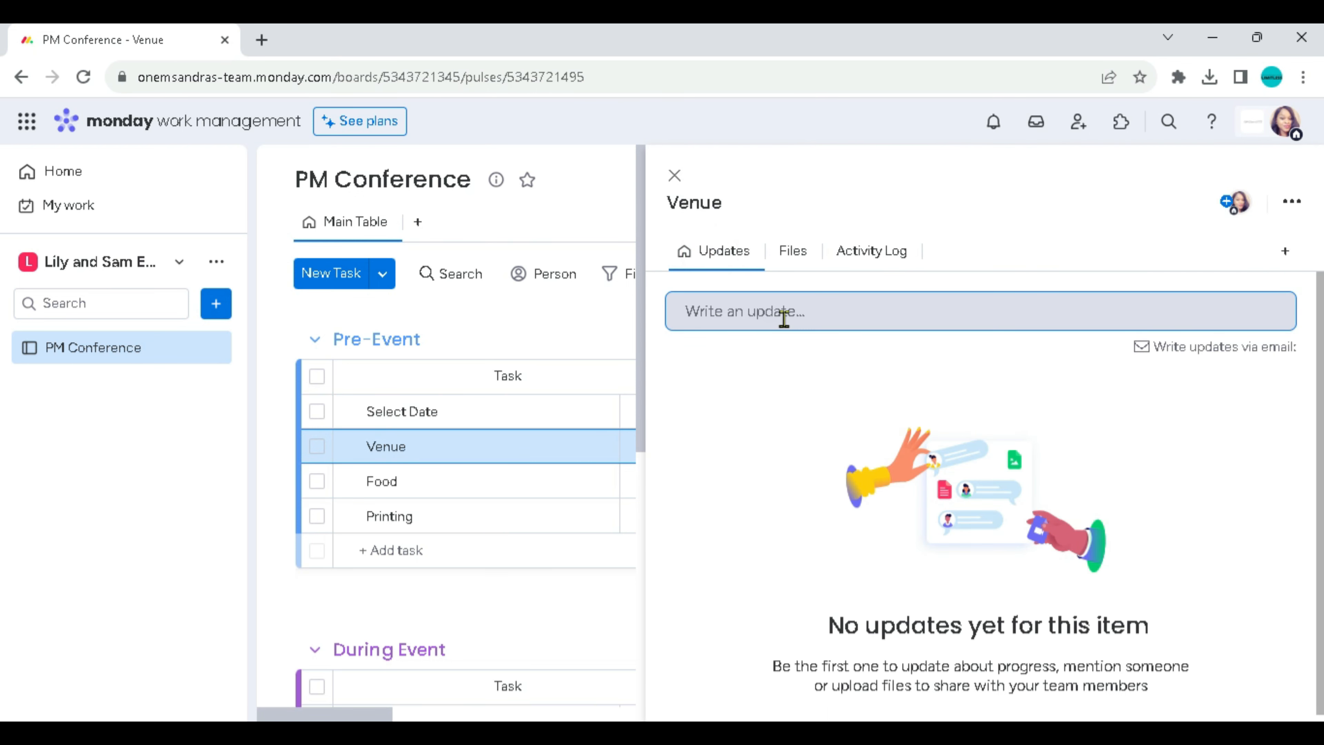
left_click(727, 309)
type("500")
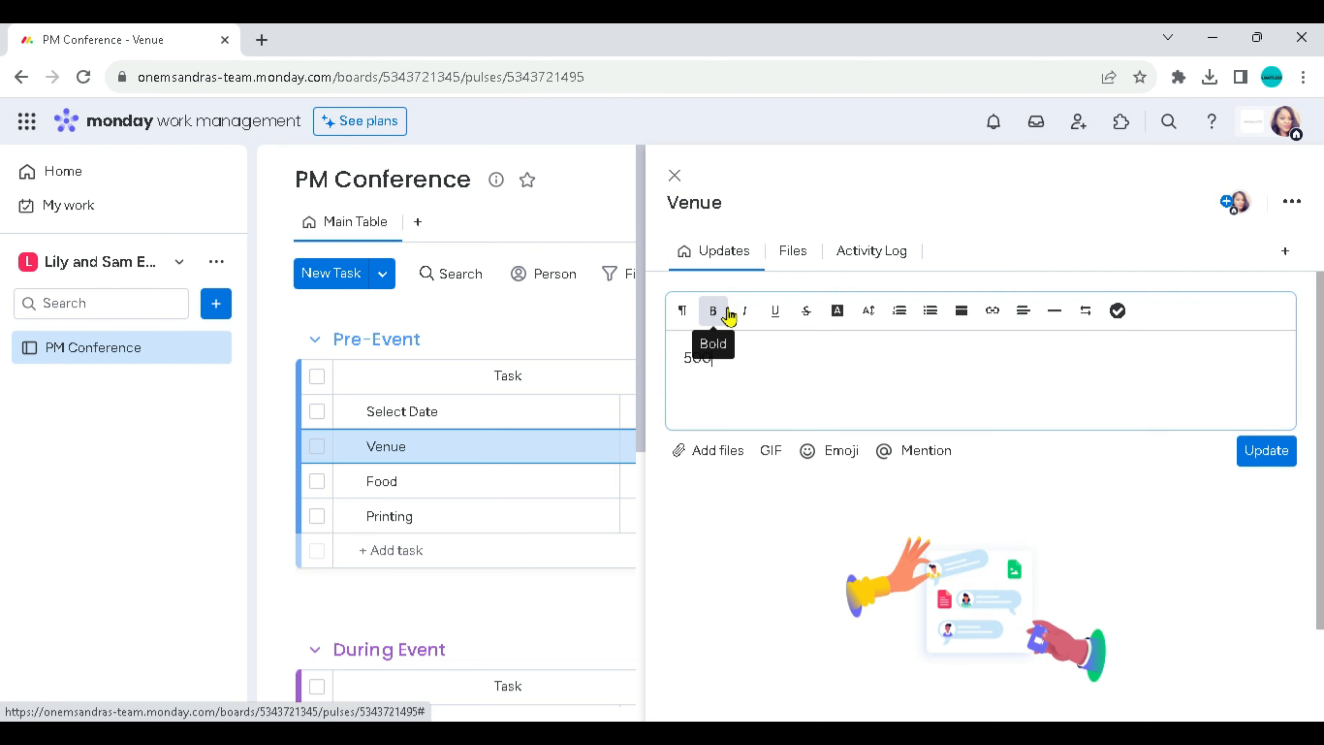
type(" seater")
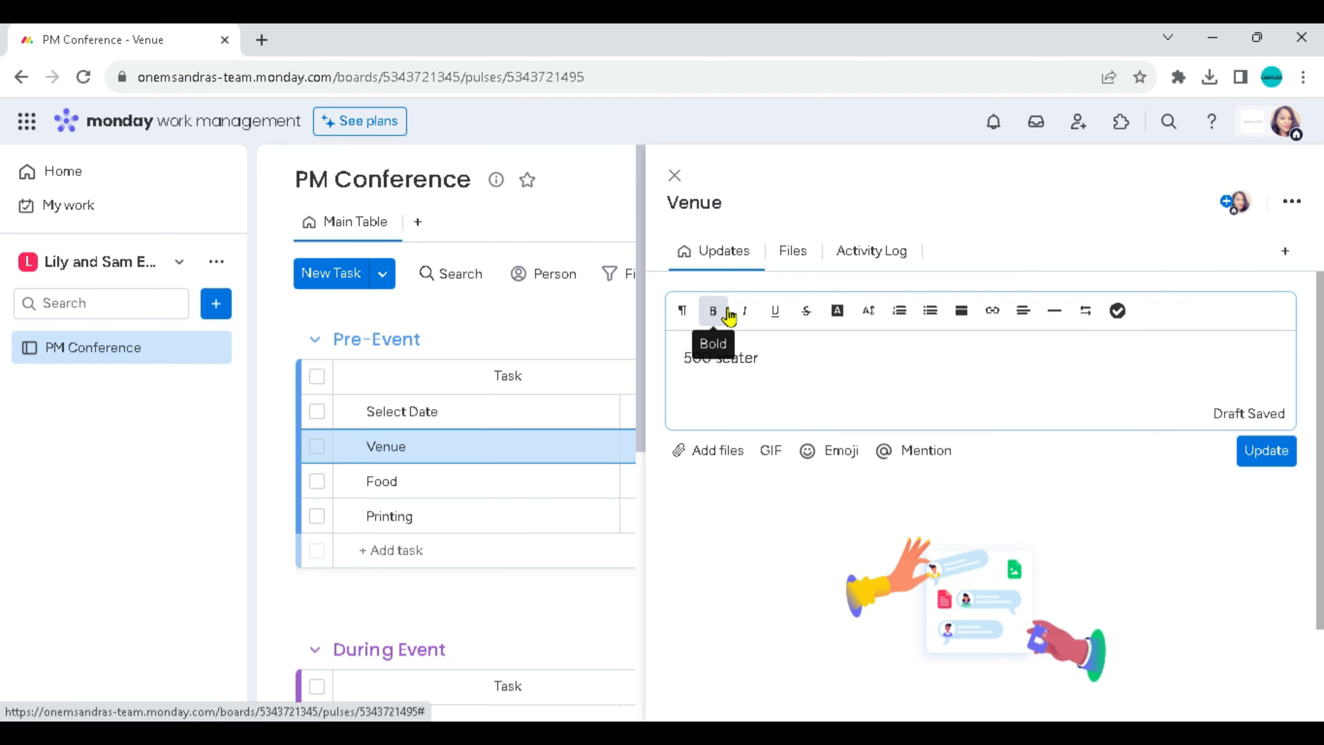
type(" capacity")
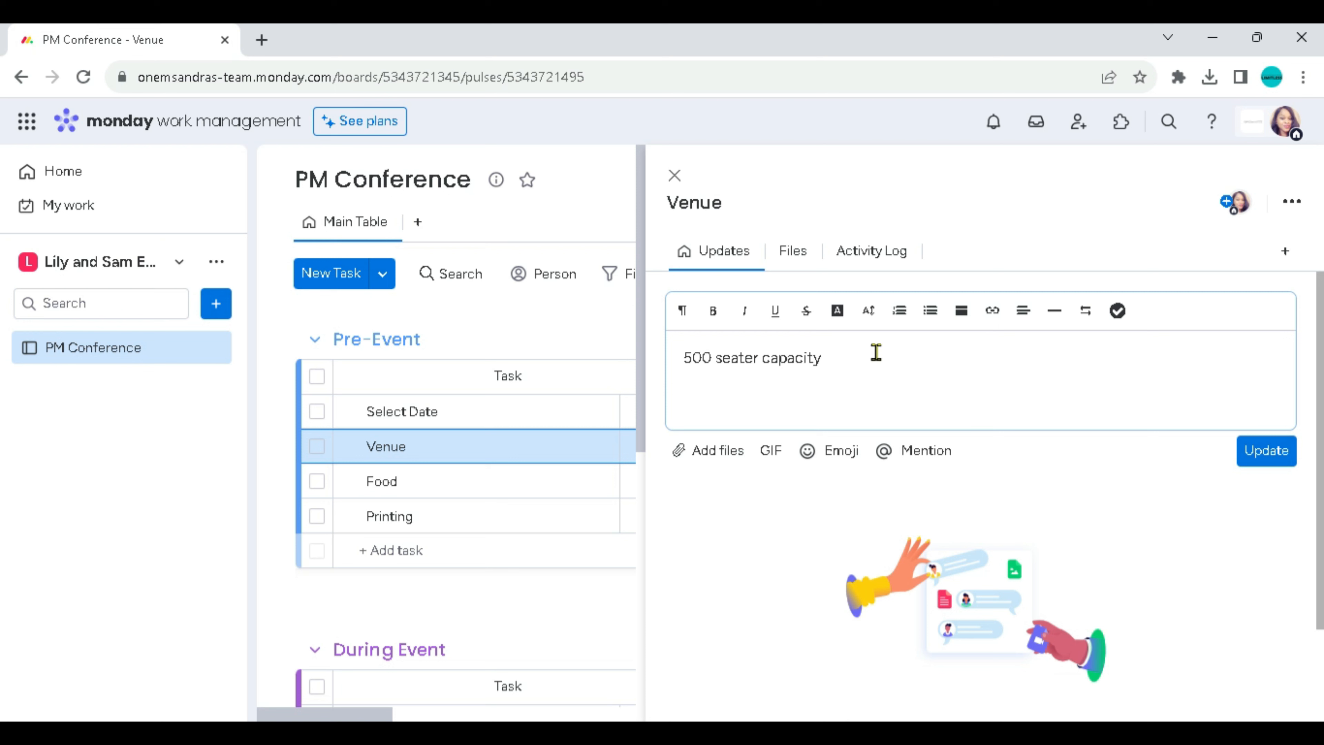
Mention the Senior Project Lead in the drafted "500 seater capacity" update on the Venue task and post it.
left_click(896, 451)
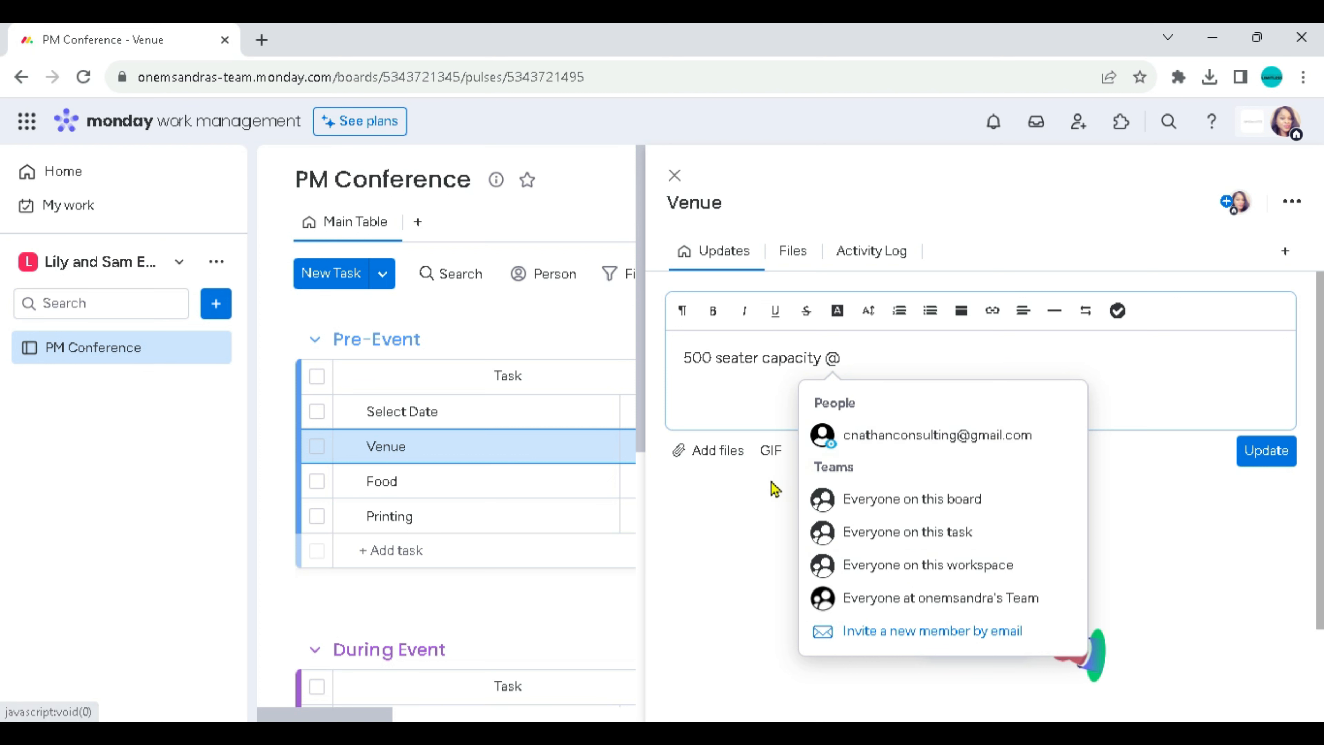
type("S")
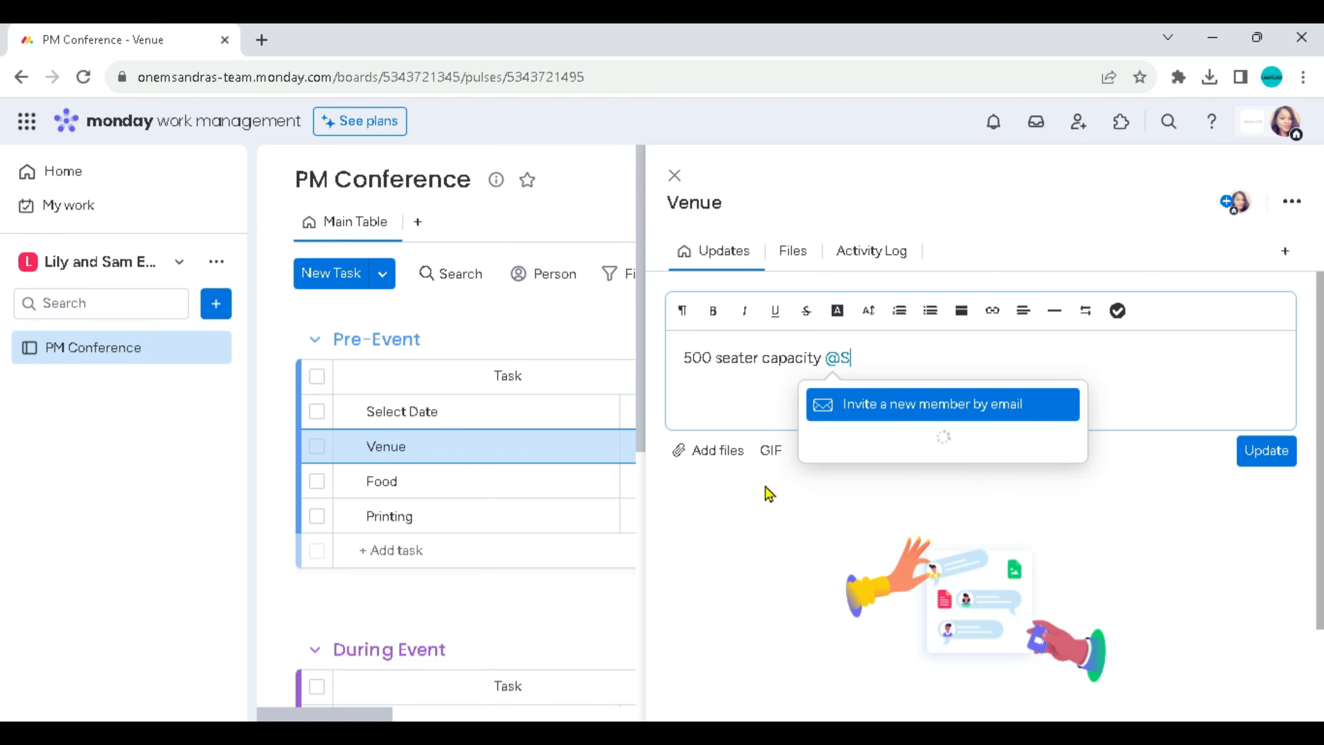
type("andra")
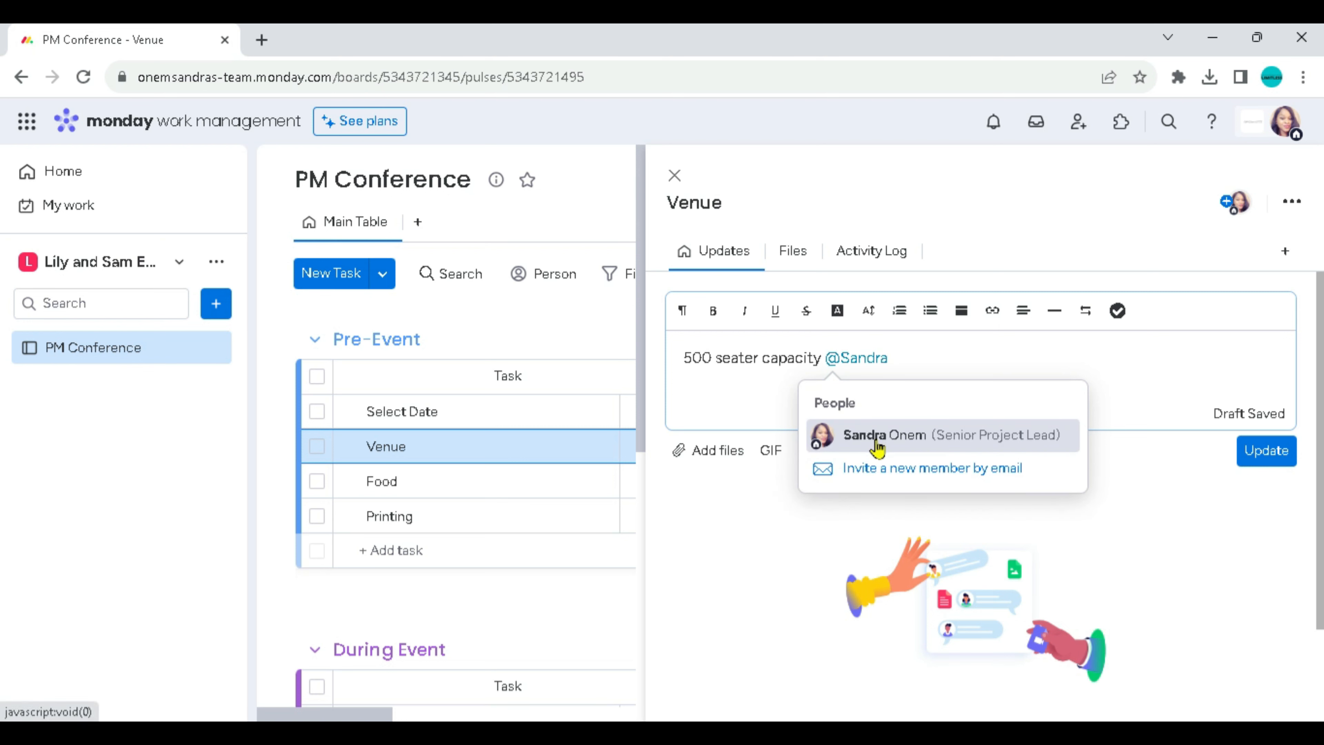
left_click(877, 448)
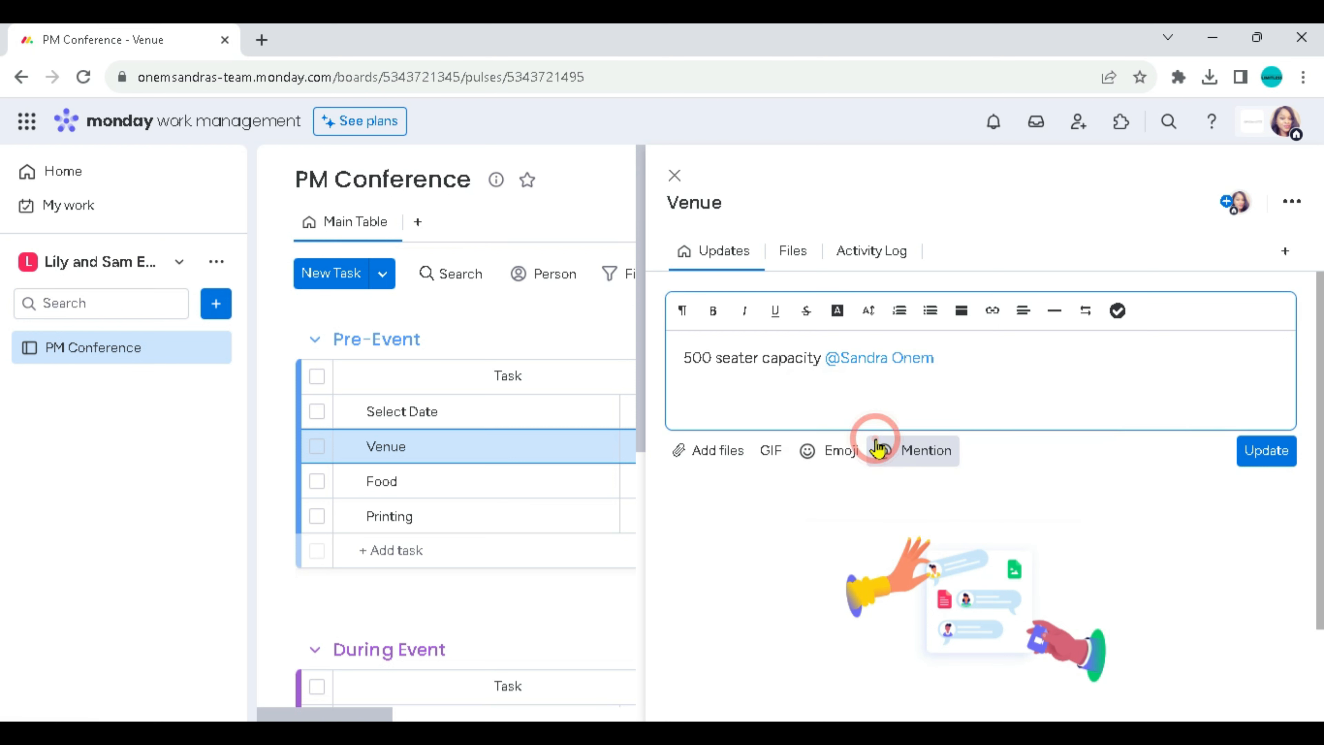
left_click(1272, 450)
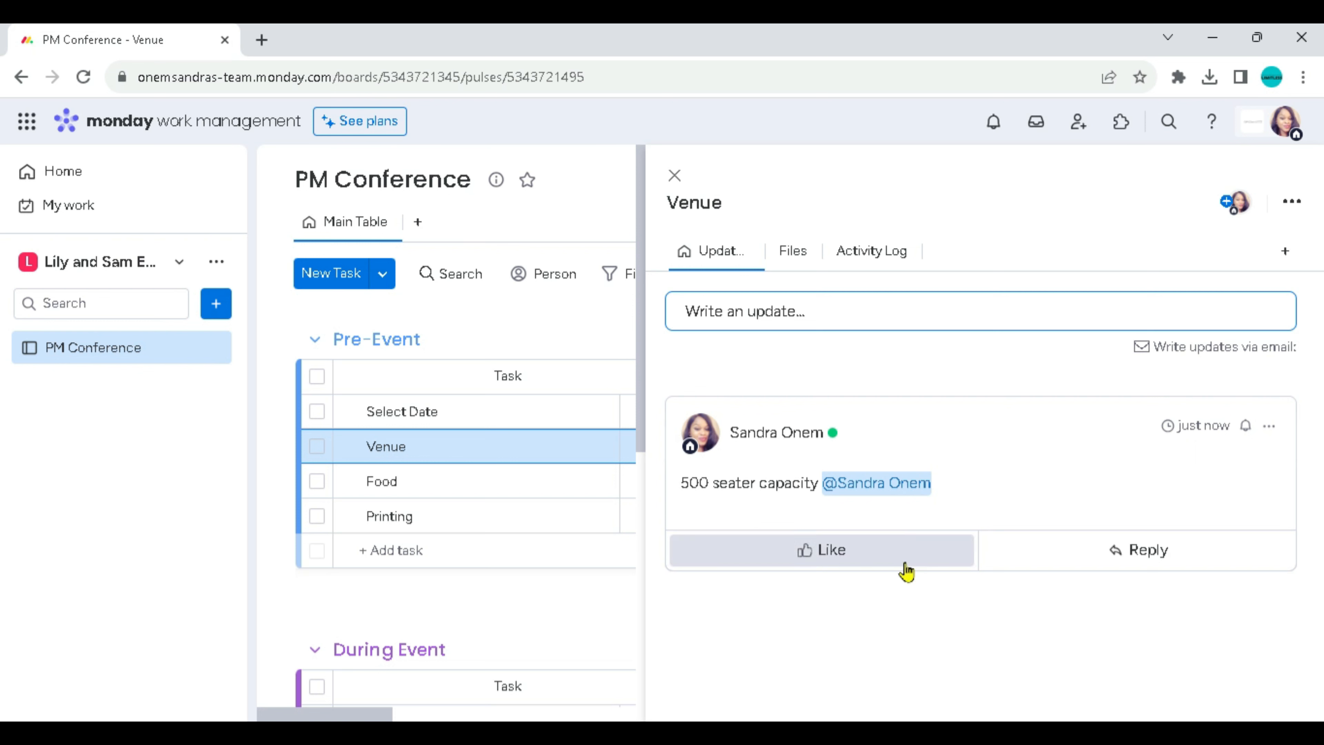
Like the posted Venue update, reply "Noted" to it, and close the task's details.
left_click(830, 554)
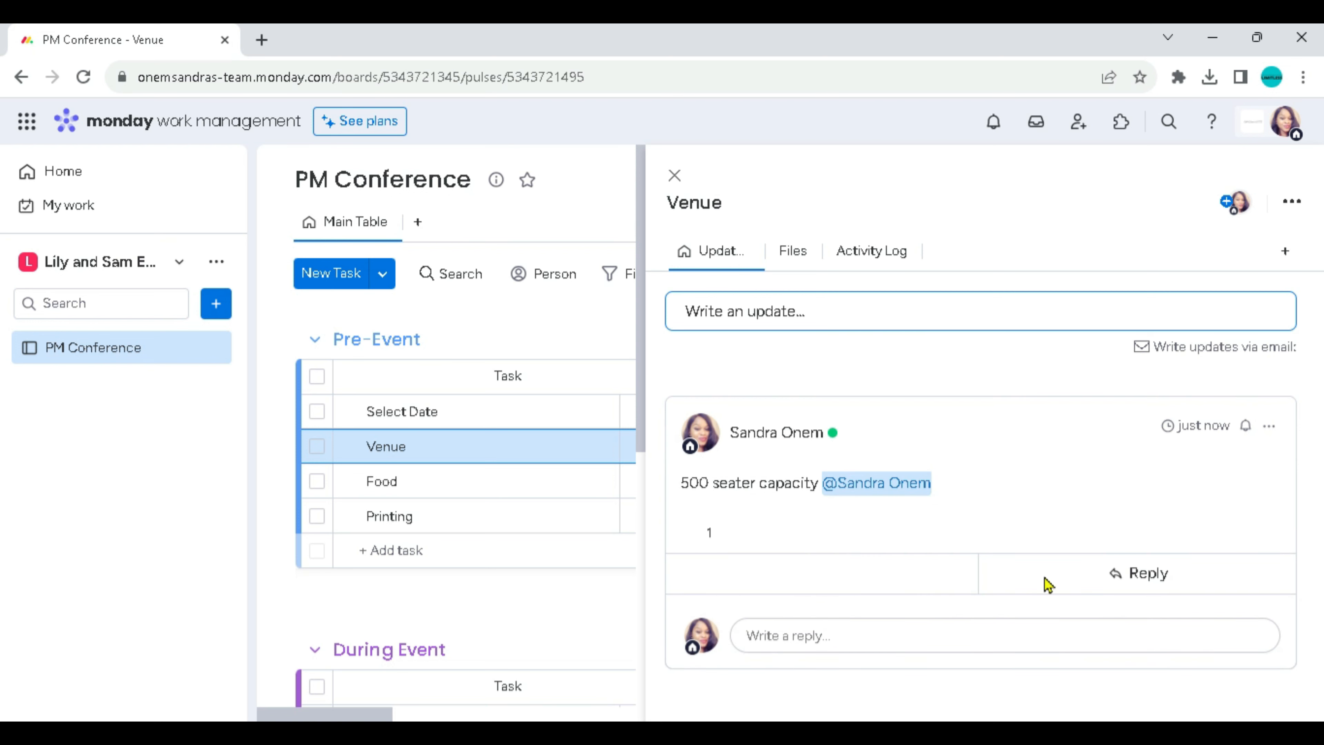
left_click(1139, 577)
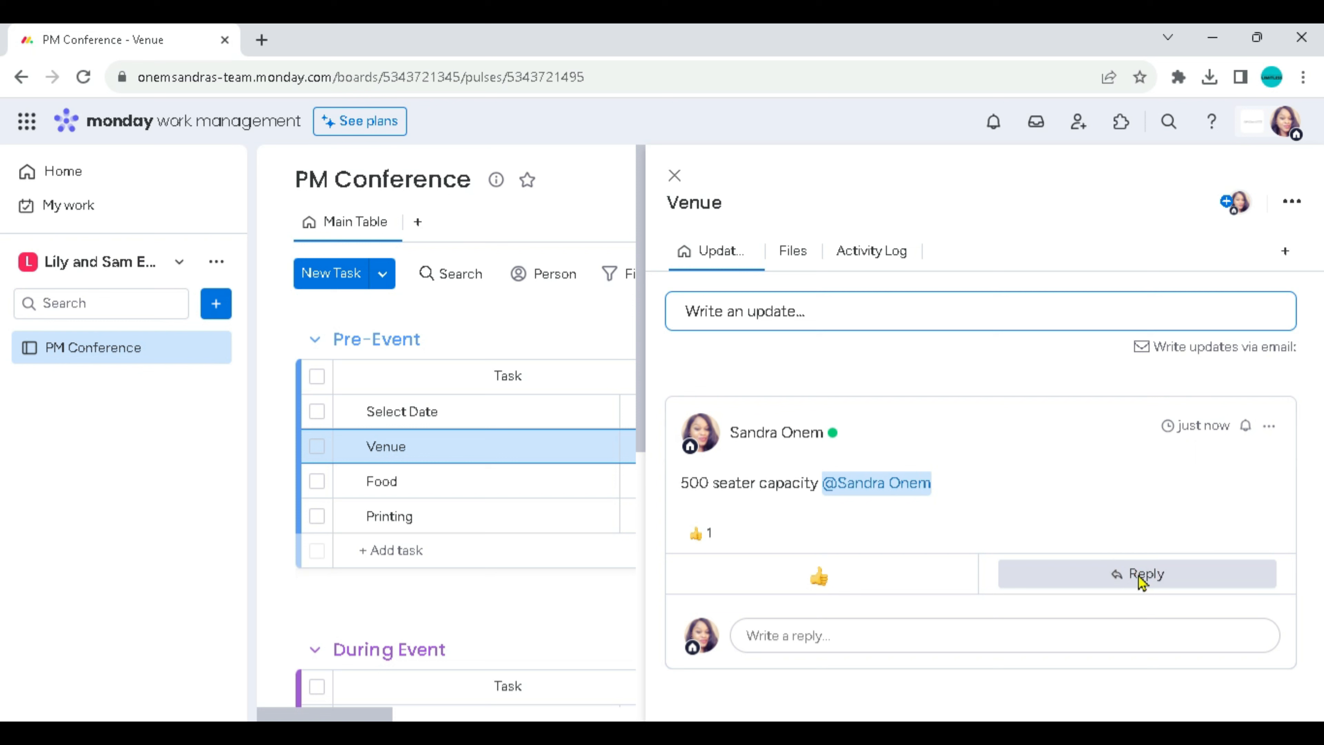
left_click(833, 644)
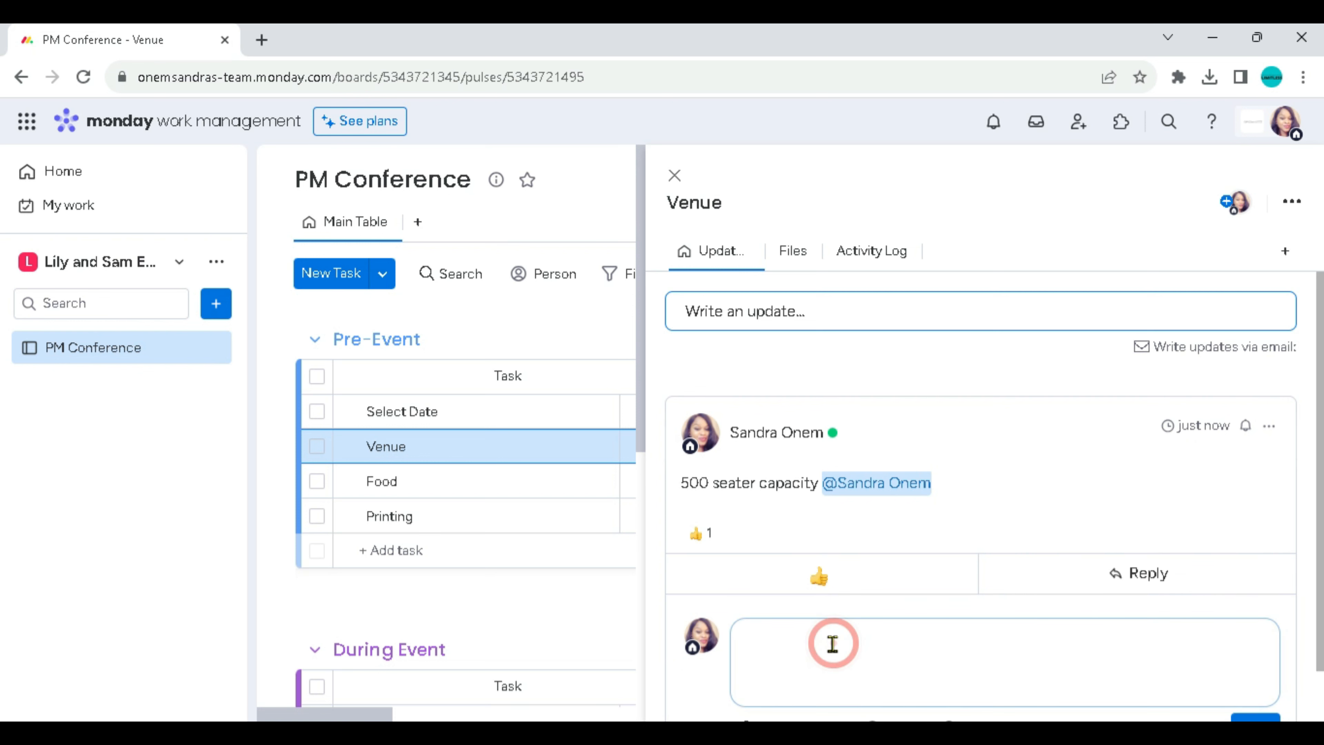
type("Noted")
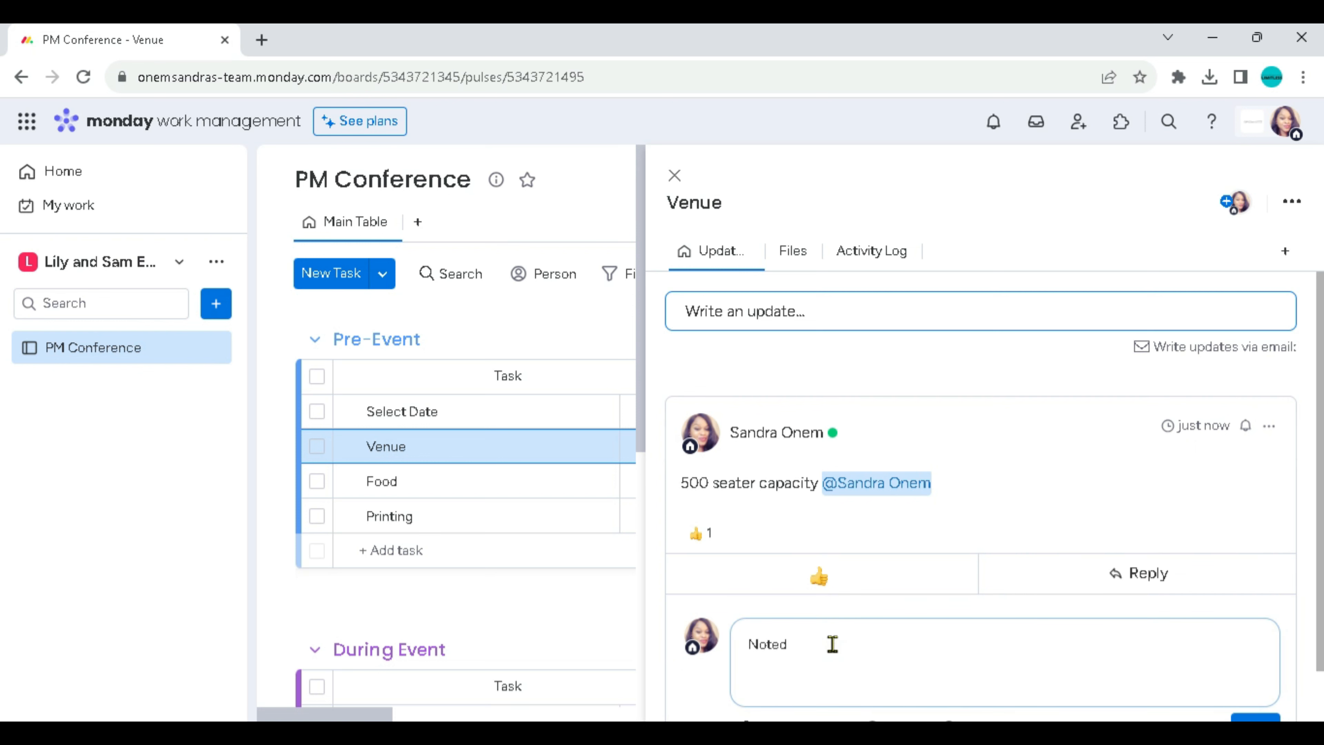
scroll(1257, 704, "down", 1)
left_click(1256, 674)
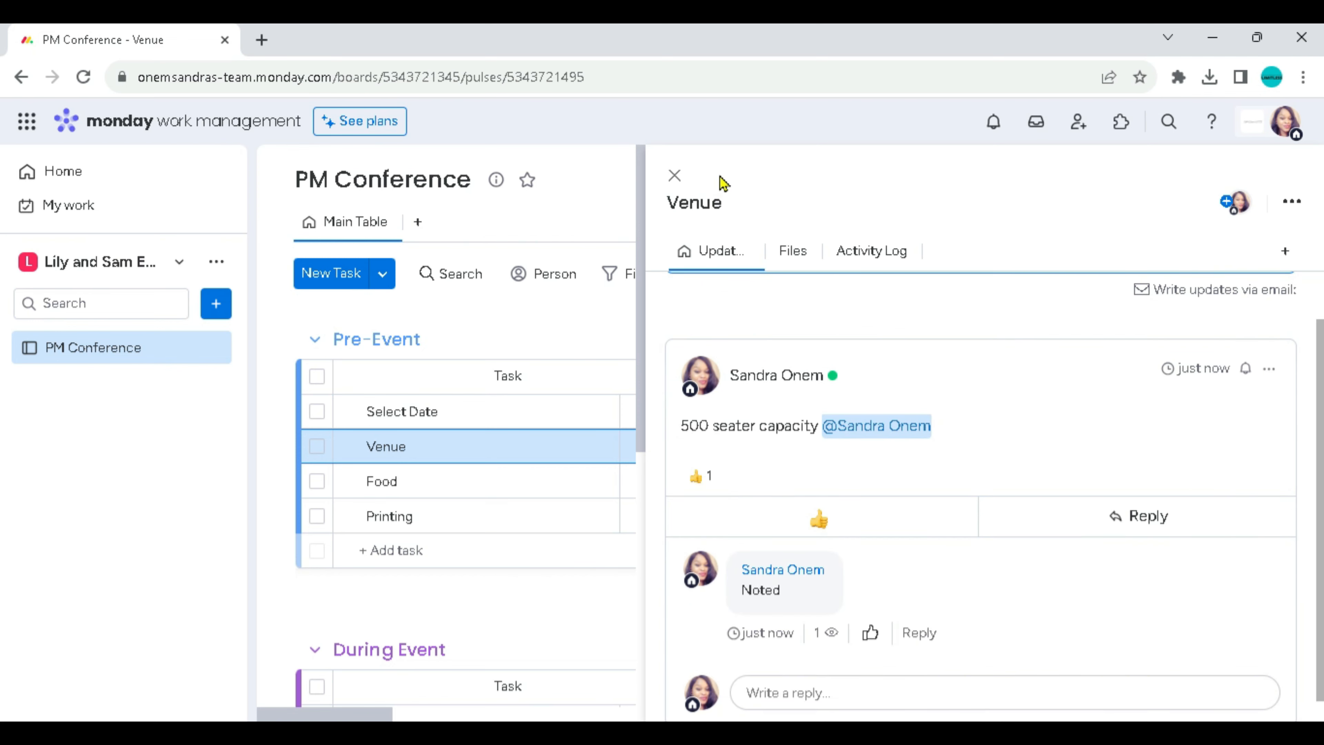
left_click(675, 175)
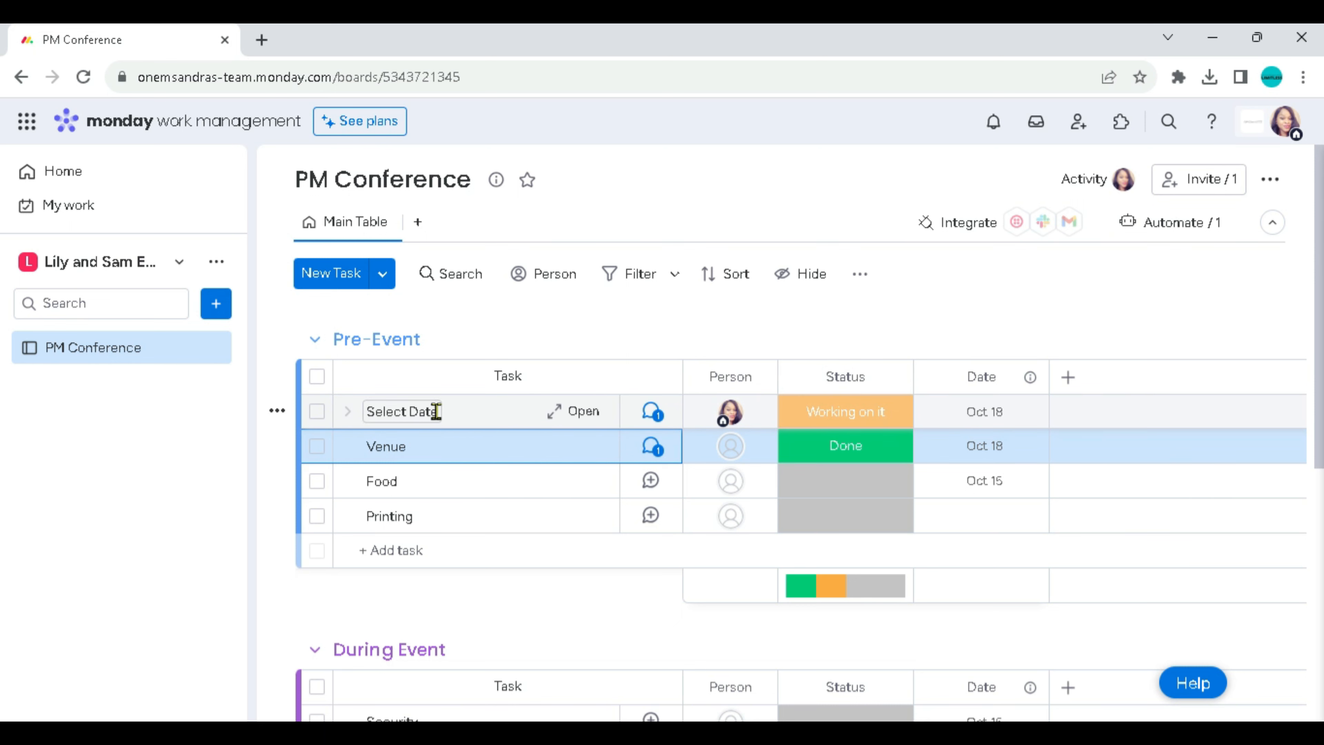
Look through the Status column's options and its customization settings.
left_click(893, 377)
mouse_move(899, 389)
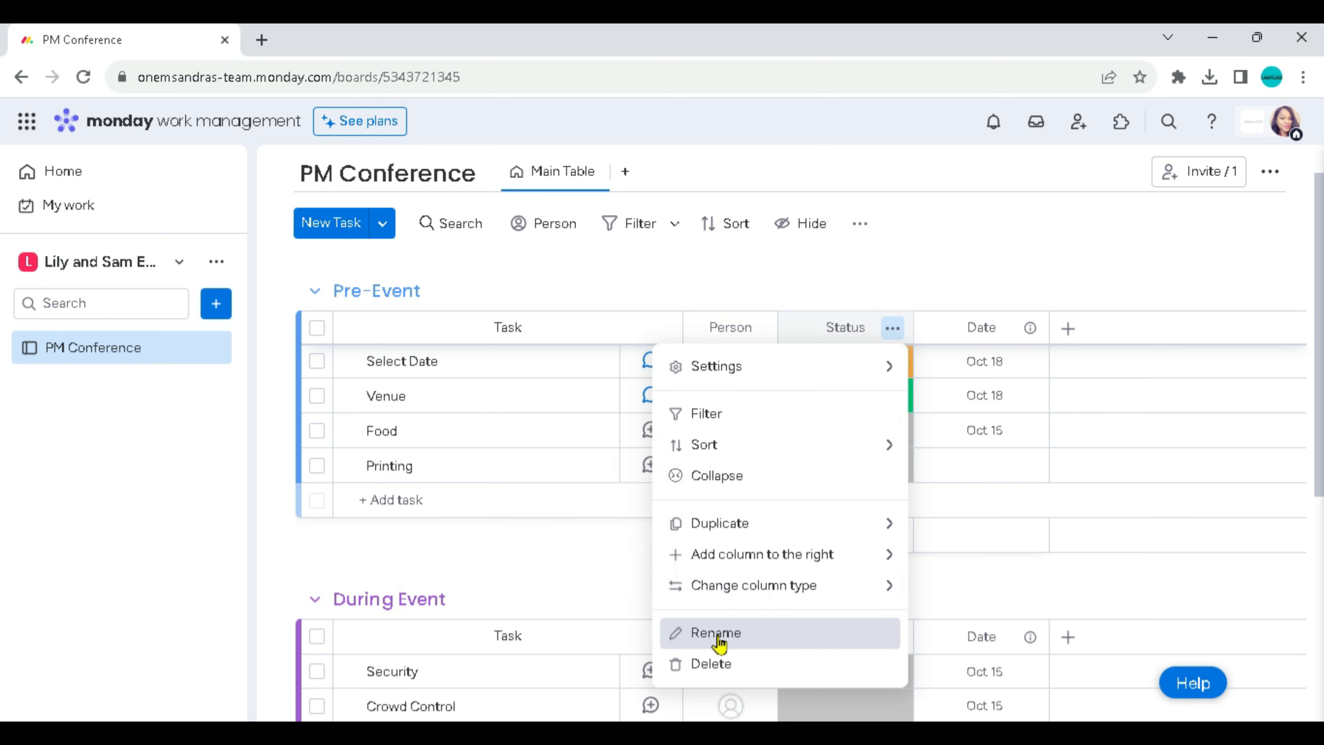
mouse_move(759, 593)
mouse_move(719, 372)
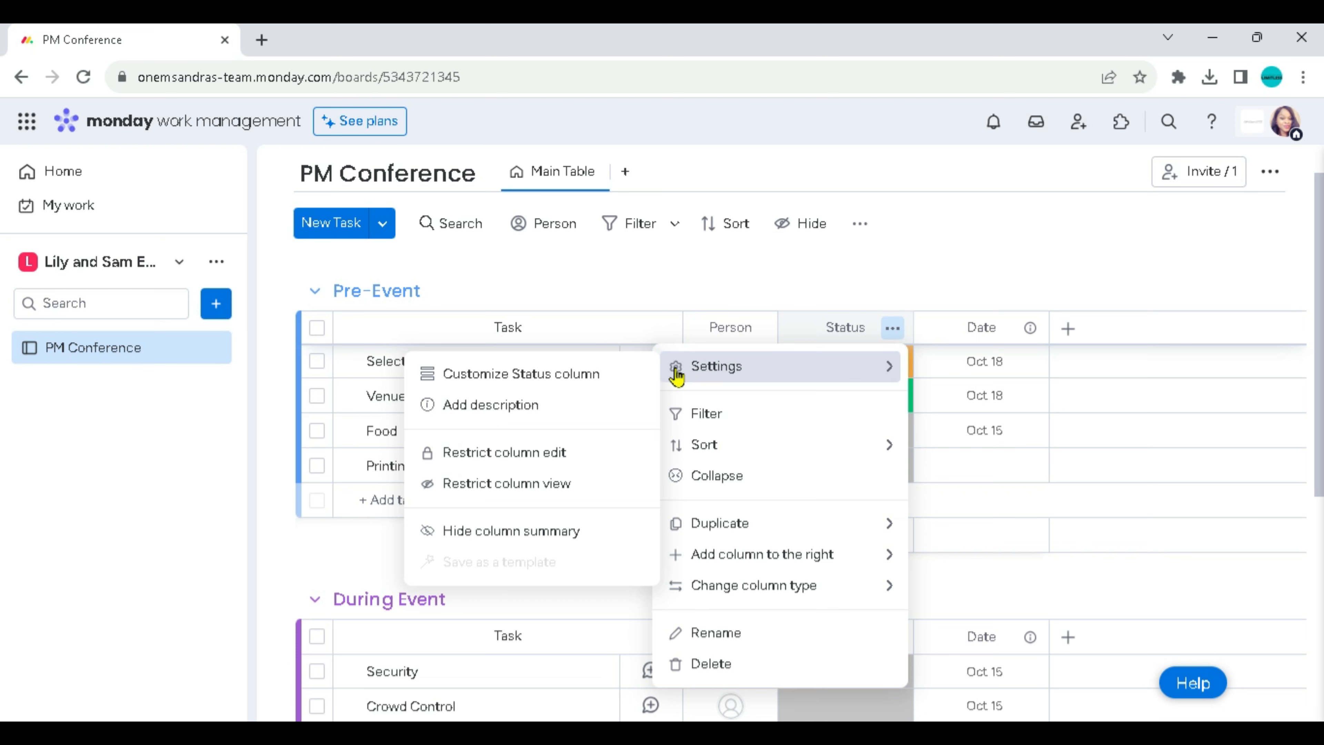
left_click(581, 379)
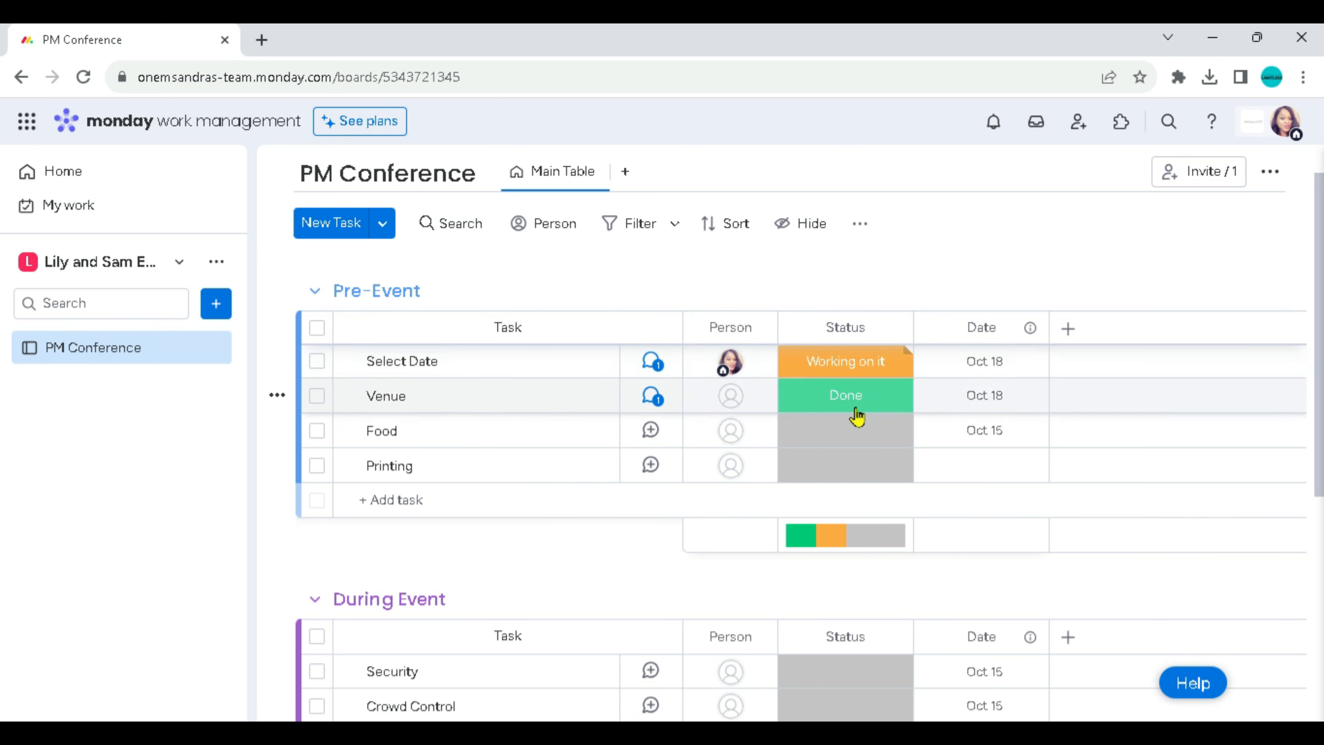
Set the status of the Food task in the Pre-Event group to Stuck.
left_click(845, 444)
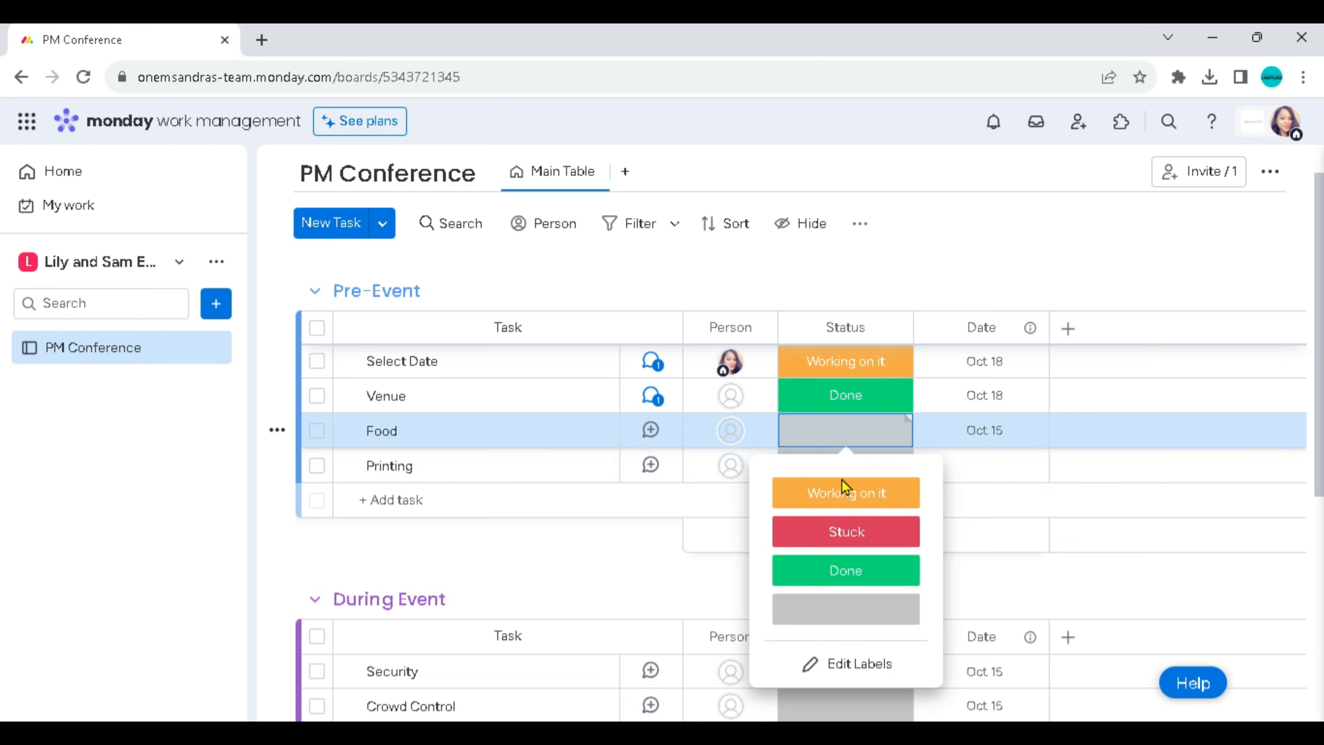
left_click(852, 533)
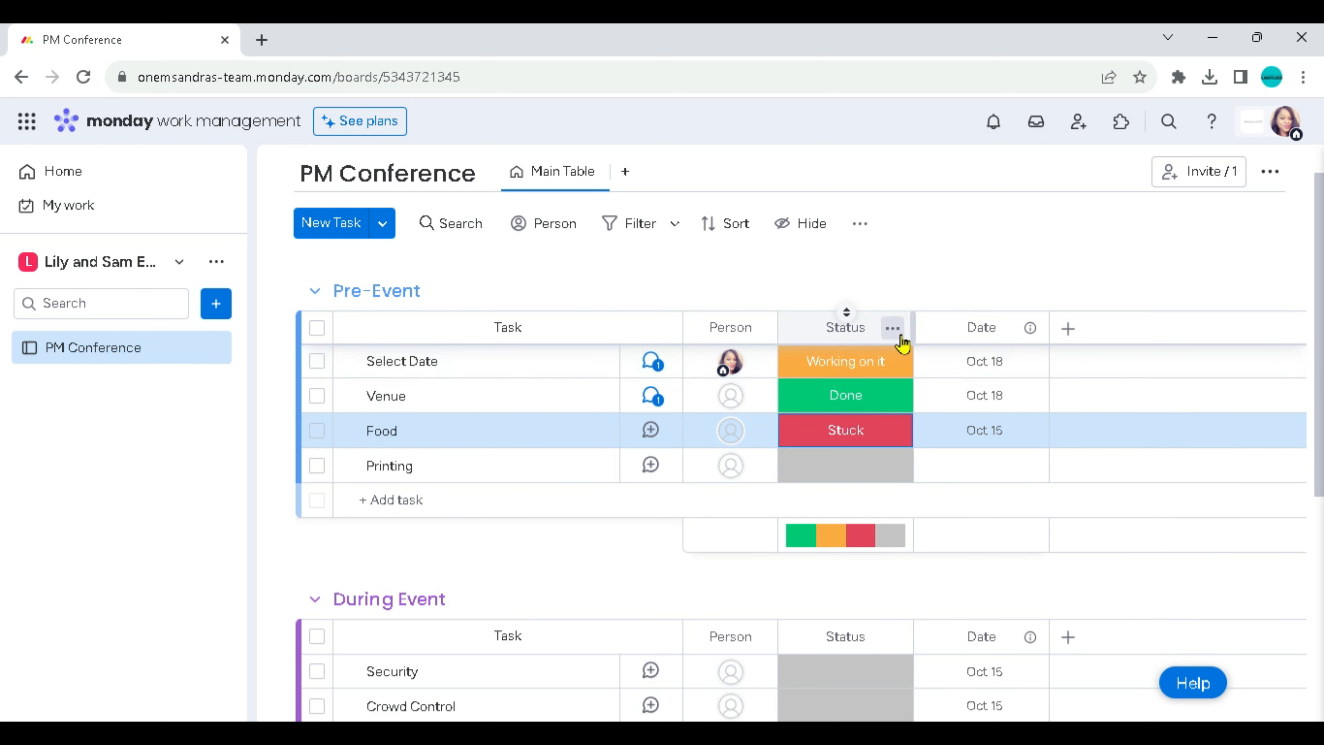
Customize the Status column by adding a new label named "Under Review" in dark purple.
left_click(893, 329)
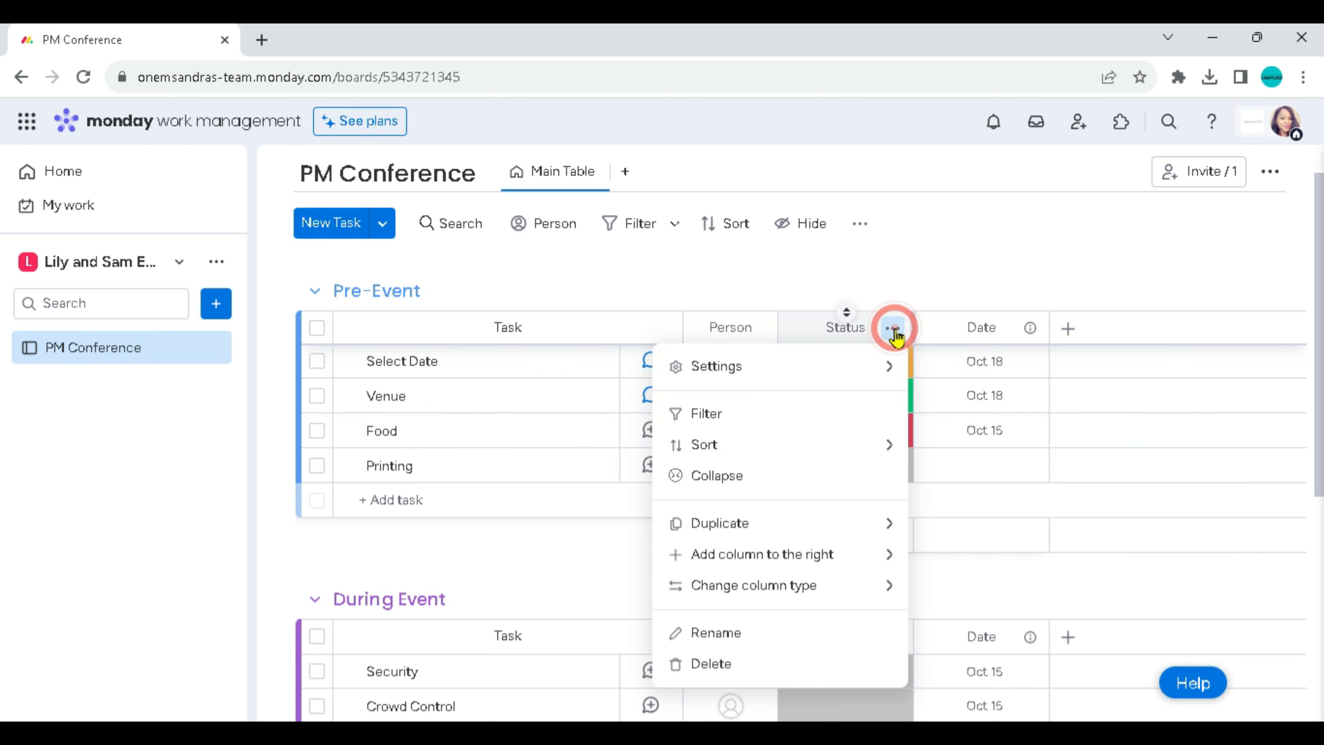
mouse_move(792, 370)
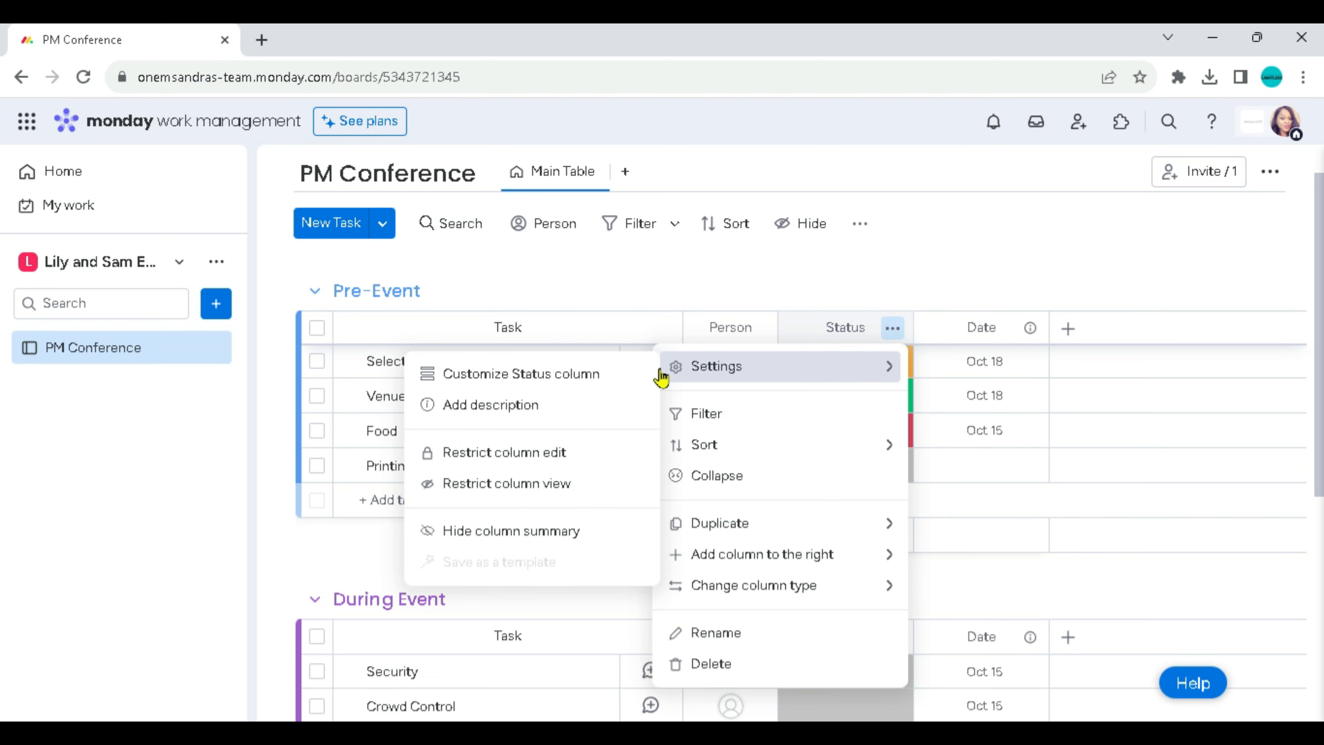
left_click(588, 386)
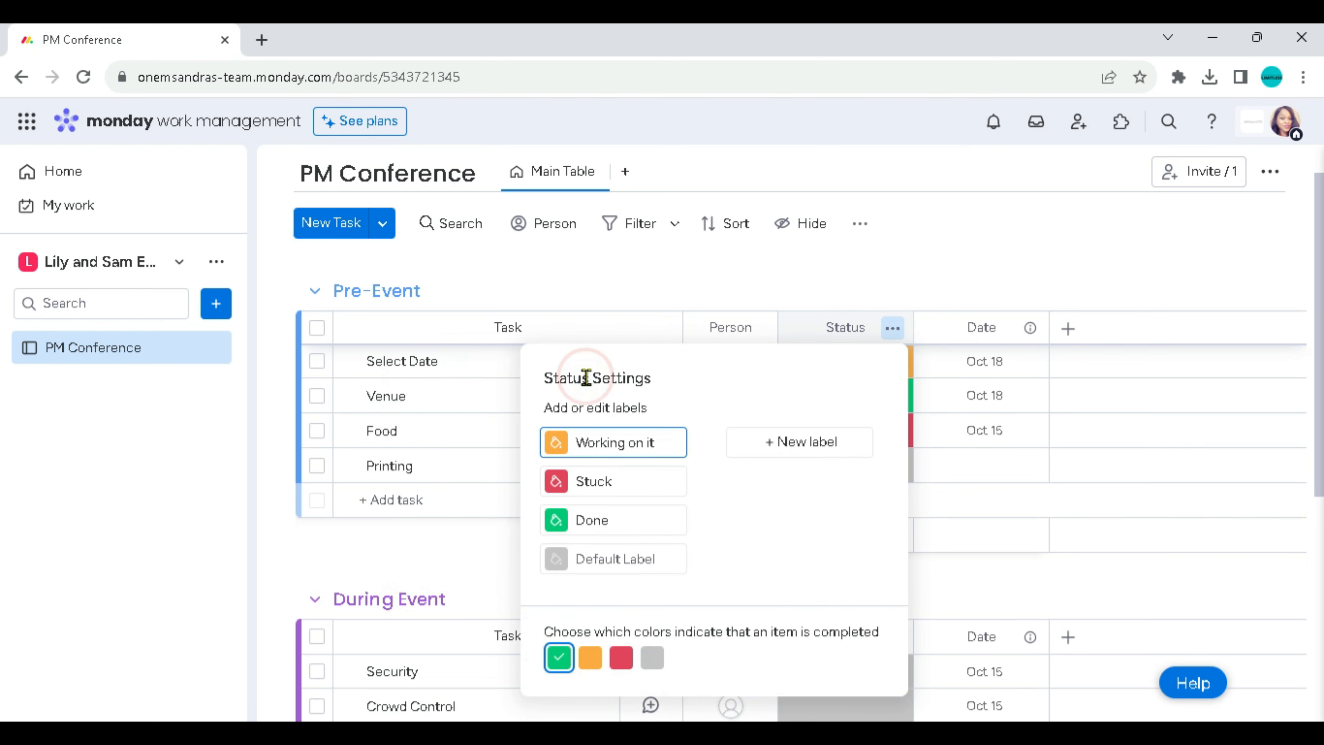
left_click(788, 453)
type("Under Review")
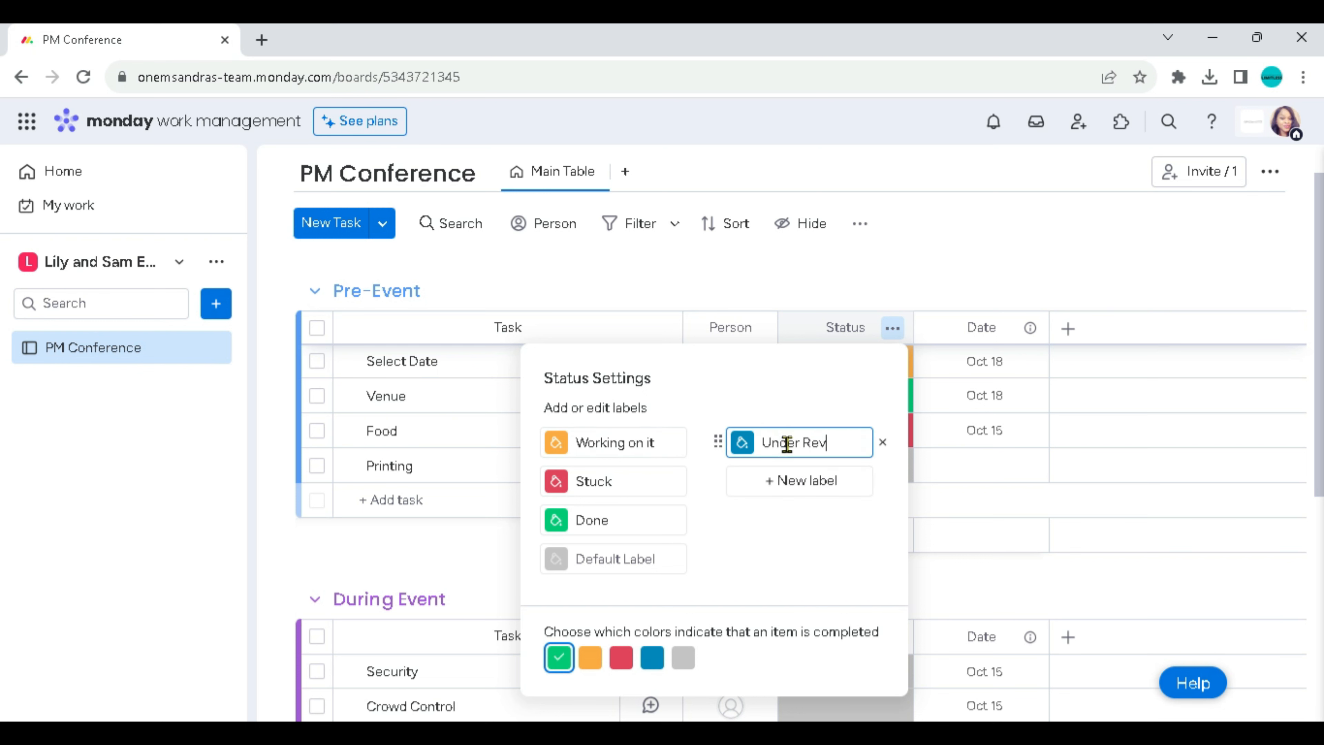
left_click(742, 452)
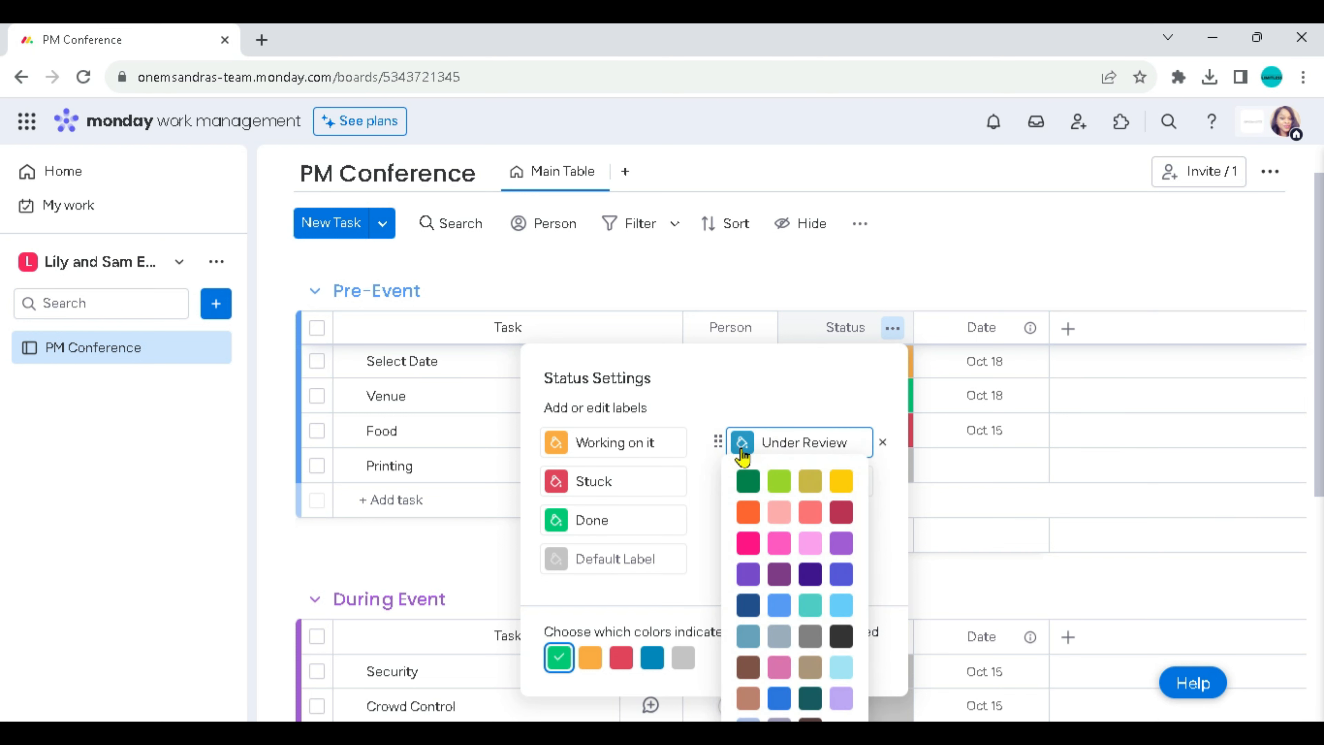
left_click(787, 579)
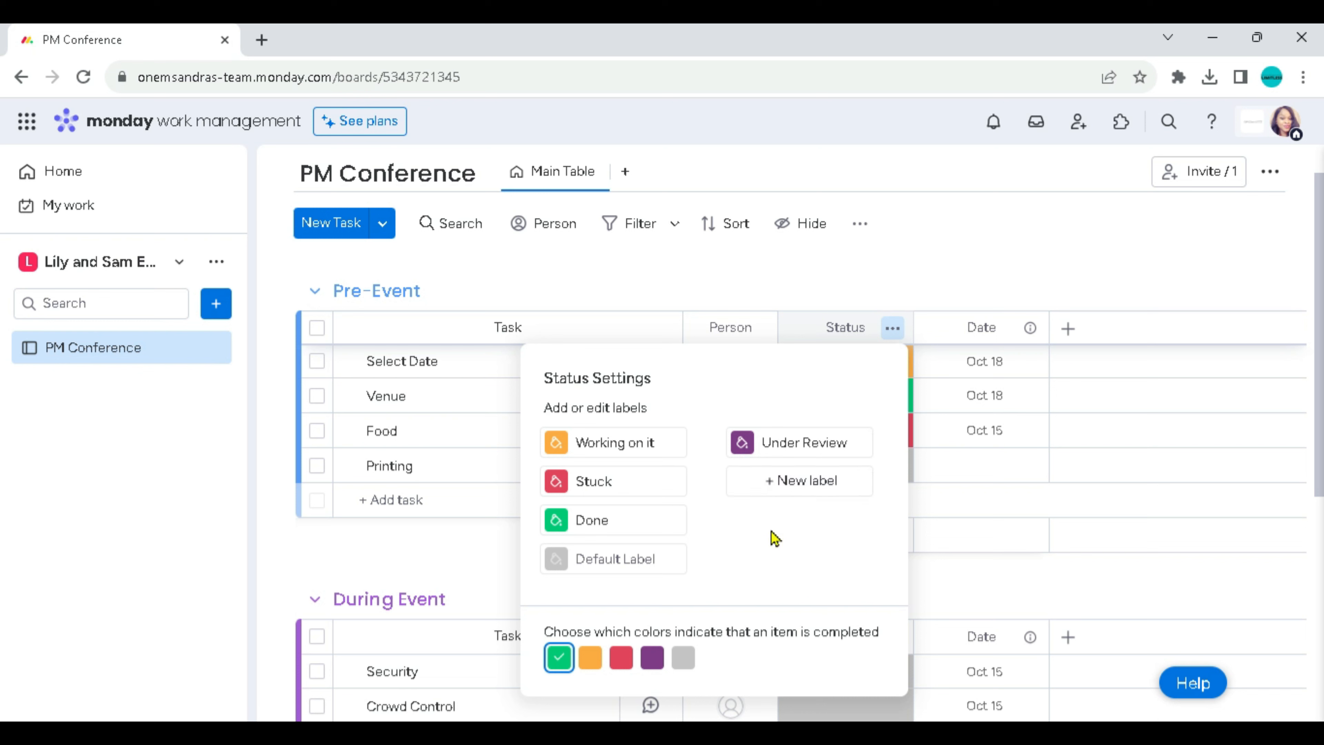
Rename the red Stuck status label to "Need Help".
left_click(621, 482)
key("BackSpace")
key("BackSpace")
key("BackSpace")
key("BackSpace")
key("BackSpace")
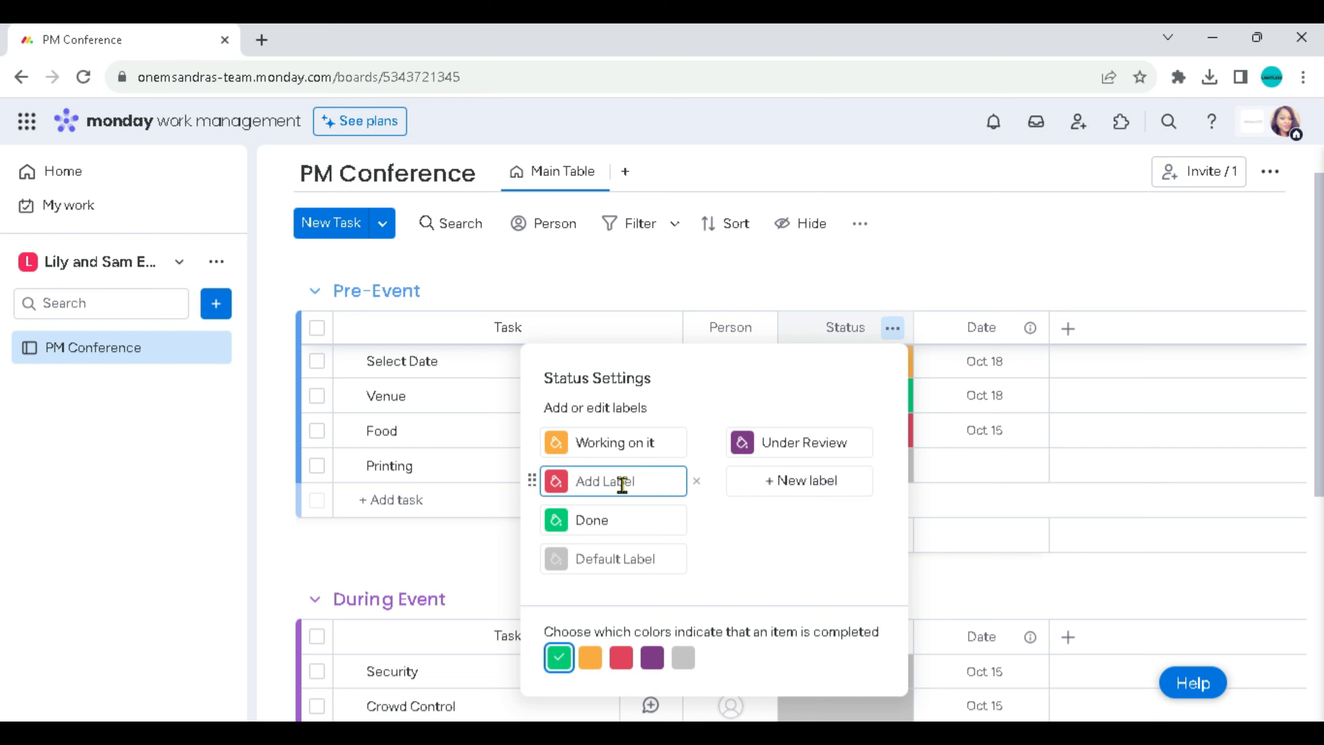
type("Need Help")
Rename the green Done status label to "Complete".
left_click(609, 523)
key("BackSpace")
key("BackSpace")
key("BackSpace")
key("BackSpace")
type("Complete")
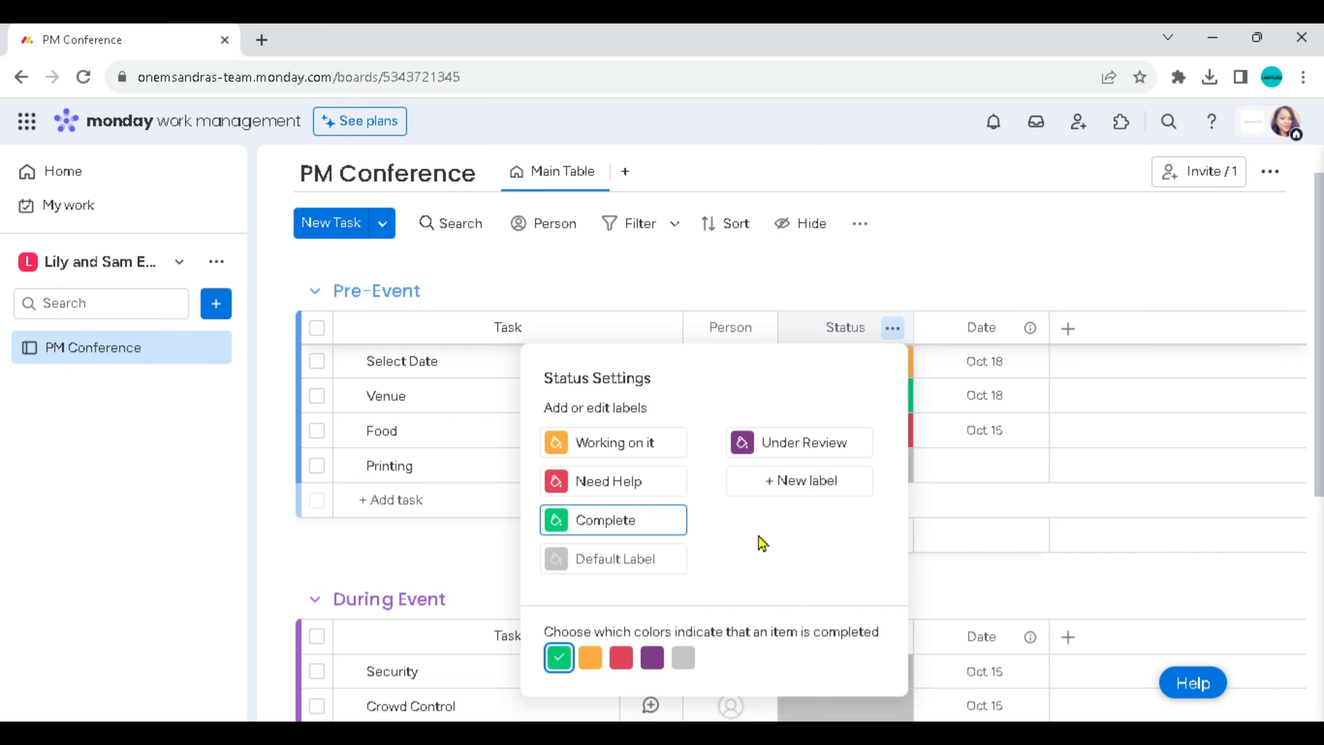
Rename the orange Working on it status label to "In Progress" and close the status settings.
left_click(663, 442)
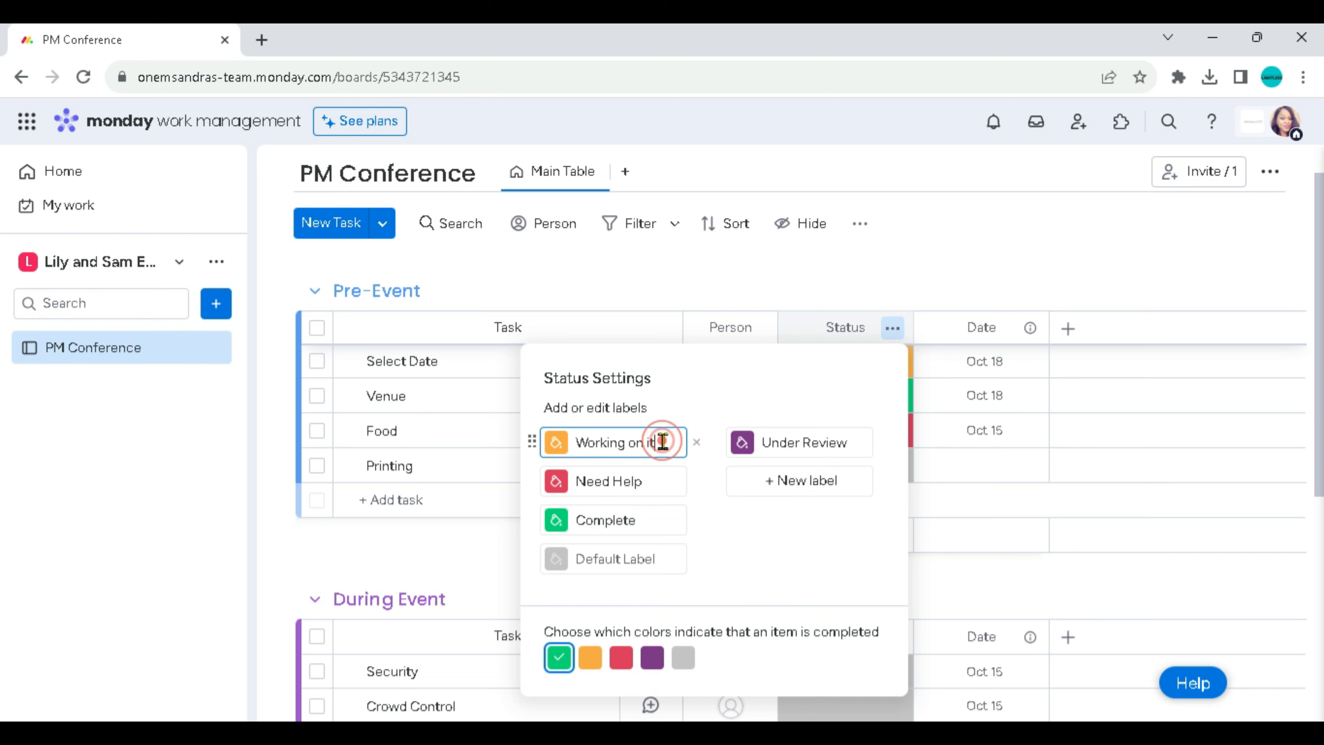
key("ctrl+a")
type("In")
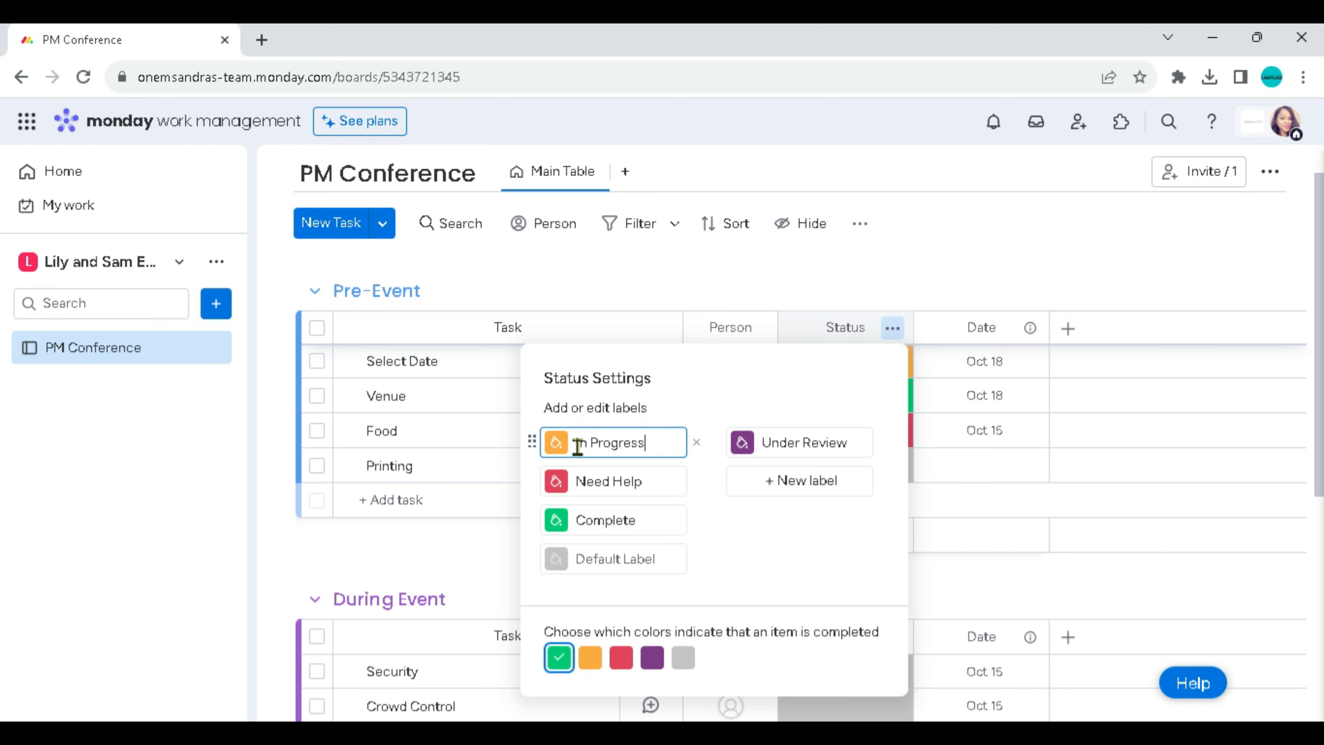
left_click(832, 276)
Set the status of the Printing task in the Pre-Event group to Under Review.
left_click(847, 472)
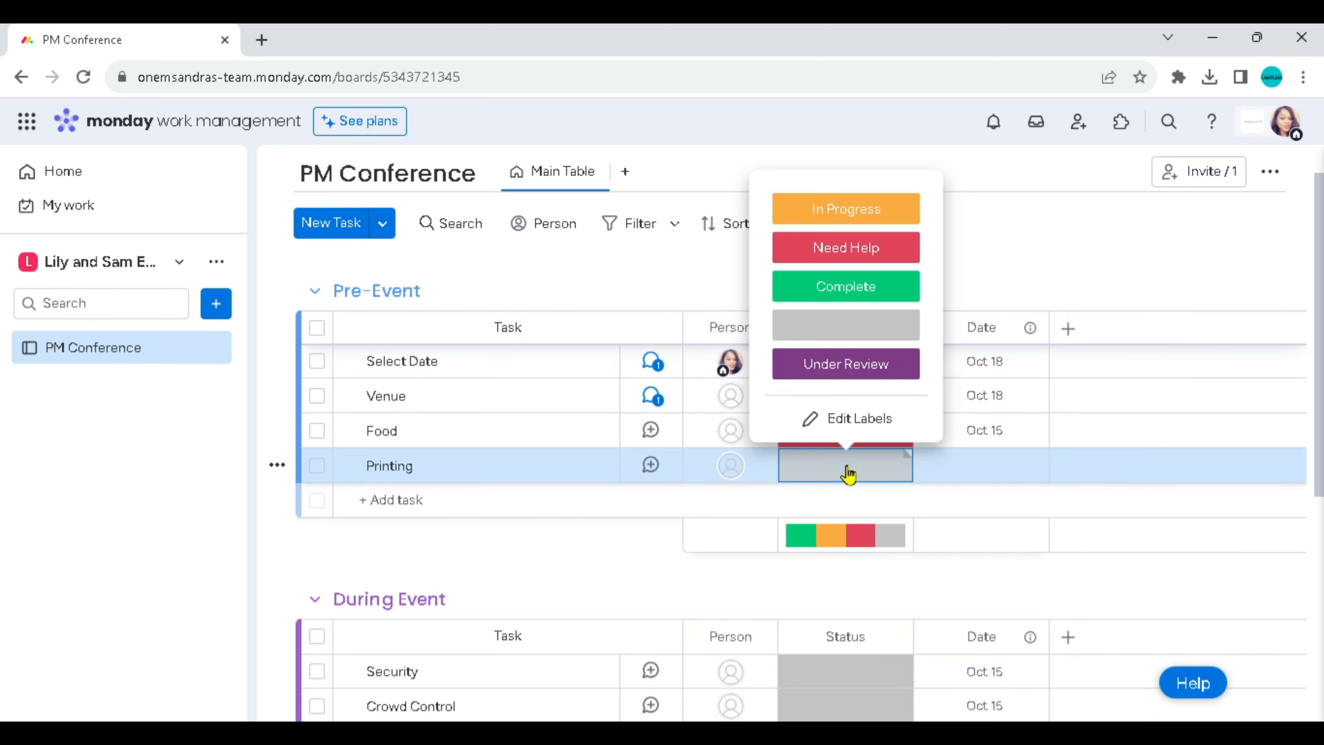
left_click(847, 375)
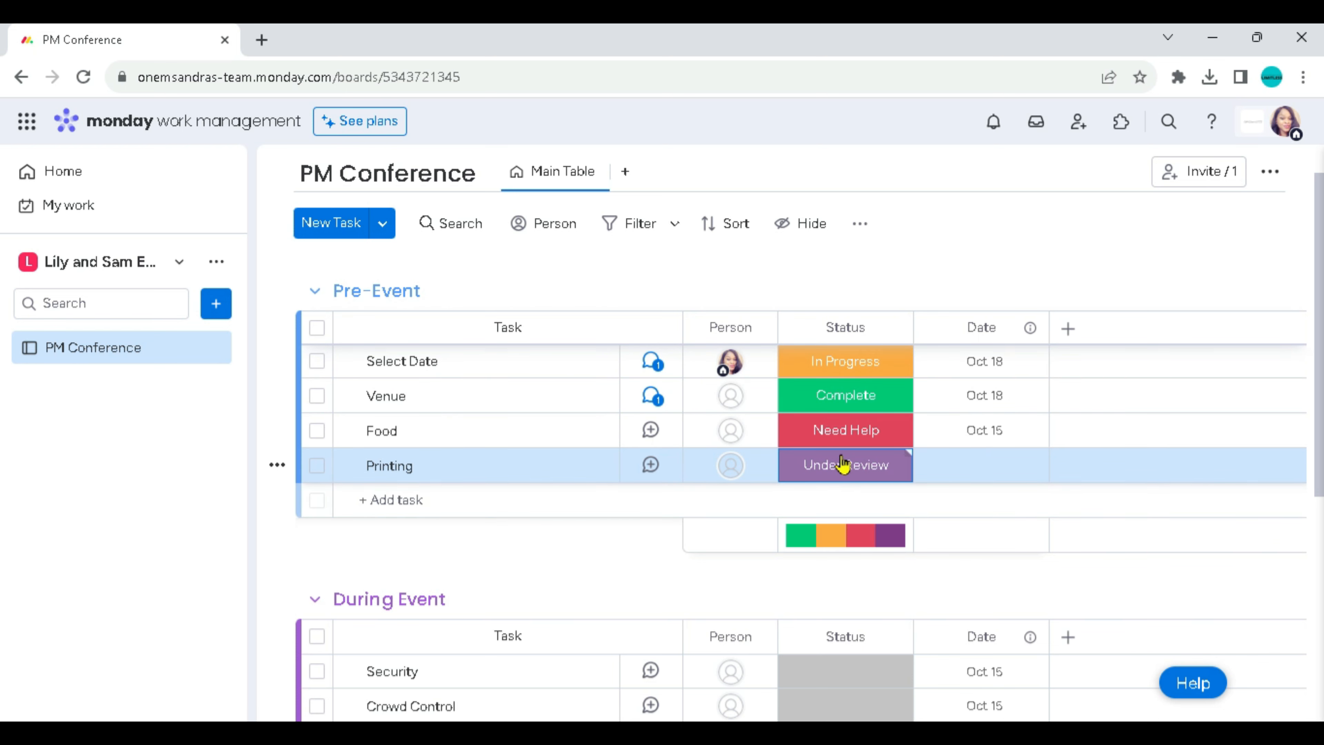
left_click(971, 276)
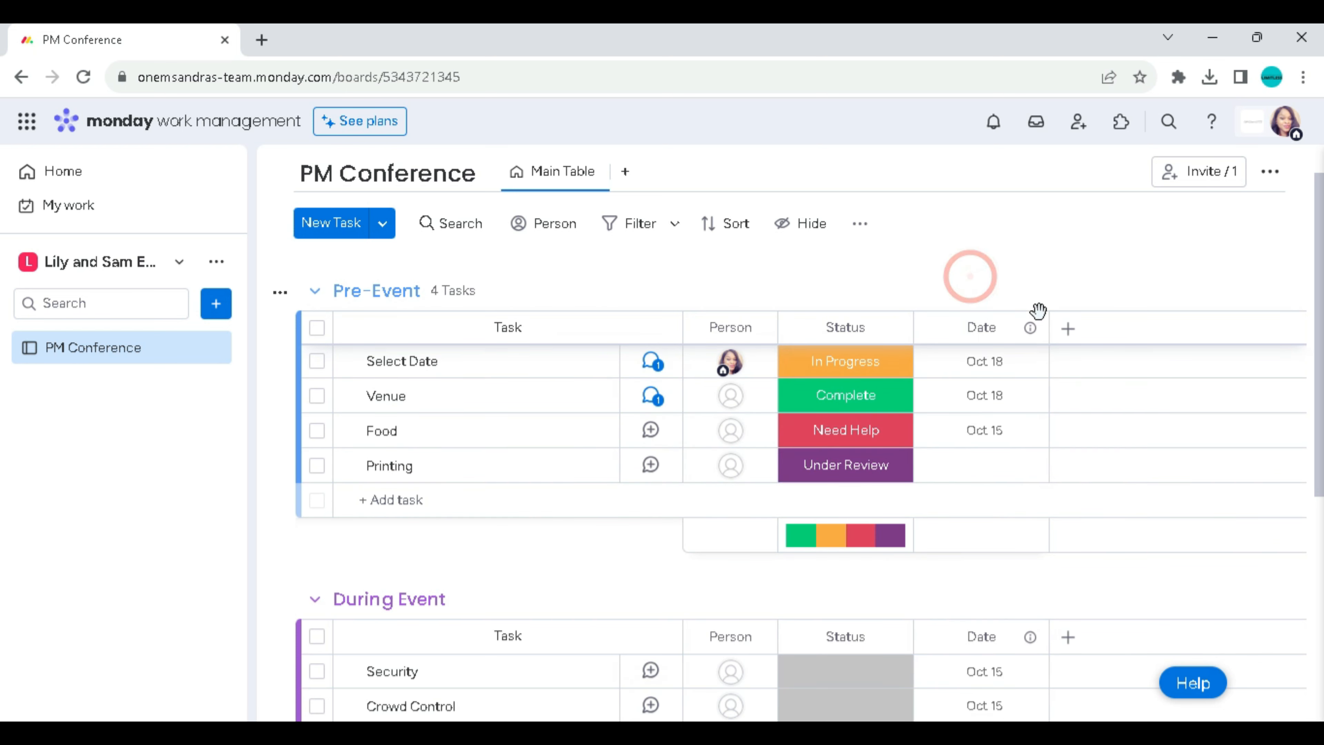
Add a Numbers column after the Date column and name it "Estimated Cost".
left_click(1070, 339)
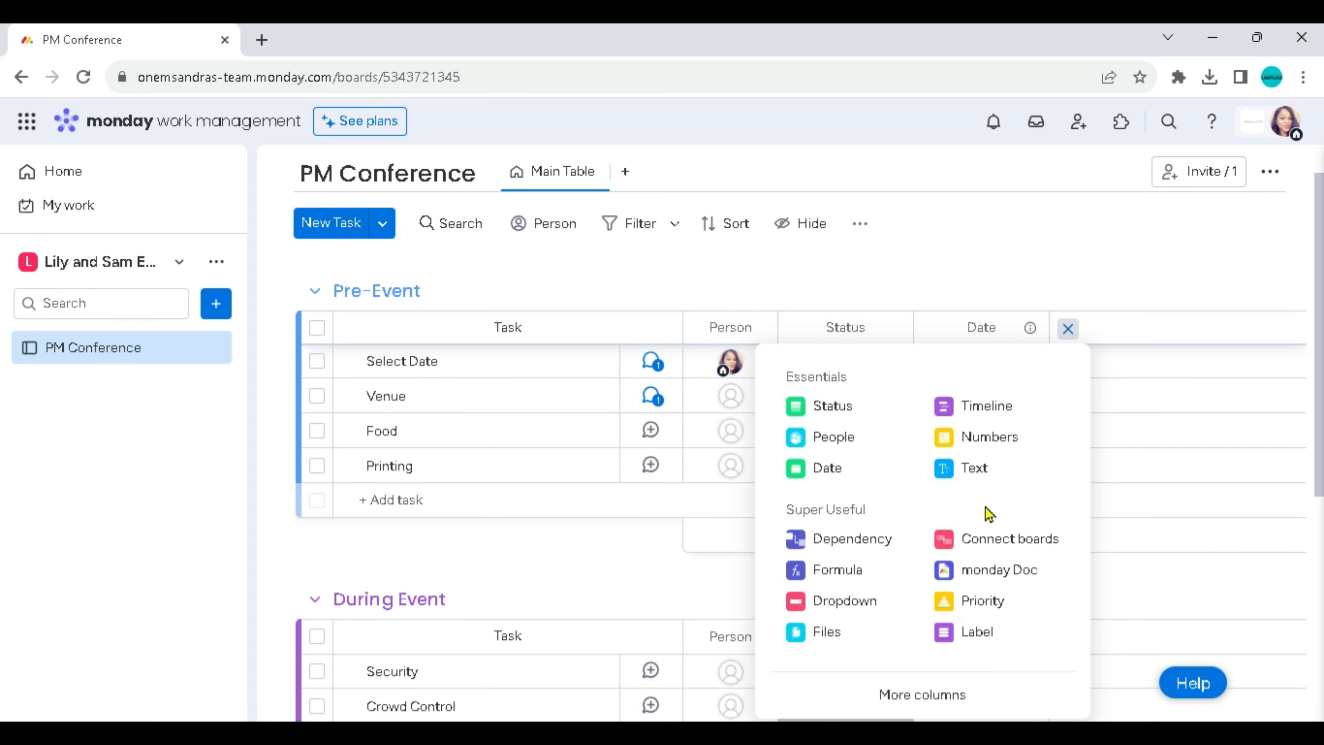
left_click(985, 437)
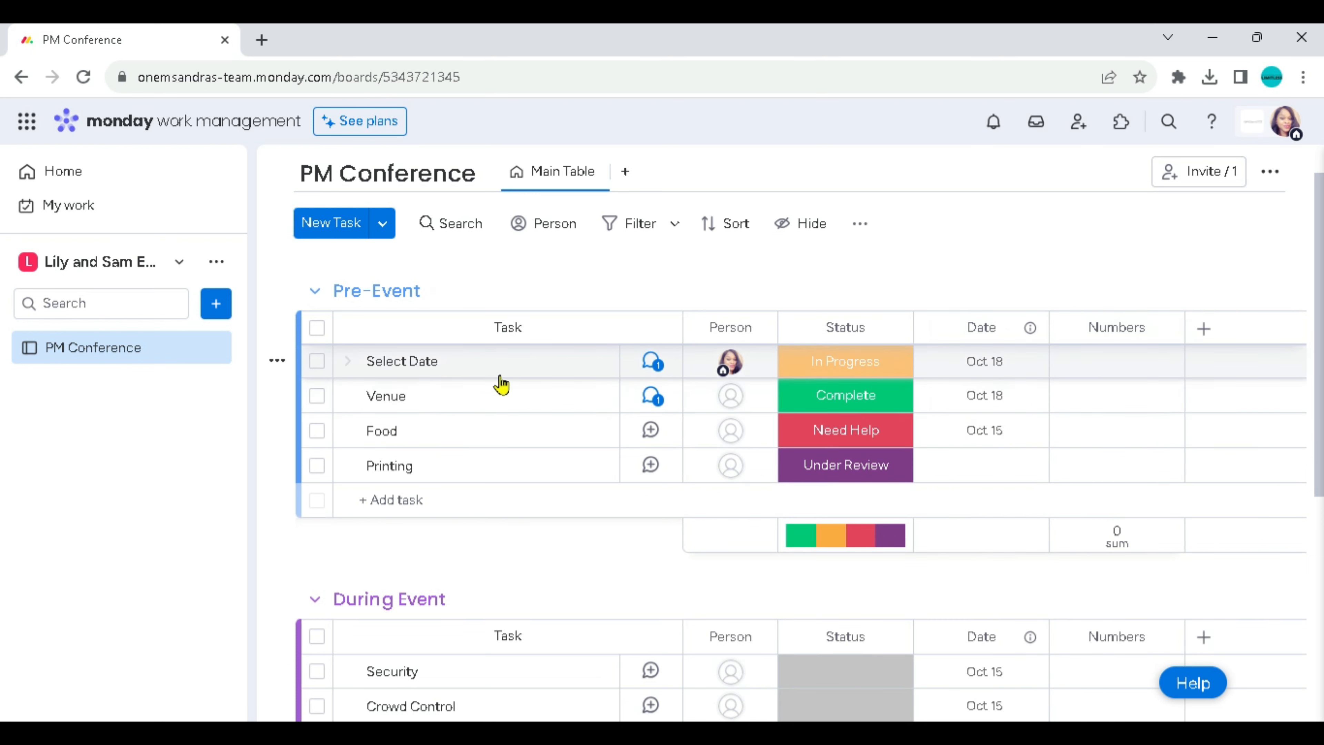
left_click(1135, 331)
left_click_drag(1127, 328, 1052, 328)
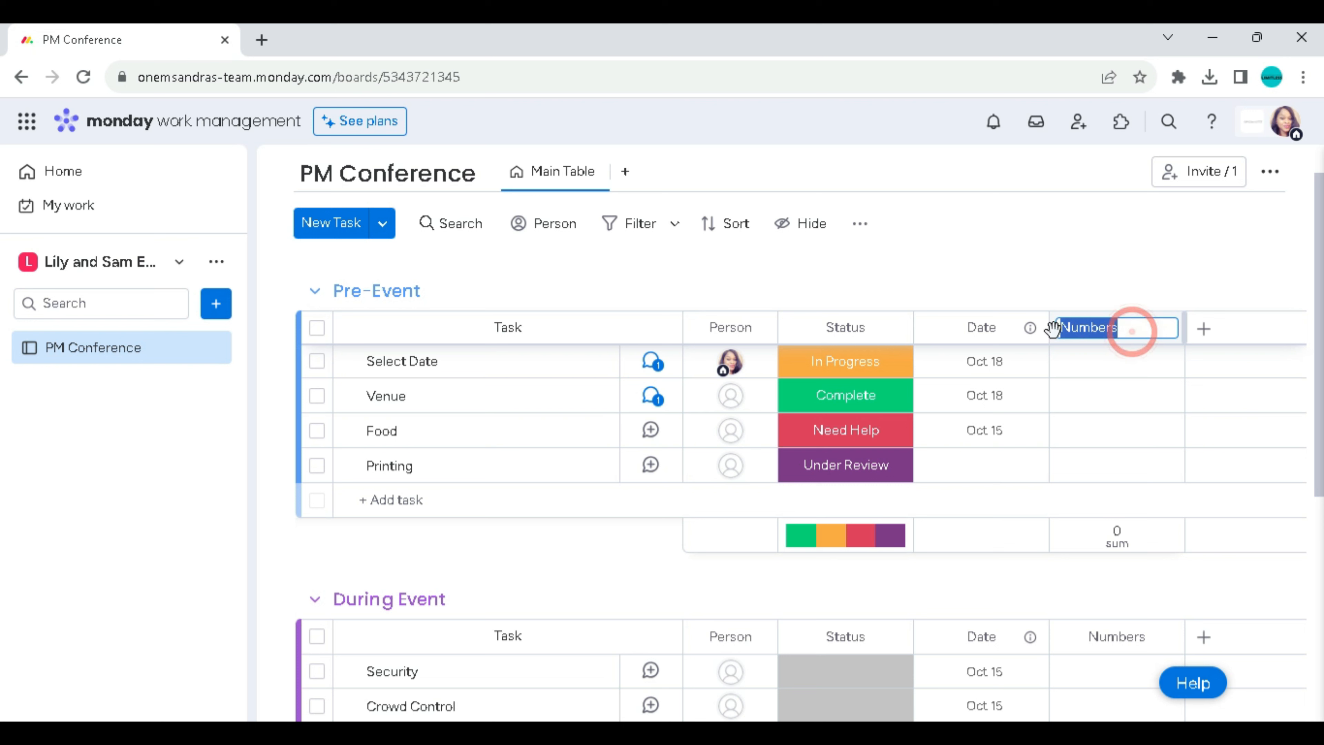
type("Co")
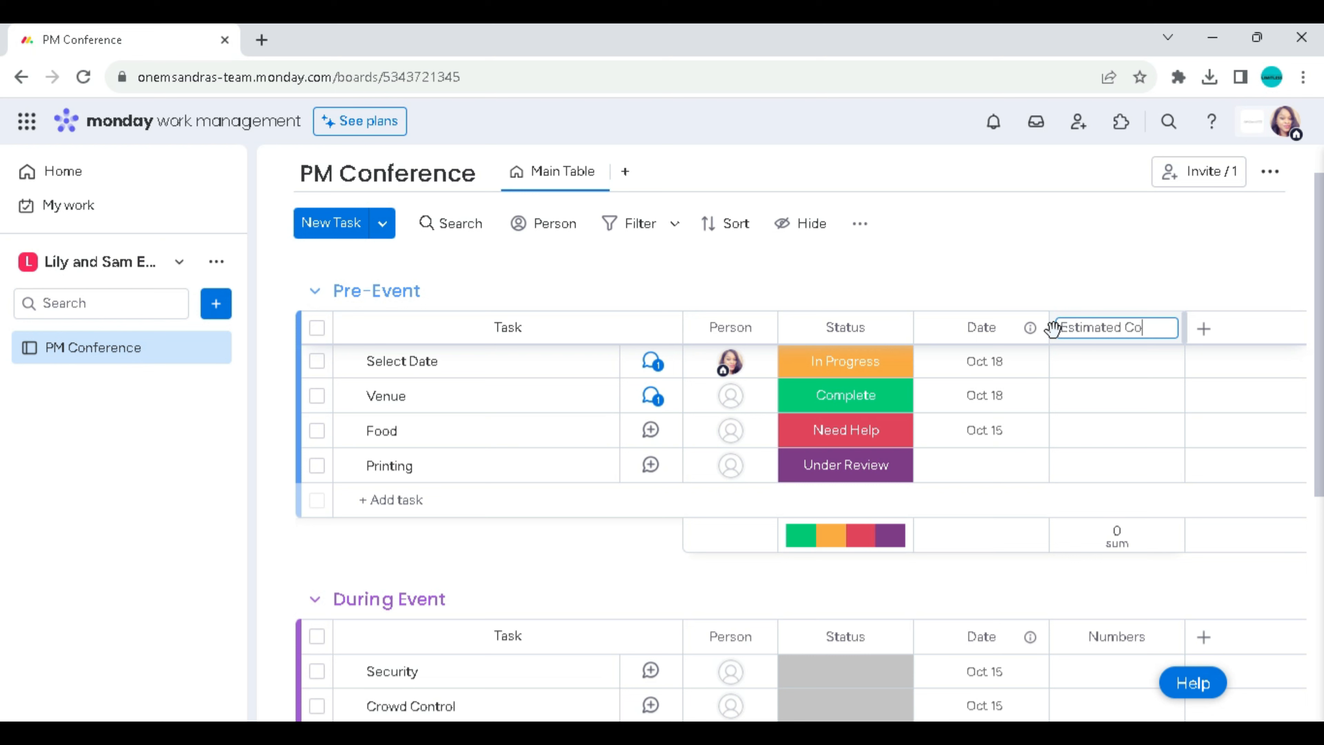
left_click(1183, 289)
Add a second Numbers column after the Estimated Cost column and name it "Real Cost".
left_click(1204, 329)
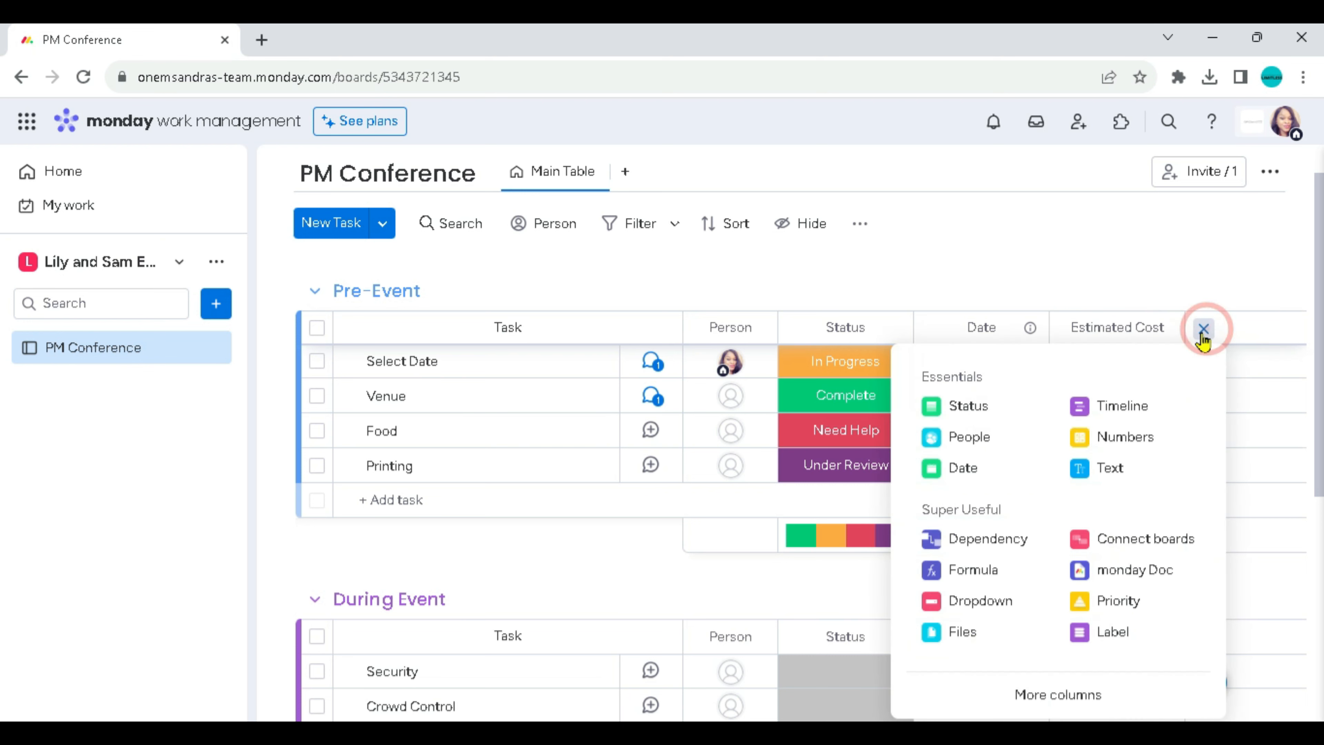
left_click(1104, 442)
left_click_drag(1209, 328, 1153, 330)
left_click(1183, 330)
left_click(1189, 328)
key("BackSpace")
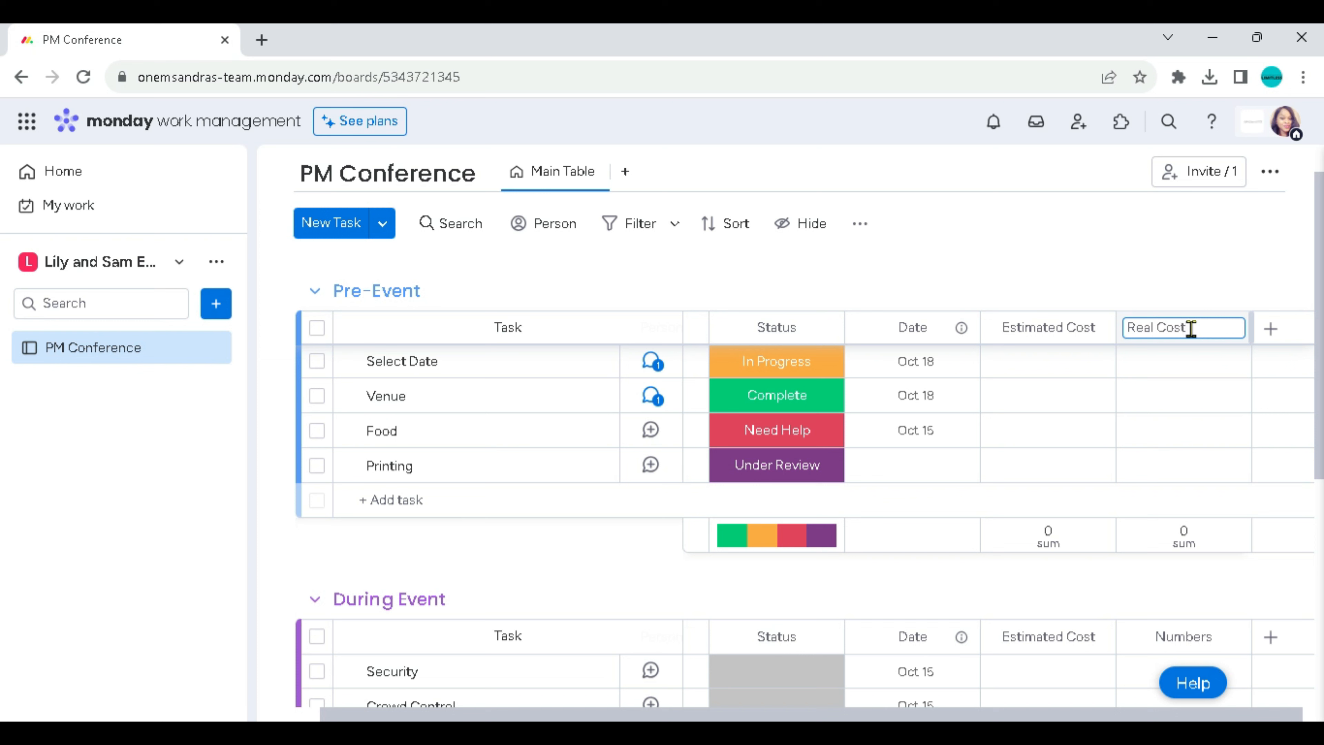
left_click(1218, 238)
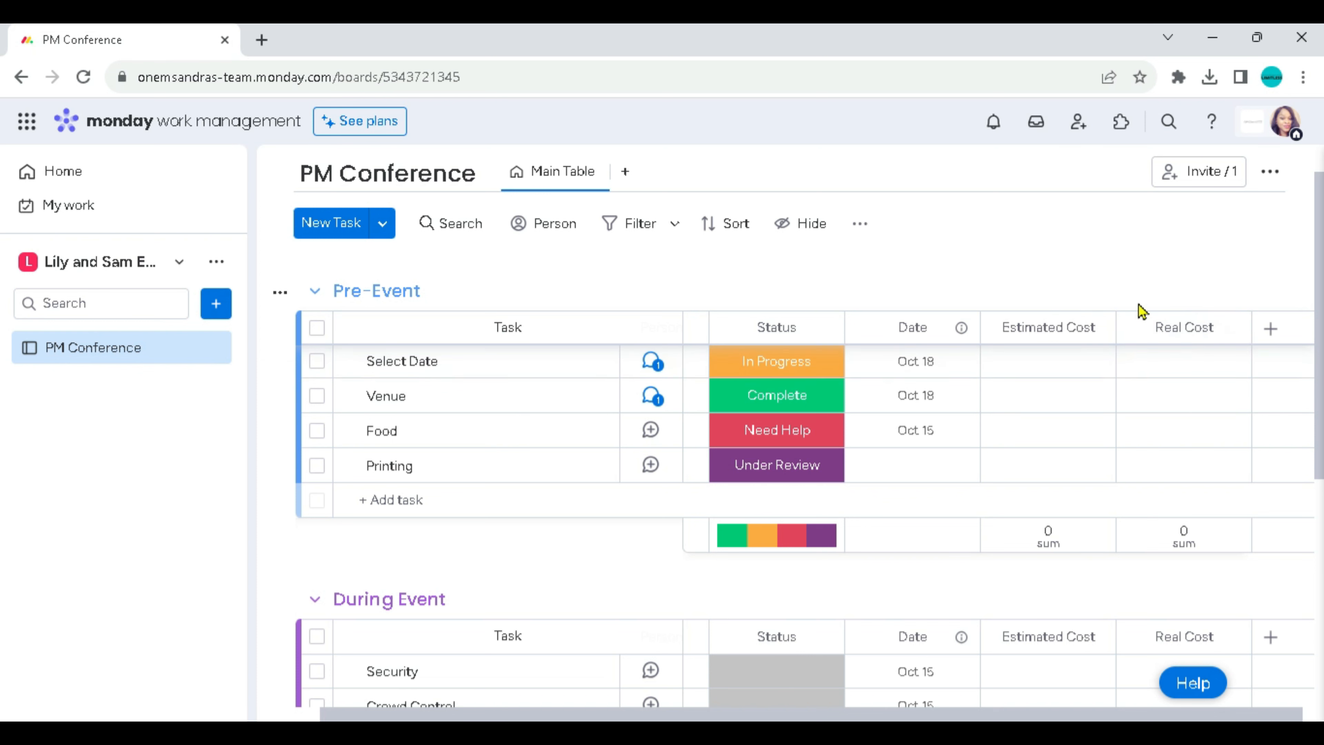
Enter an estimated cost of 0 for Select Date, and for Venue an estimated cost of 4,000 and a real cost of 3,500.
left_click(1035, 364)
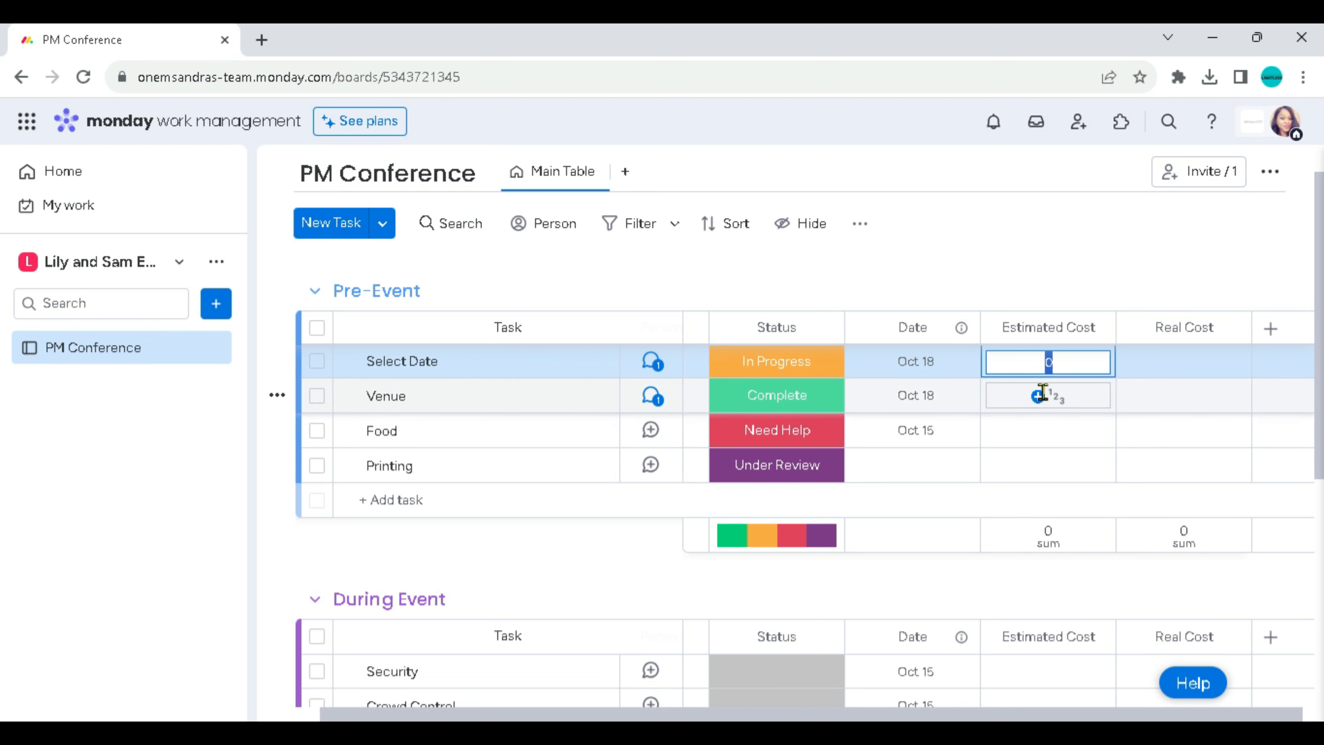
left_click(1026, 395)
type("4")
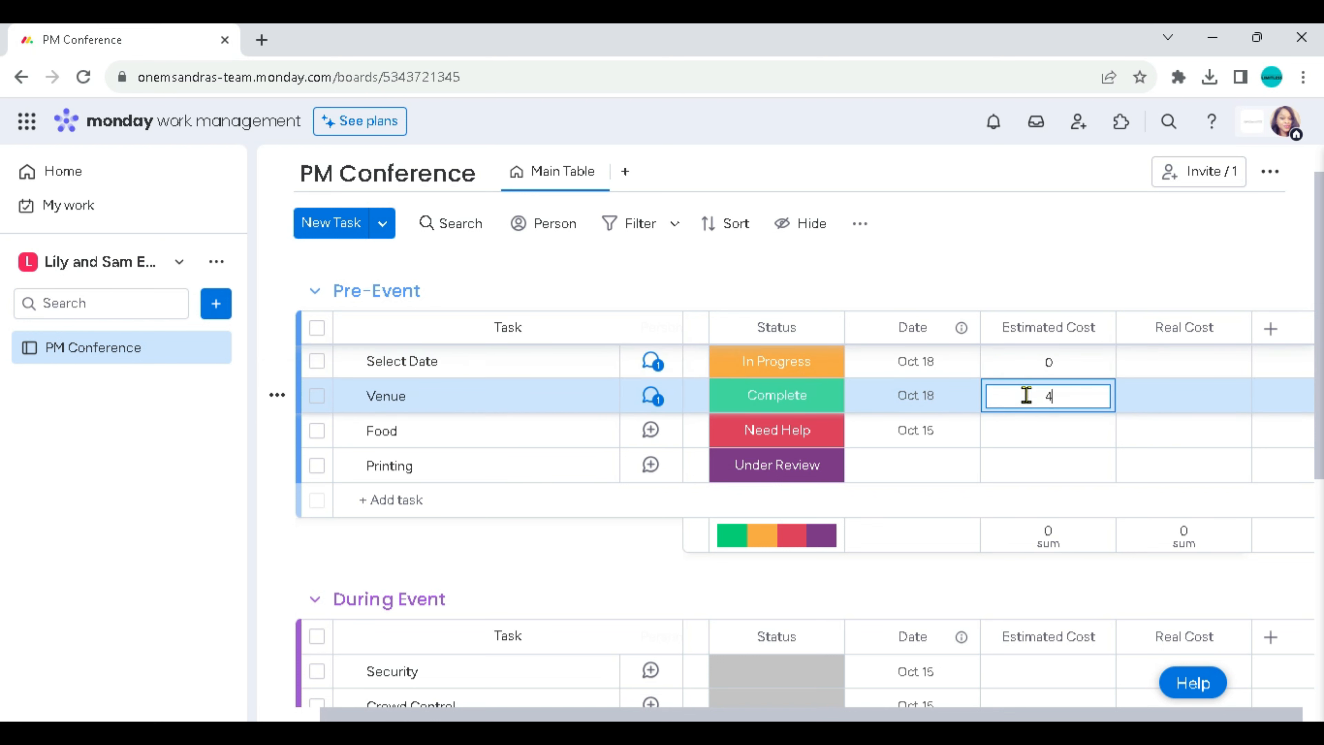
type(",000")
left_click(1183, 392)
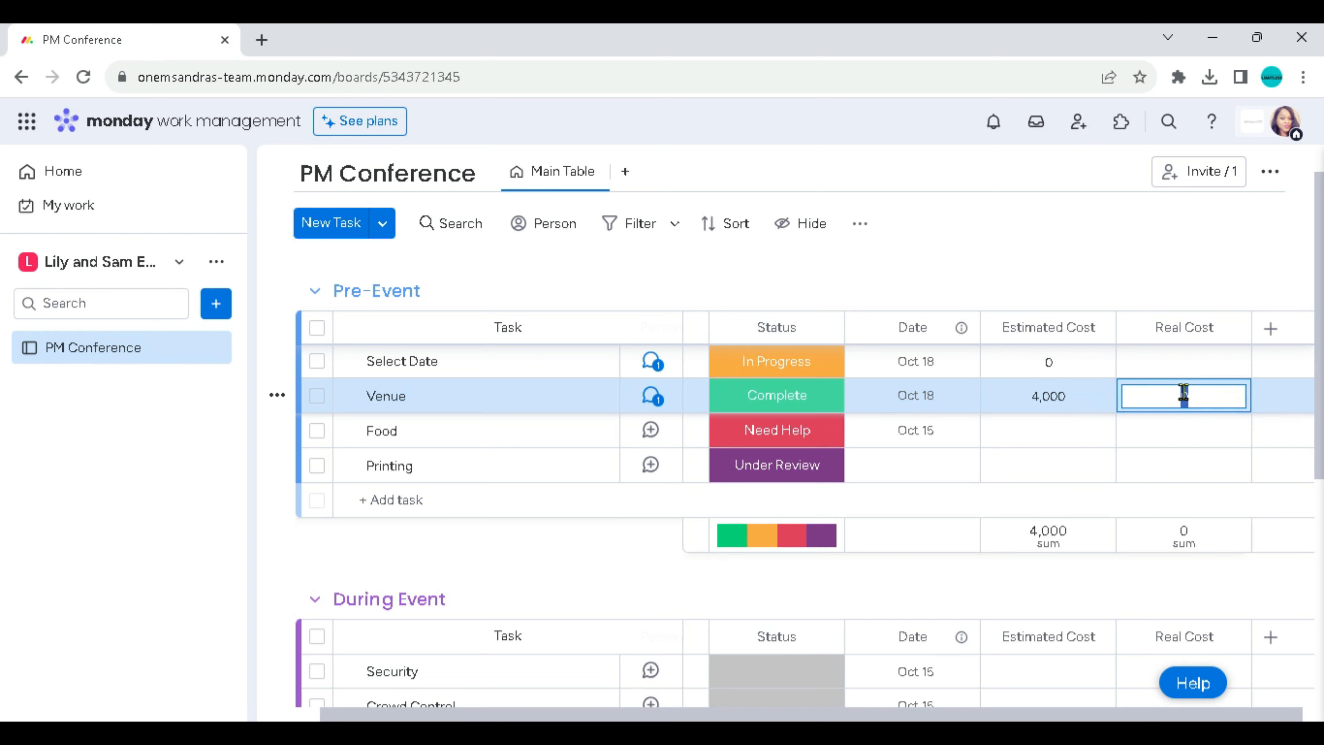
type("3500")
left_click(1179, 255)
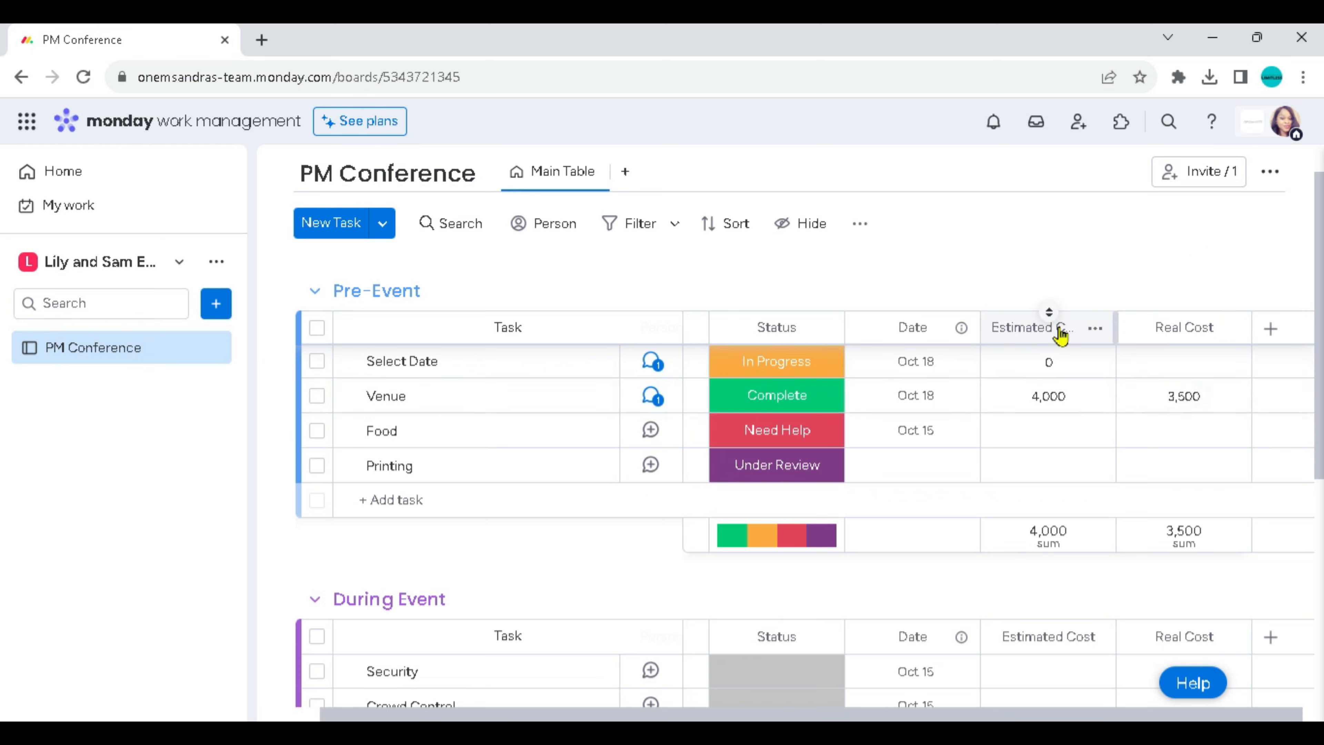
left_click(1096, 330)
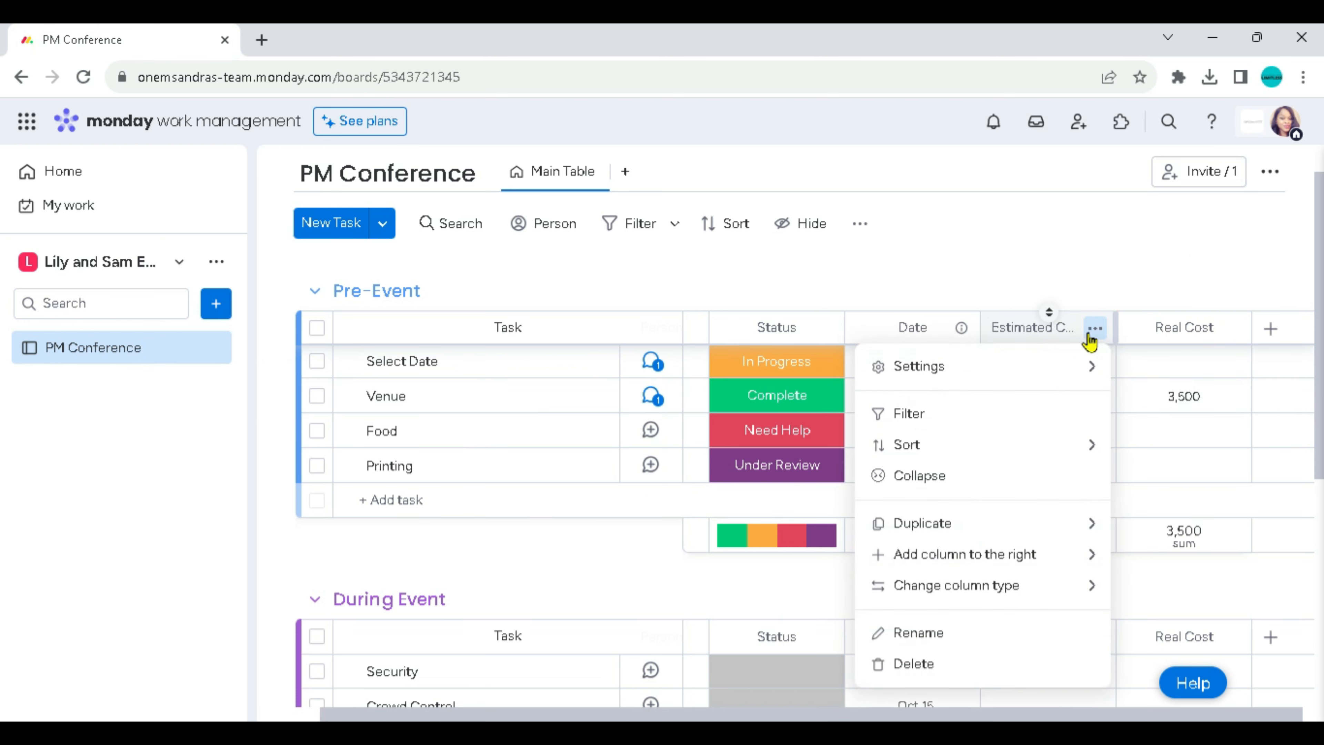
mouse_move(945, 594)
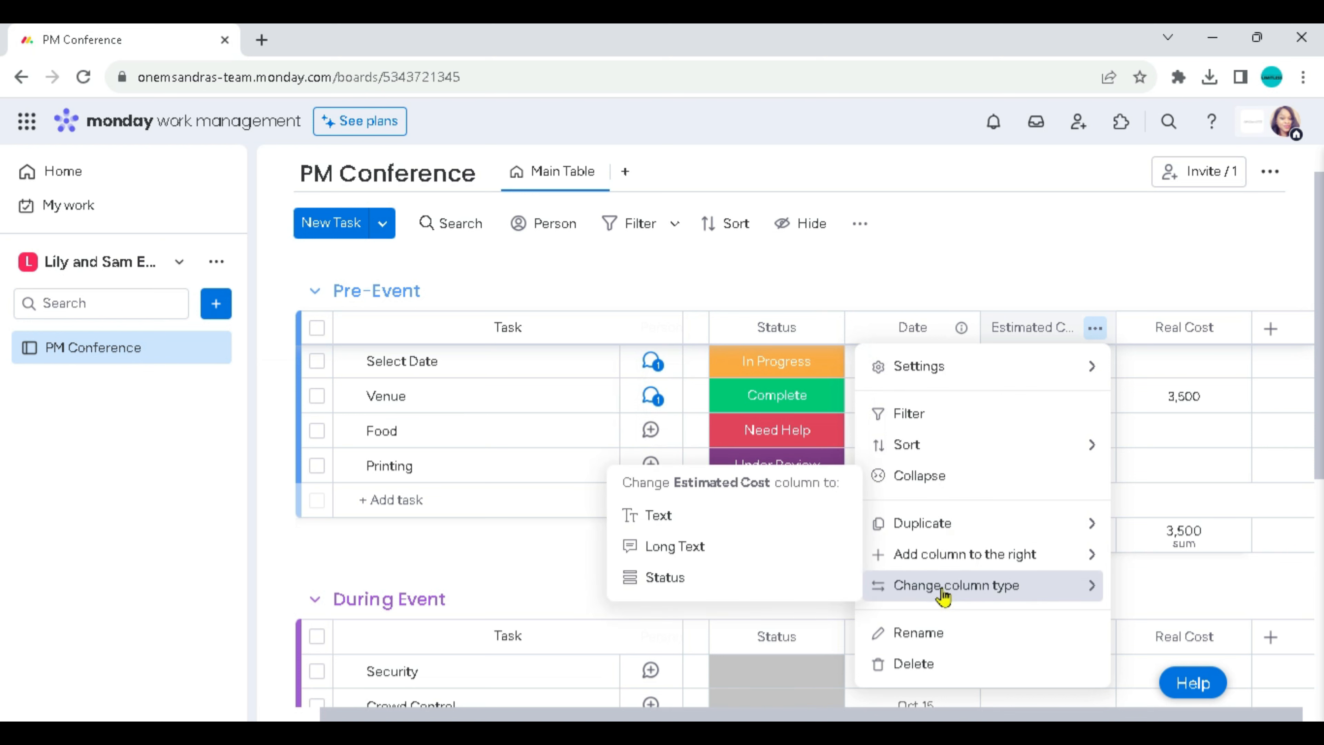
mouse_move(921, 367)
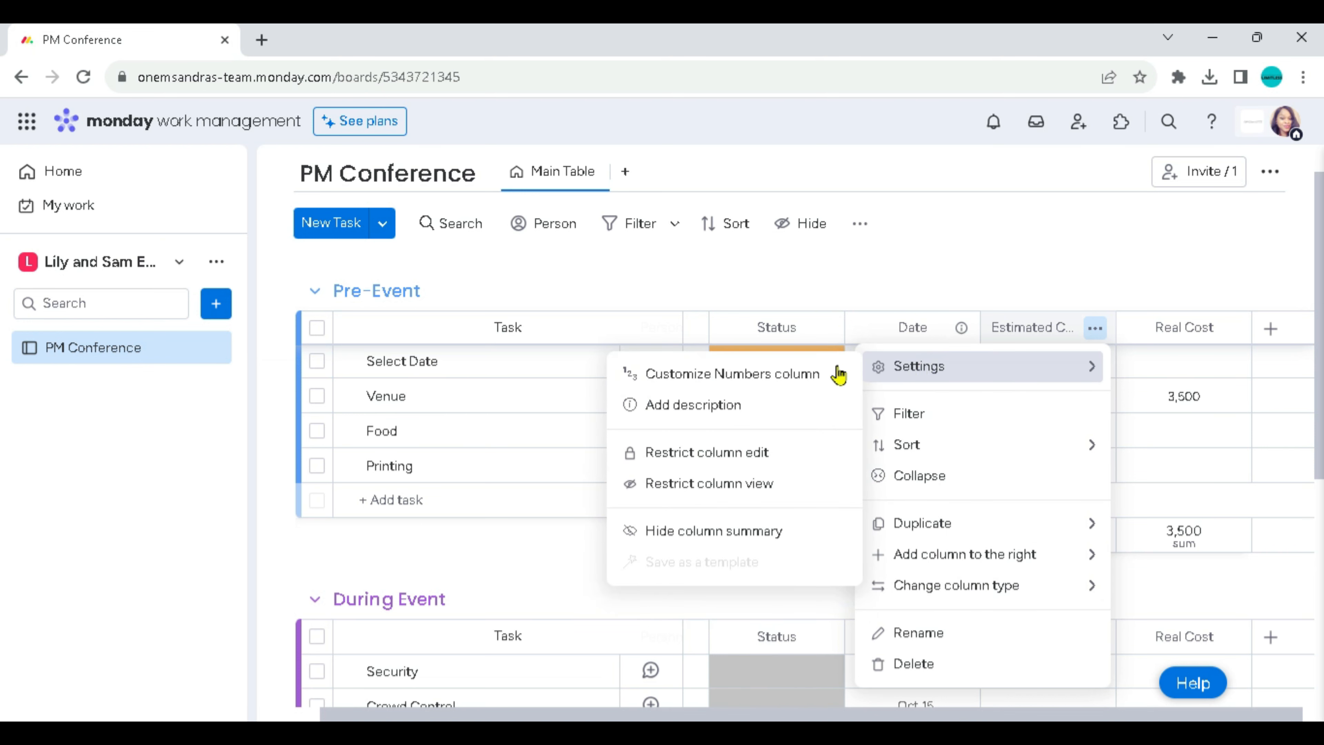
left_click(1052, 252)
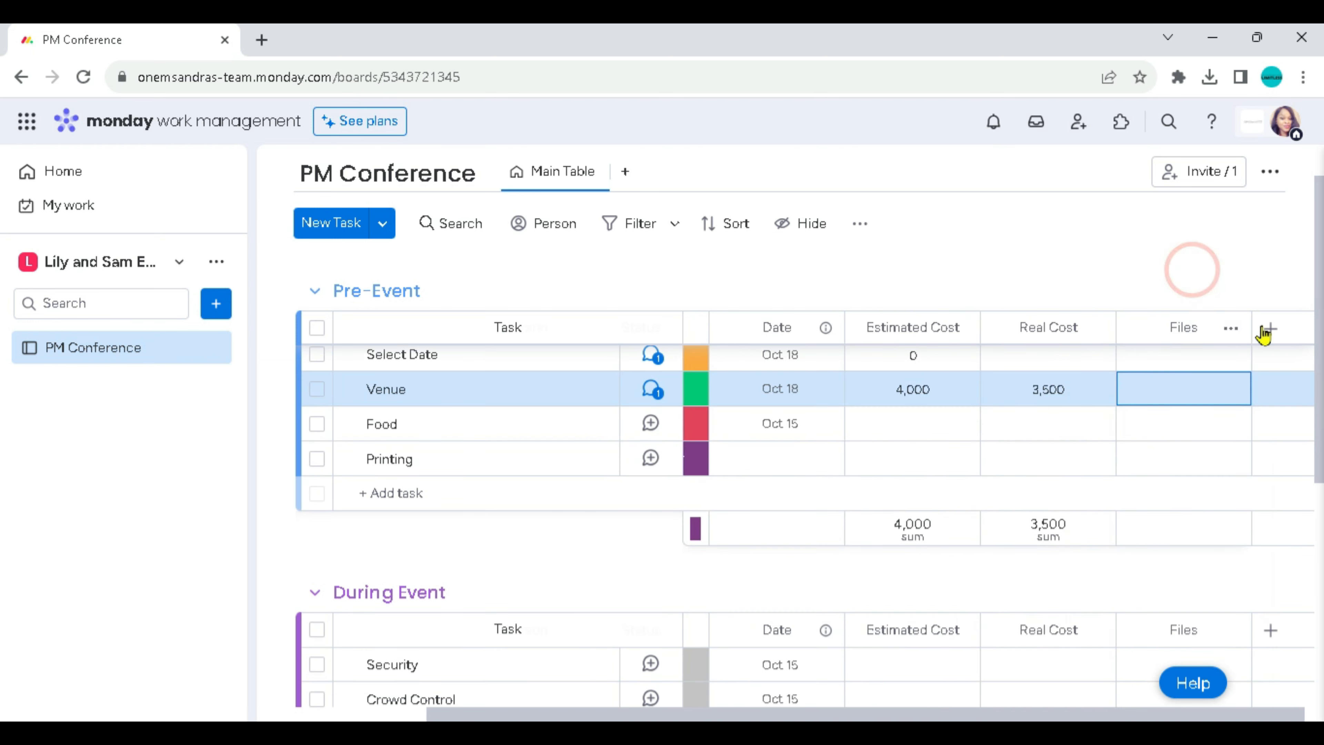
Add a Formula column and move it between the Real Cost and Files columns.
left_click(1267, 330)
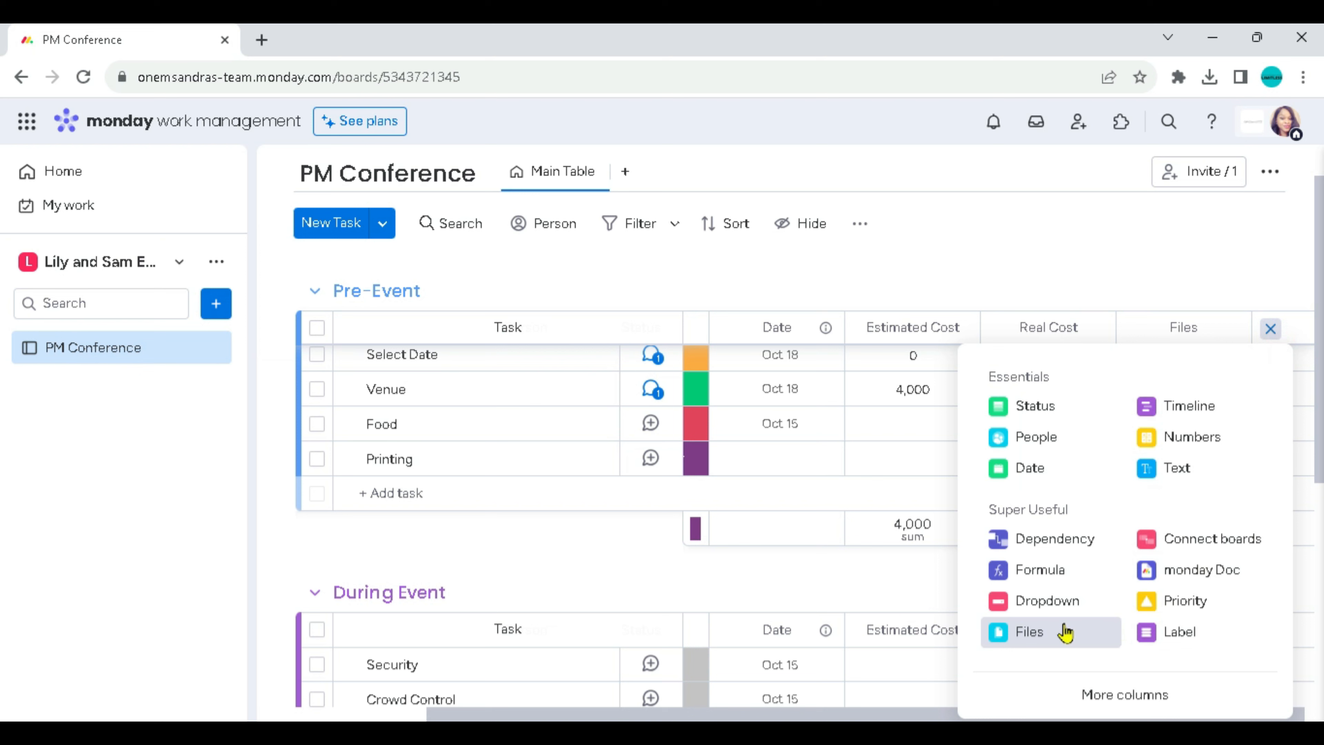
left_click(1043, 570)
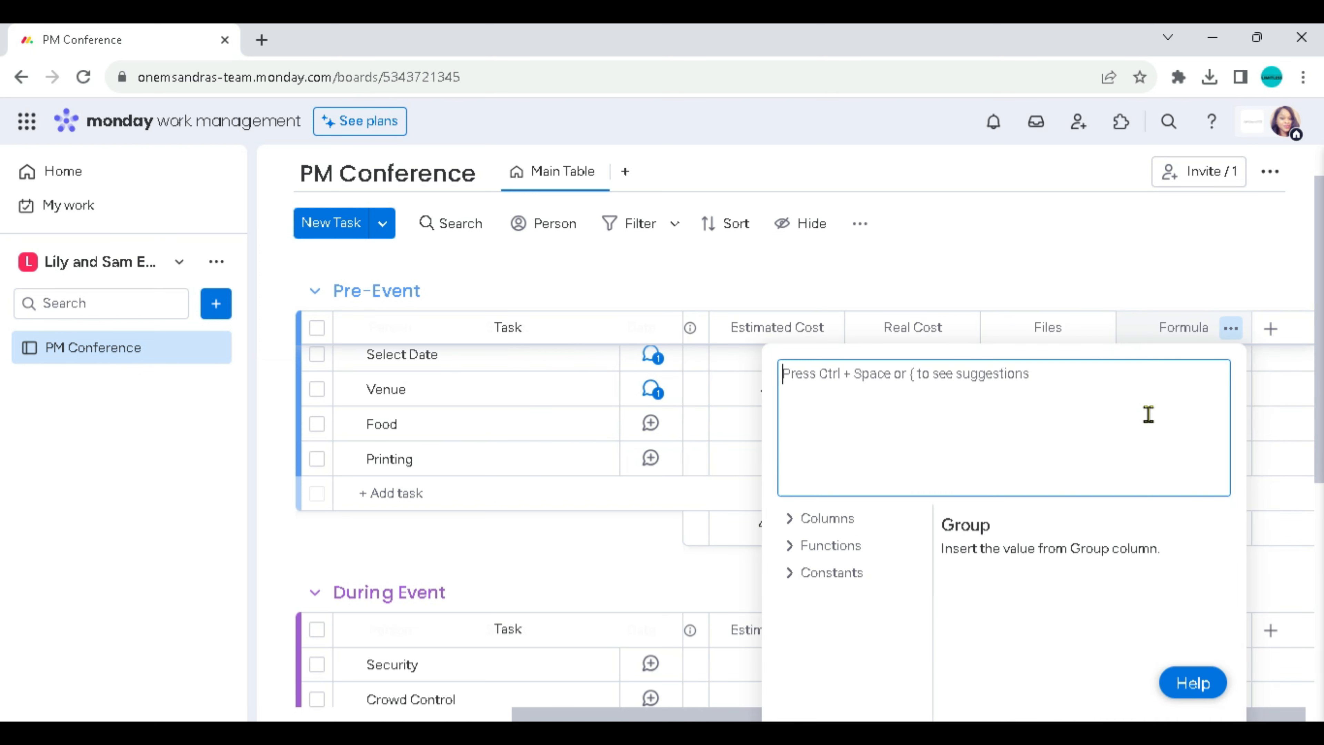
left_click(1155, 240)
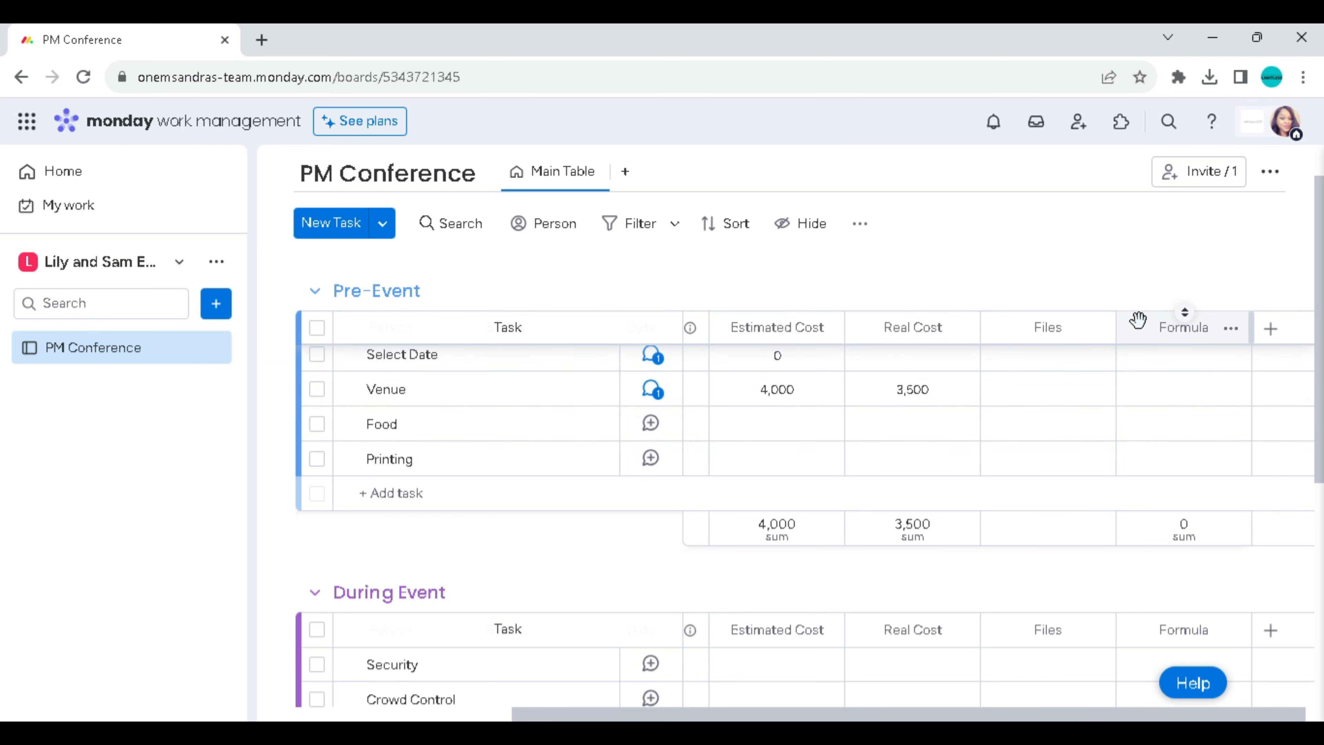
left_click_drag(1138, 320, 1074, 334)
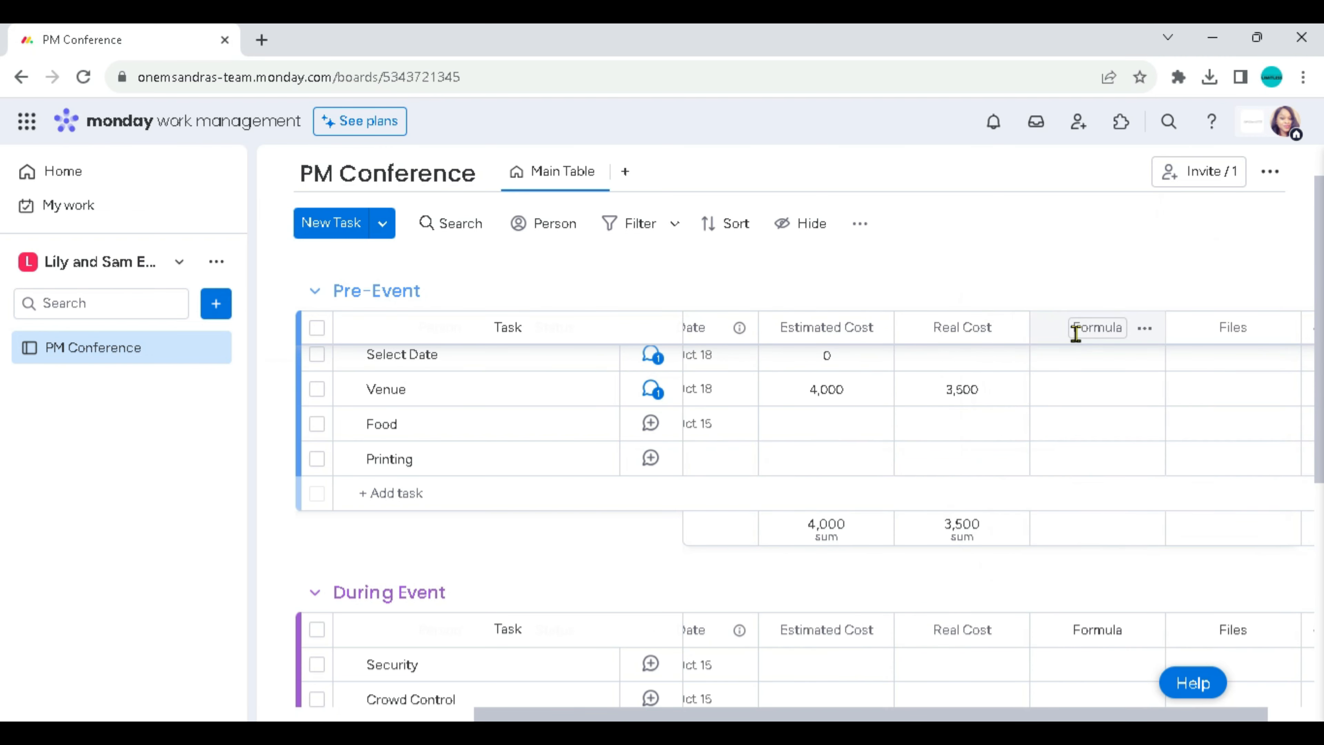
Rename the Formula column to "Variance".
left_click(1127, 326)
key("BackSpace")
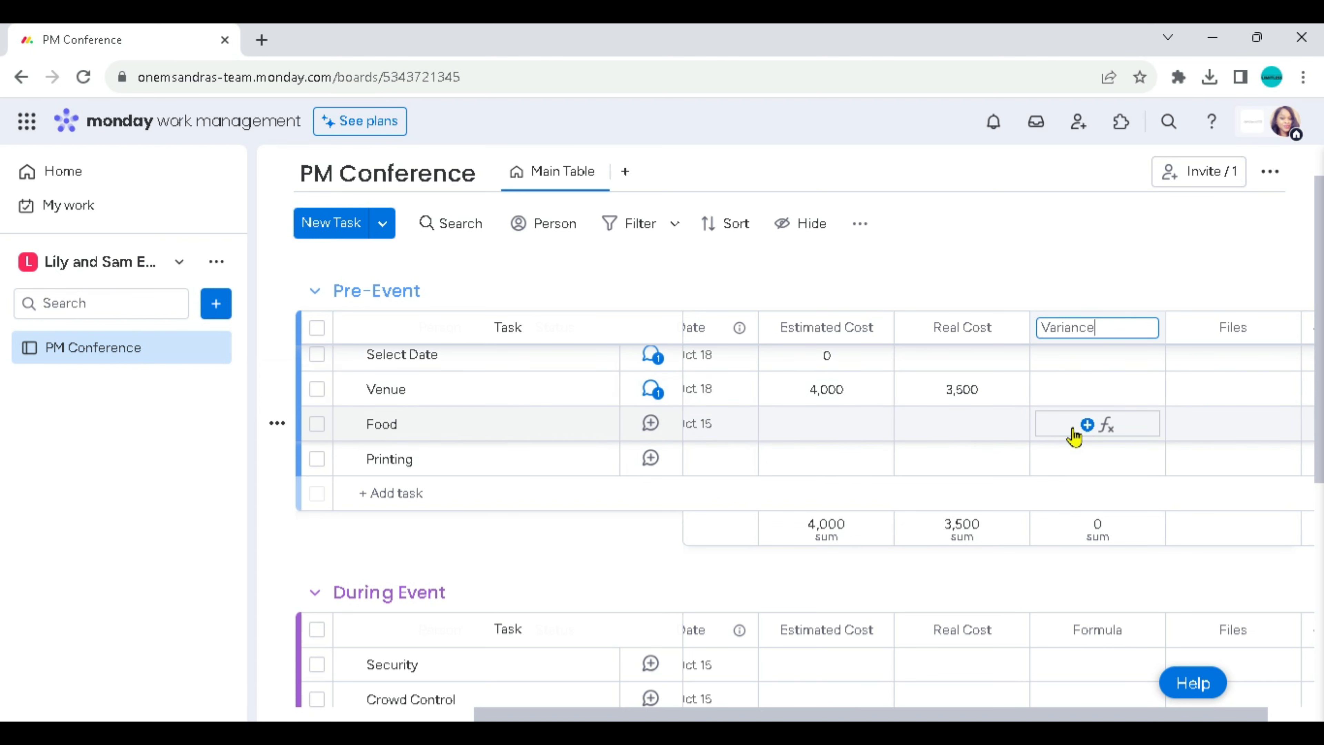
key("Return")
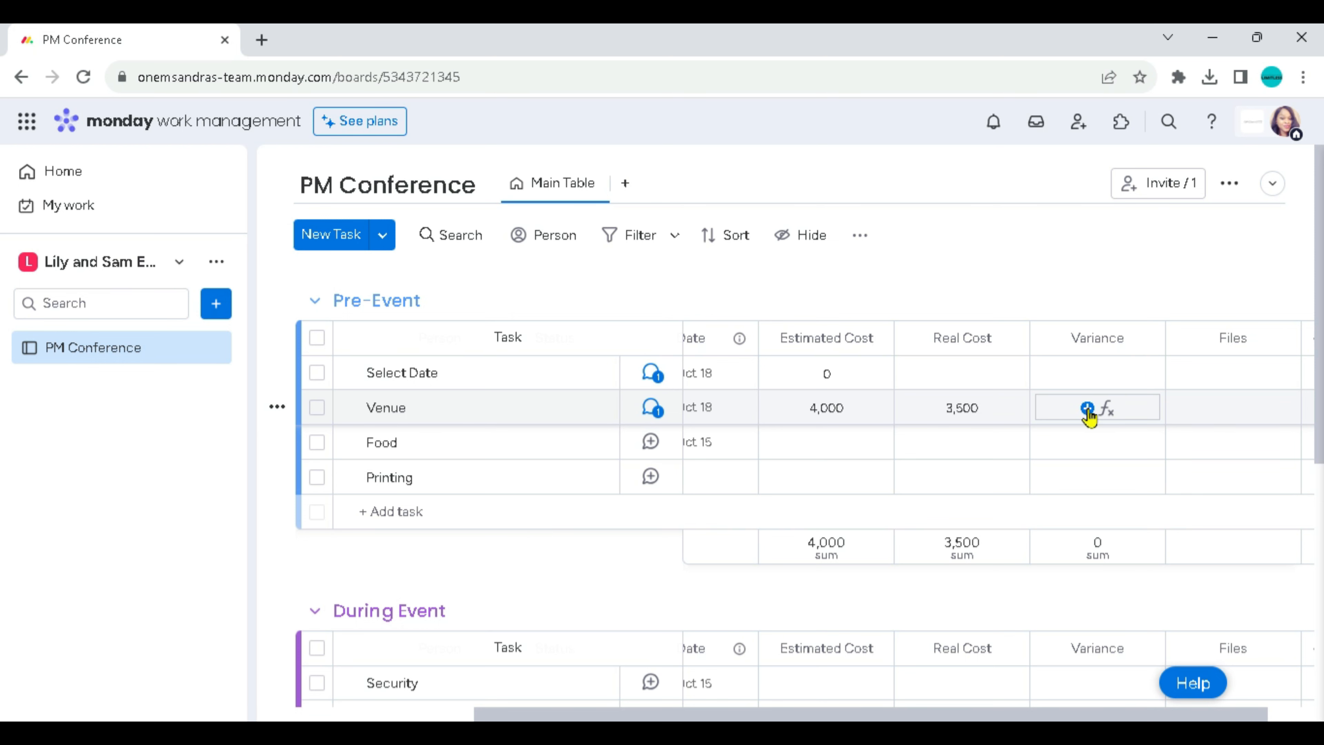
Set the Variance column's formula to MINUS({Estimated Cost},{Real Cost}).
left_click(1089, 412)
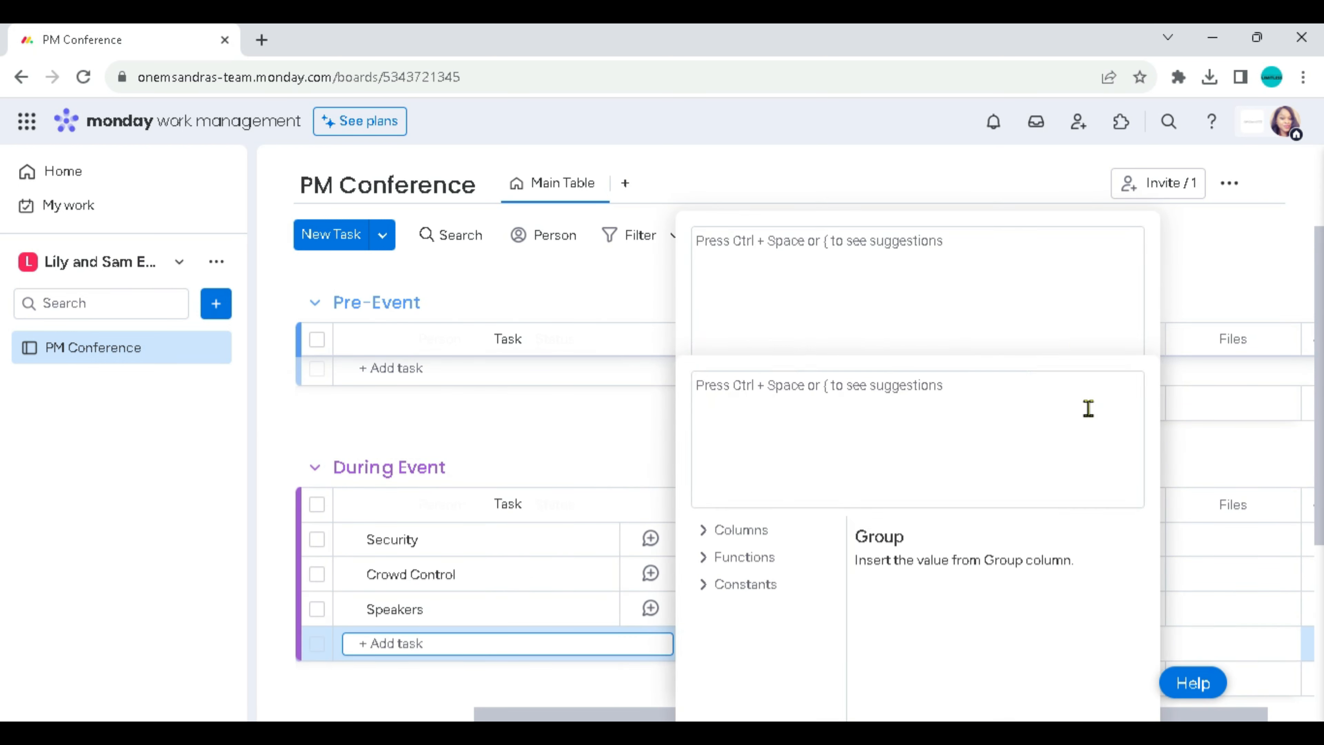
left_click(712, 557)
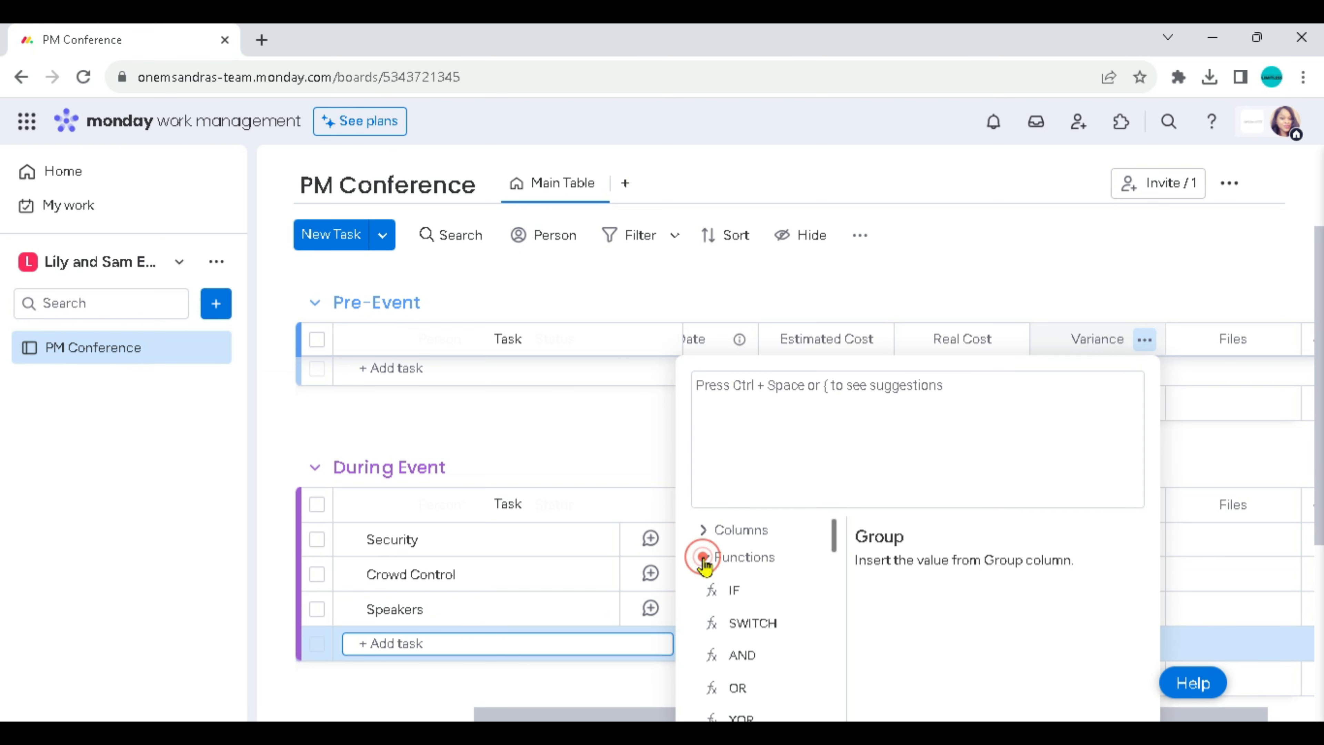
left_click_drag(834, 533, 834, 603)
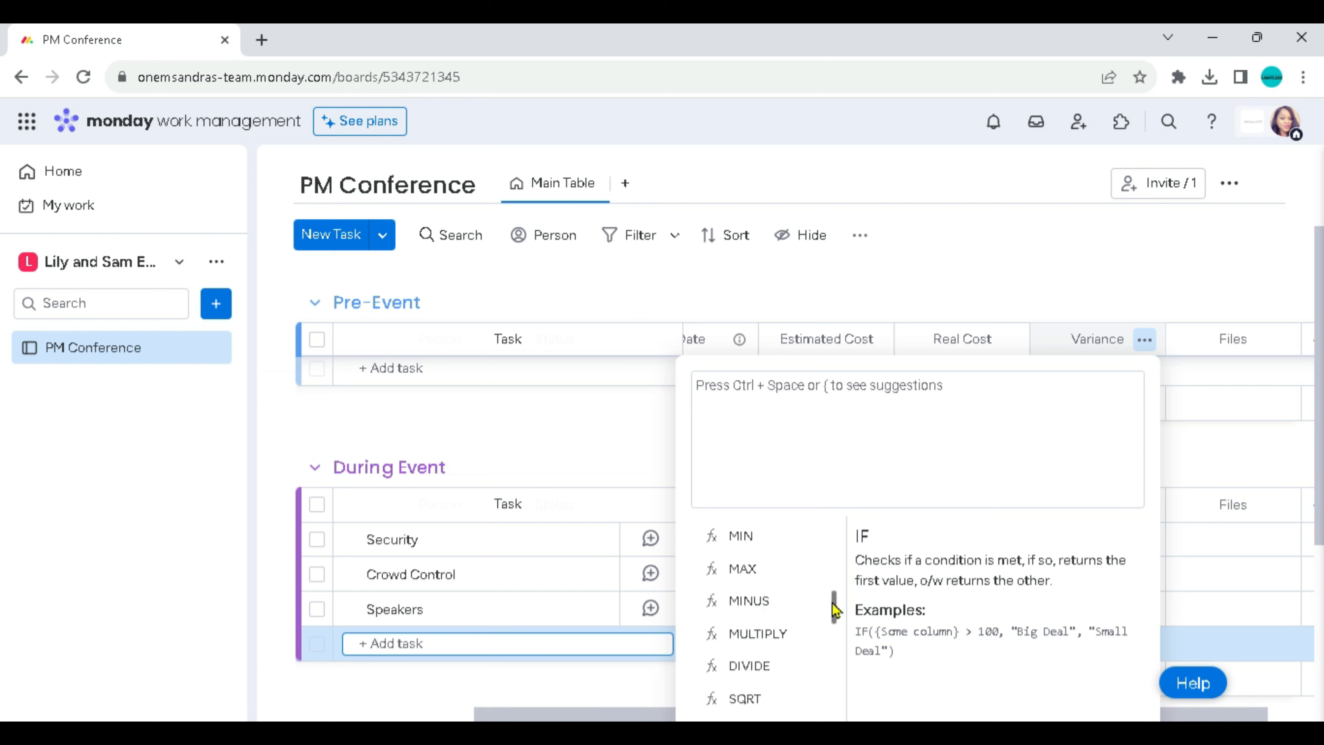
left_click(769, 606)
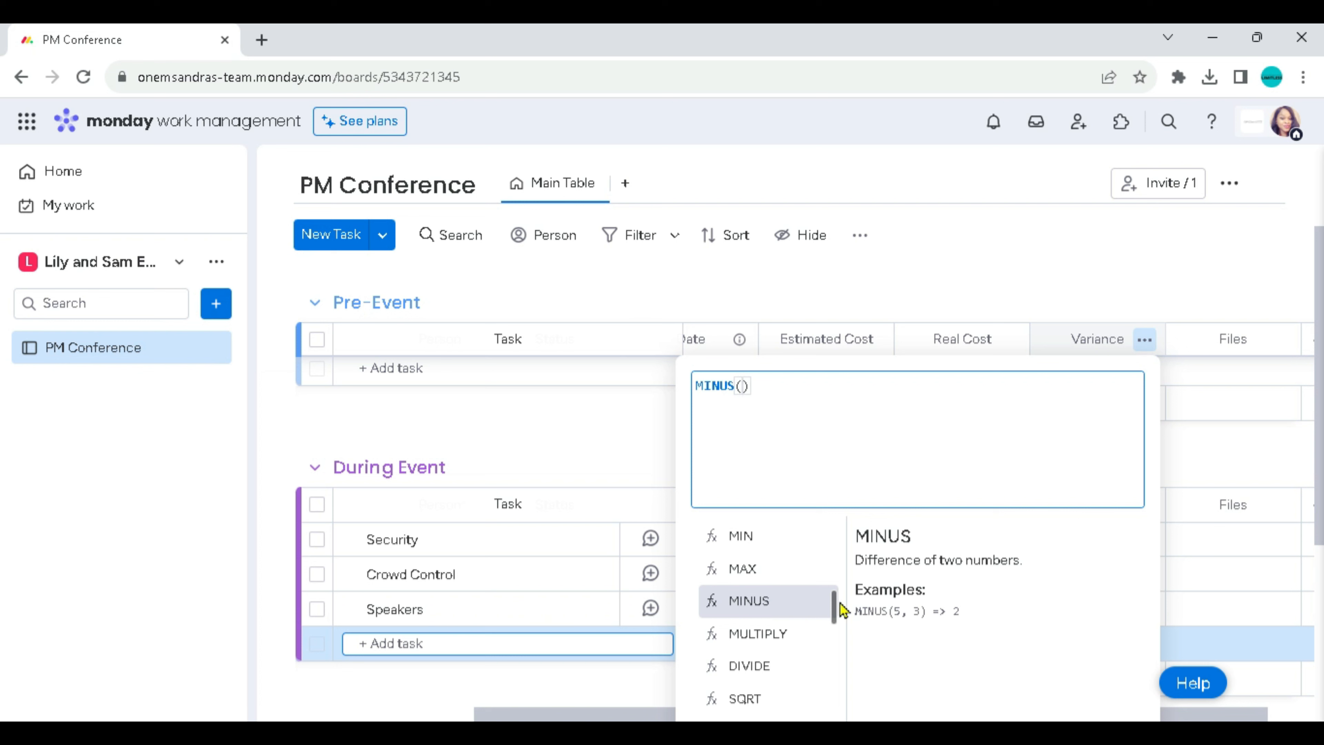
left_click_drag(835, 610, 836, 524)
left_click(720, 532)
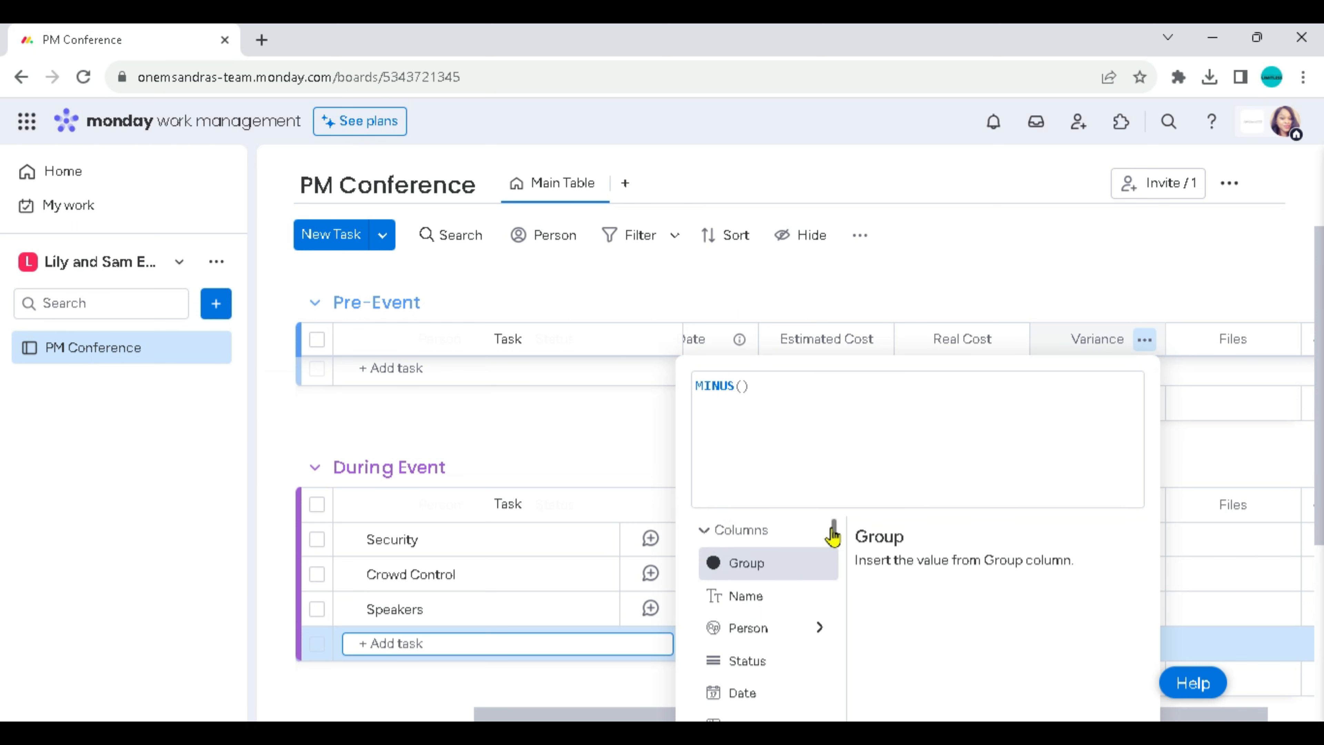
left_click_drag(837, 537, 837, 552)
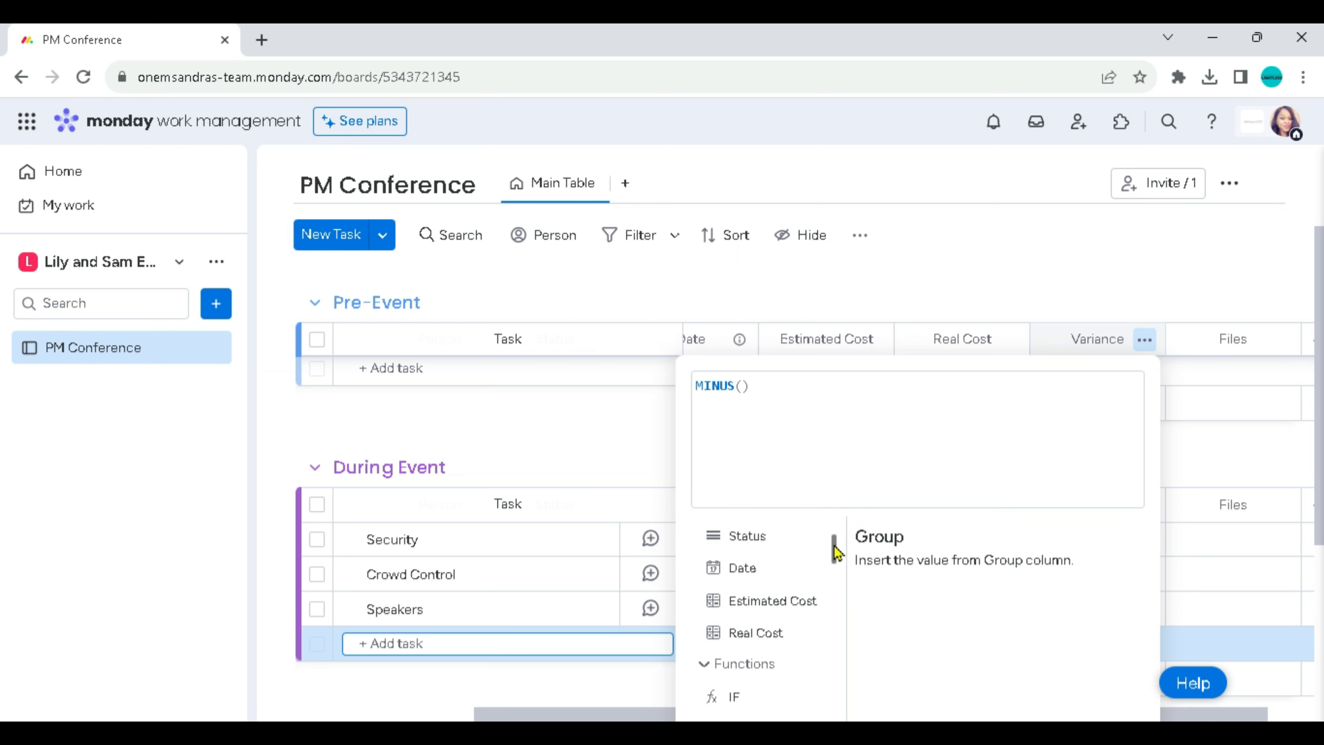
left_click(777, 603)
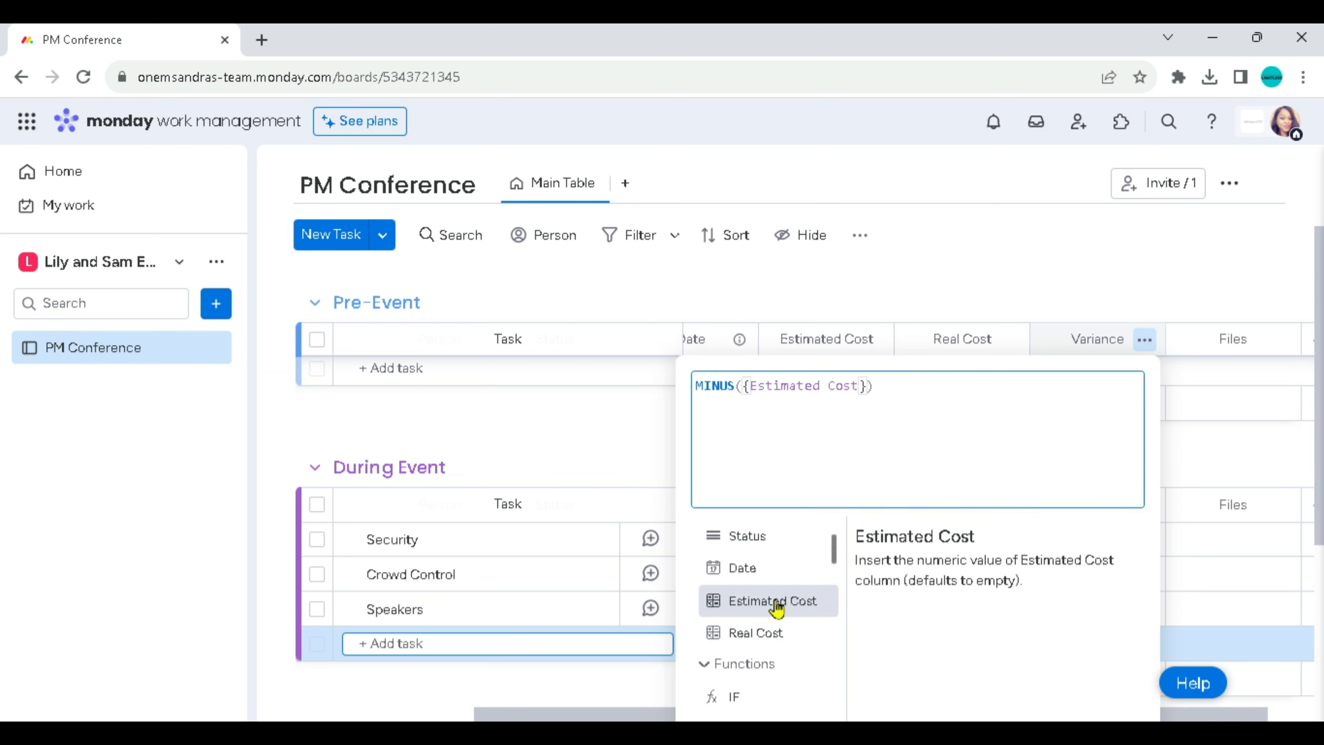
type(",")
left_click(760, 638)
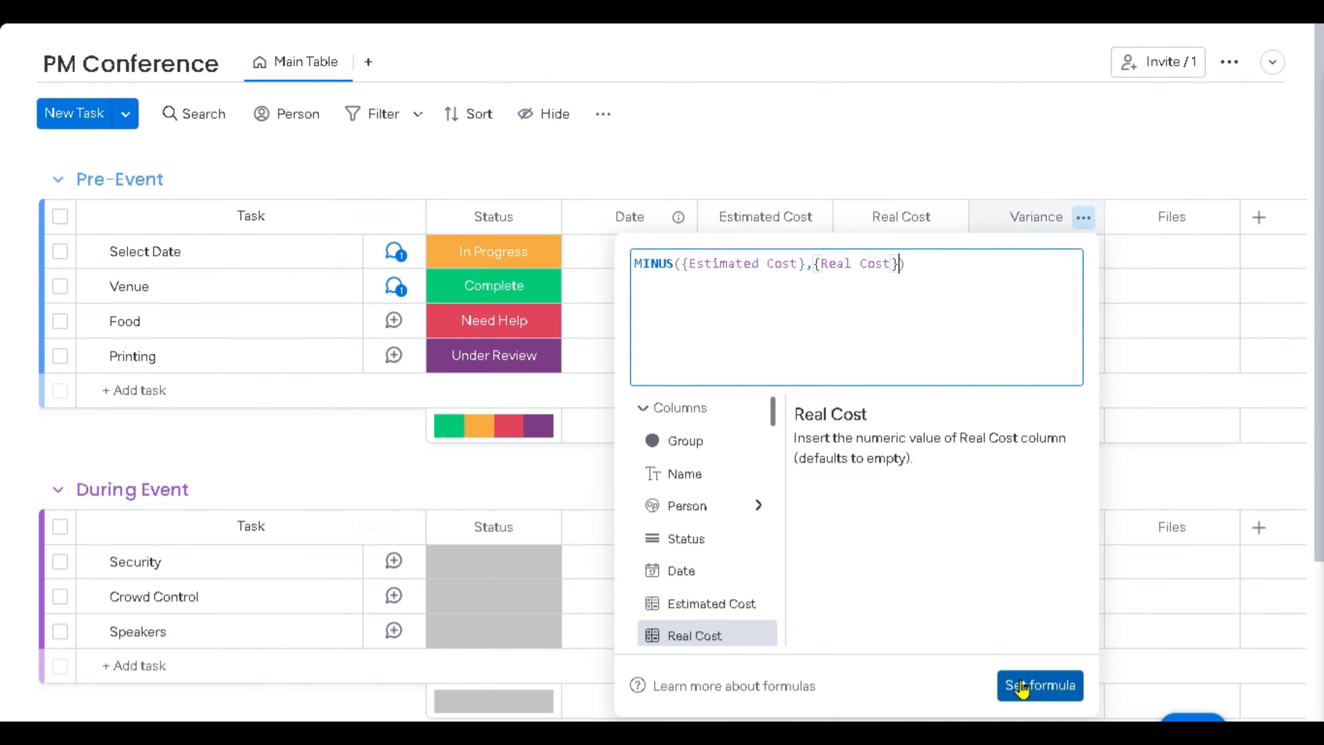
left_click(1023, 686)
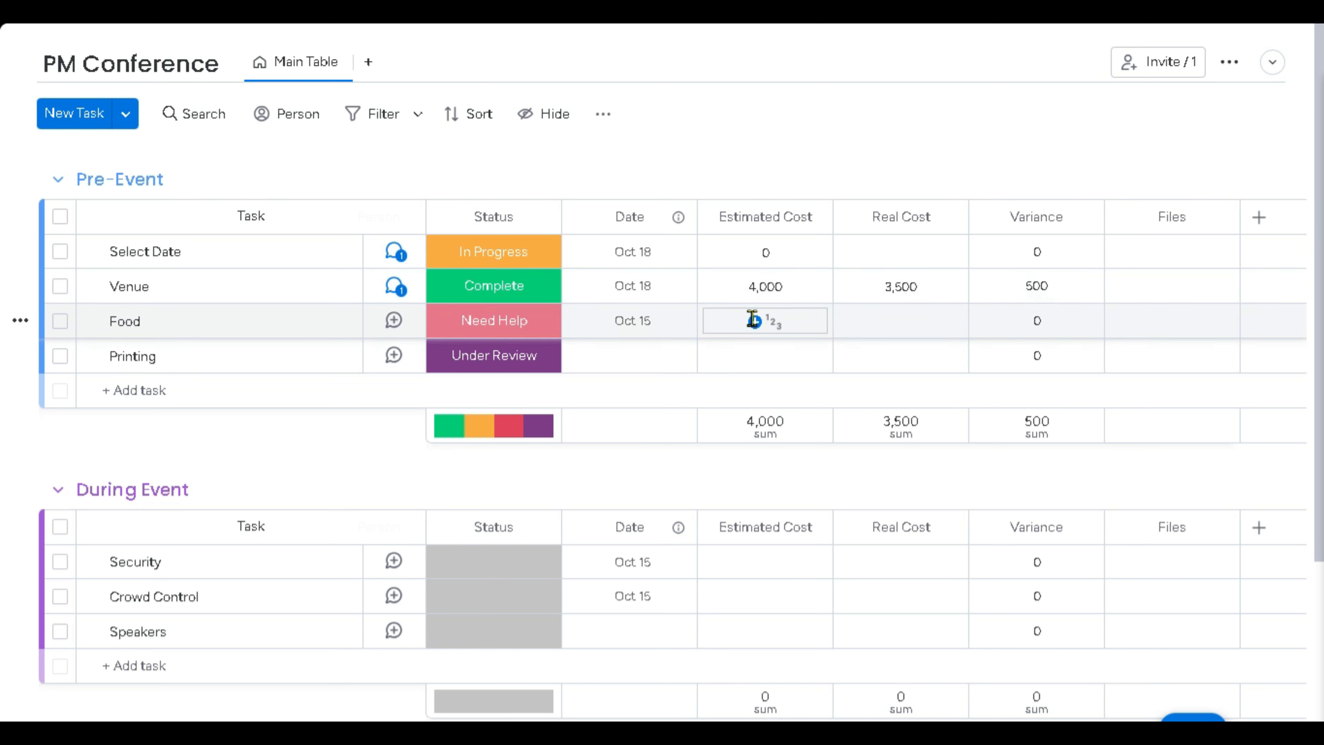
Enter an estimated cost of 5000 and a real cost of 5500 for the Food task.
left_click(766, 319)
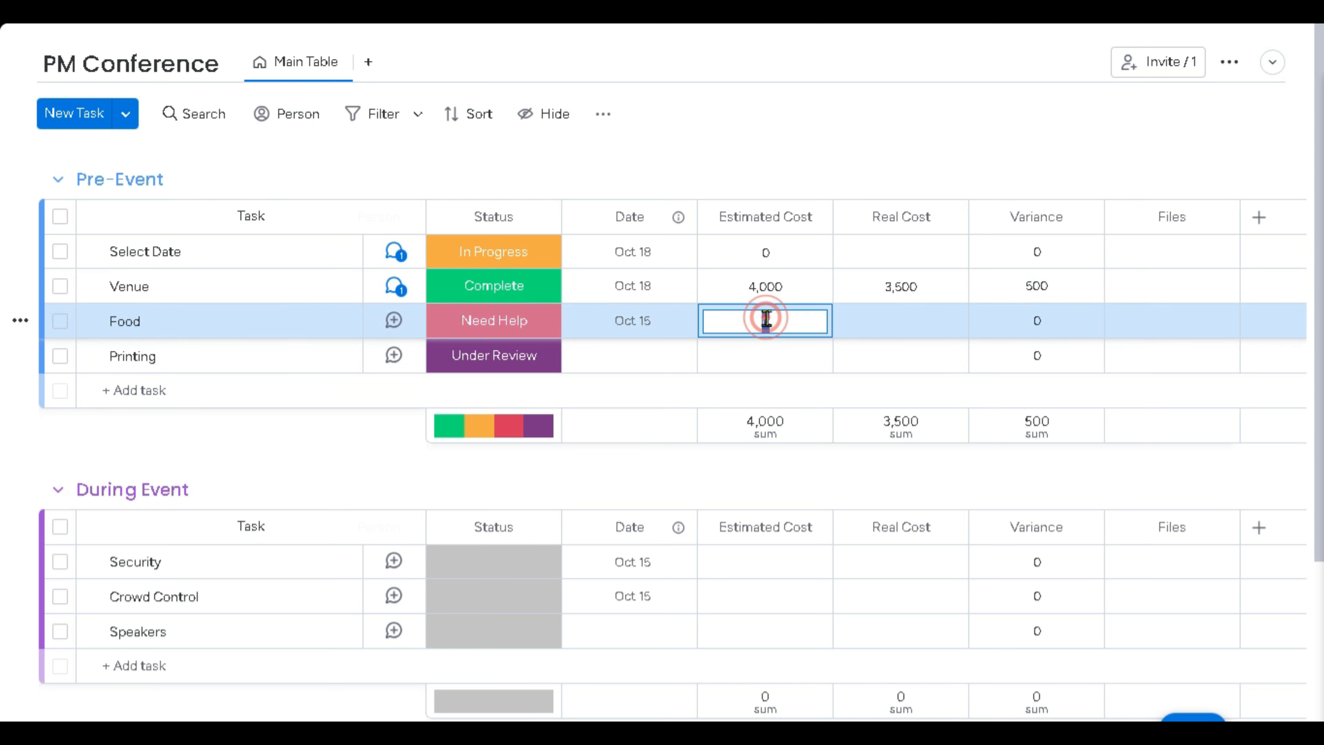
type("5000")
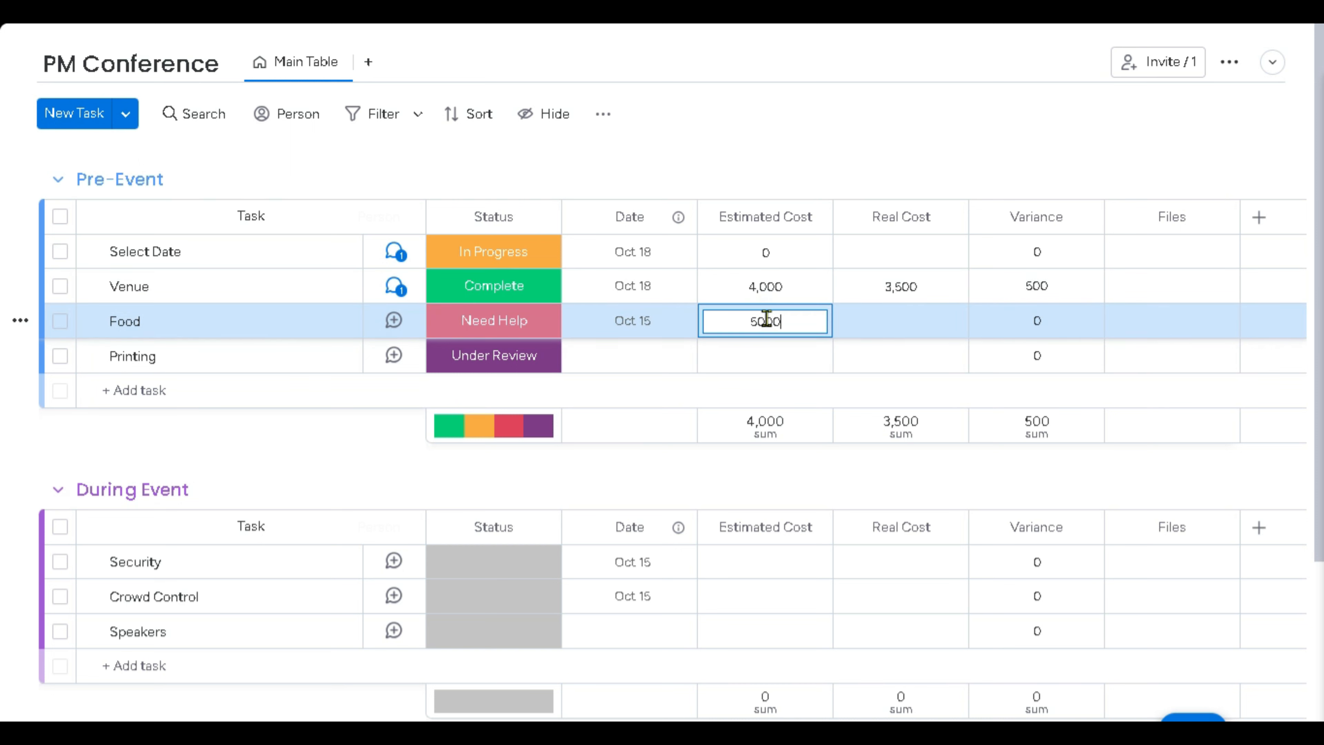
left_click(882, 320)
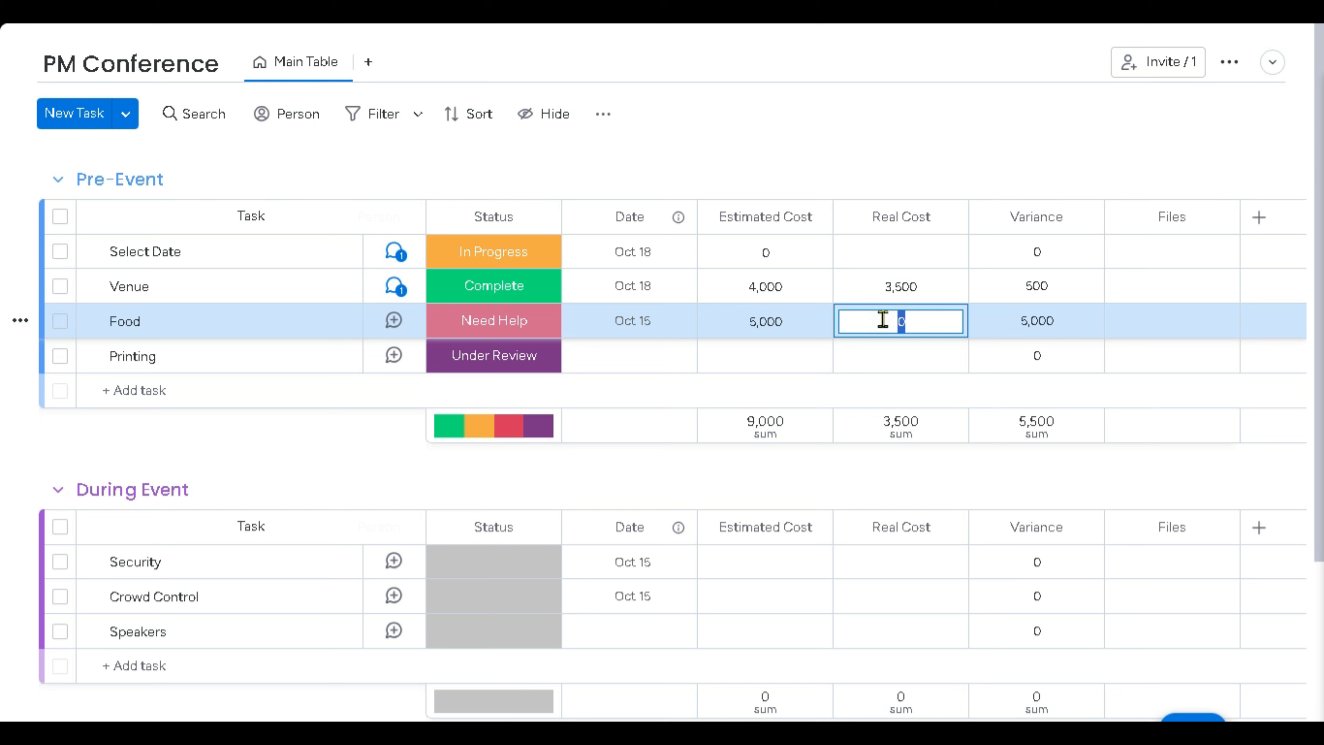
type("5500")
left_click(976, 160)
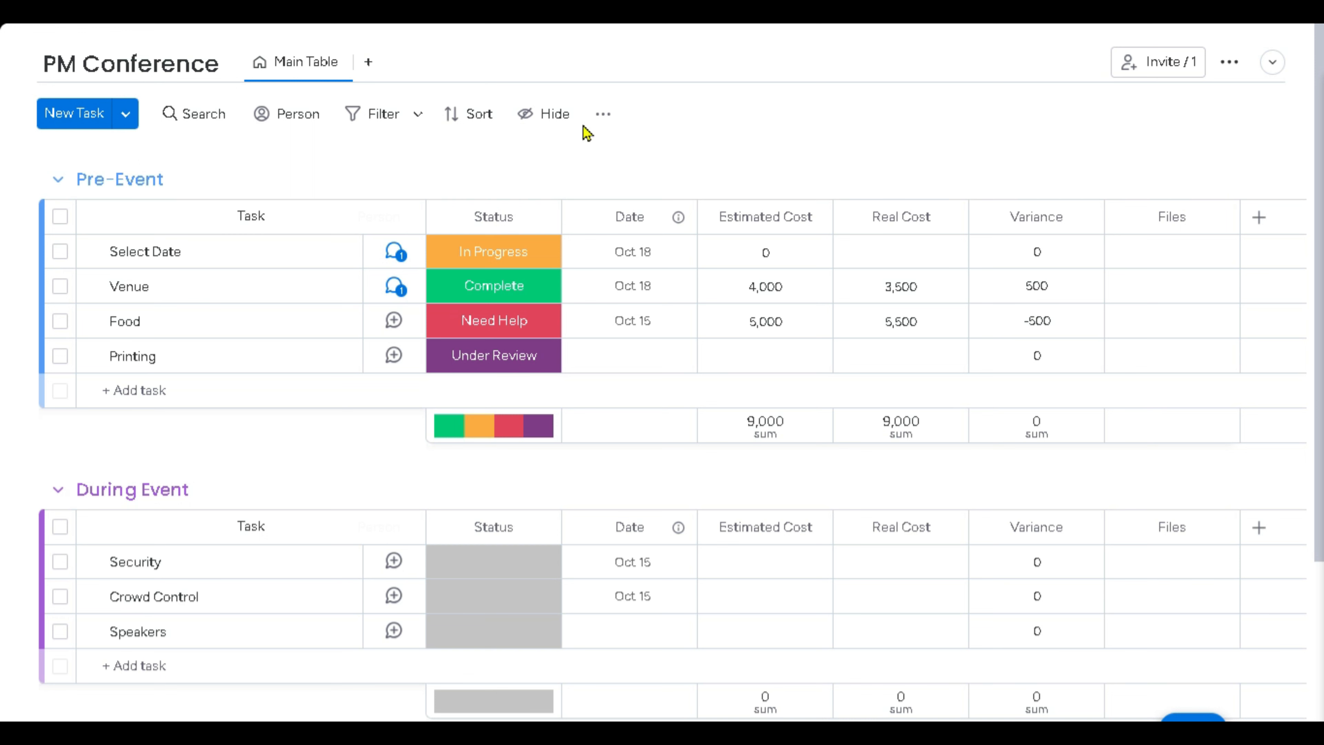
Hide the Files column from the board's main table.
left_click(555, 128)
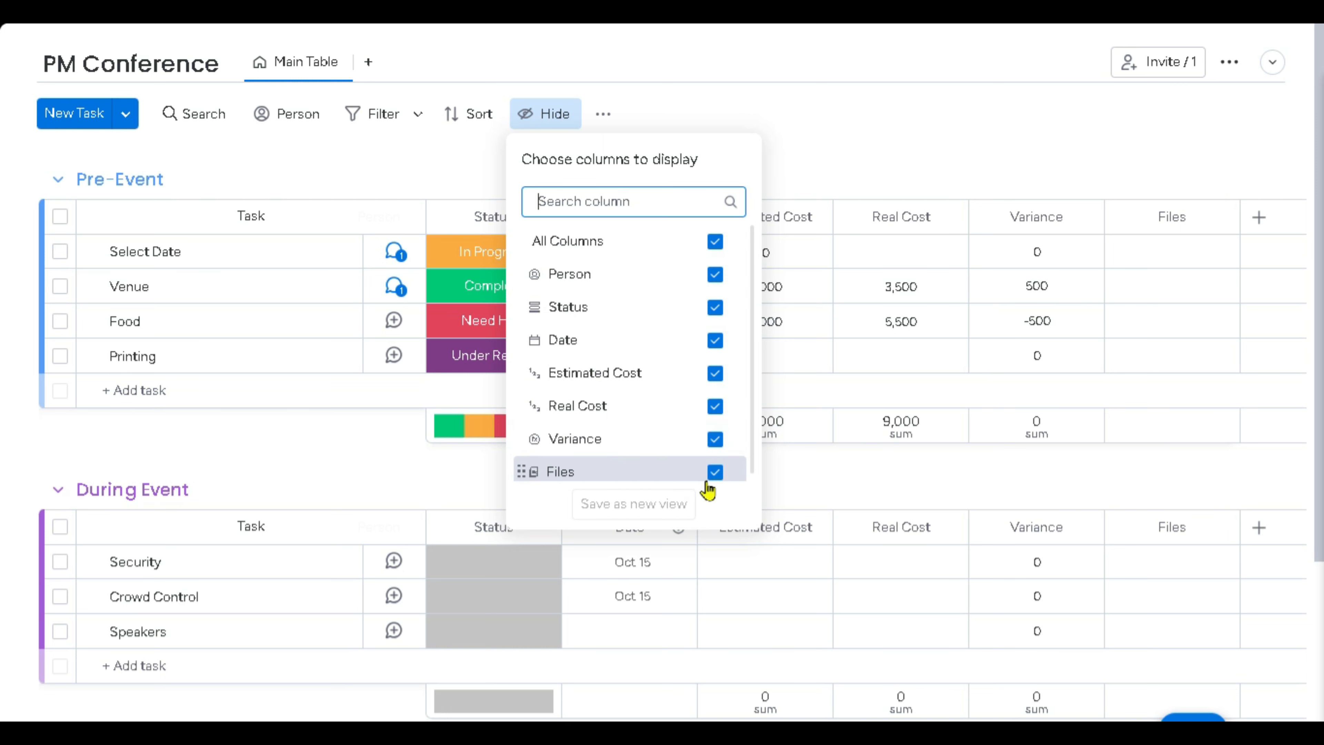
left_click(715, 472)
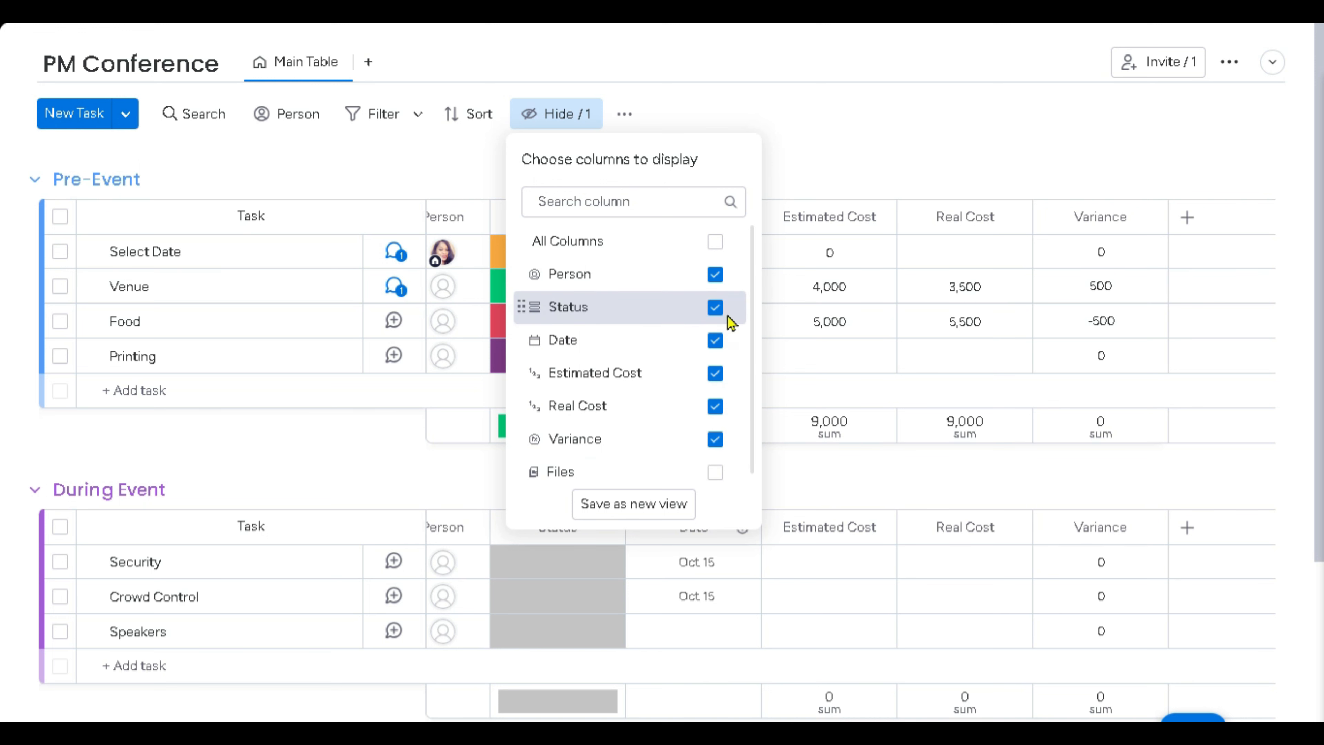
Hide the Person column and restore it to the displayed columns.
left_click(715, 275)
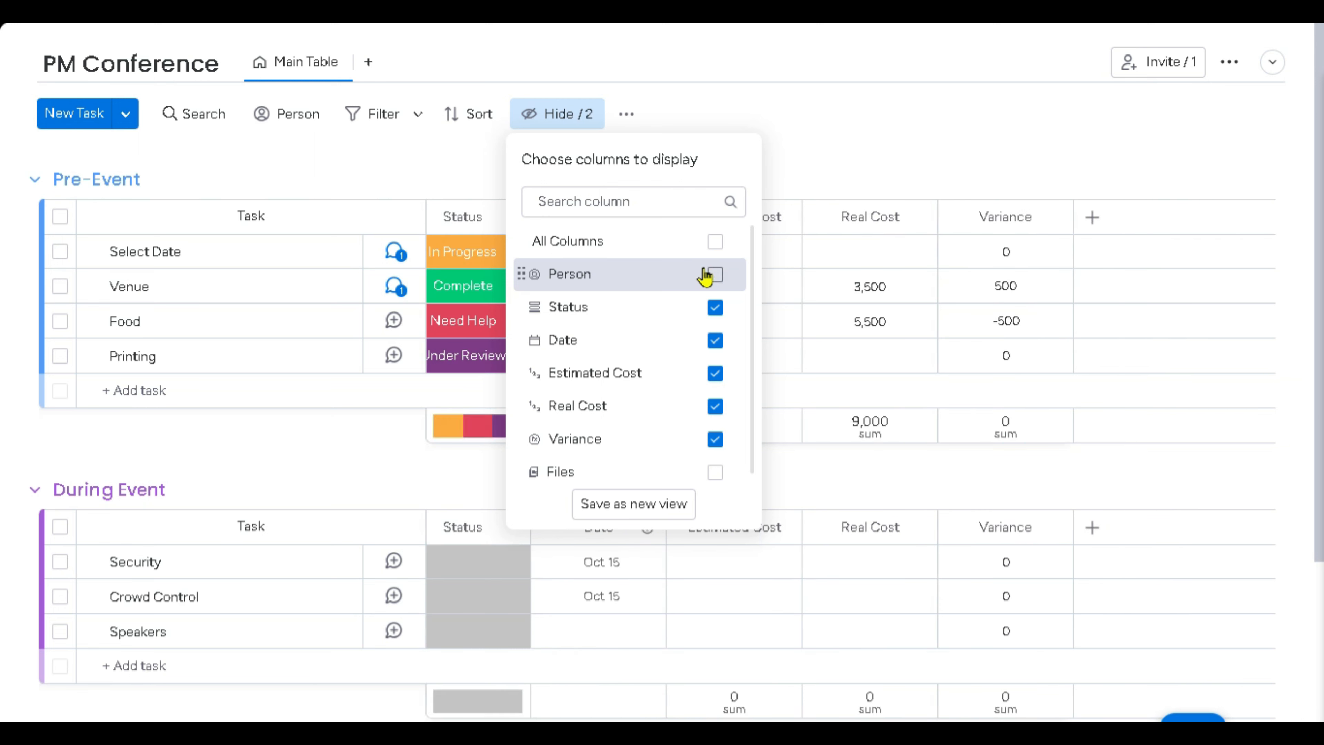
left_click(822, 118)
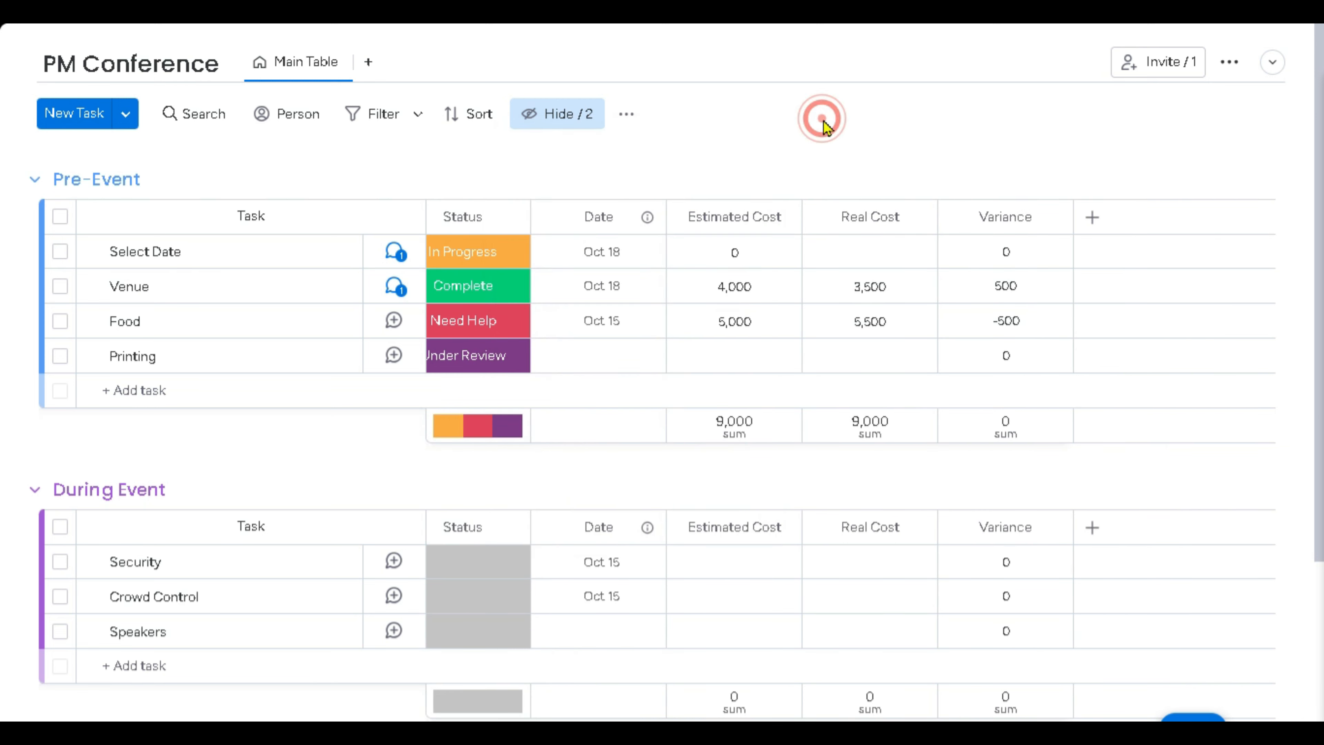
left_click(567, 118)
left_click(715, 279)
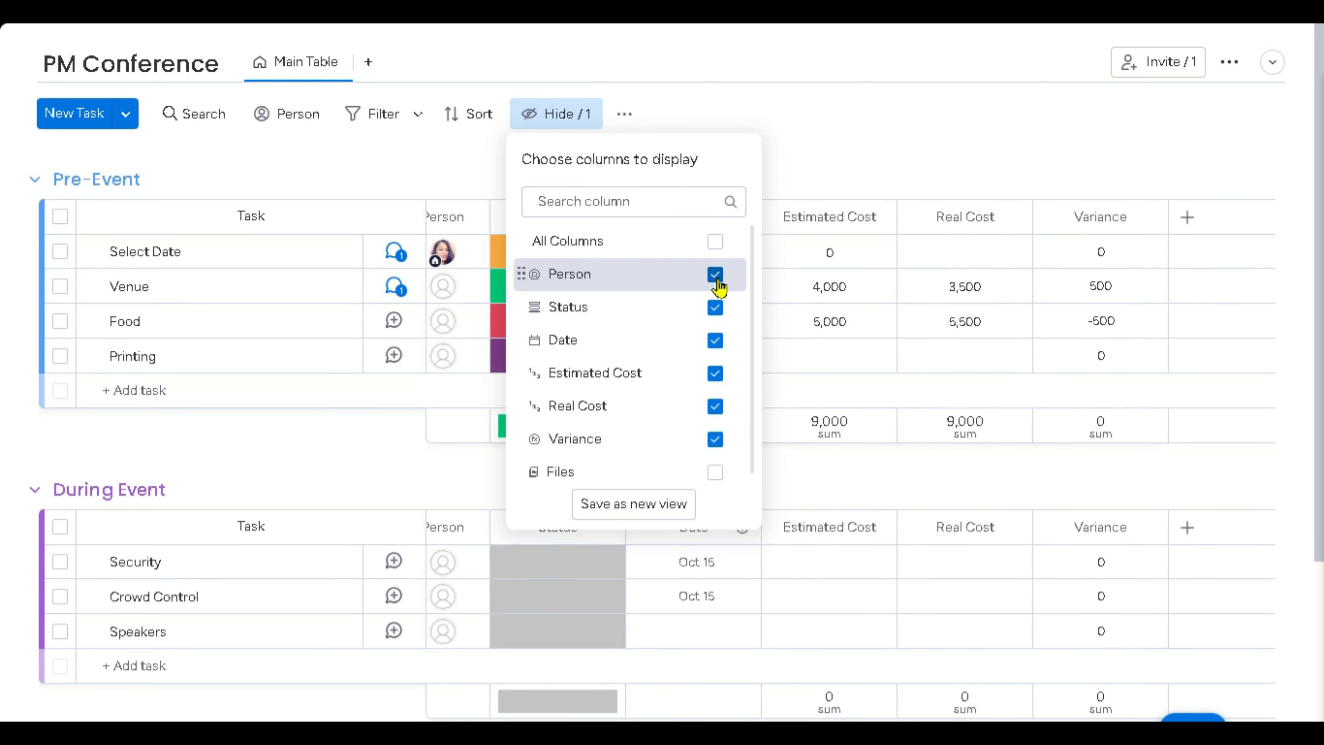
Move the Security task from the During Event group to the end of Pre-Event and set its status to In Progress.
left_click(840, 133)
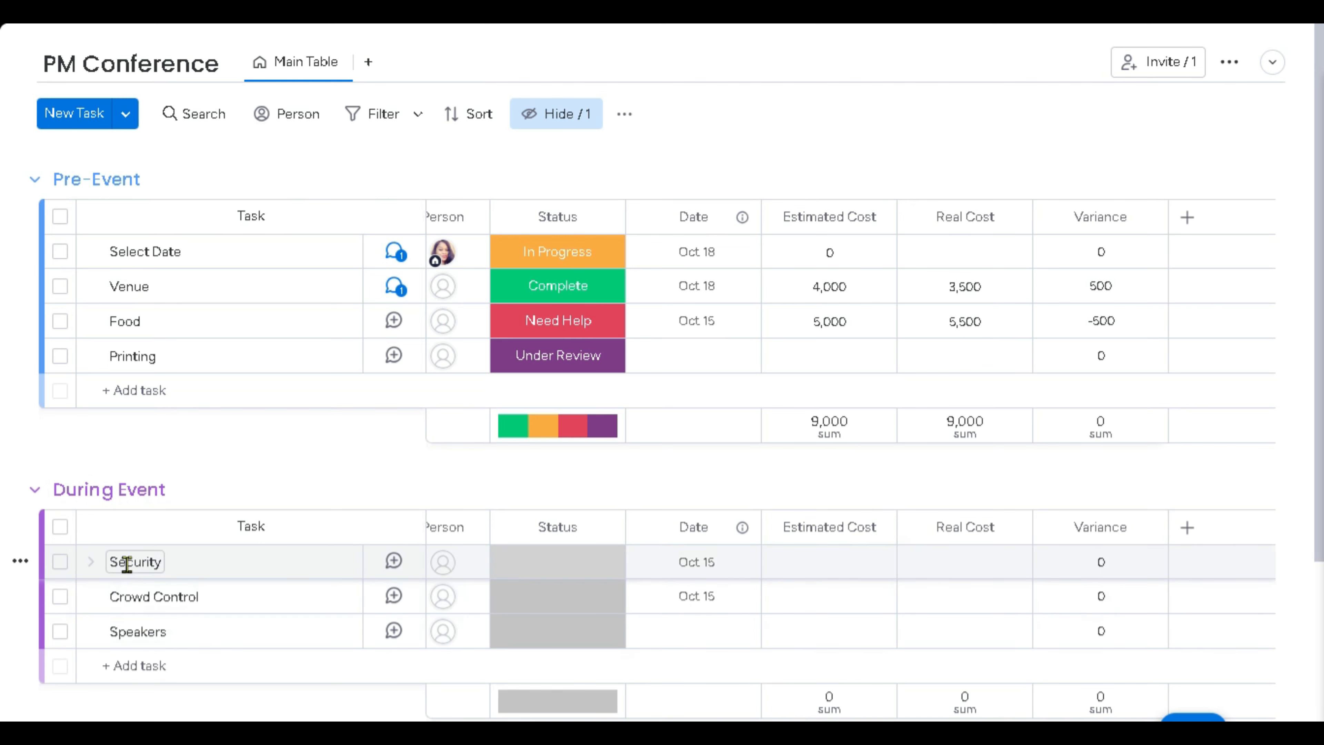
mouse_move(215, 564)
left_mouse_down()
mouse_move(213, 415)
mouse_move(163, 388)
mouse_move(142, 411)
mouse_move(135, 379)
mouse_move(198, 411)
mouse_move(187, 412)
left_mouse_up()
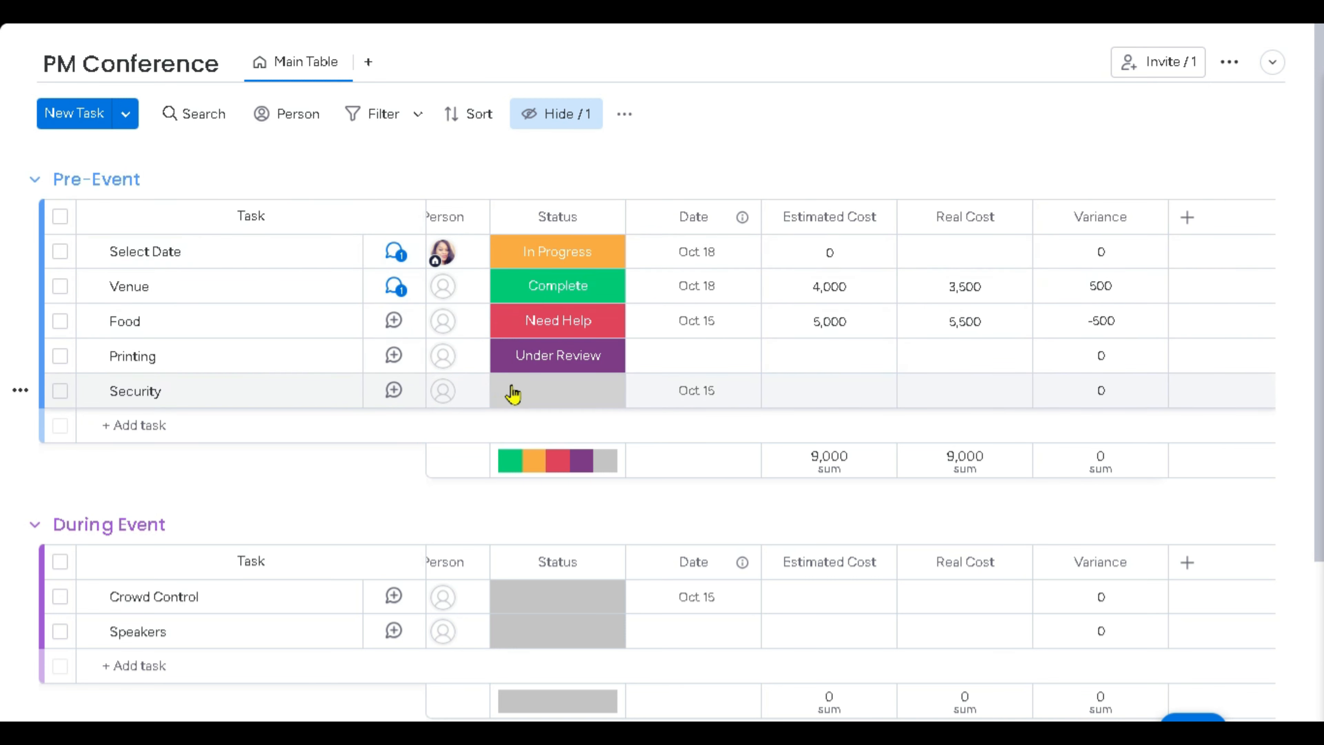
left_click(526, 395)
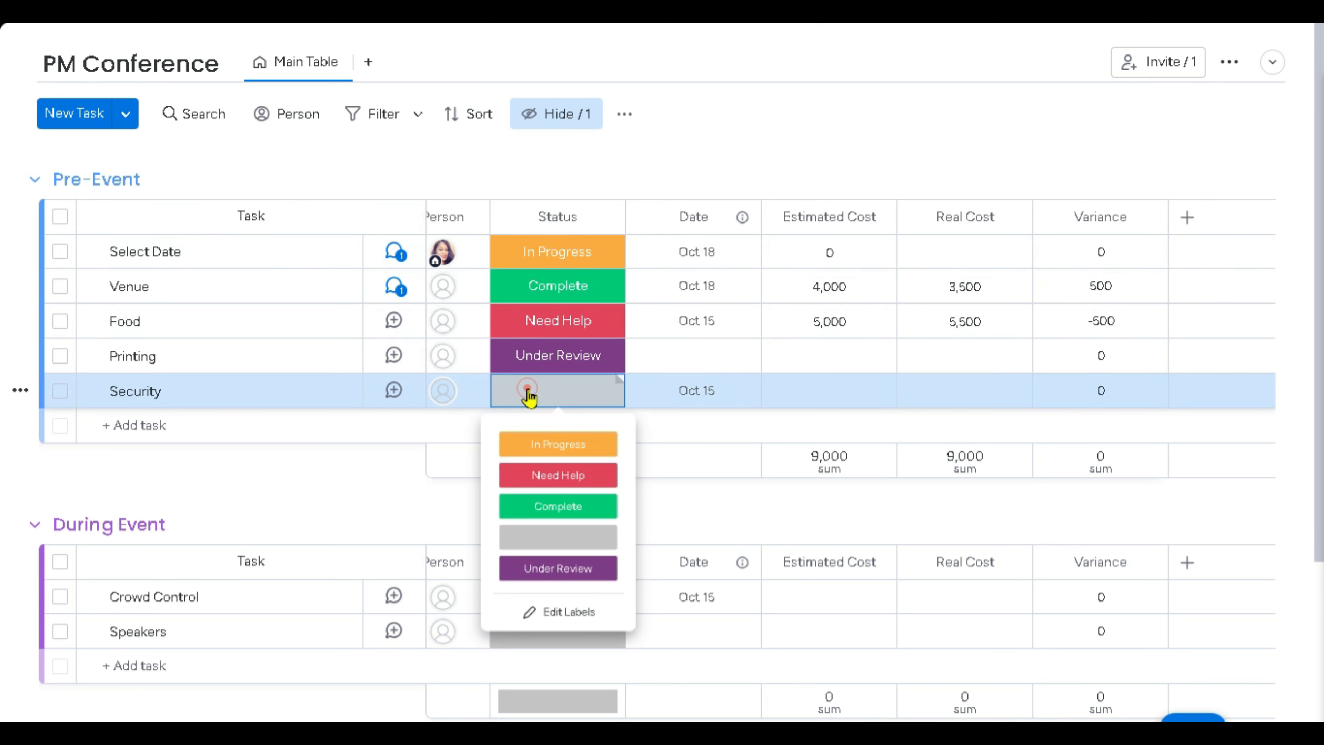
left_click(553, 454)
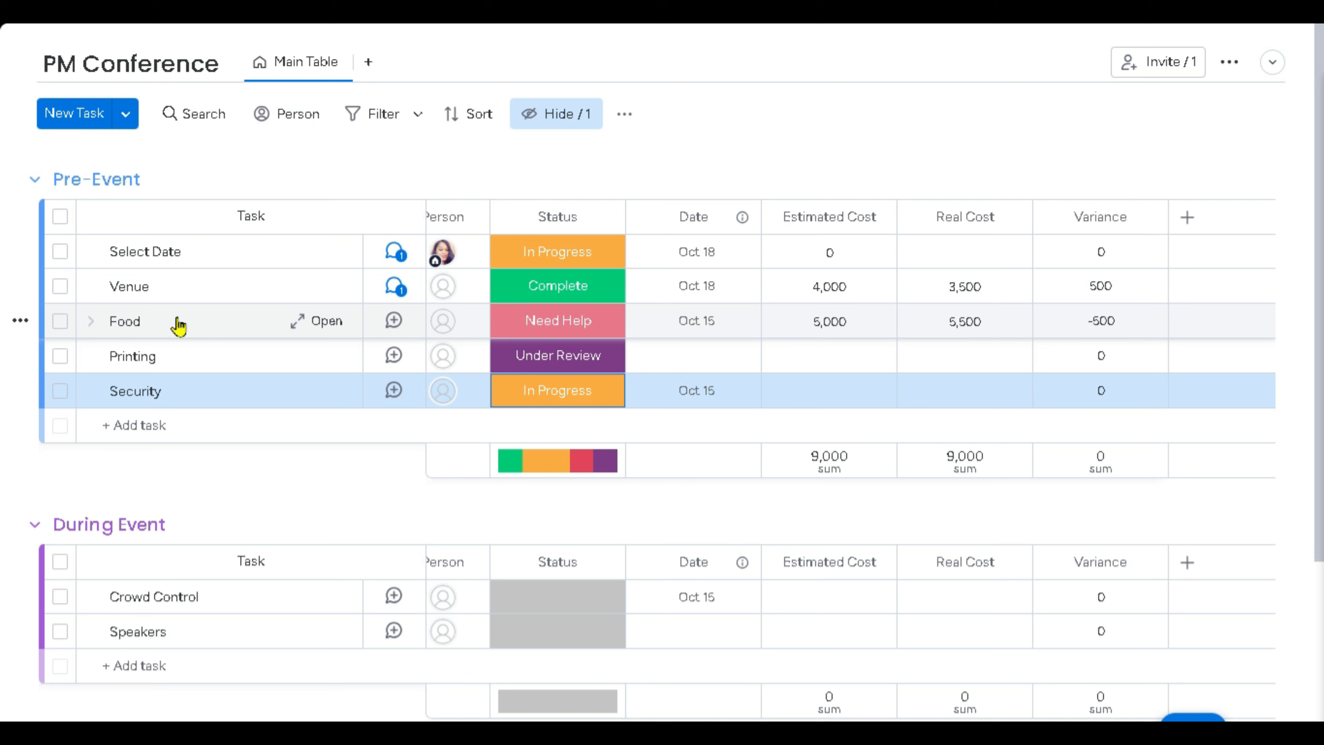
Add a subitem named Book Caterer under the Food task in the Pre-Event group.
left_click(92, 322)
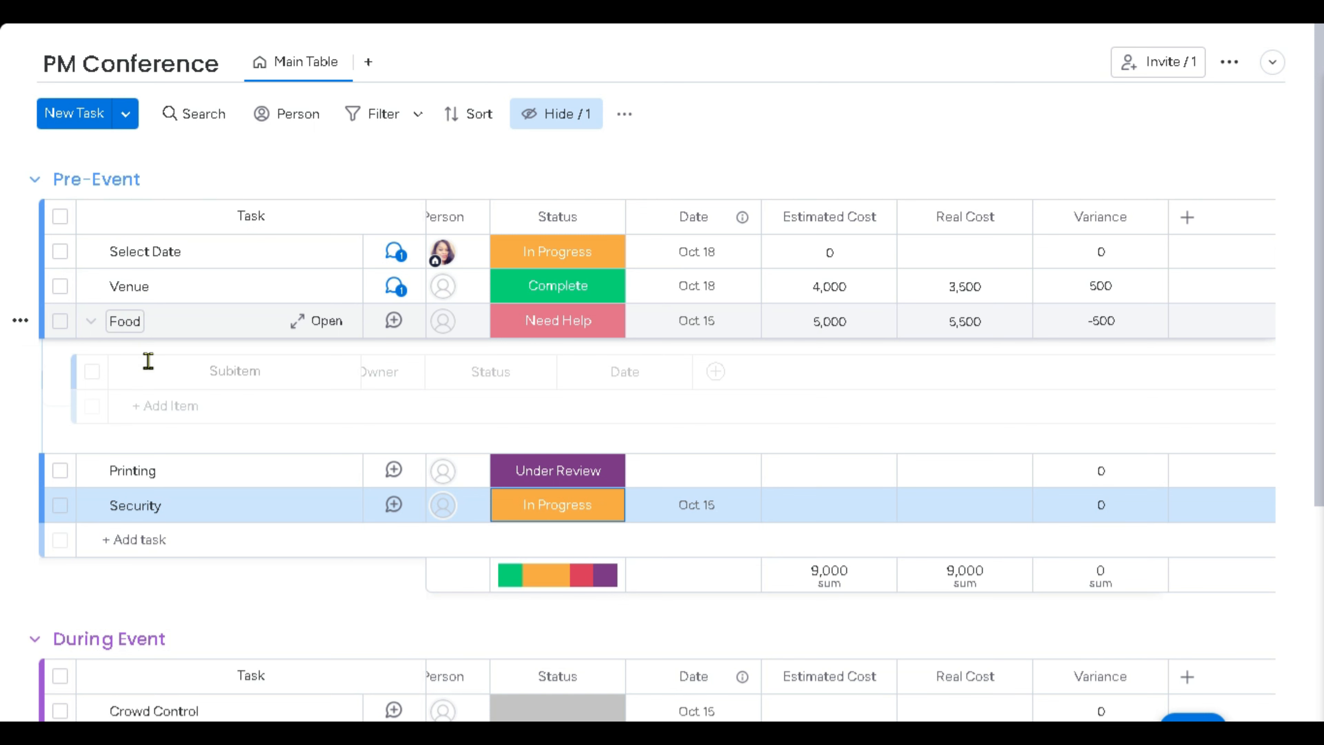
left_click(169, 406)
left_click(172, 404)
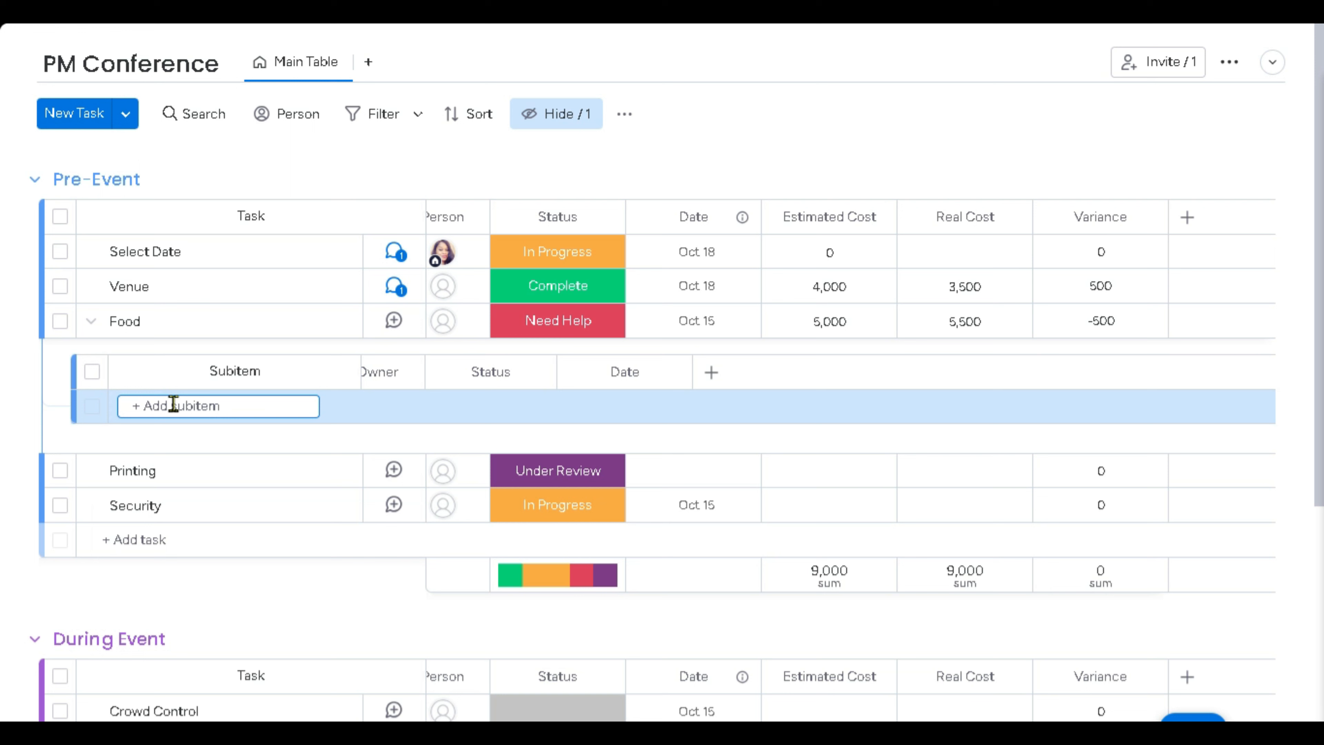
type("Book Caterer")
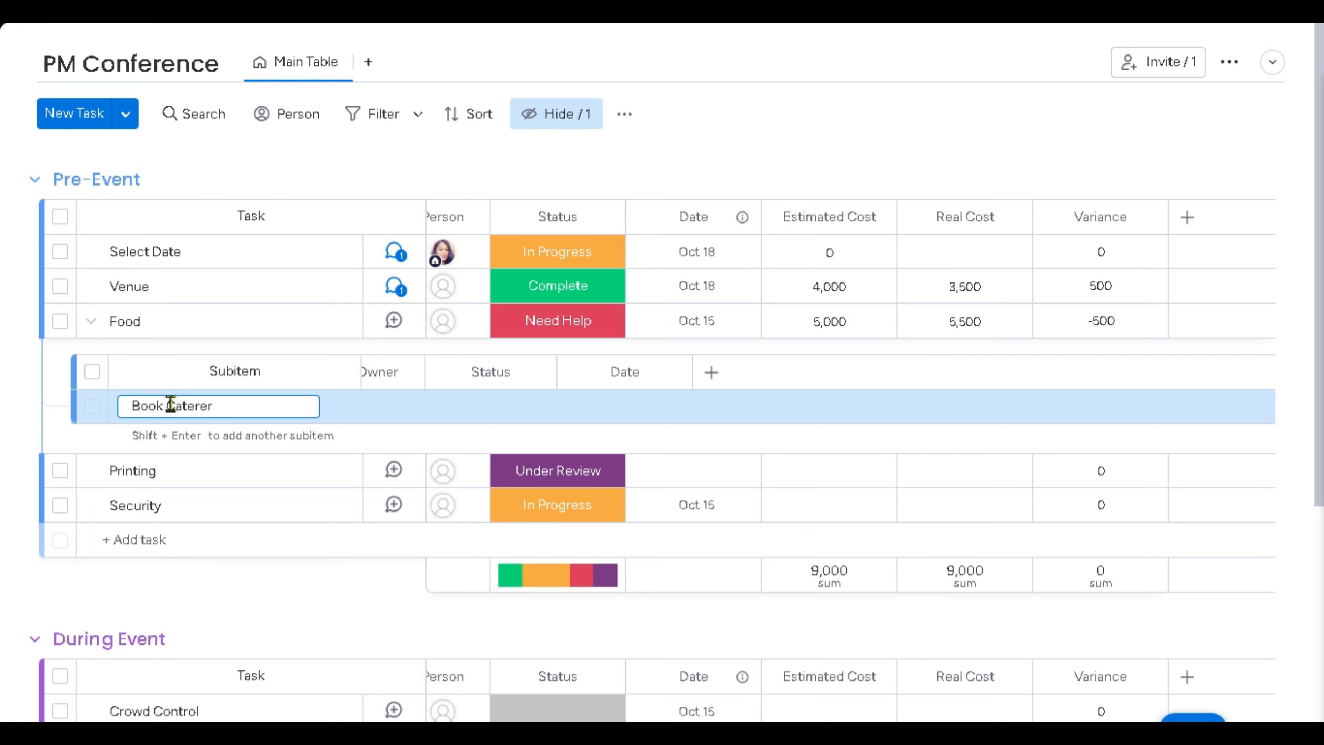
left_click(84, 441)
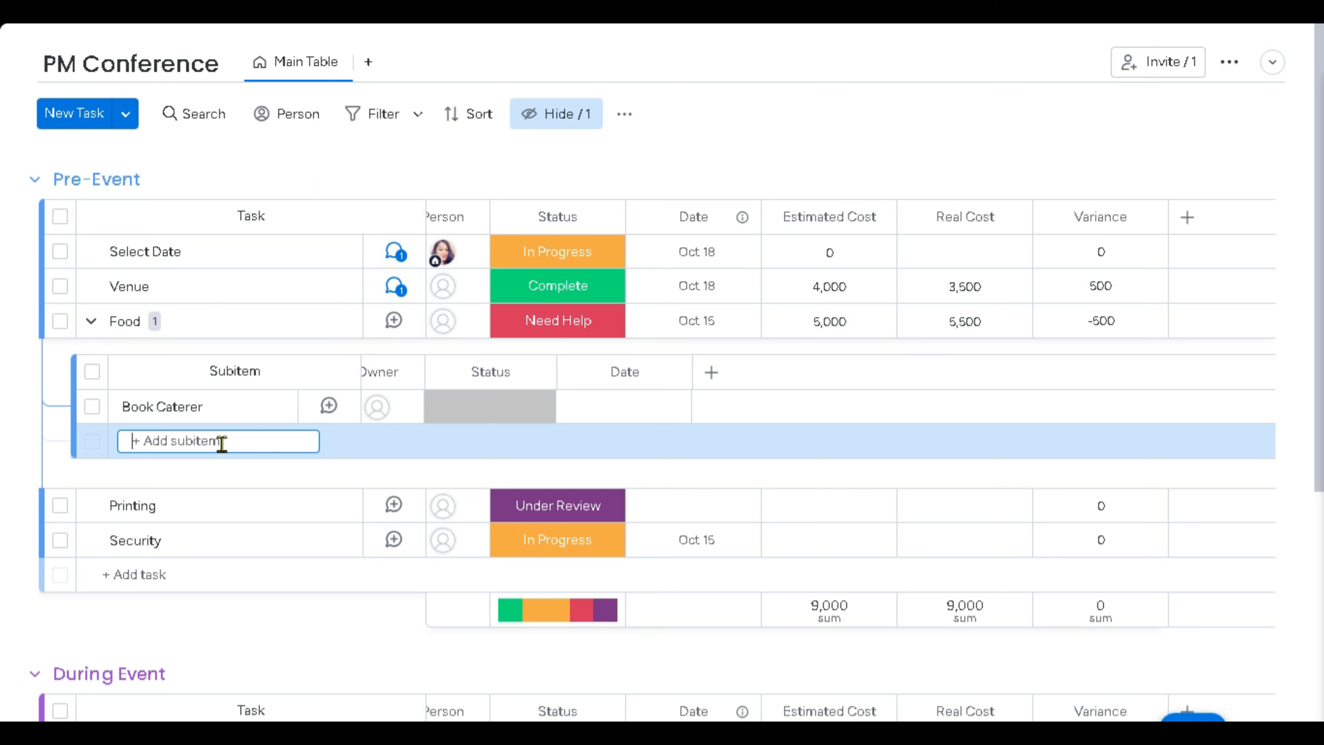
Add a second Food subitem named Get clearance certificate from the ministry and collapse the subitem list.
type("Get clearance certifica")
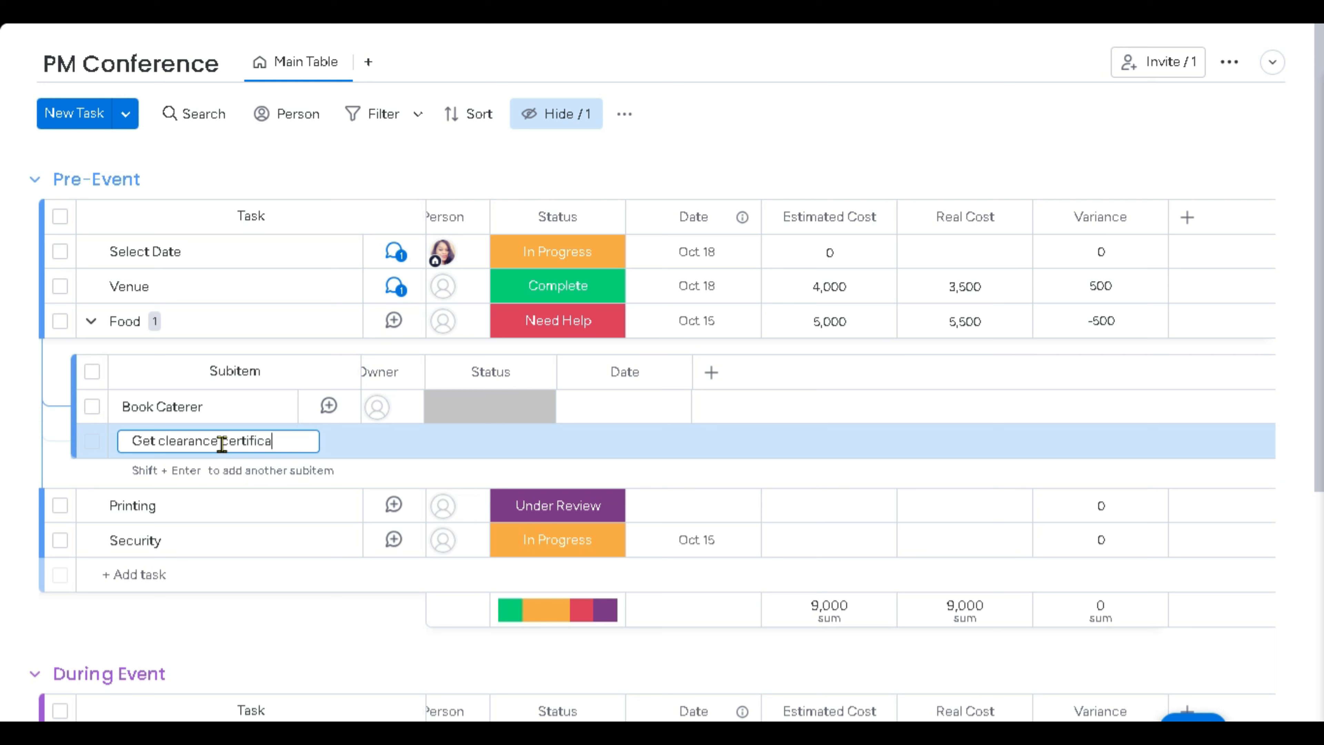
type("the ministry")
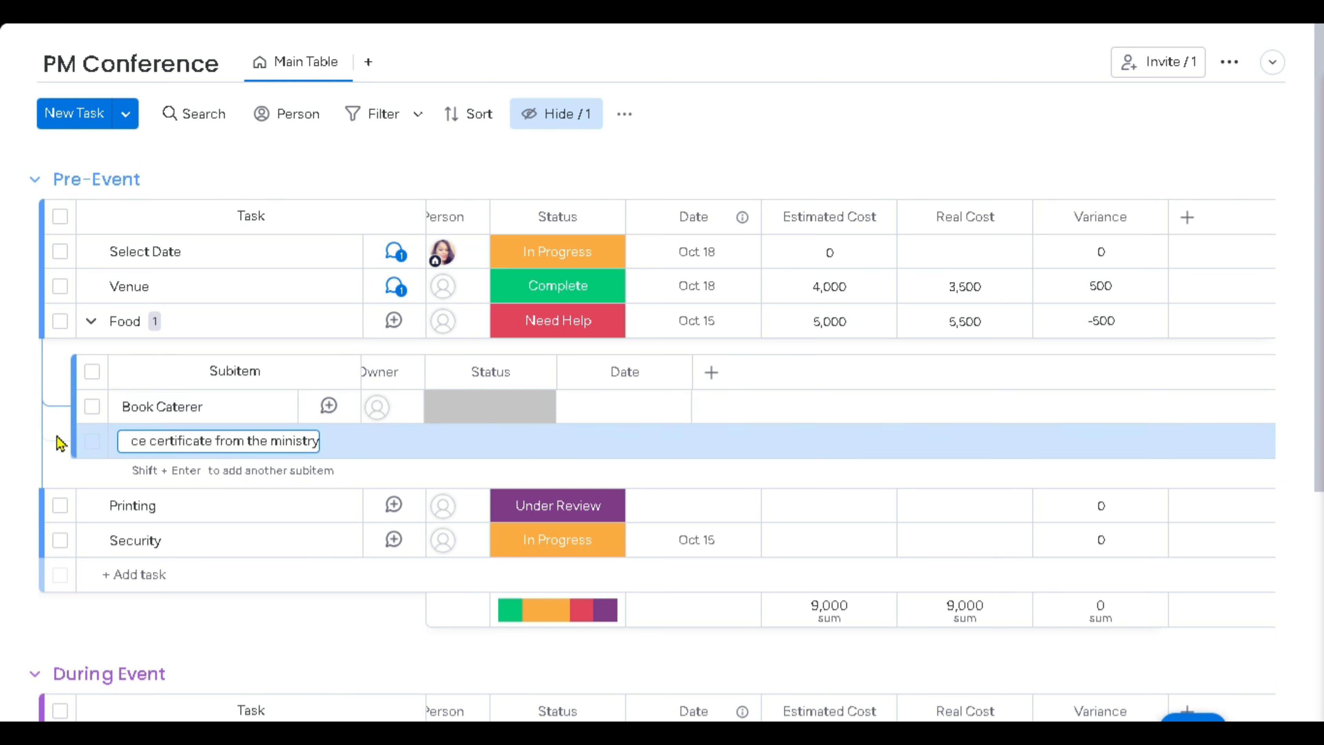
key("Return")
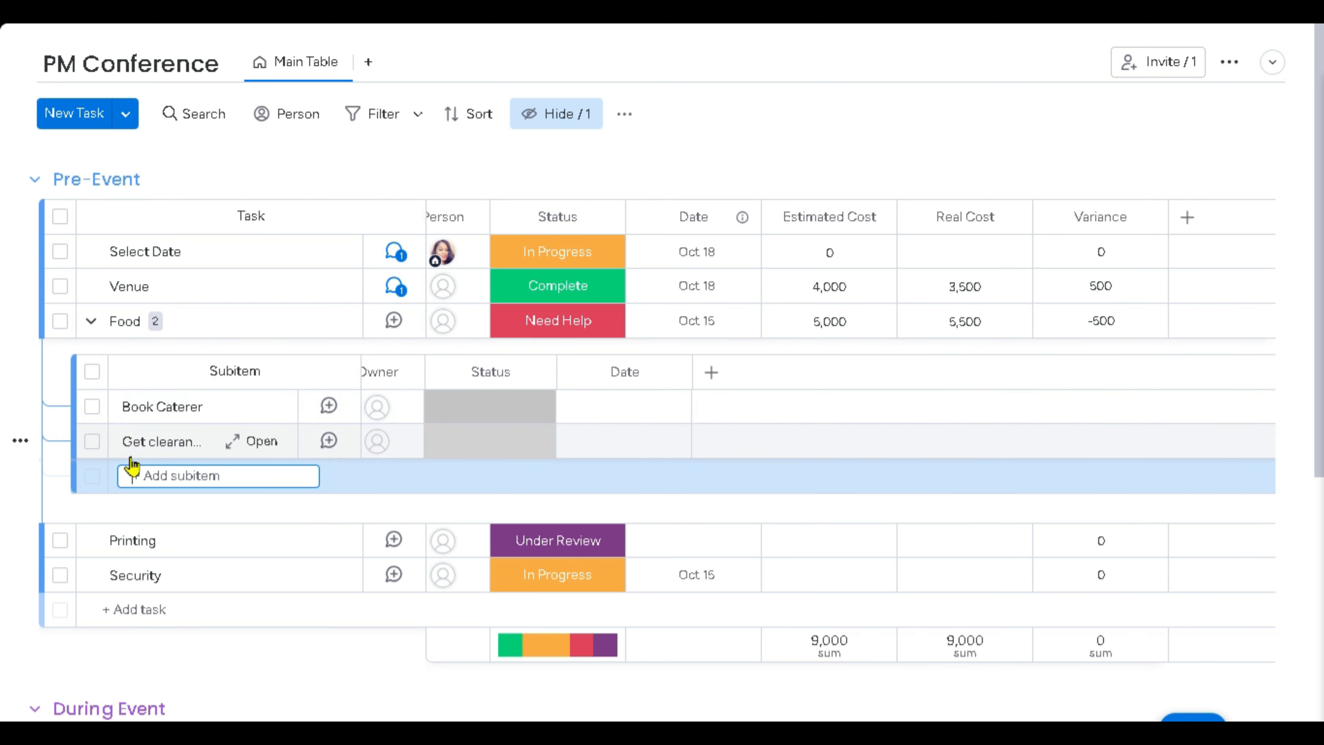
left_click(91, 321)
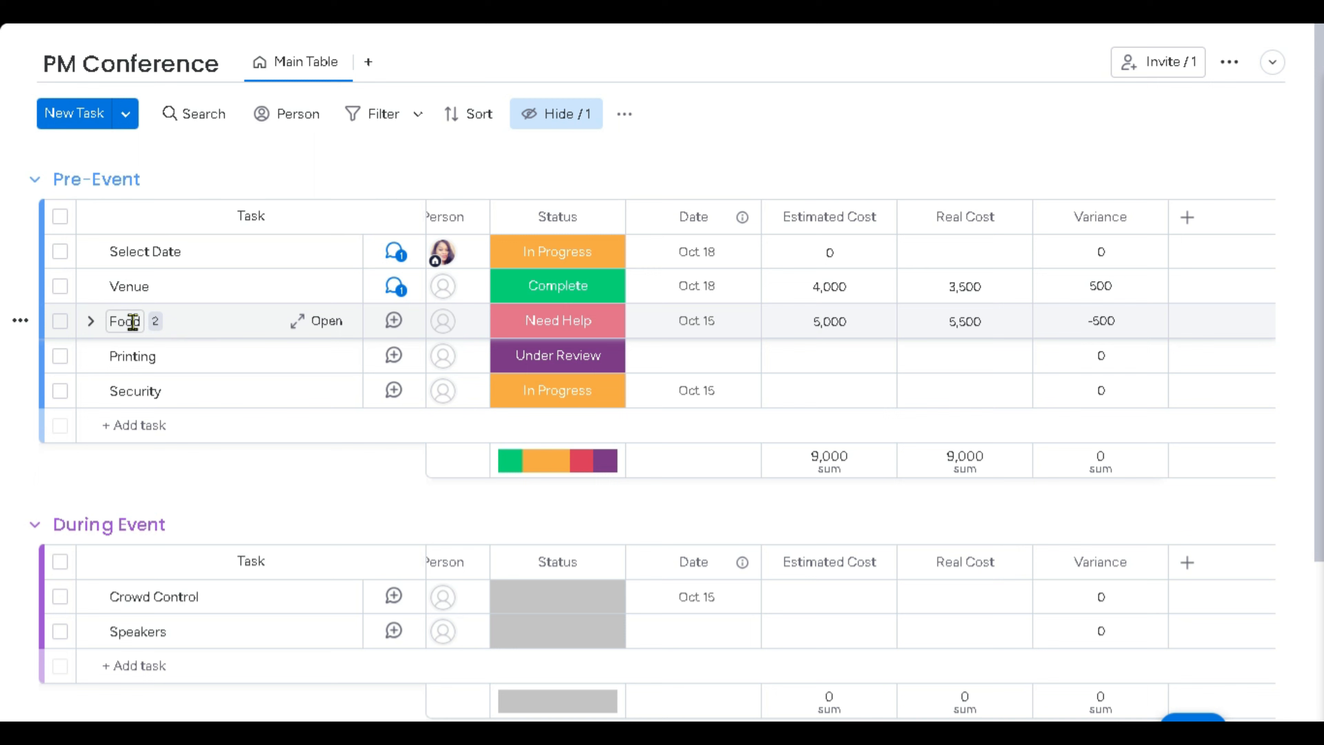
Expand the Food subitems and set Book Caterer's status to Done and the clearance certificate's status to Working on it.
left_click(93, 321)
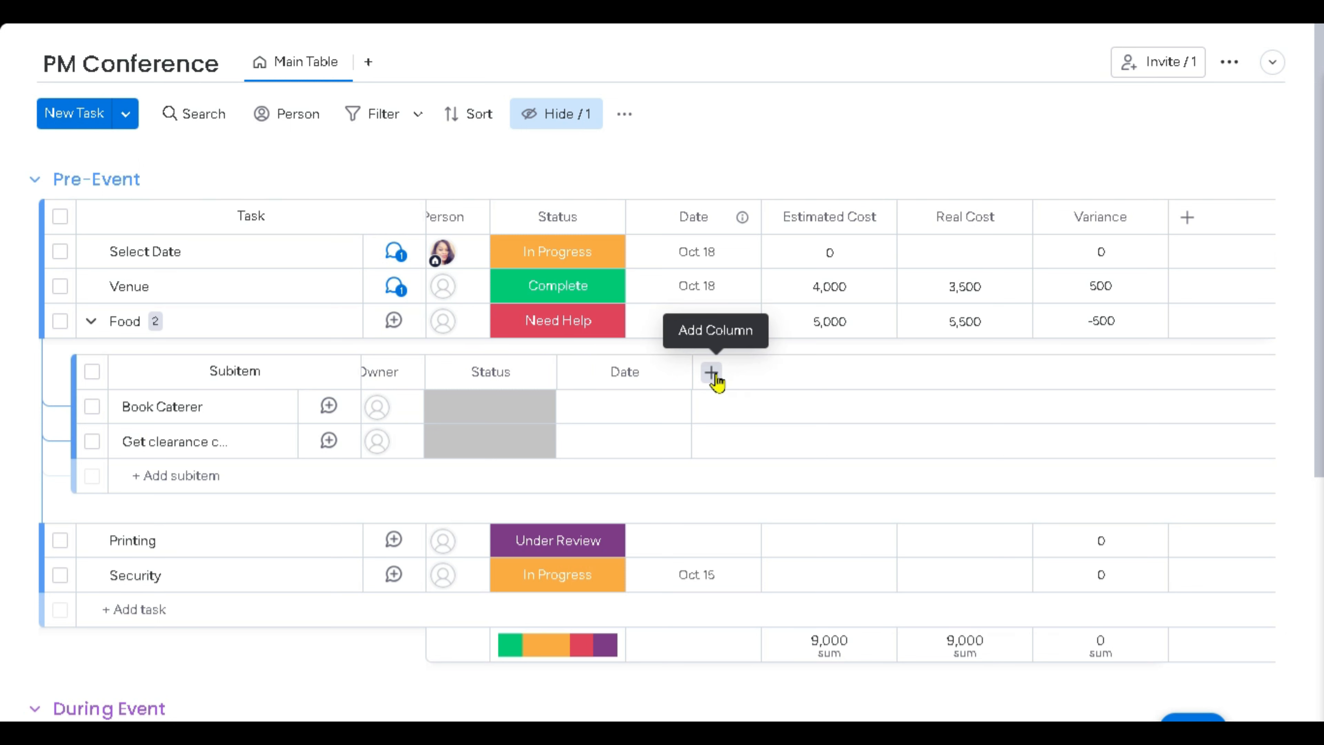
left_click(468, 410)
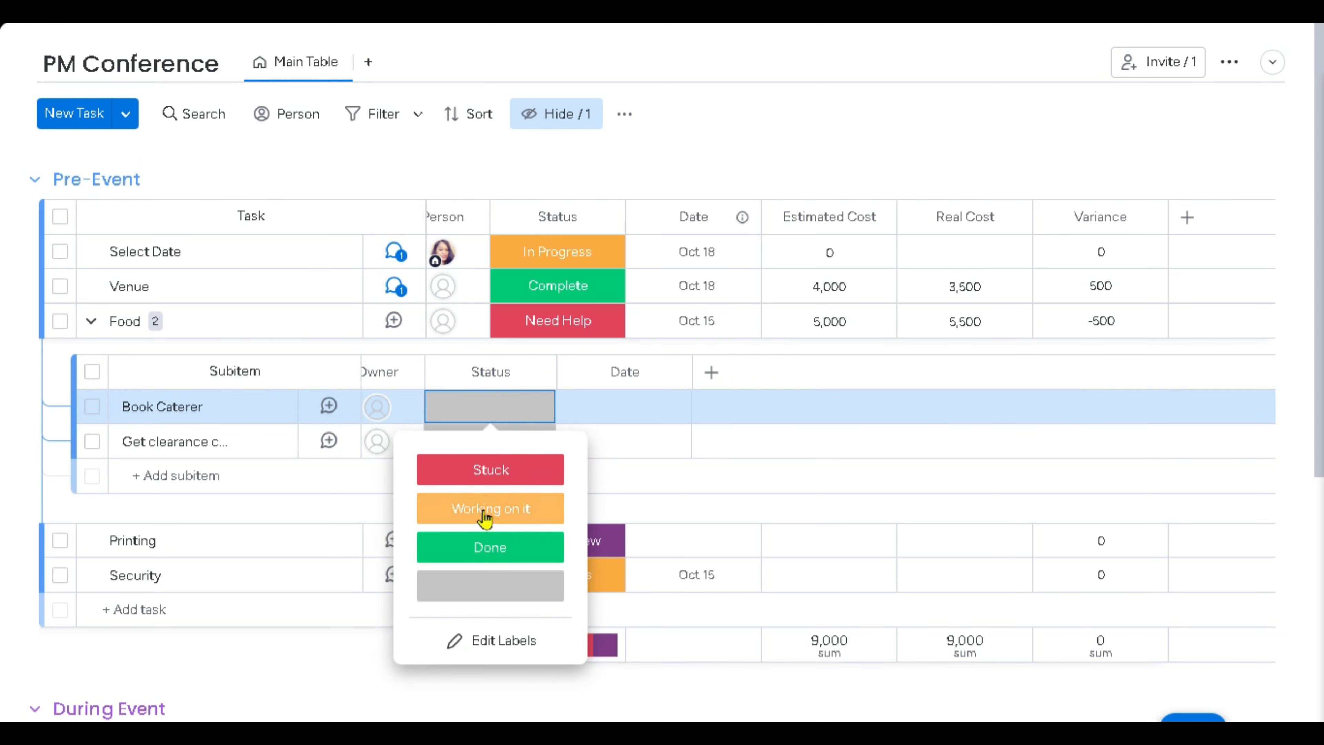
left_click(482, 549)
left_click(482, 455)
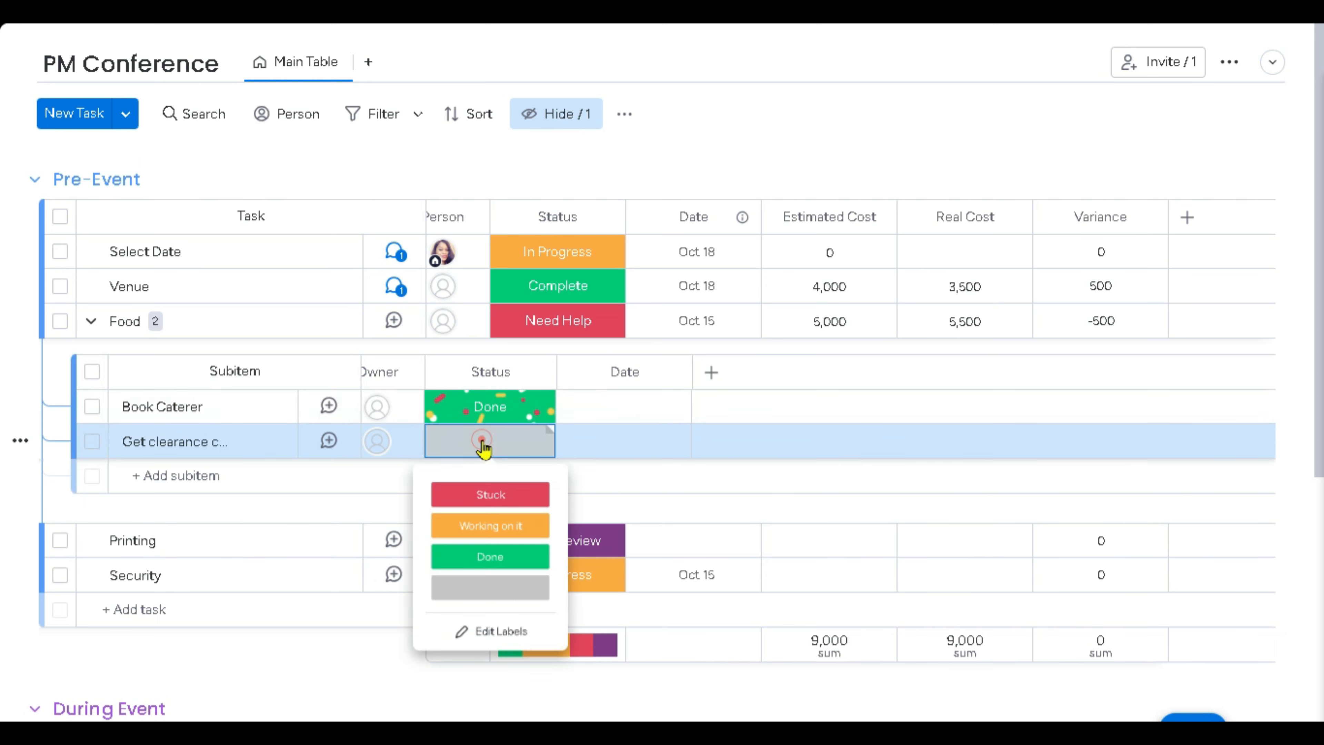
left_click(496, 546)
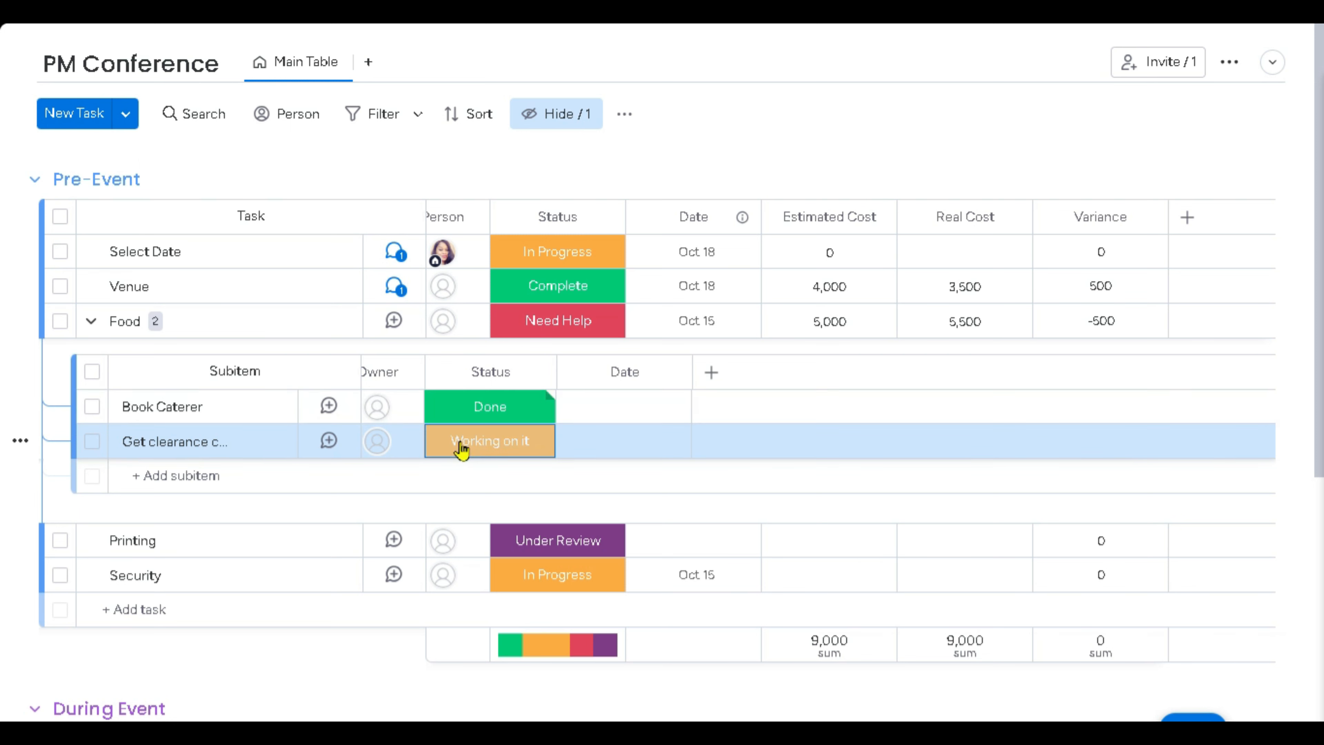
Change the clearance certificate subitem's status to Done.
mouse_move(224, 450)
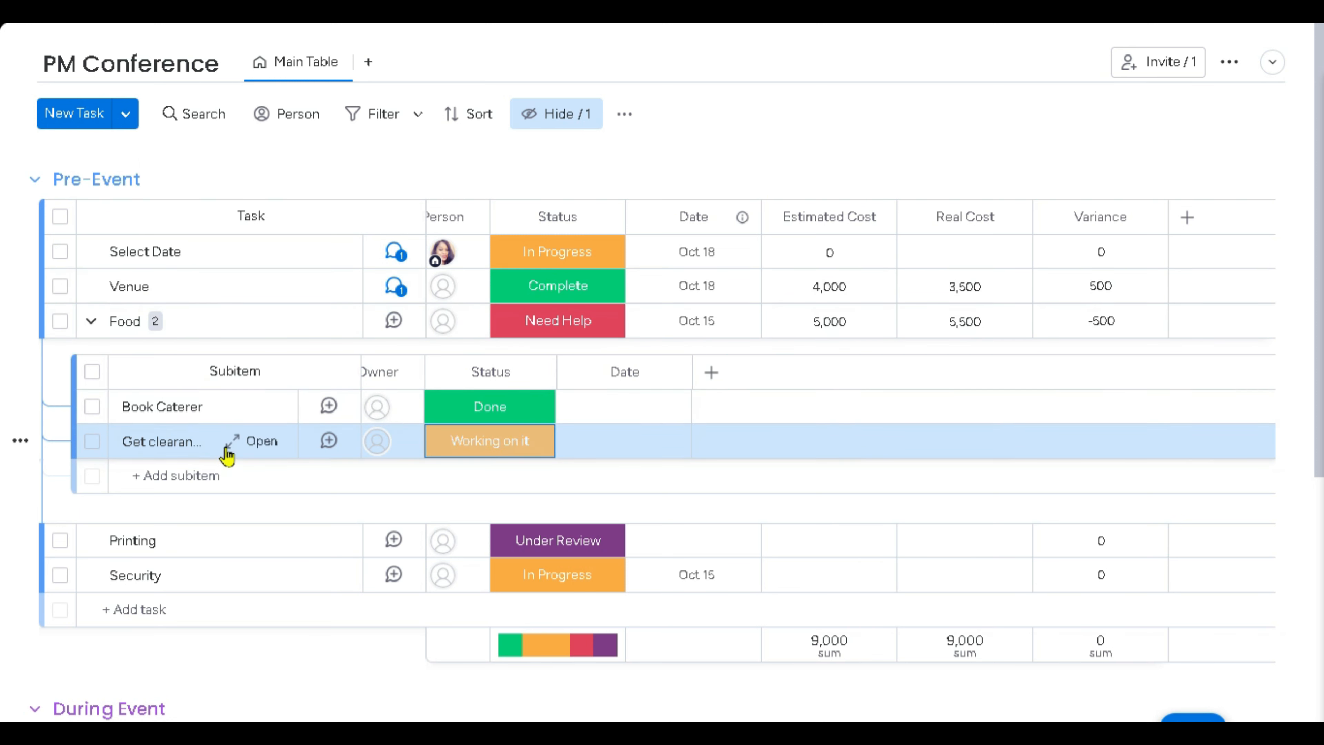
left_click(457, 441)
left_click(489, 582)
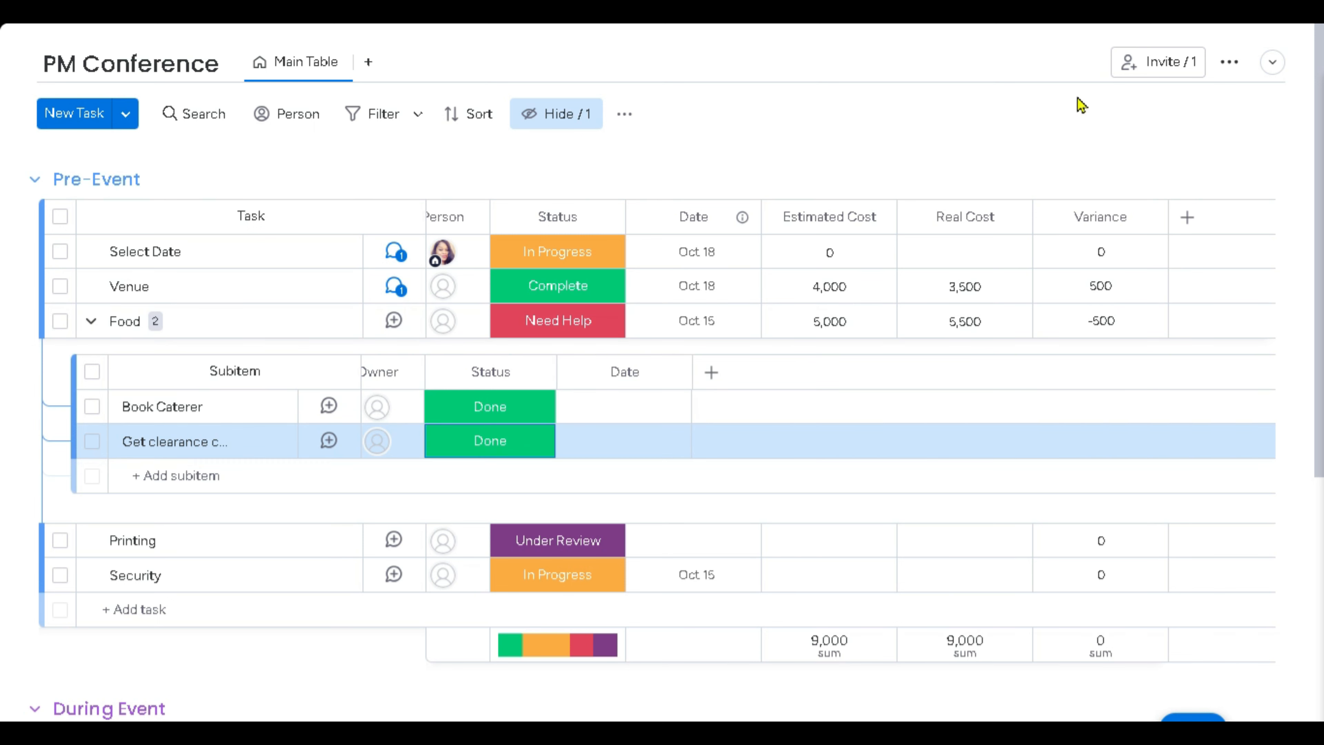
Expand the board header and look through the board's active automations and the blank custom automation builder.
left_click(1273, 62)
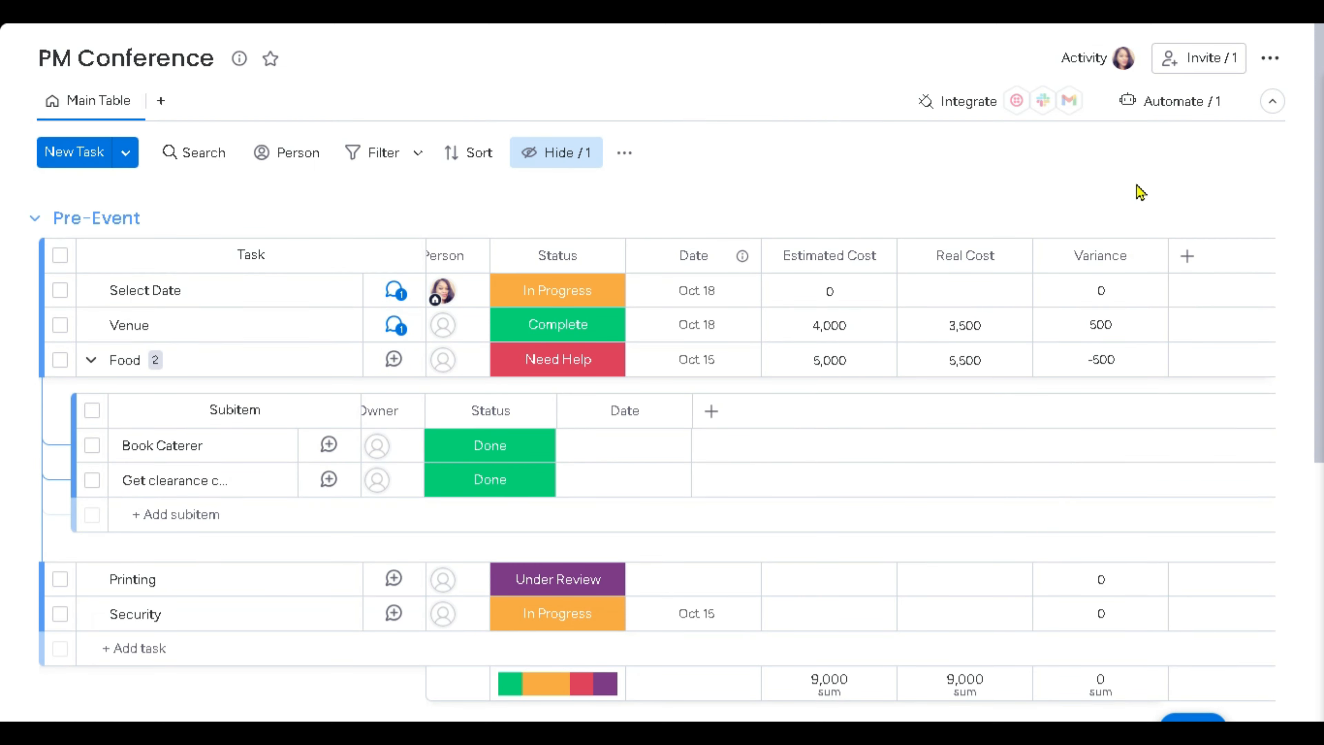
left_click(1193, 110)
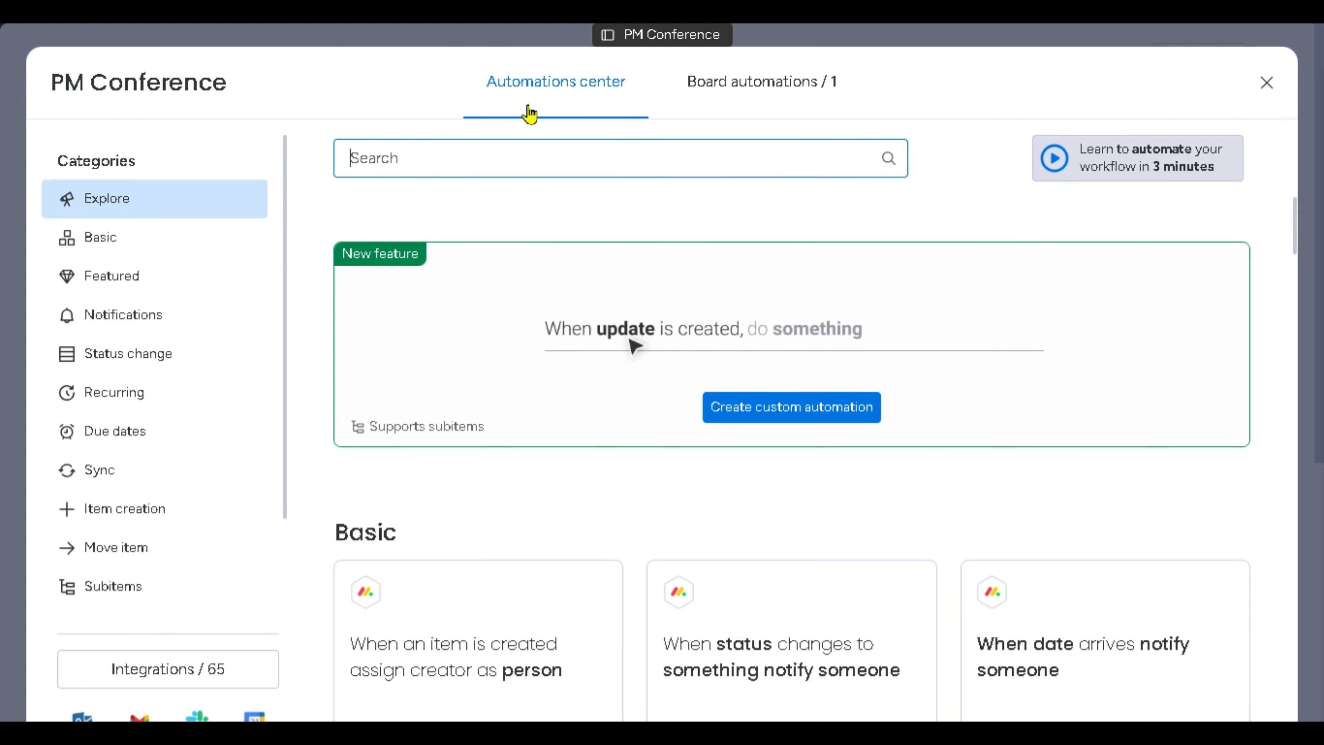
left_click(755, 88)
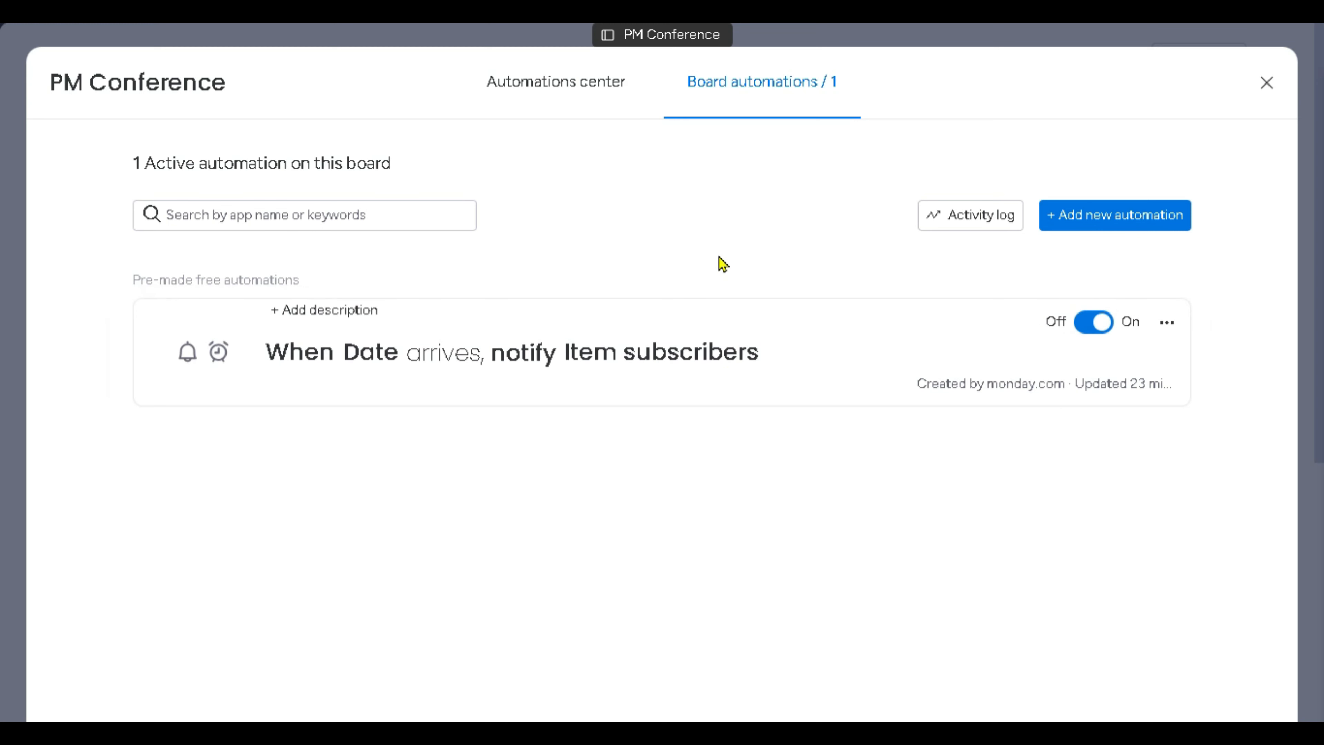
left_click(1090, 227)
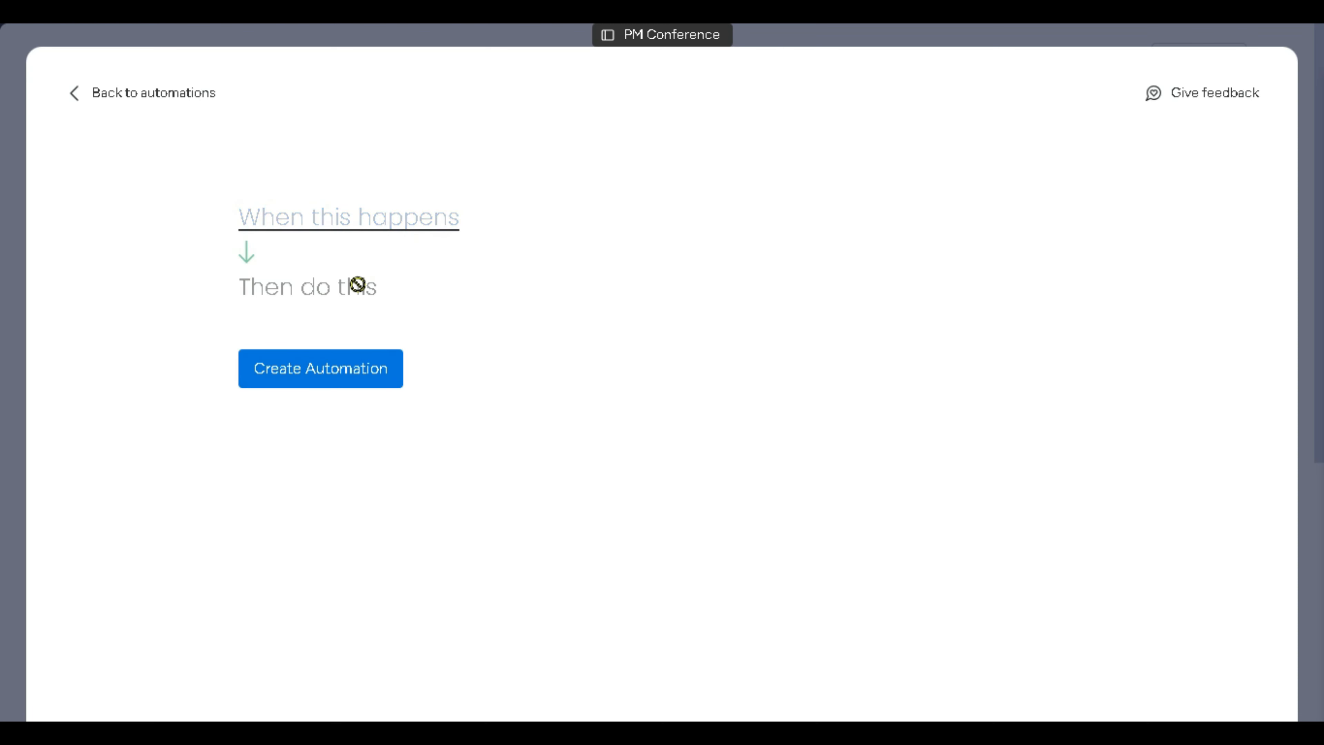
left_click(76, 96)
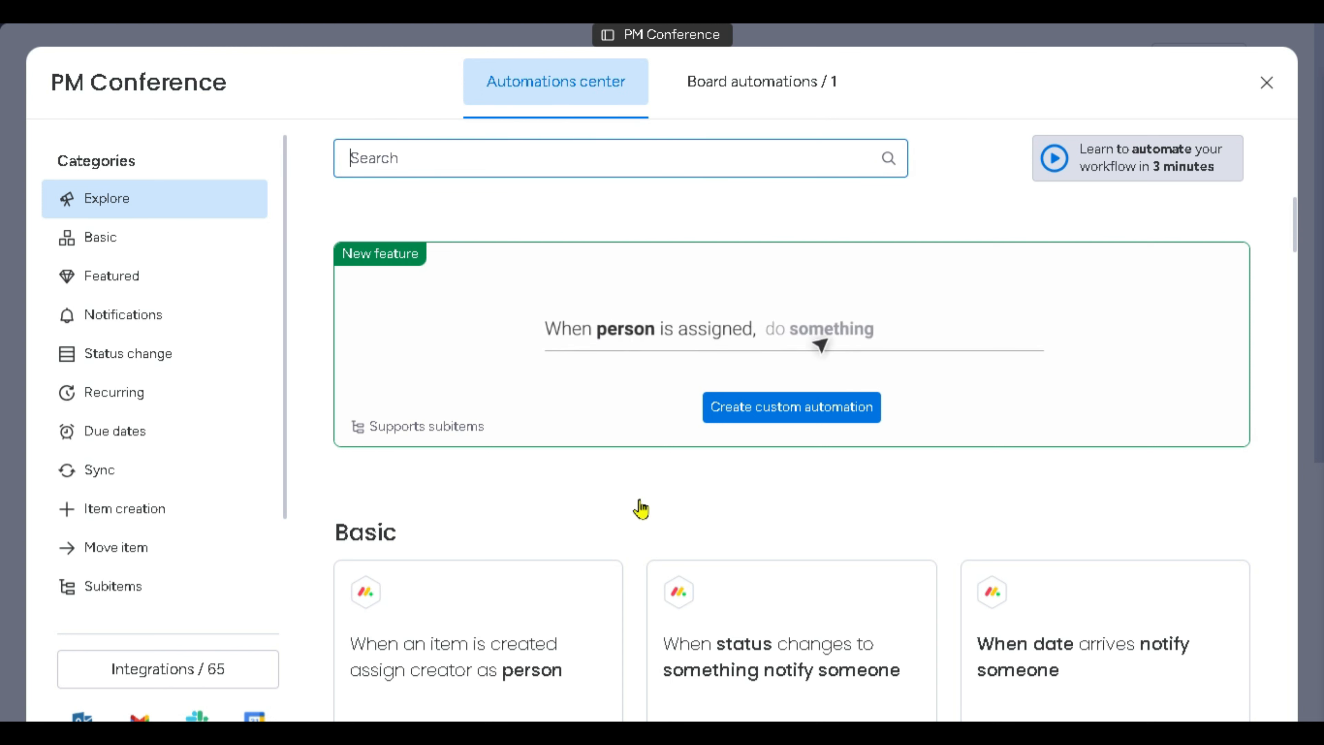
Examine the automation templates offered under Basic, Featured and Notifications in the Automations center.
scroll(644, 508, "down", 3)
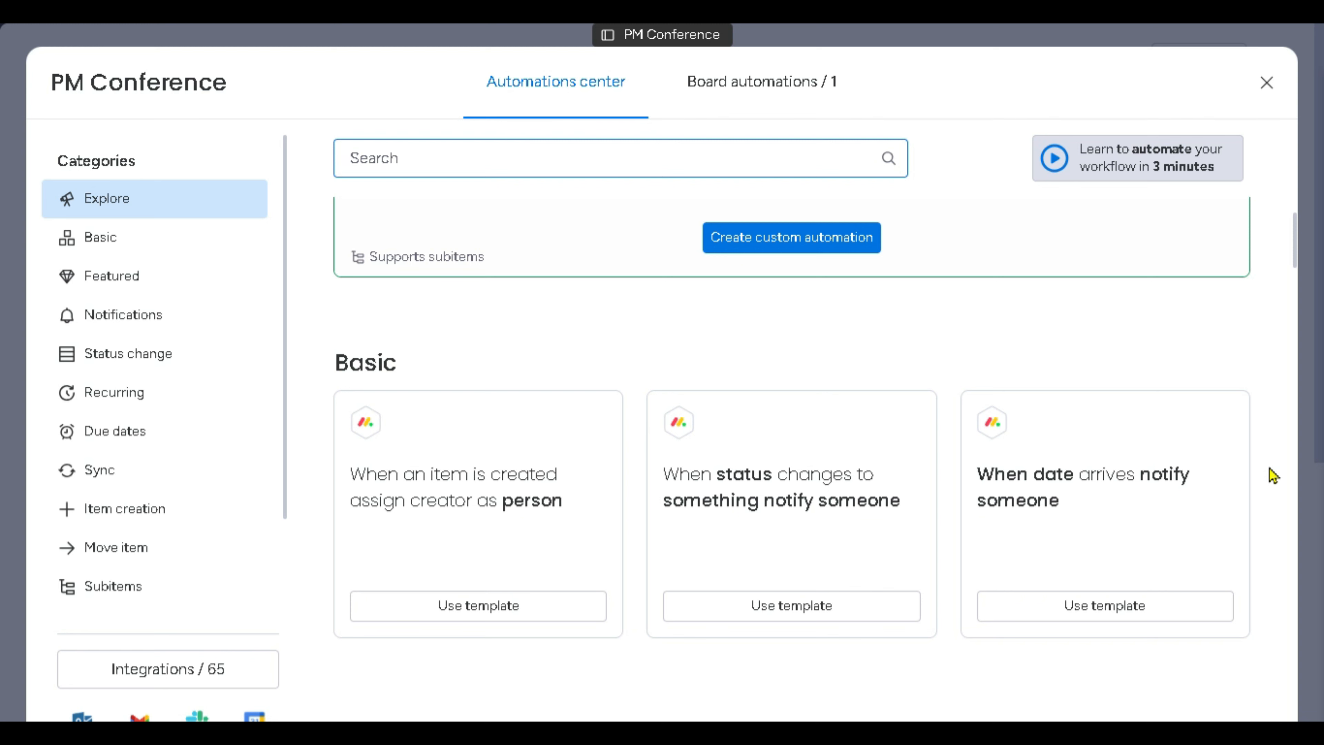
scroll(1273, 476, "down", 7)
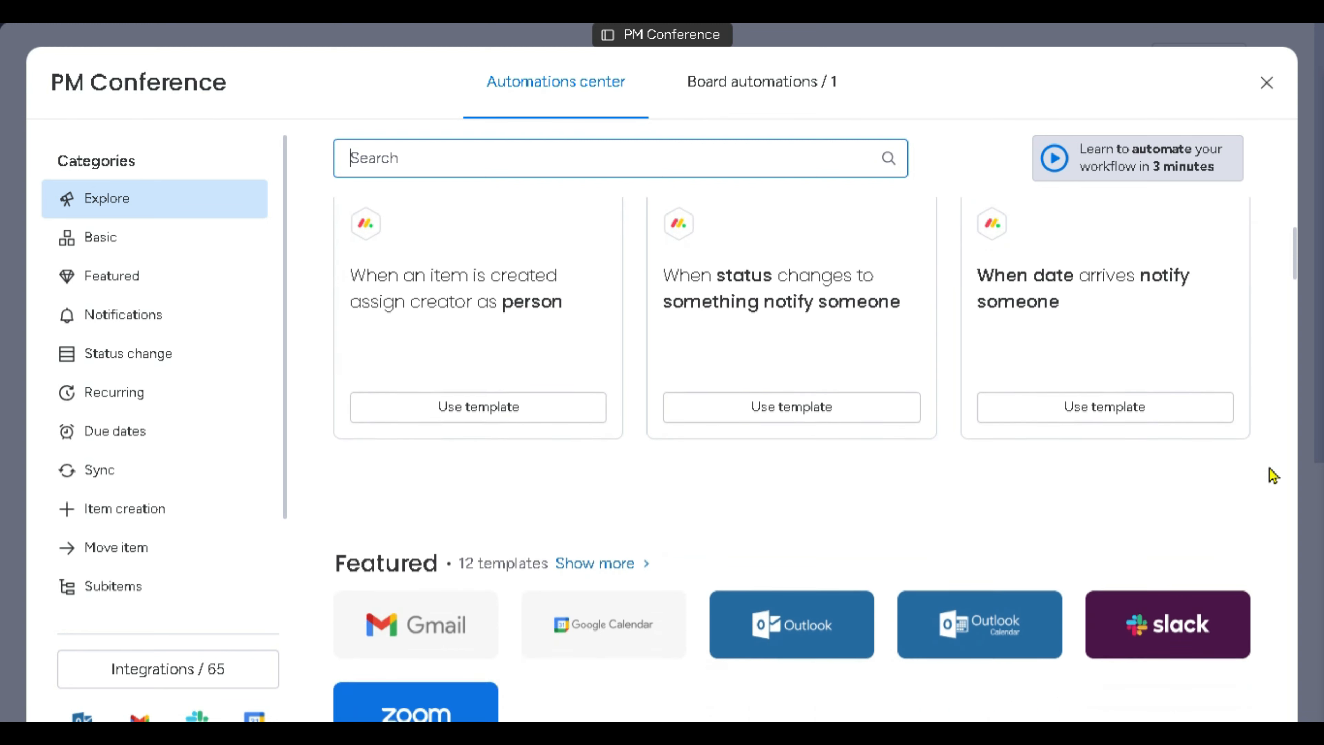
scroll(1274, 476, "down", 3)
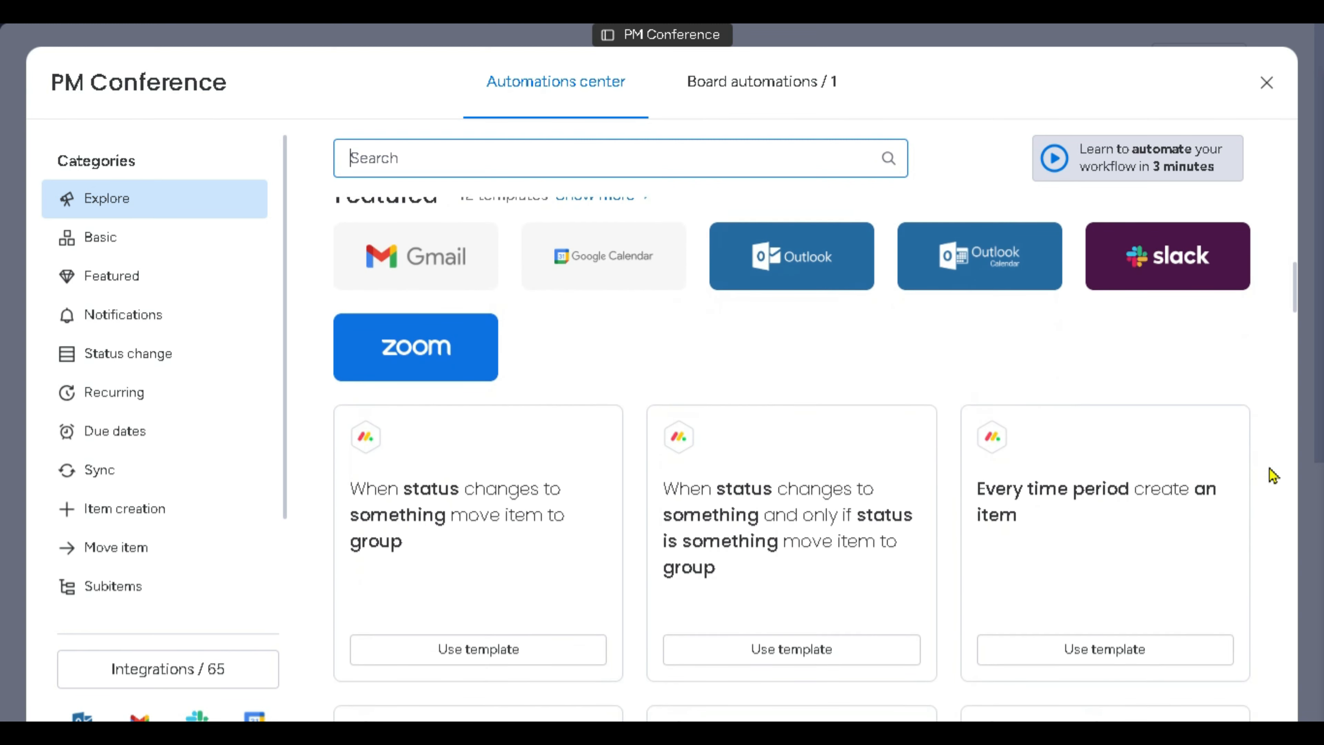
scroll(1273, 475, "down", 3)
scroll(1274, 475, "down", 7)
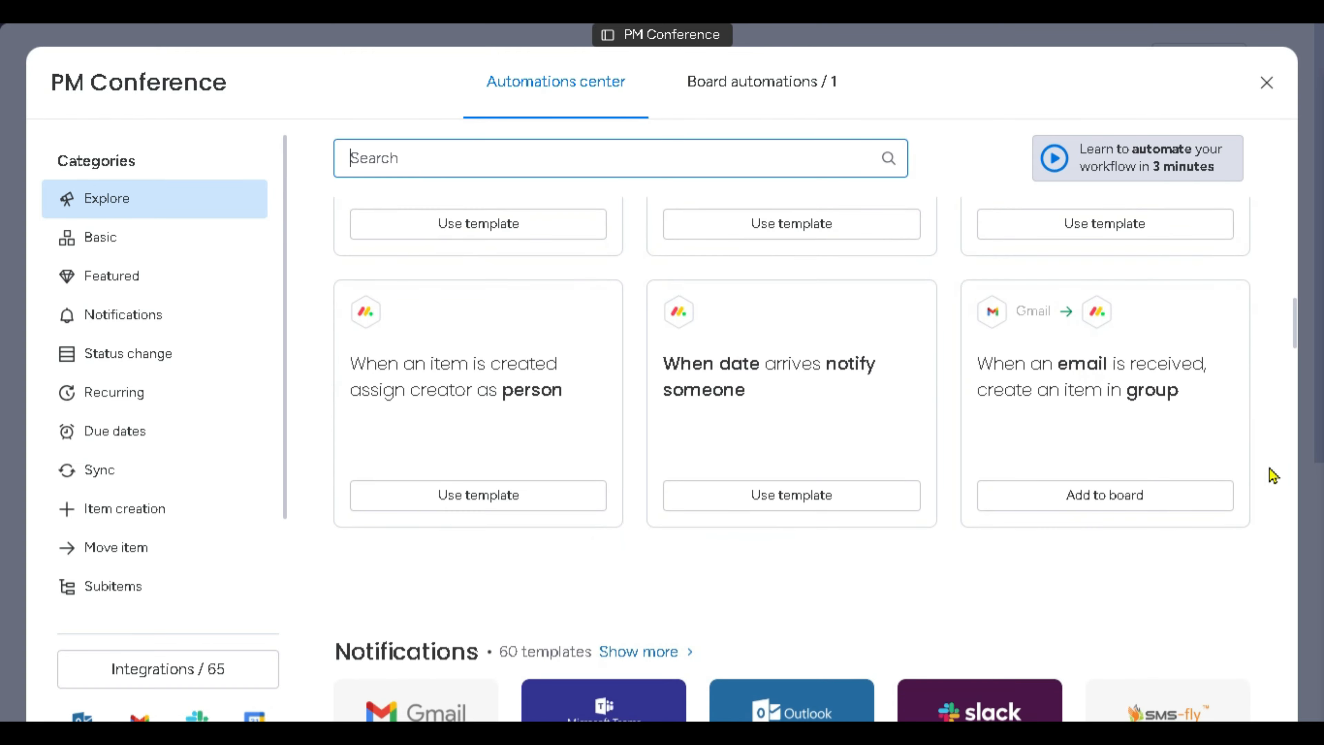
scroll(1274, 475, "down", 7)
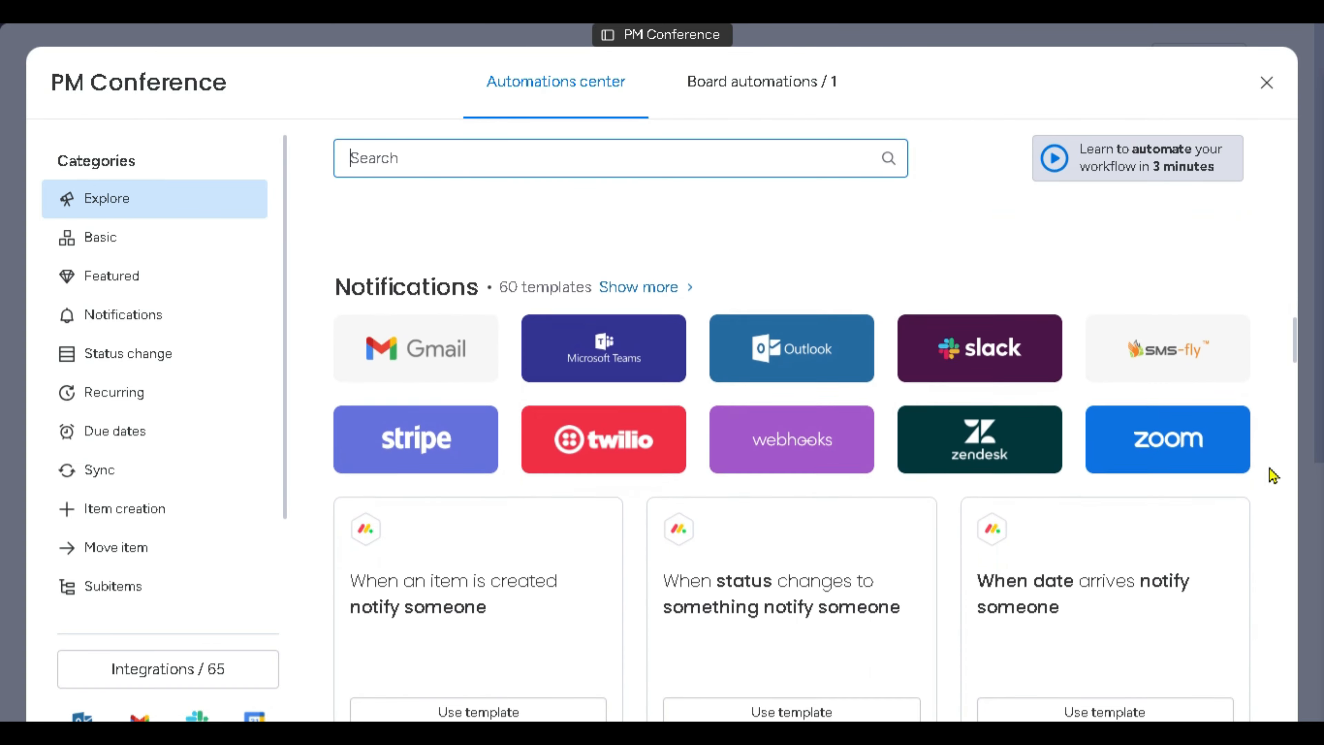
scroll(1274, 476, "down", 8)
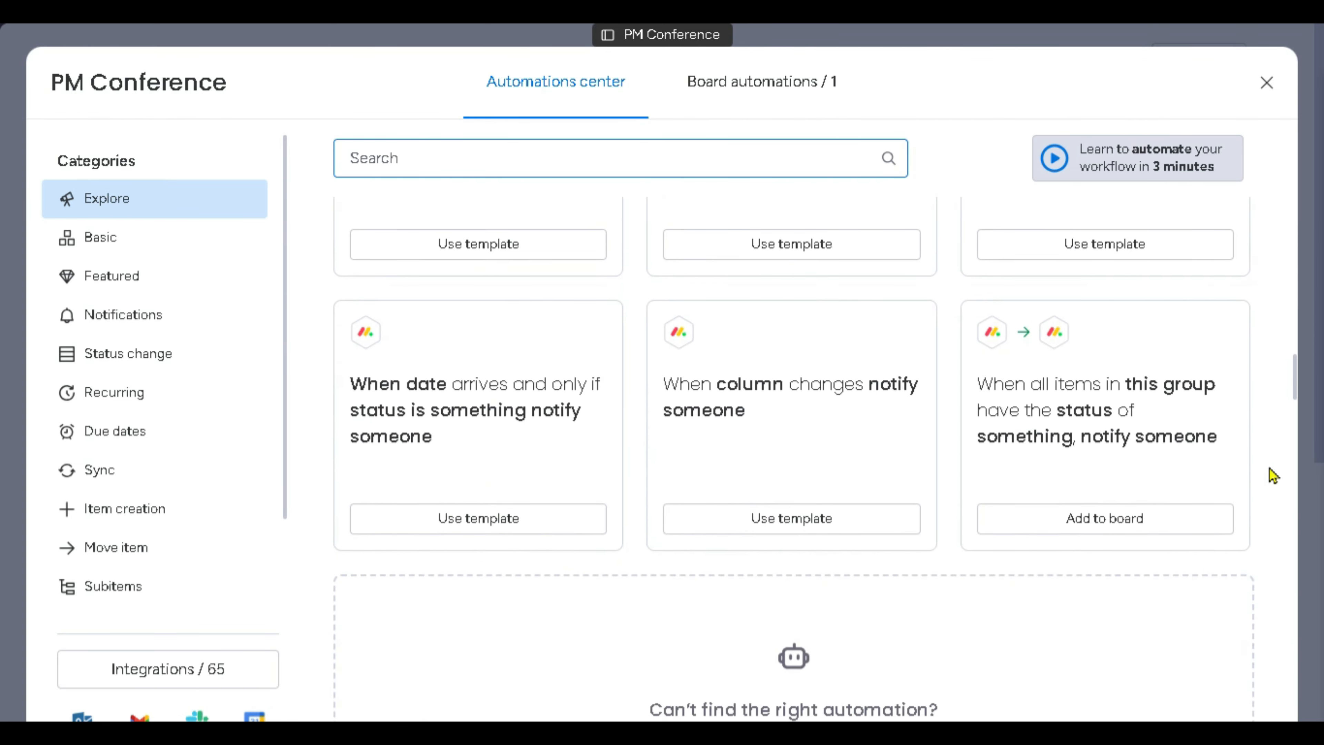
scroll(1274, 475, "up", 10)
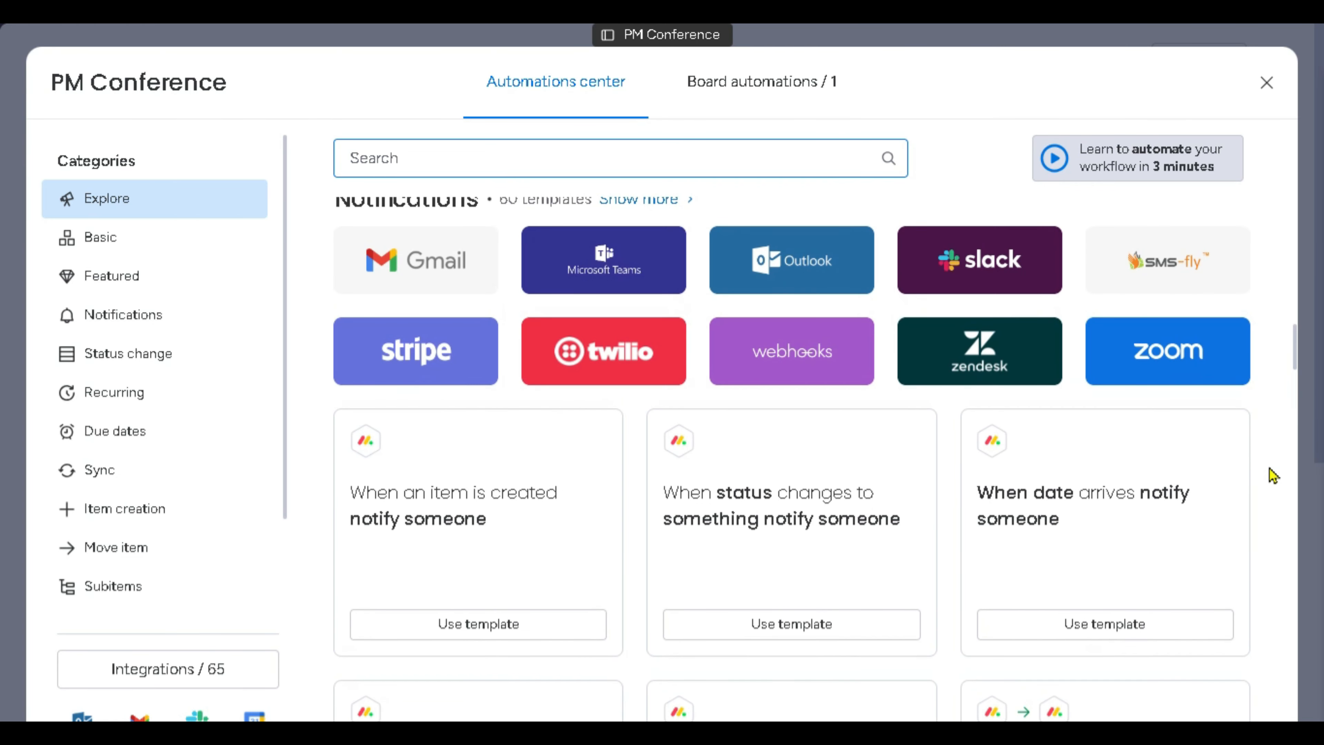
scroll(1274, 475, "up", 5)
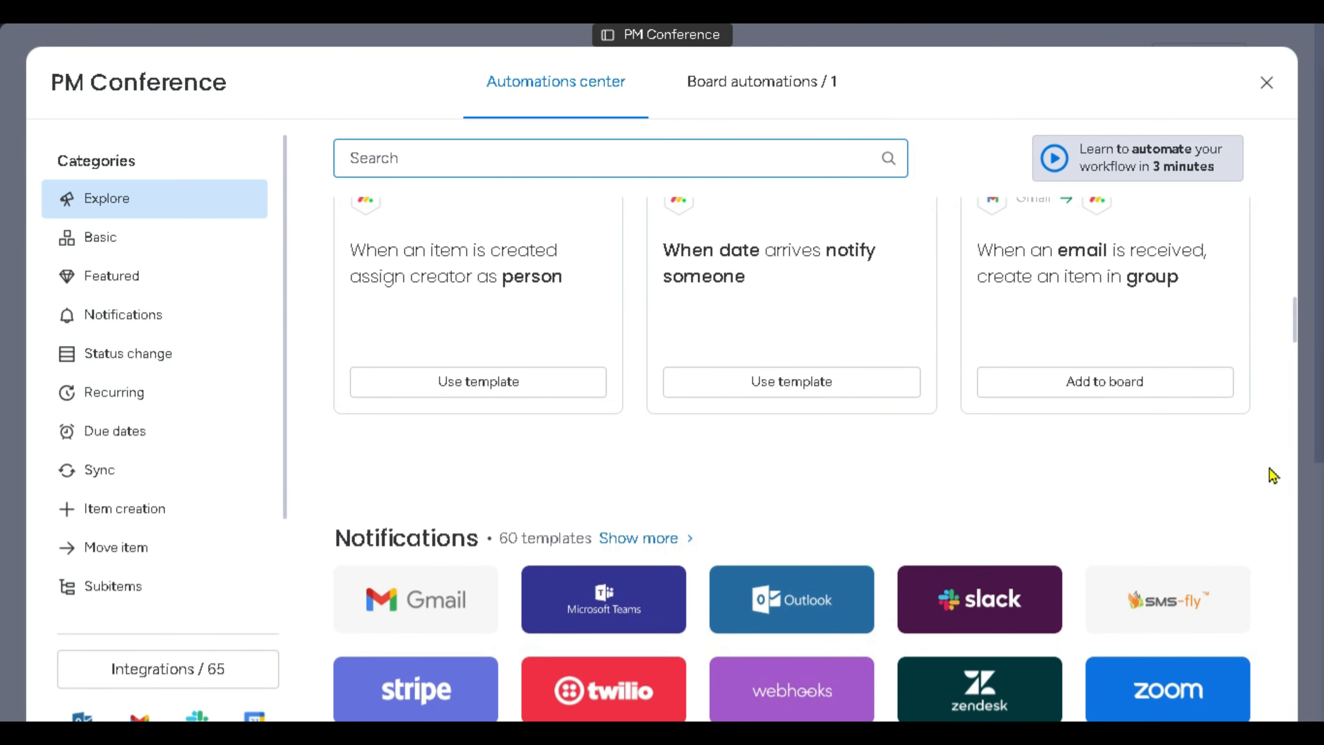
scroll(1273, 475, "up", 5)
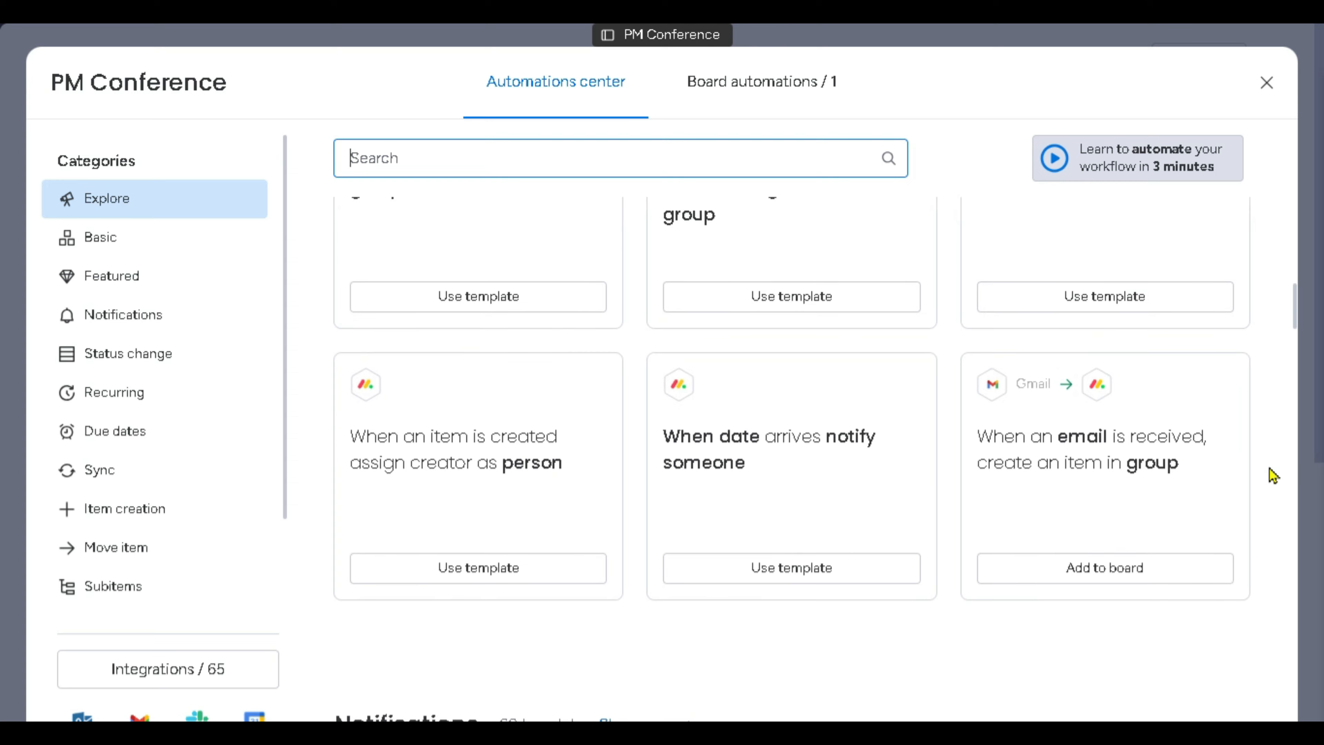
scroll(1273, 475, "up", 5)
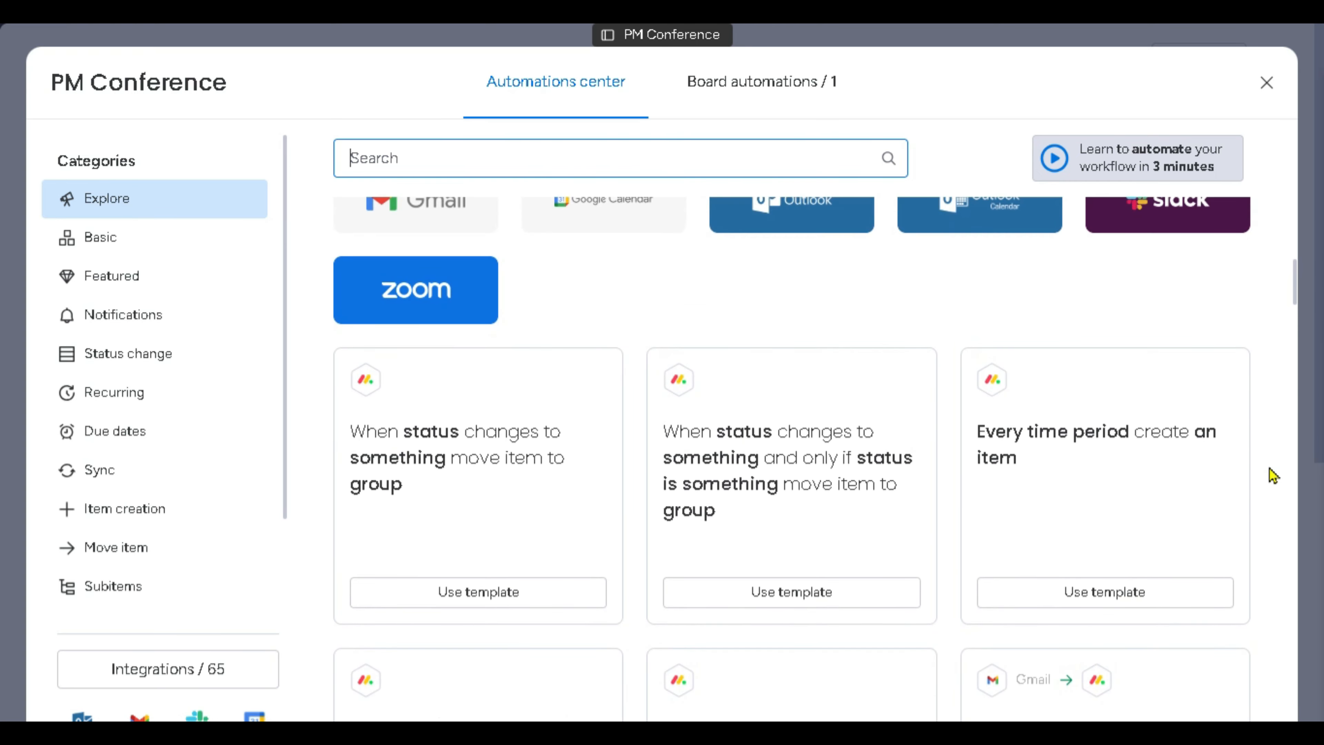
scroll(1274, 476, "up", 10)
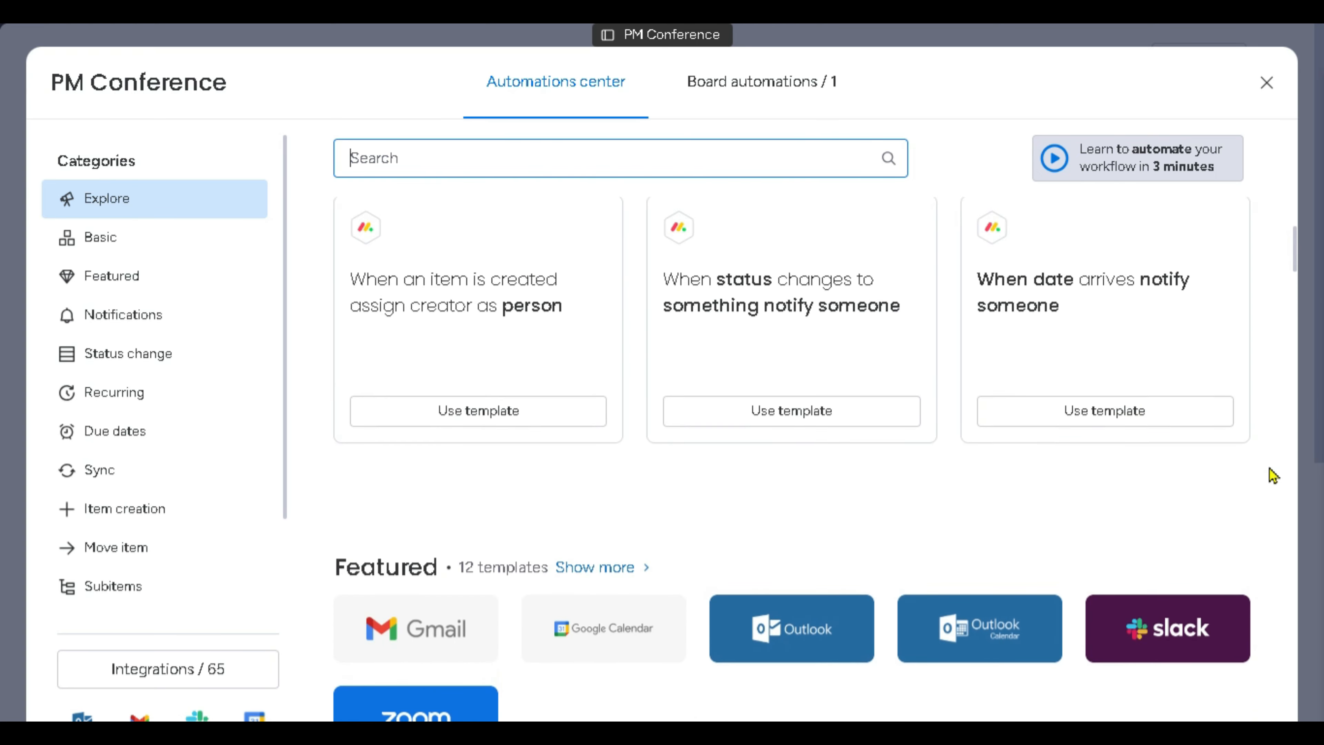
scroll(1273, 475, "up", 4)
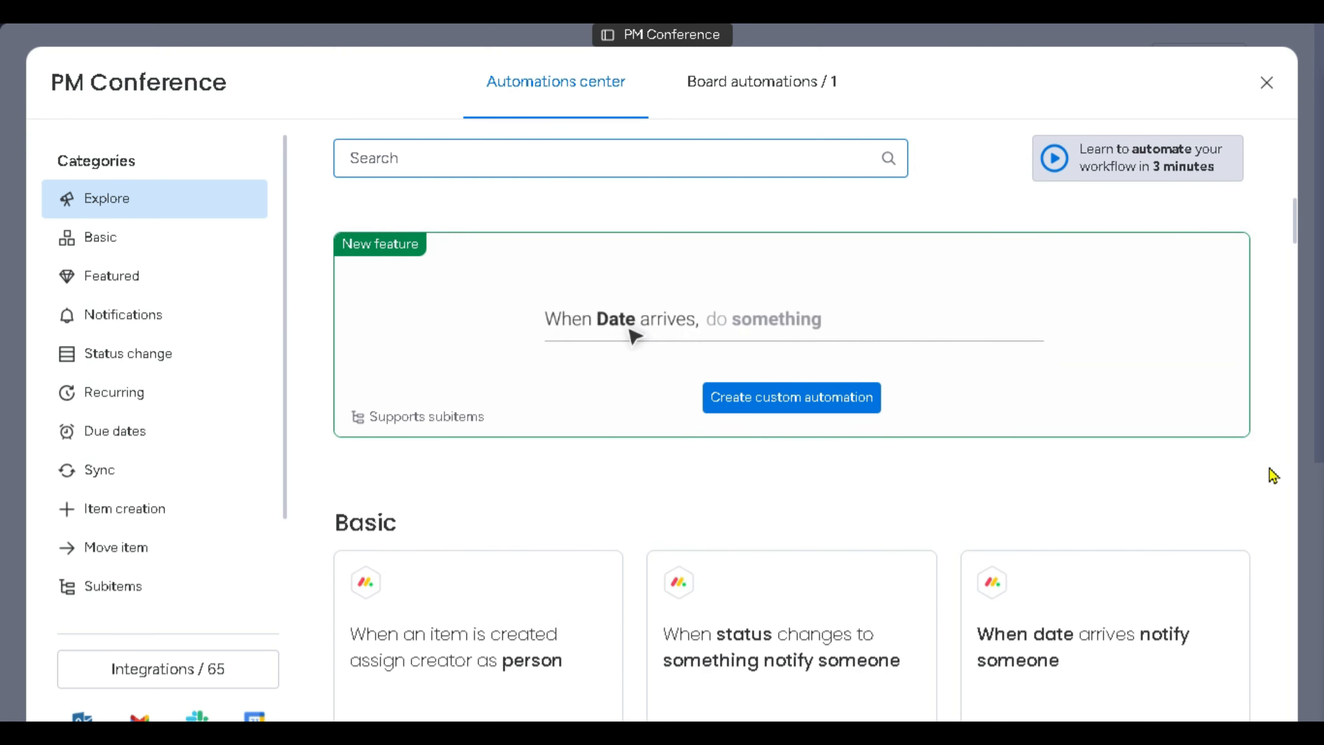
Search the automation templates for "subitems" and open the one that changes an item's status when all its subitems share a status.
left_click(506, 158)
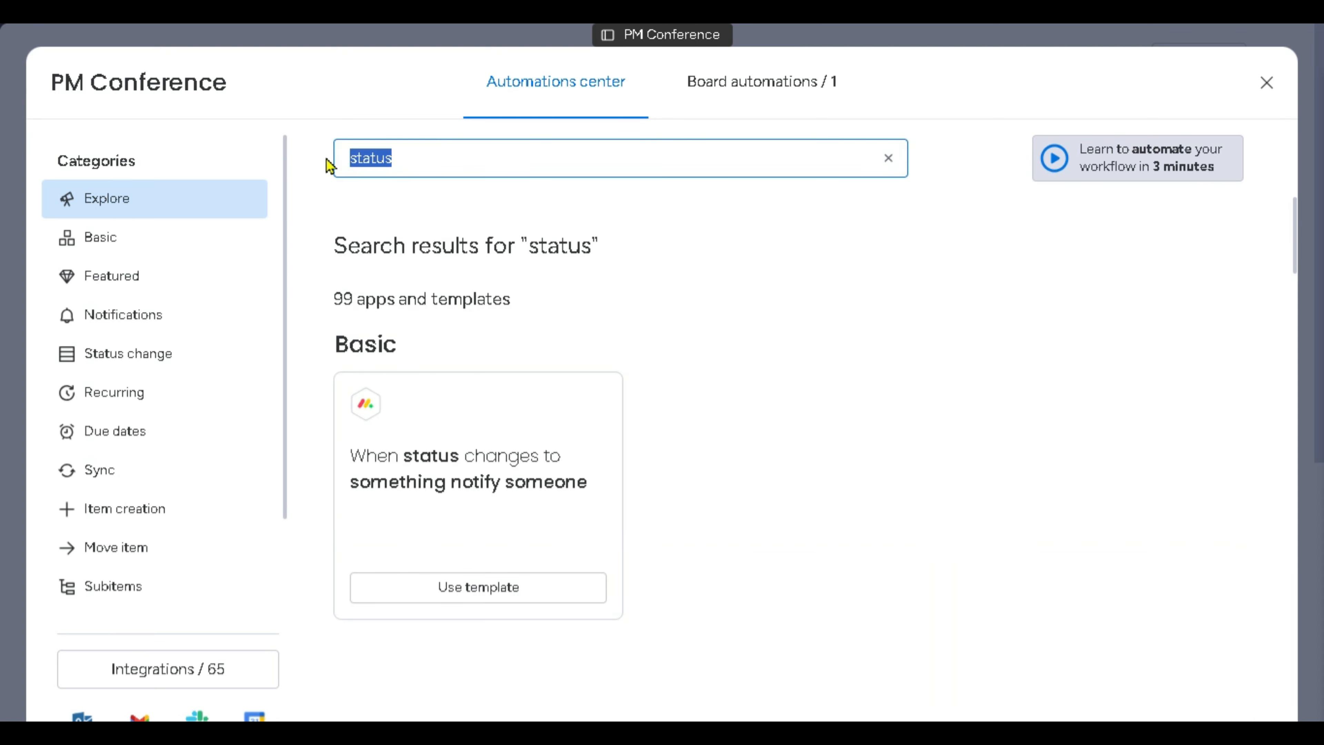
type("s")
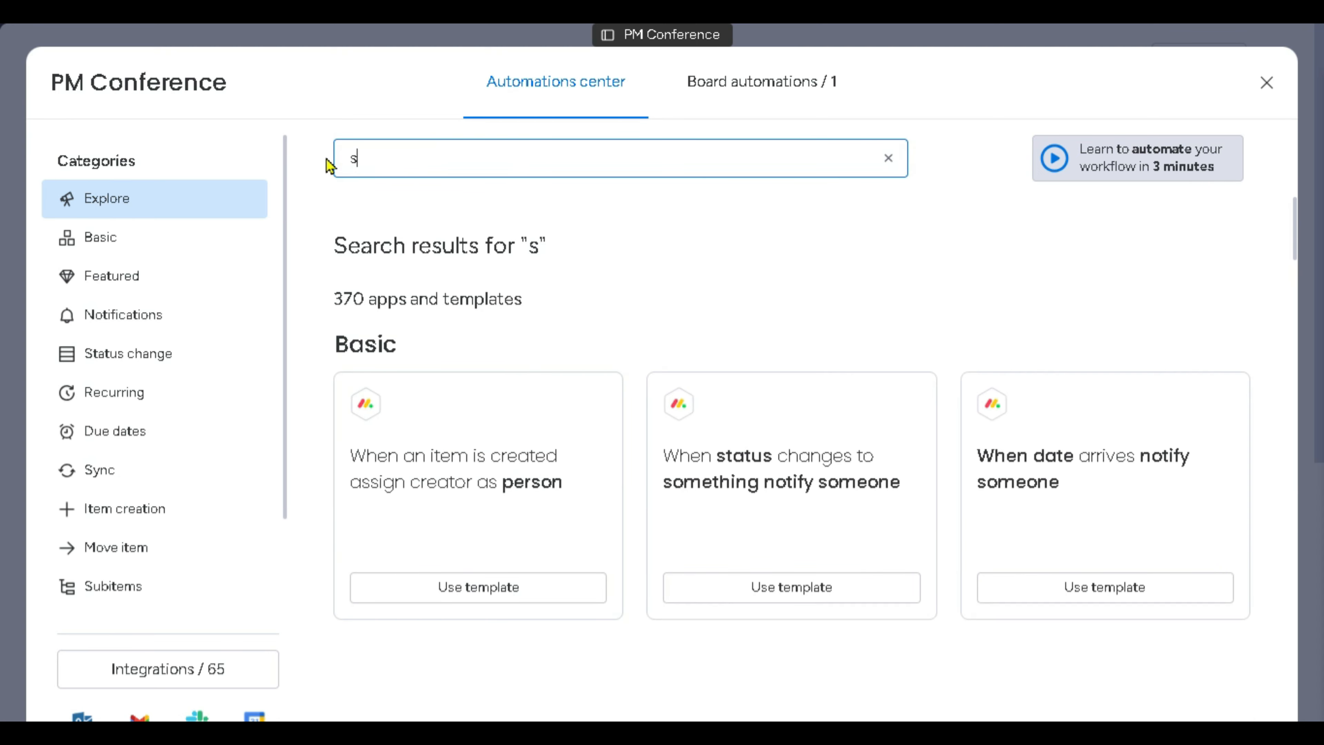
type("ubite")
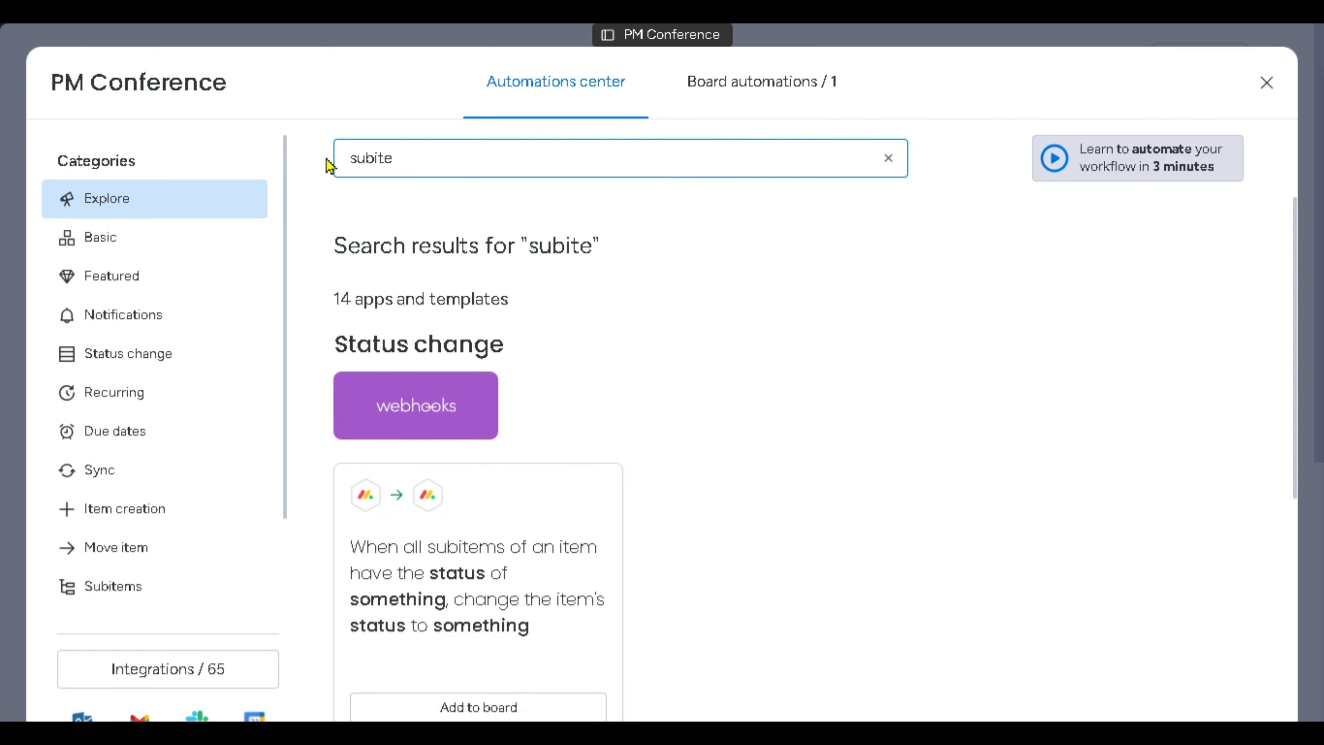
type("ms")
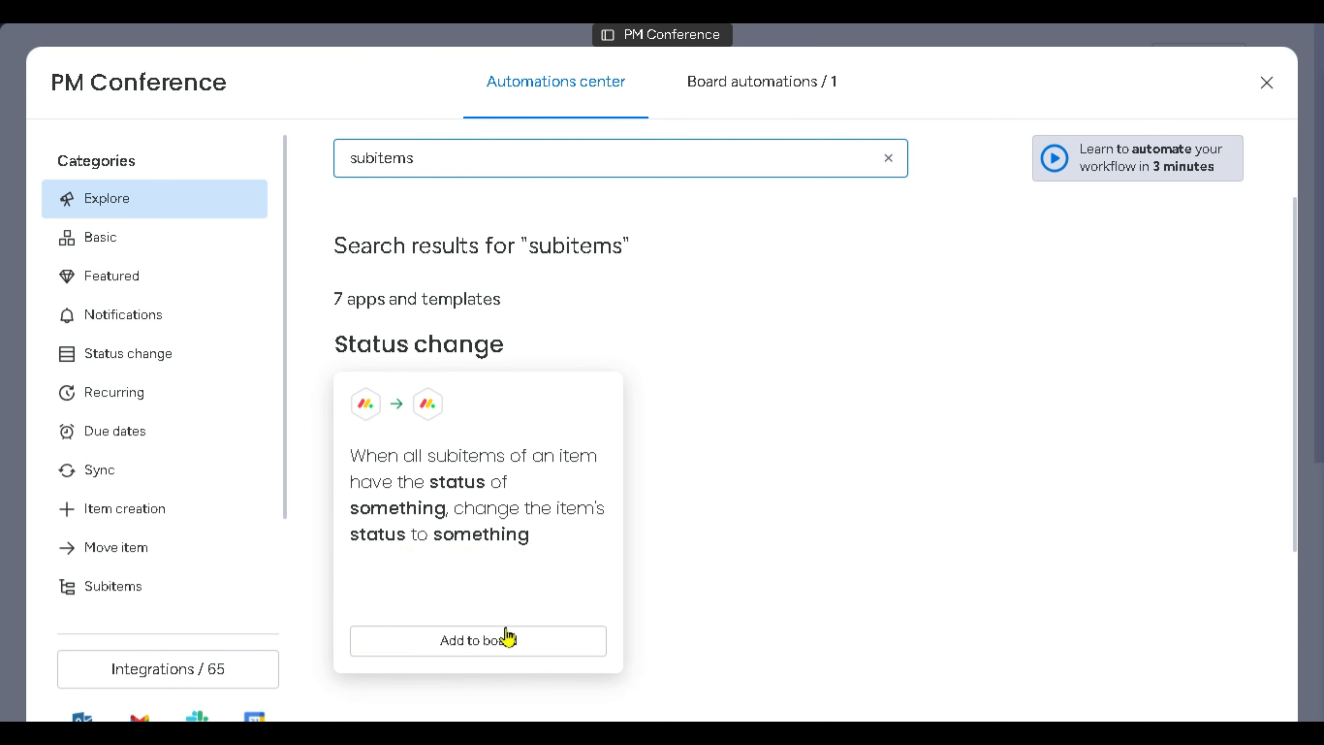
left_click(505, 647)
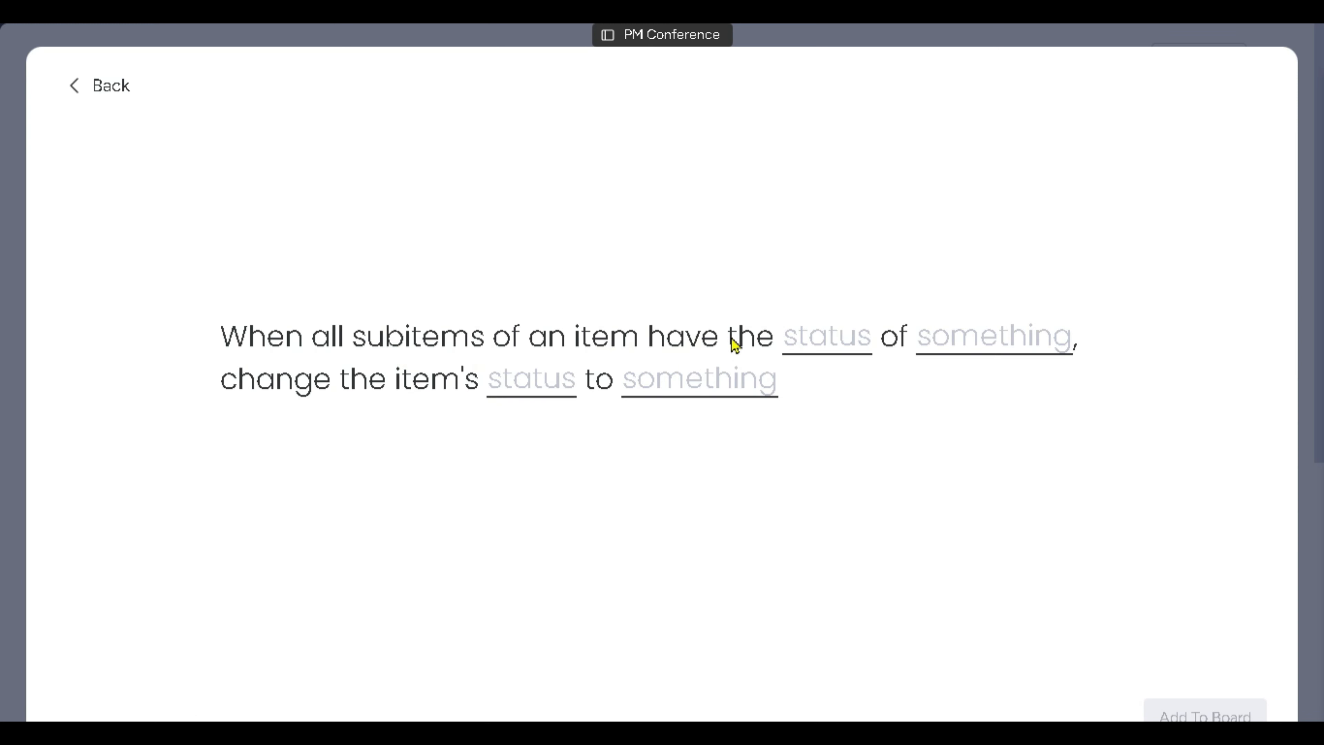
Set the automation to change the item's Status to Complete when all subitems have the subitem Status Done, and add it to the board.
left_click(833, 357)
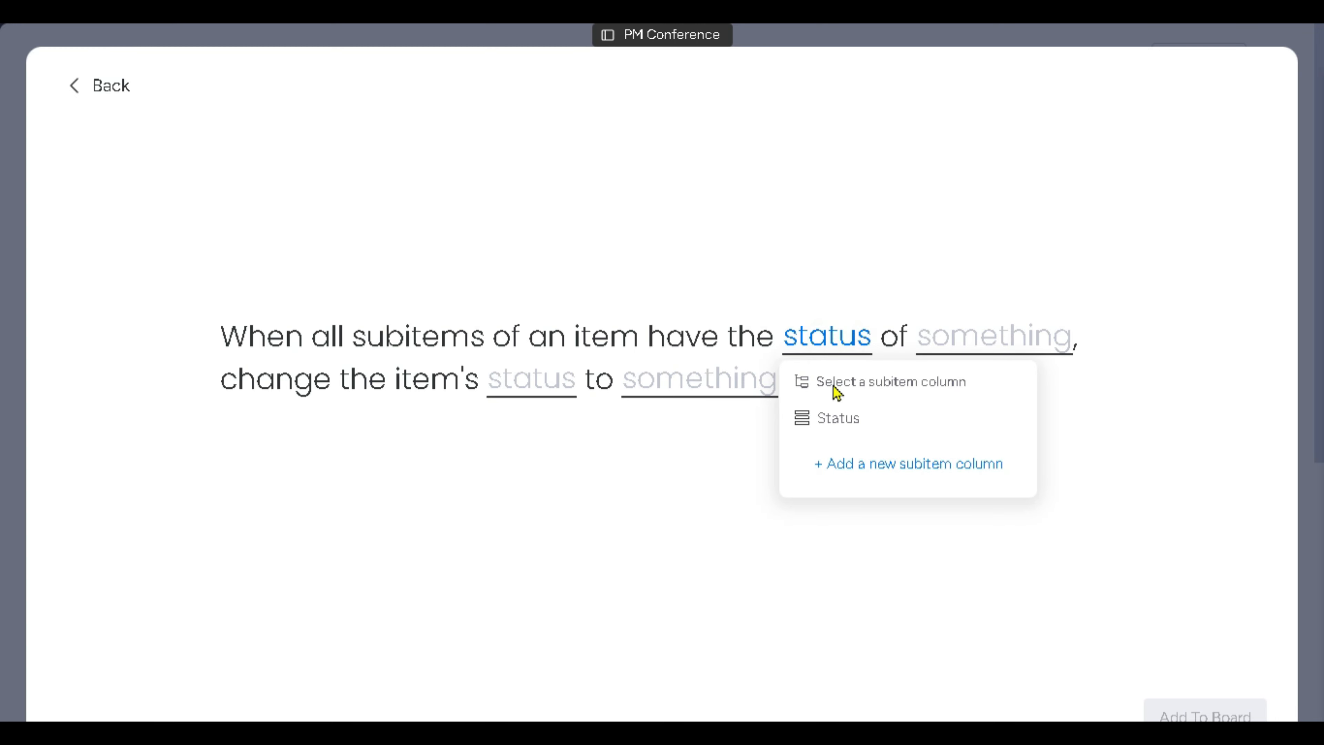
left_click(841, 415)
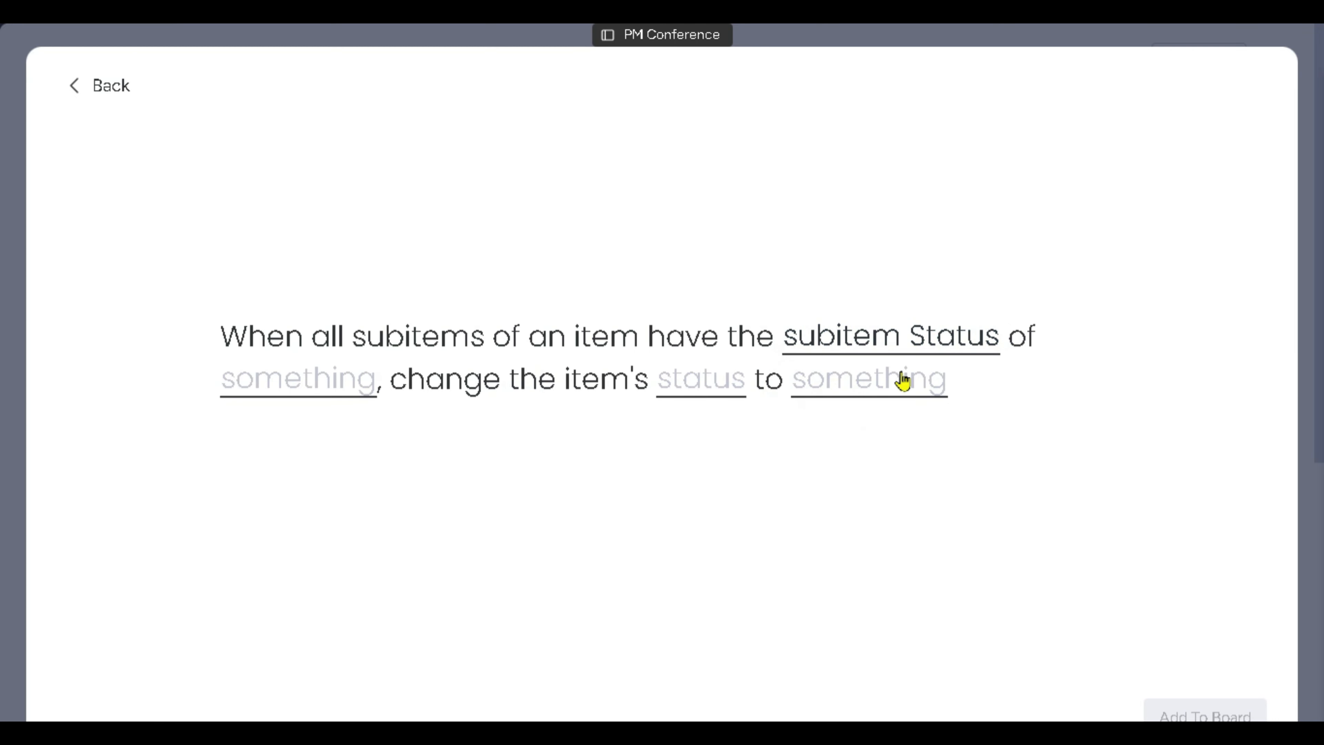
left_click(263, 395)
left_click(273, 584)
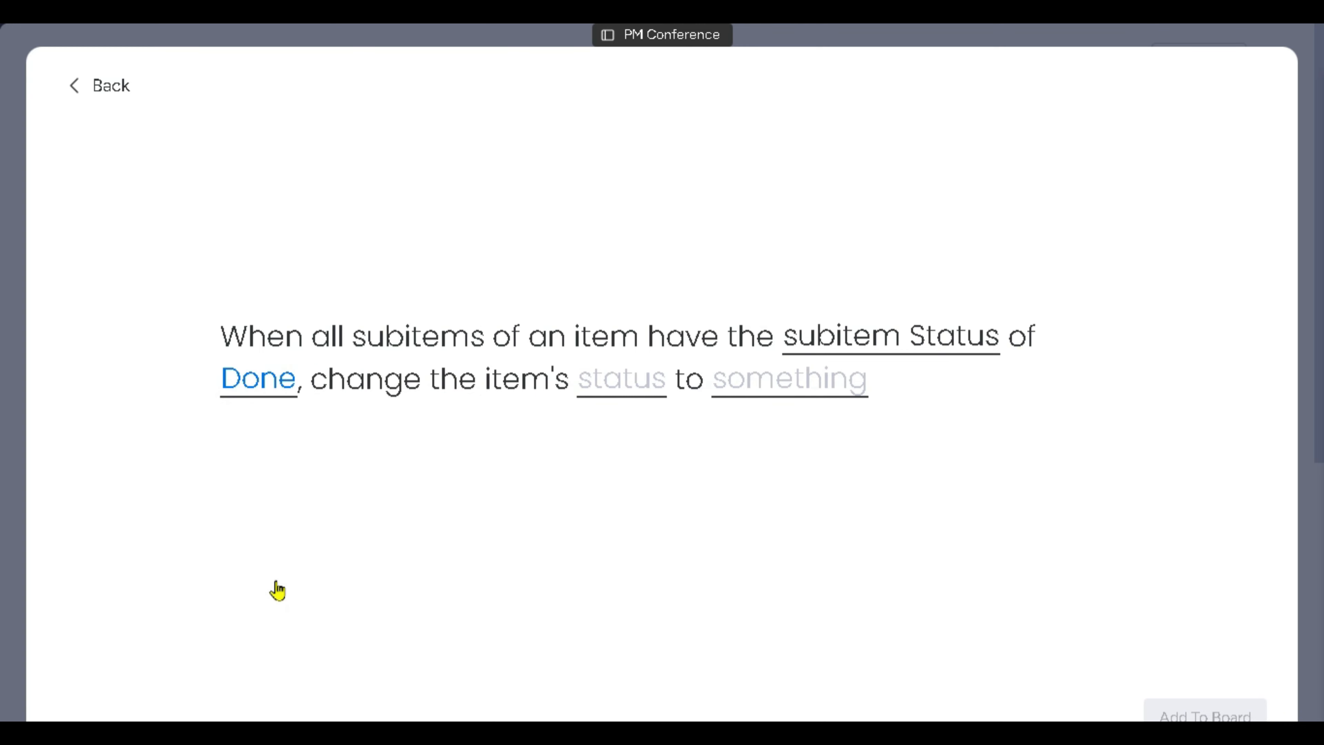
left_click(616, 385)
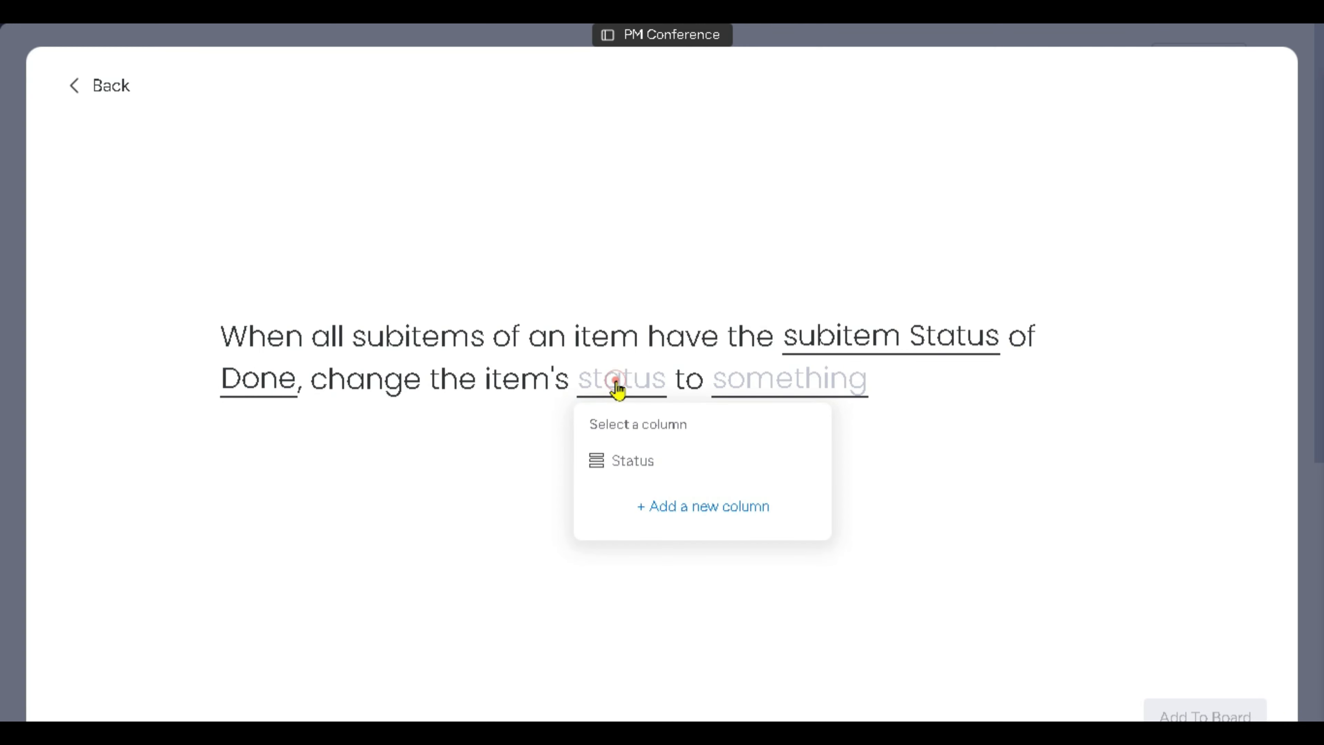
left_click(628, 459)
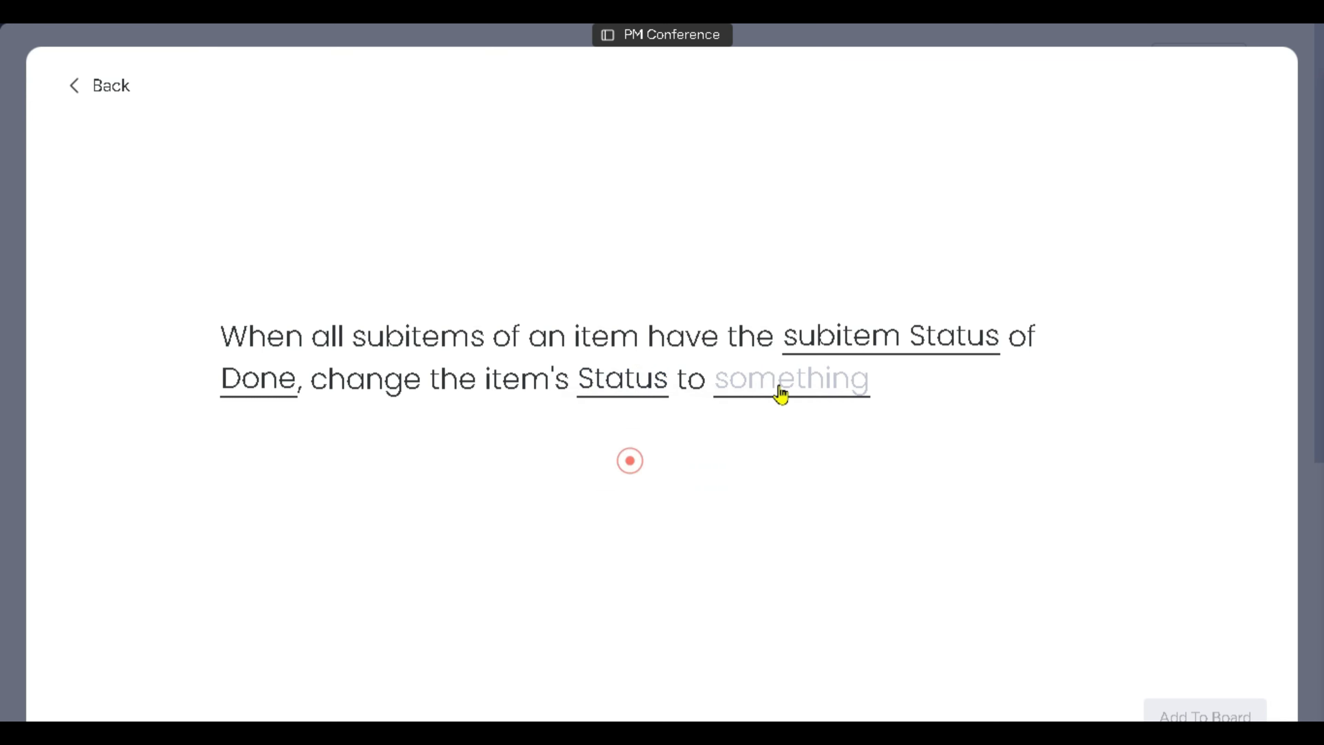
left_click(790, 381)
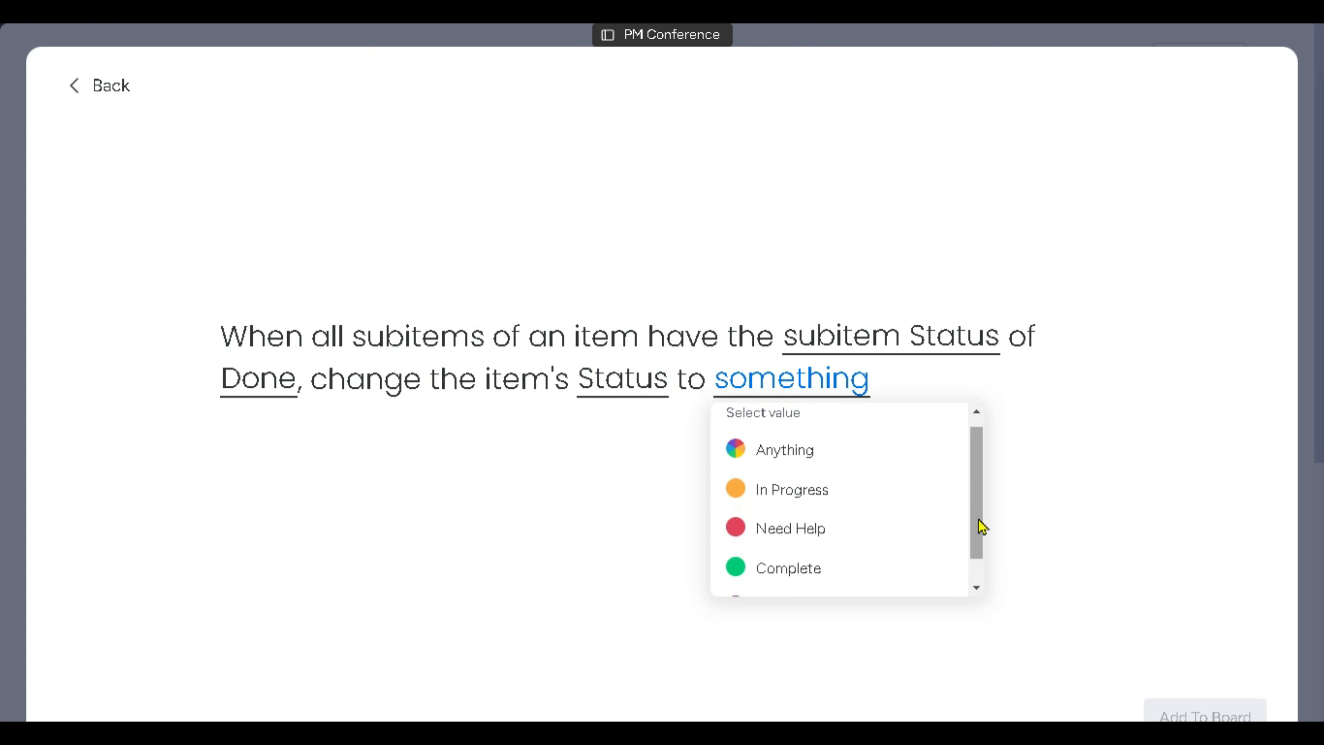
left_click_drag(977, 515, 980, 561)
left_click(819, 552)
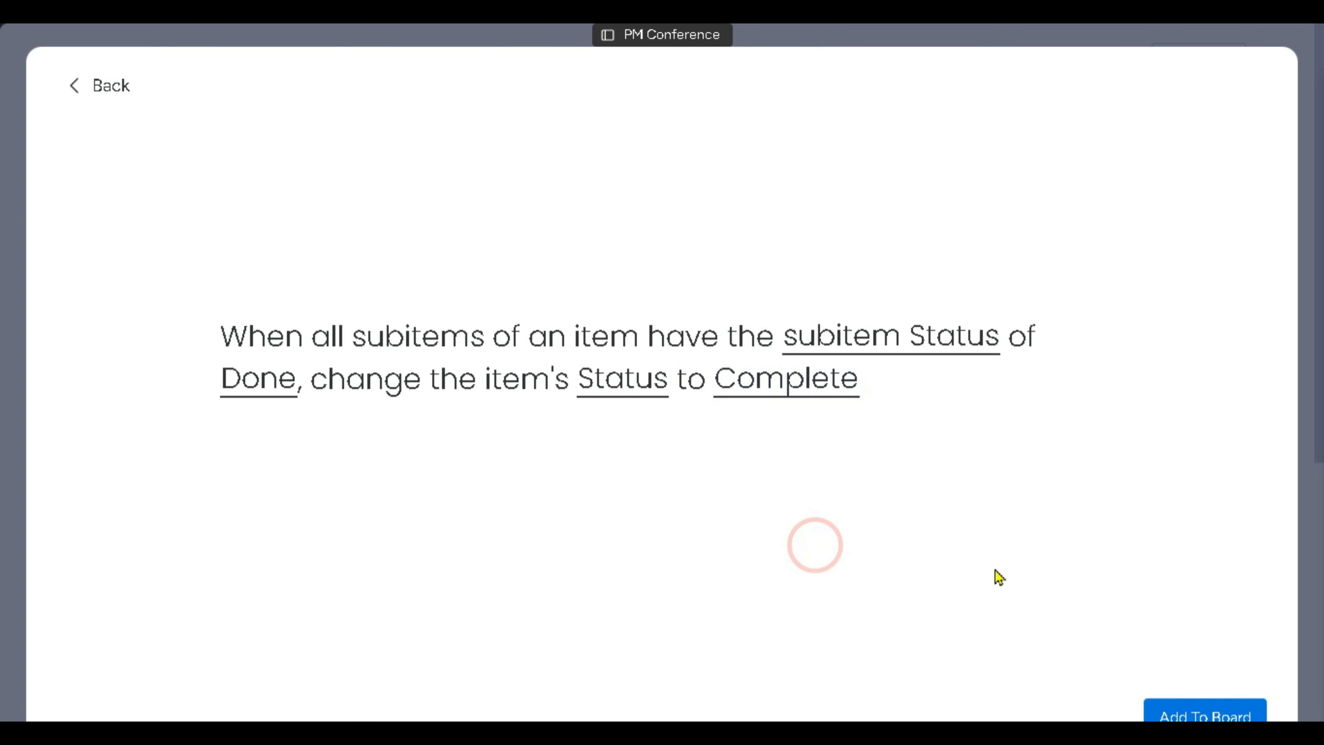
left_click(1197, 718)
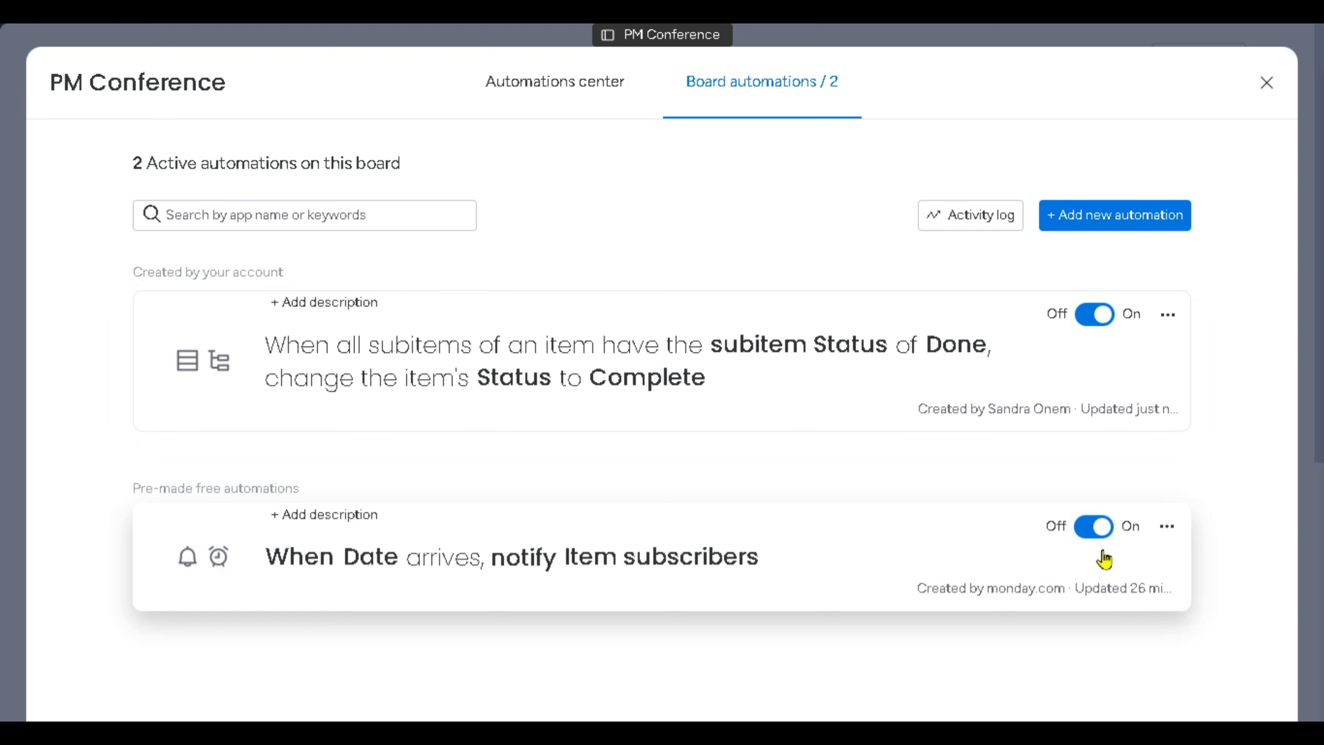
Turn the automation that notifies item subscribers when Date arrives off and back on.
left_click(1091, 534)
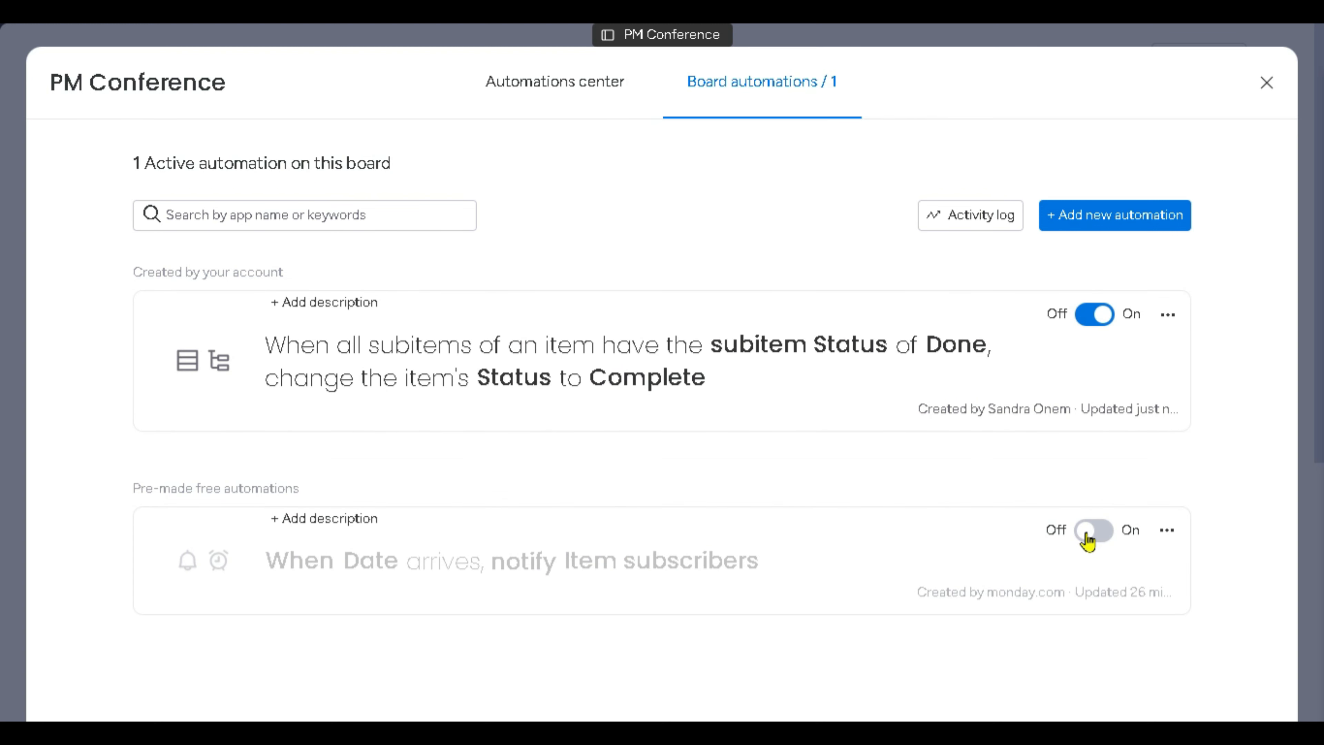
left_click(1089, 534)
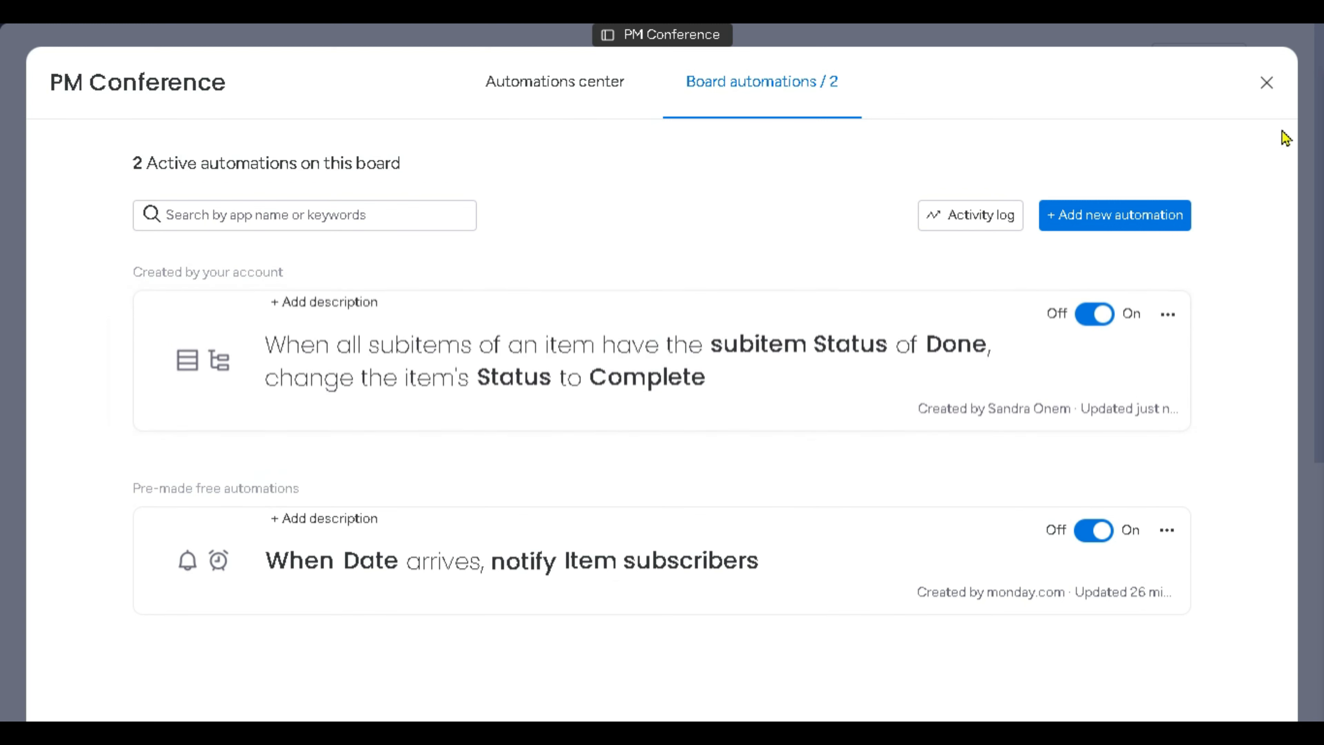
Return to the board and trigger the automation by setting Food's clearance certificate subitem to Working on it and back to Done.
left_click(1267, 84)
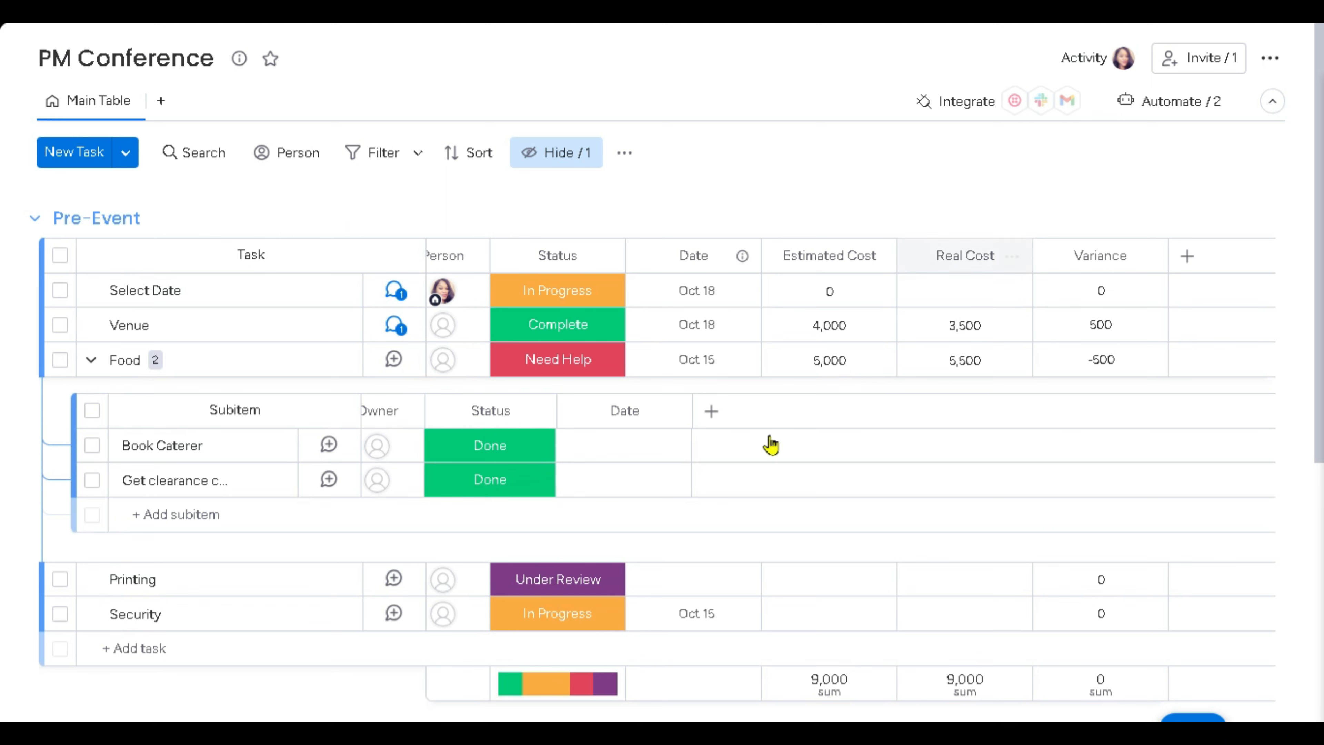
left_click(512, 492)
left_click(492, 581)
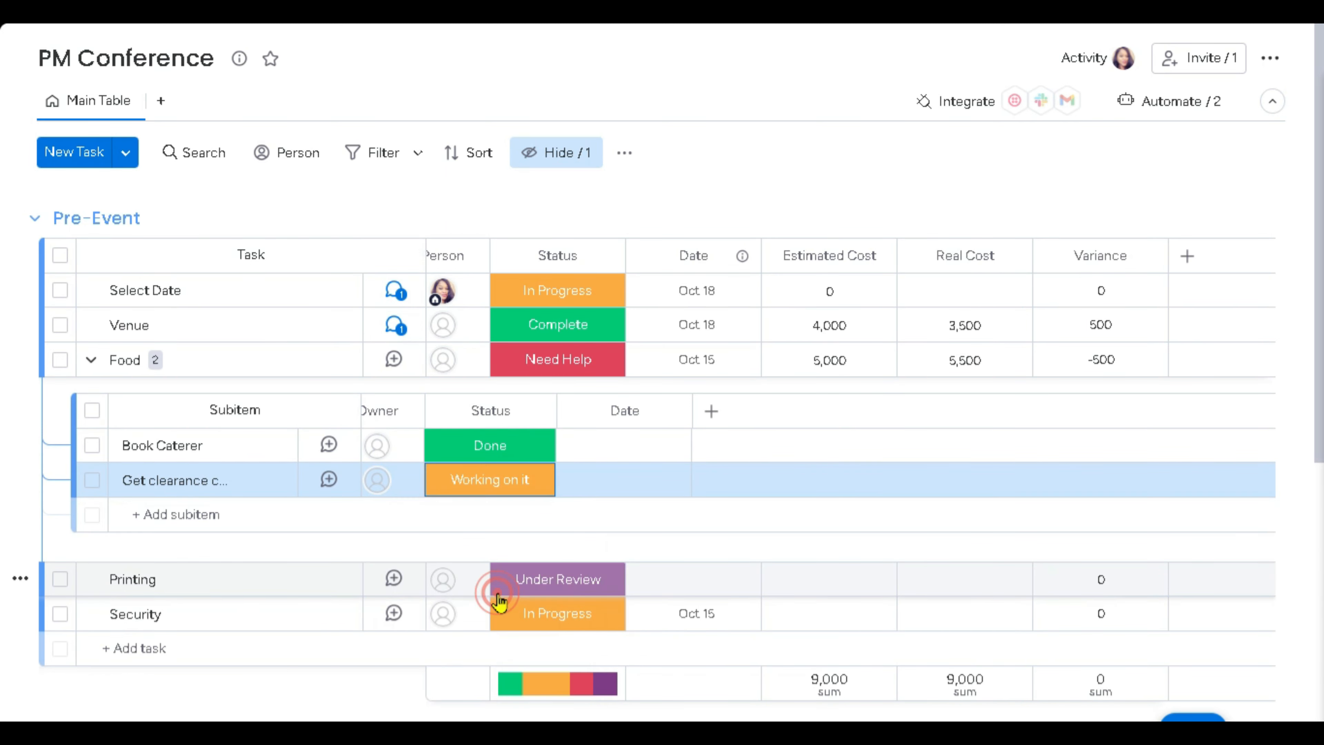
left_click(505, 489)
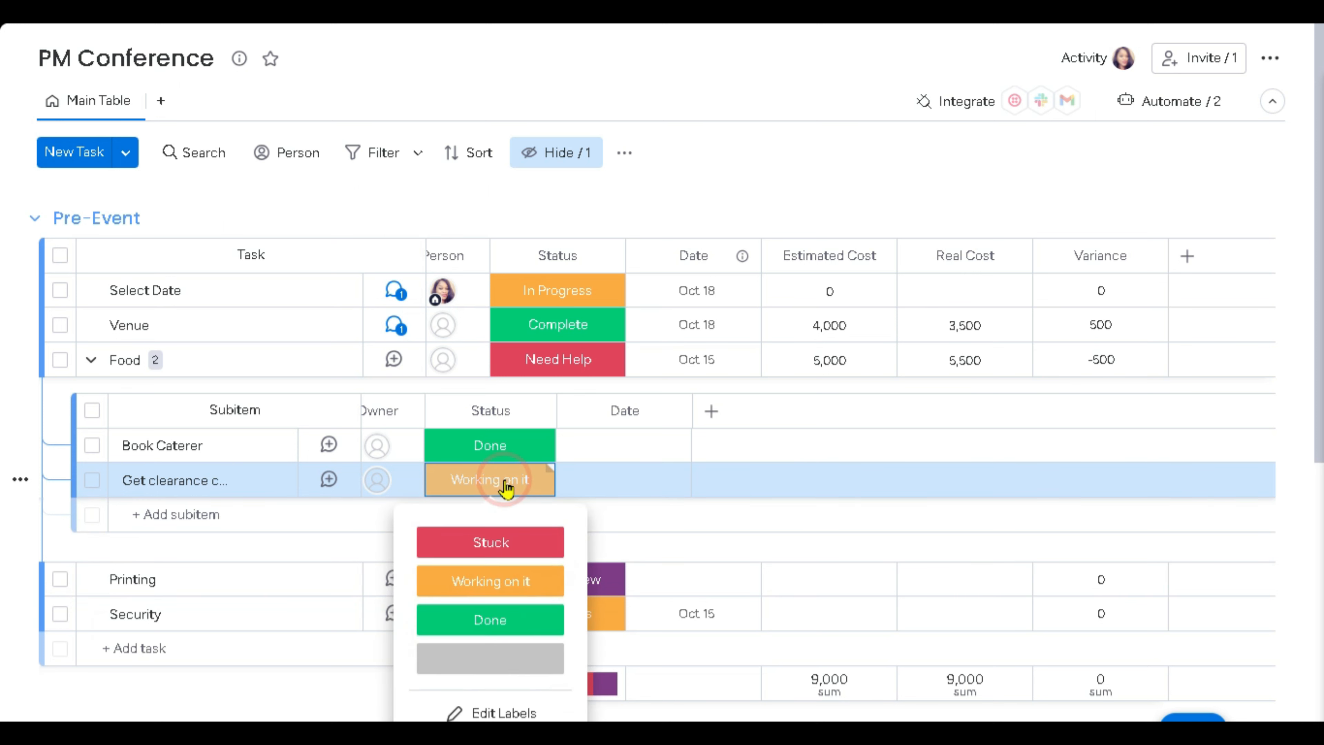
left_click(491, 621)
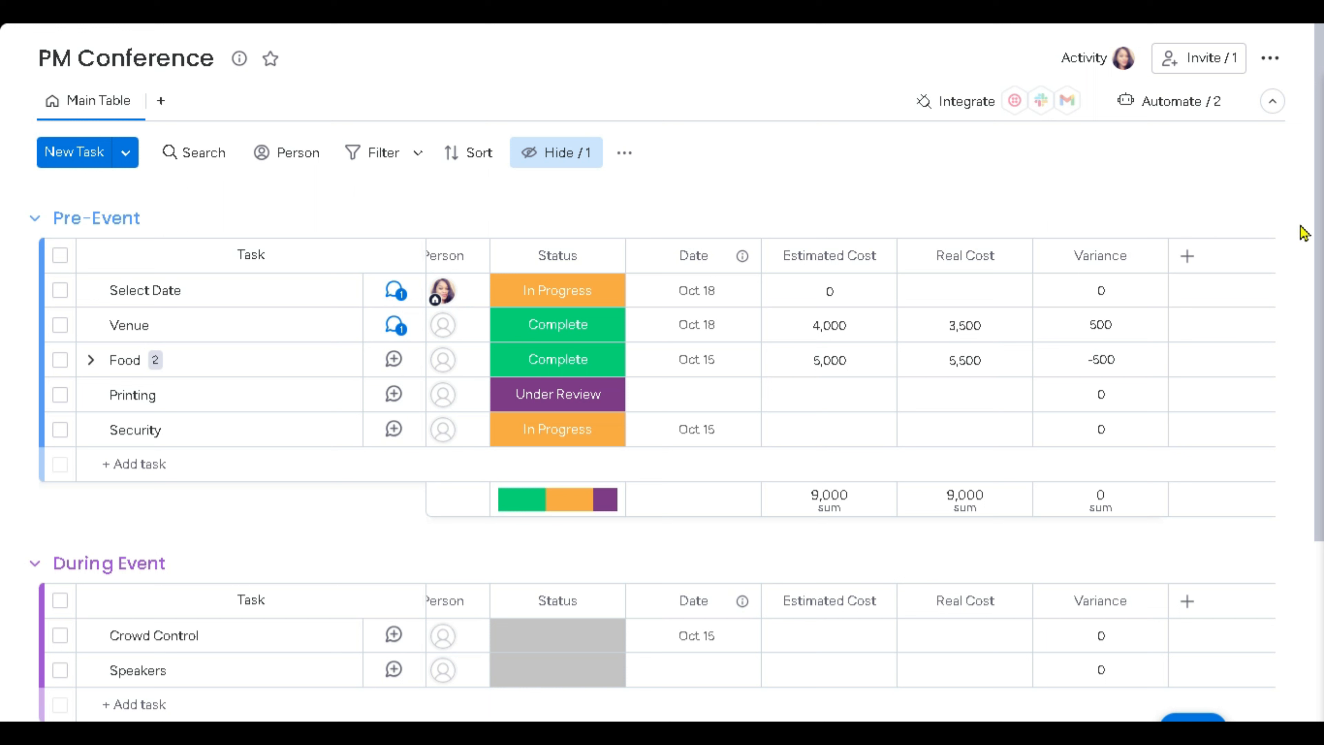
Add a Dependency column, try the Strict and No action modes, and save it in Flexible mode based on the Date column.
left_click(1188, 256)
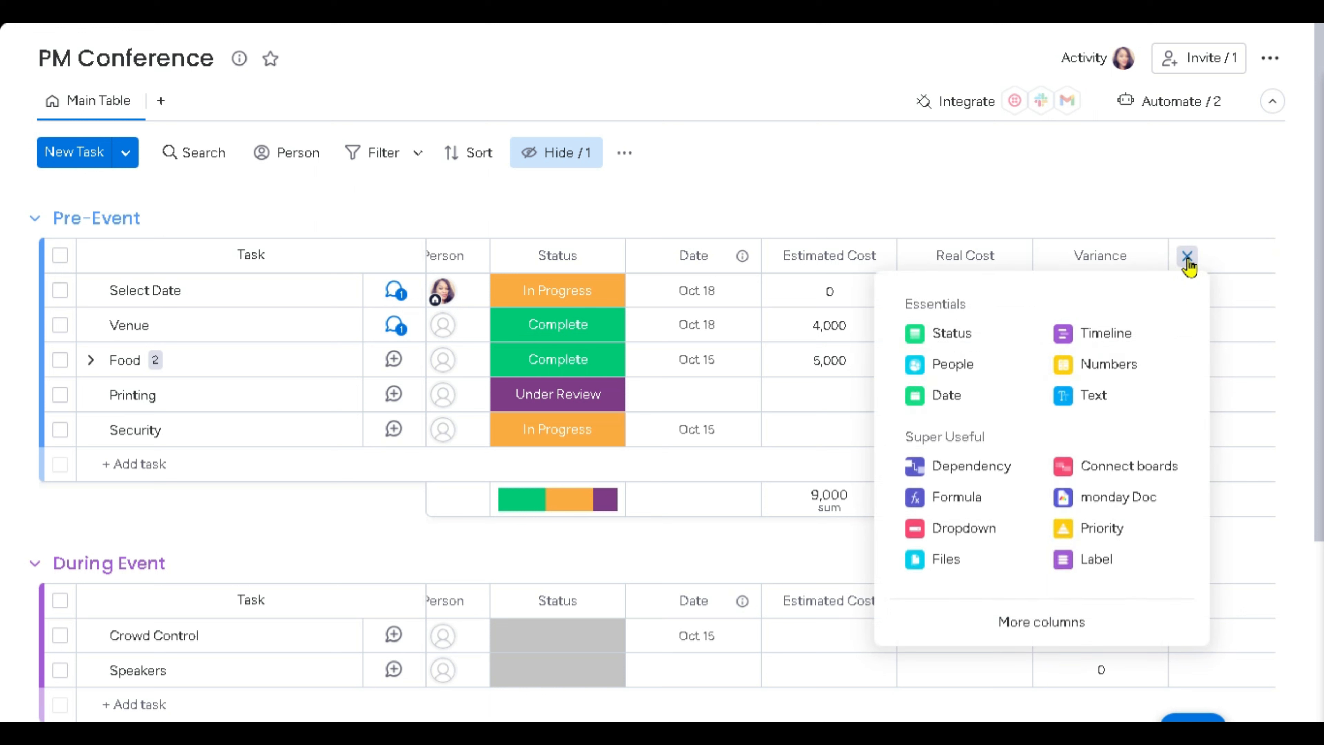
left_click(971, 470)
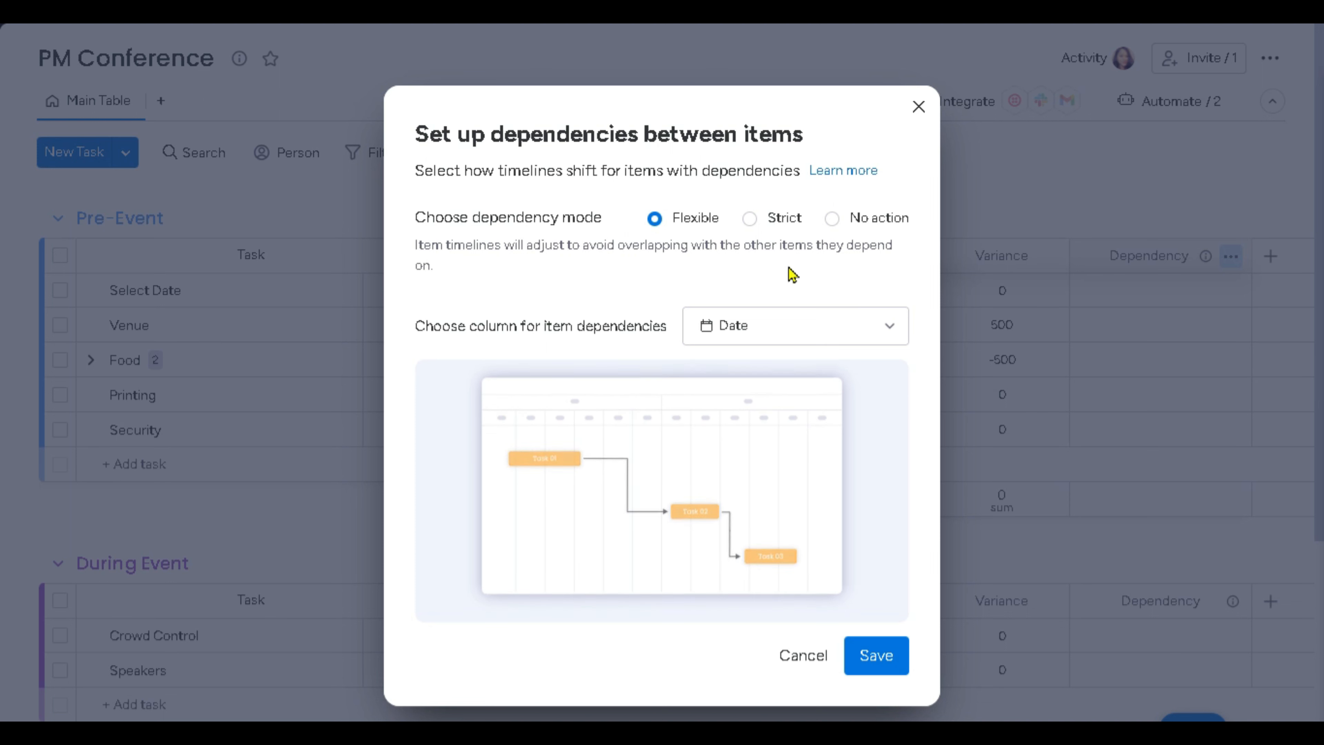
left_click(750, 220)
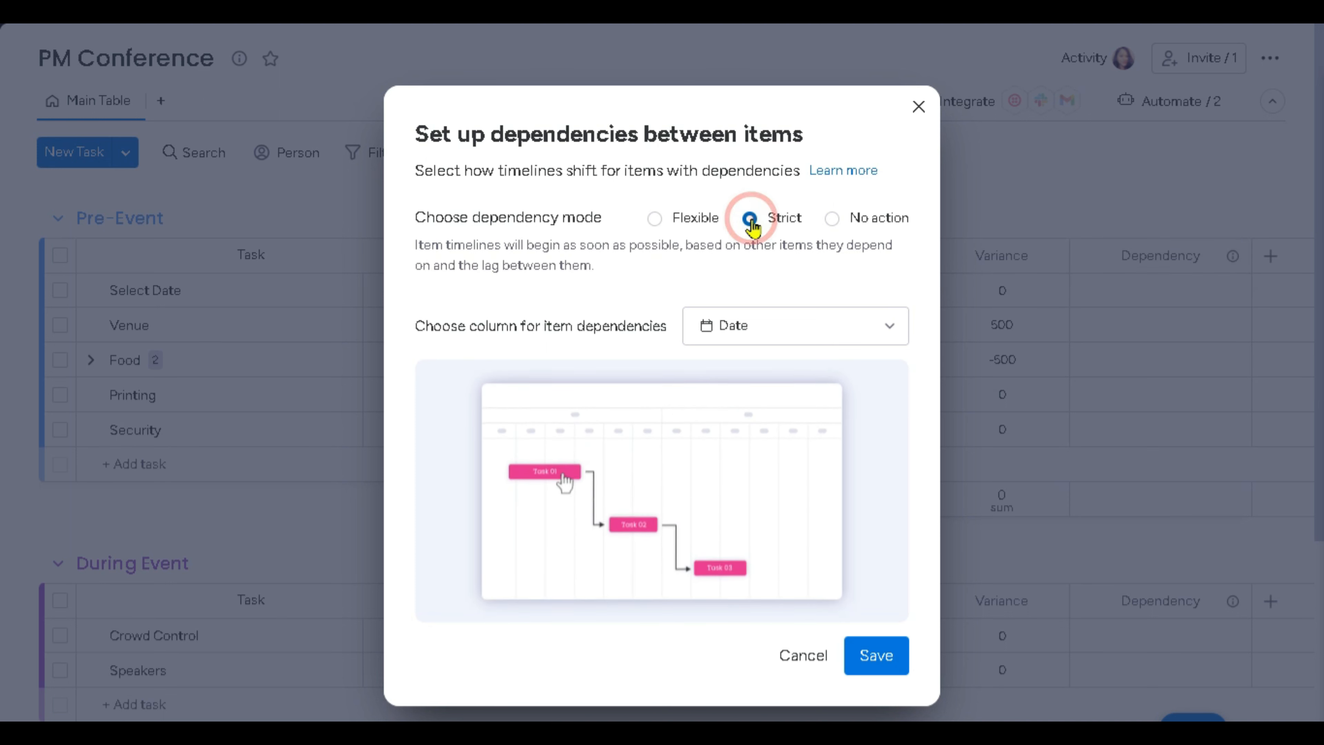
left_click(832, 221)
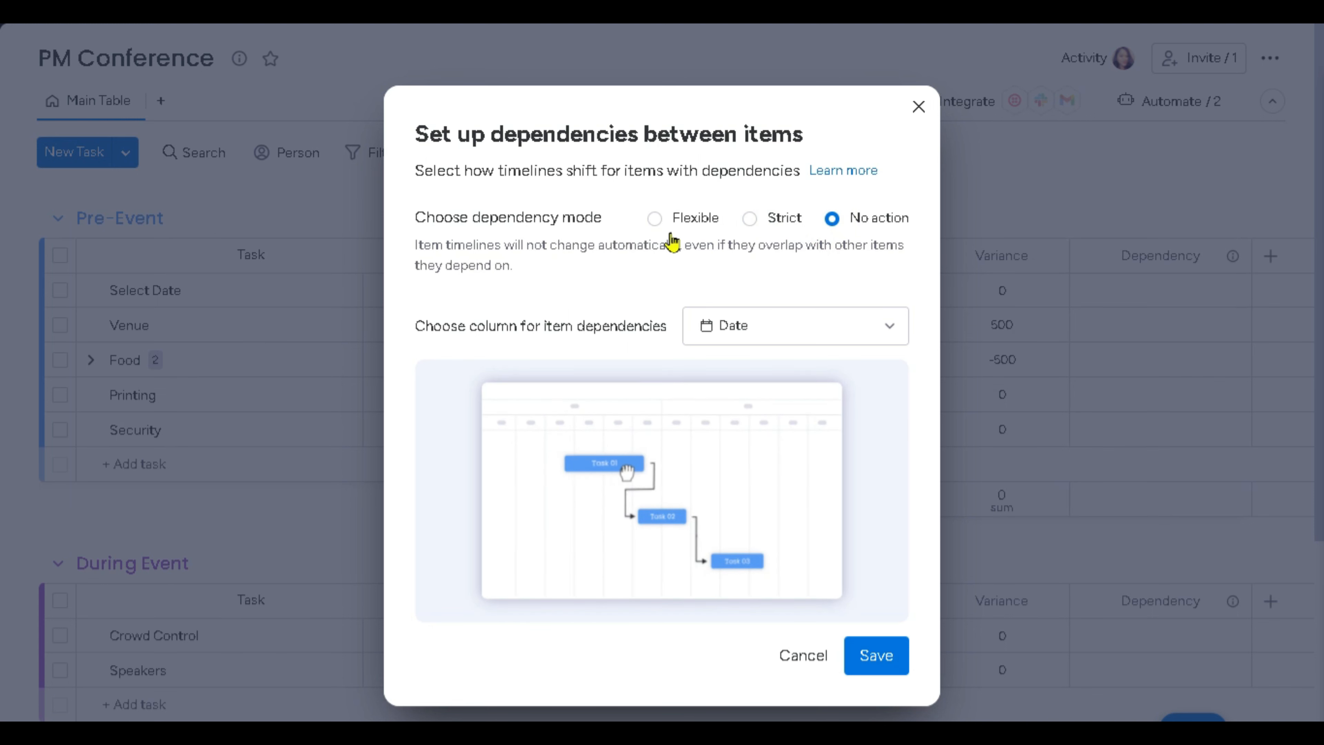
left_click(655, 219)
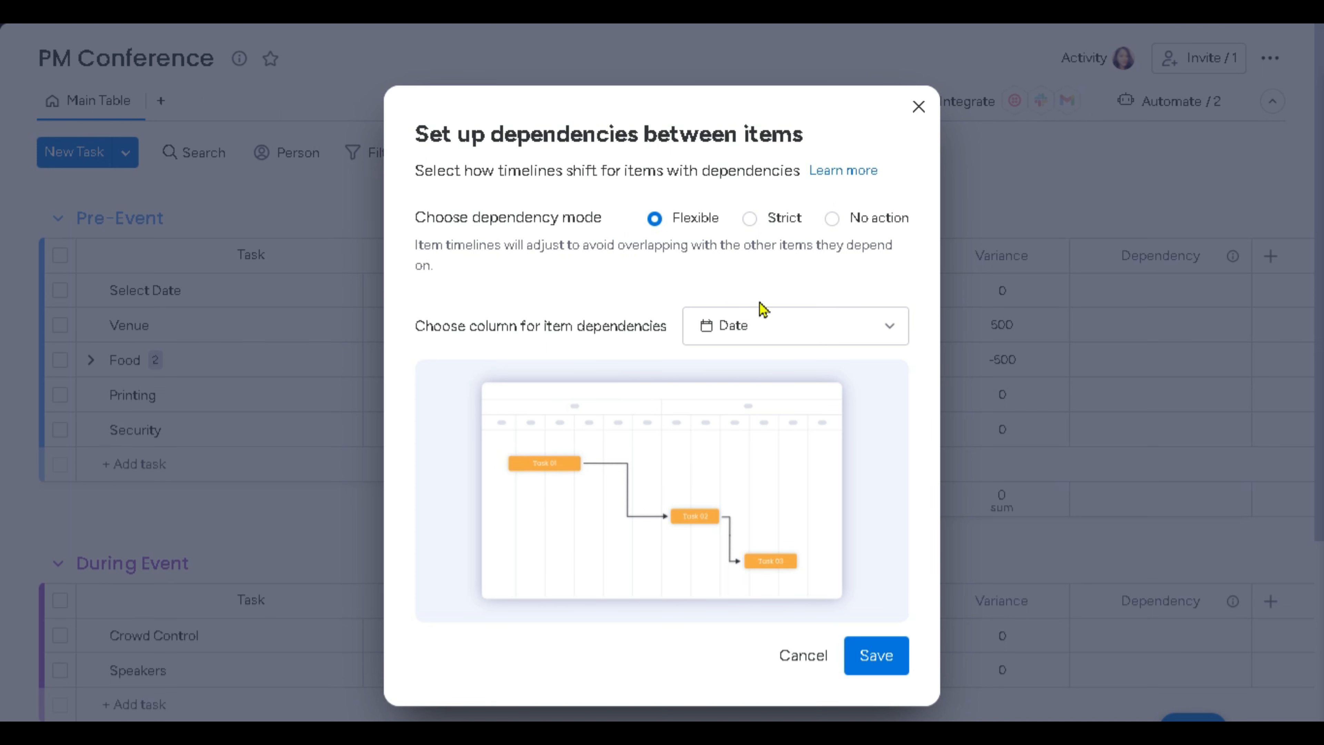
left_click(892, 327)
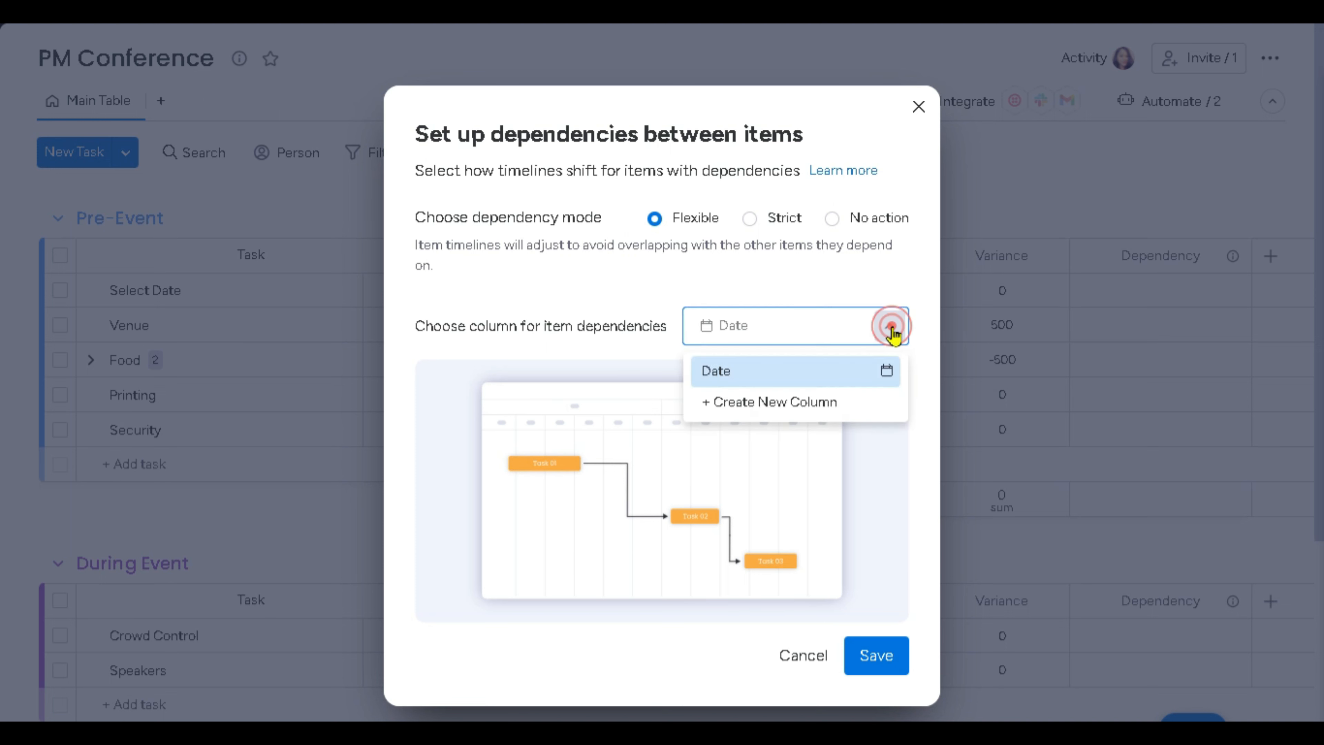
left_click(739, 377)
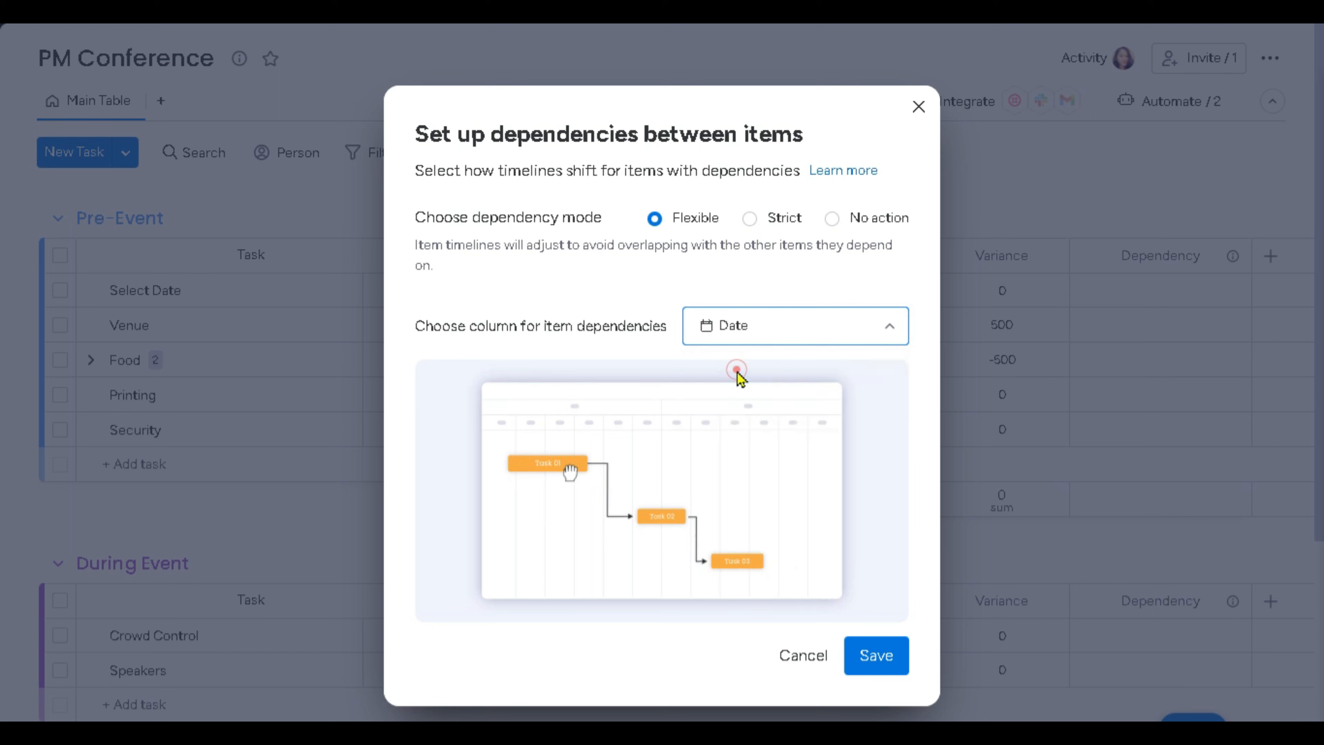
left_click(876, 656)
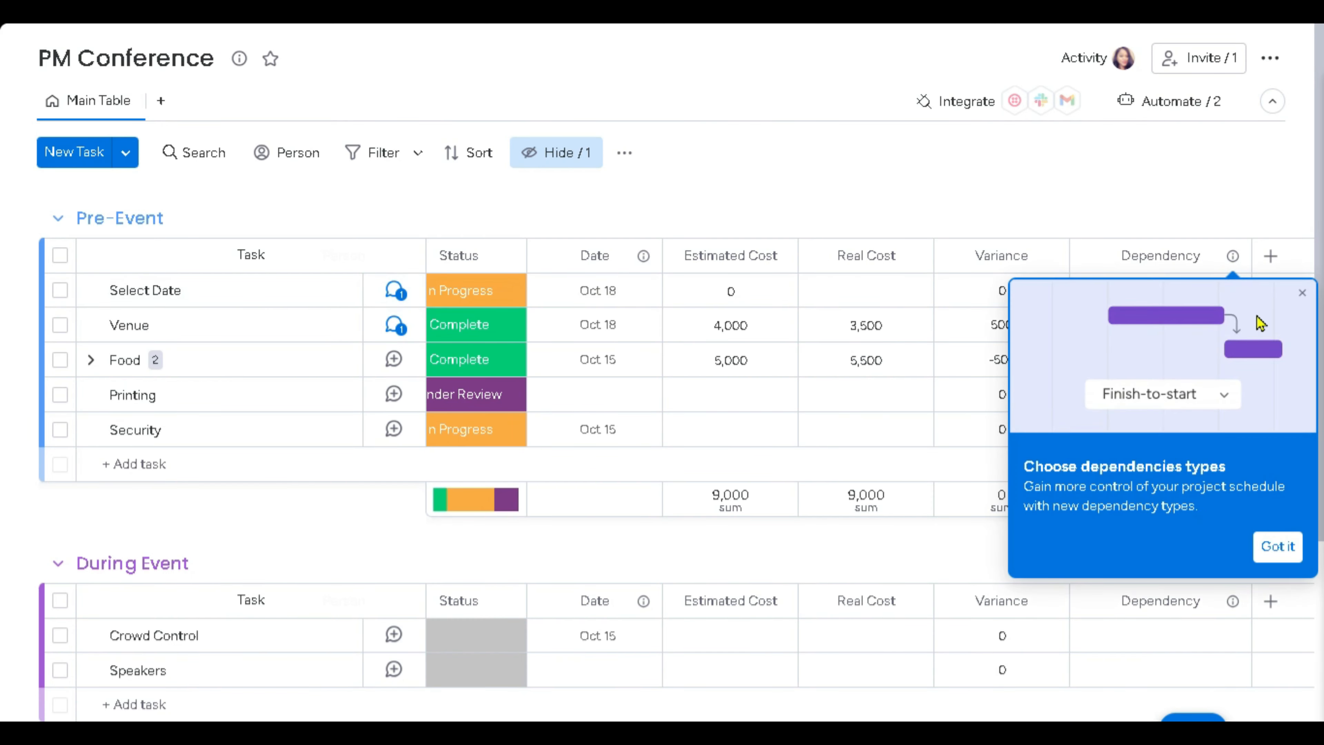
left_click(1302, 293)
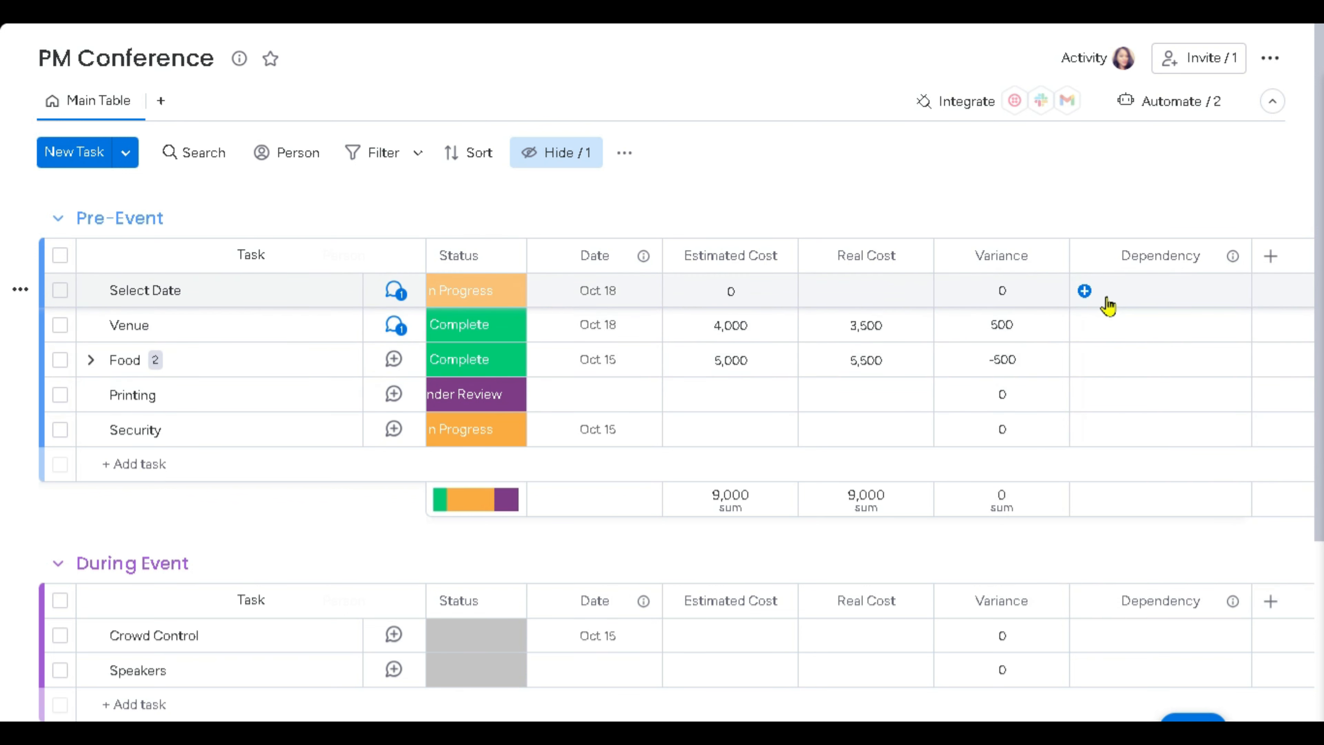
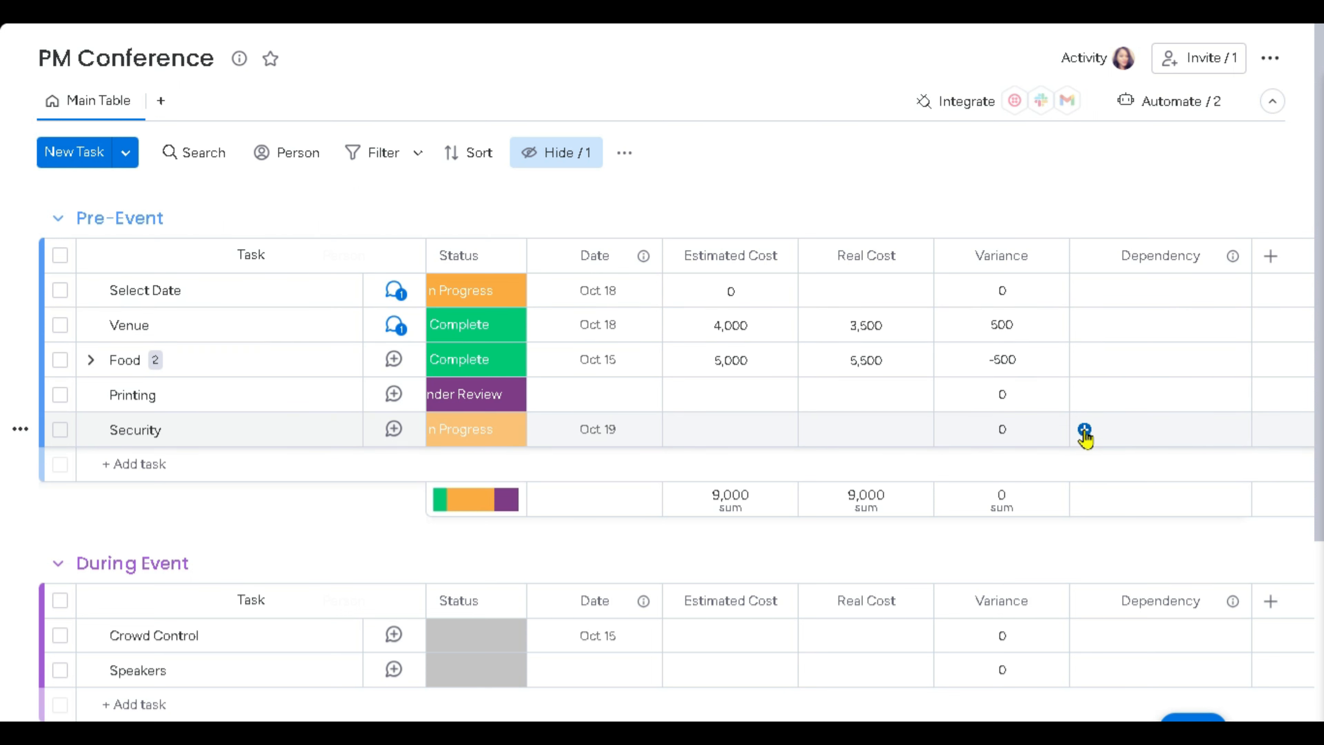
Make the Security task dependent on Venue with a Finish-To-Start dependency.
left_click(1085, 429)
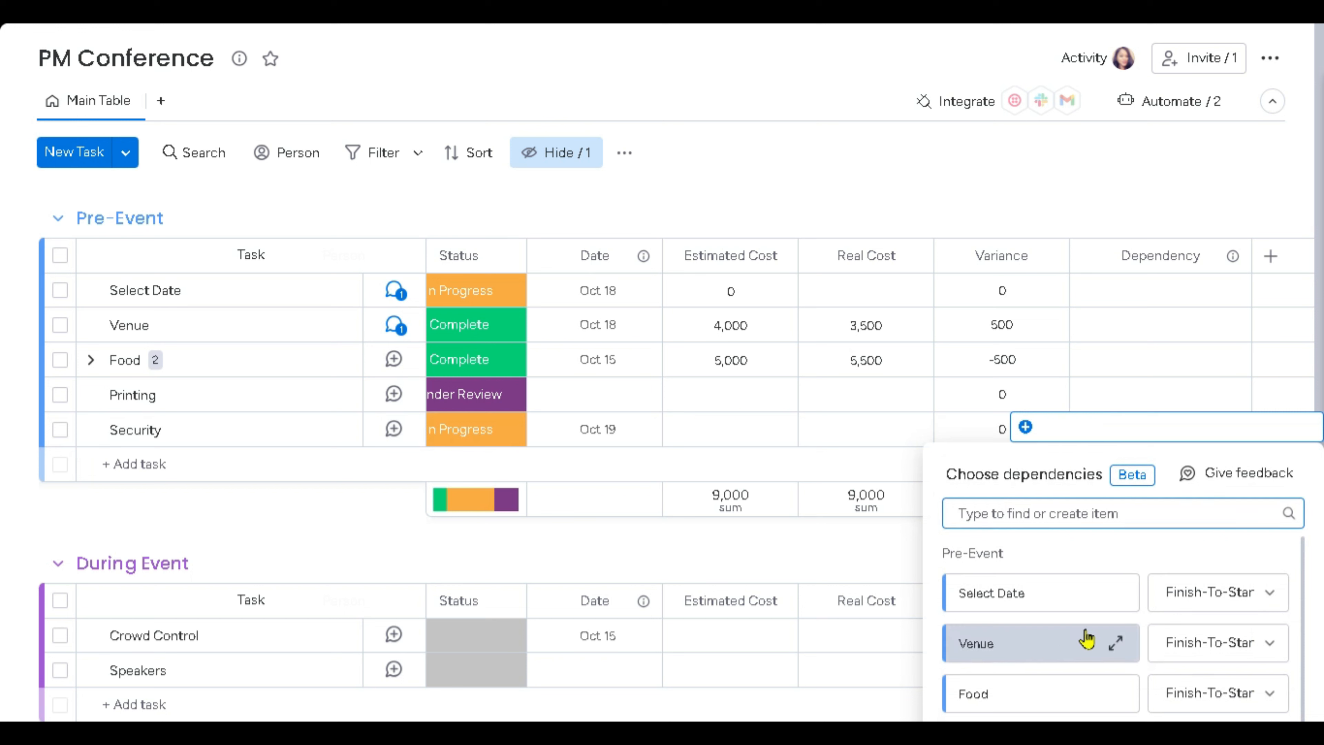
left_click(1274, 647)
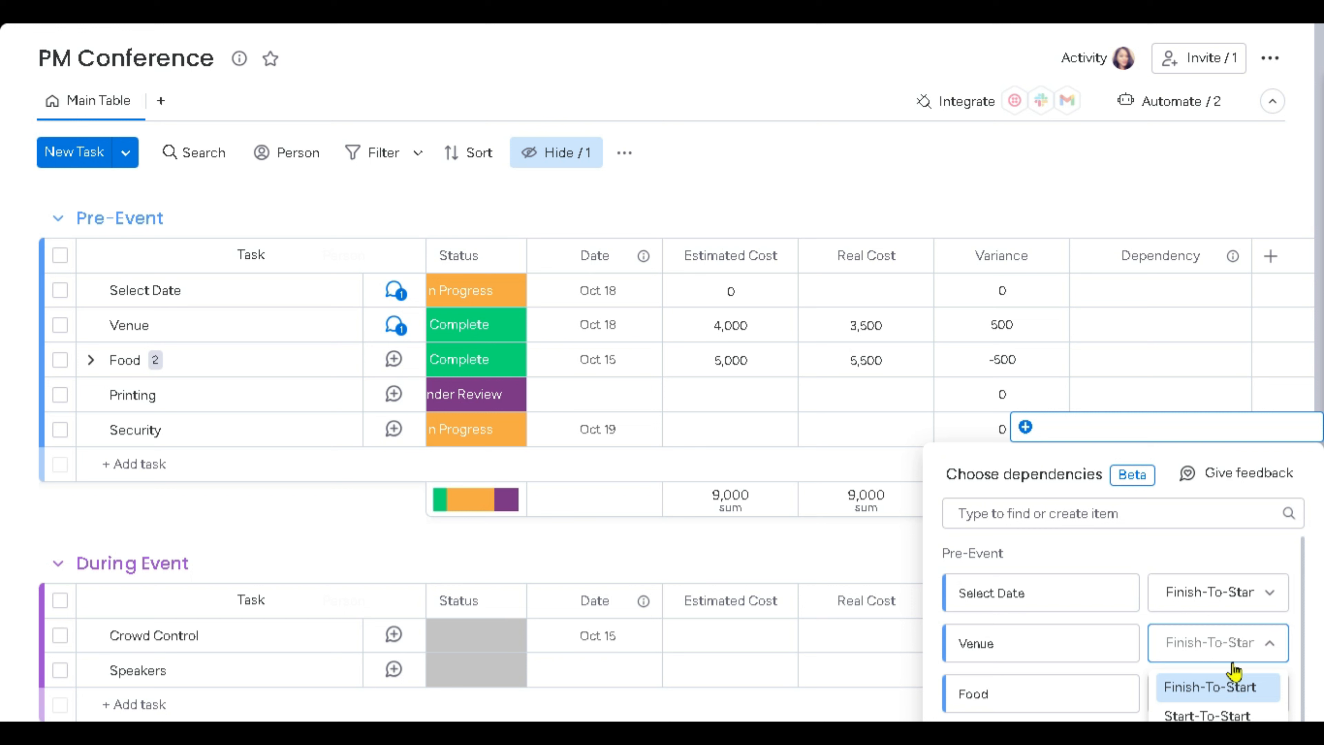
left_click(1209, 688)
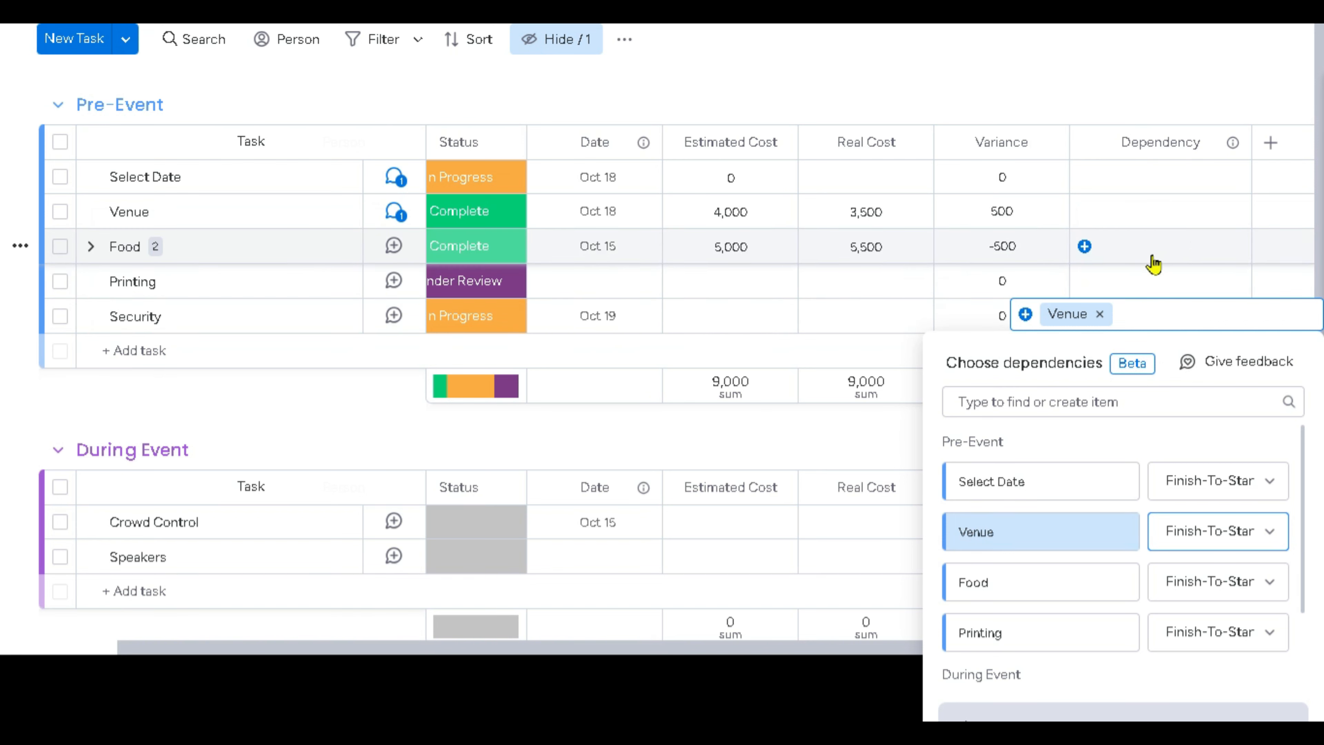
left_click(1153, 276)
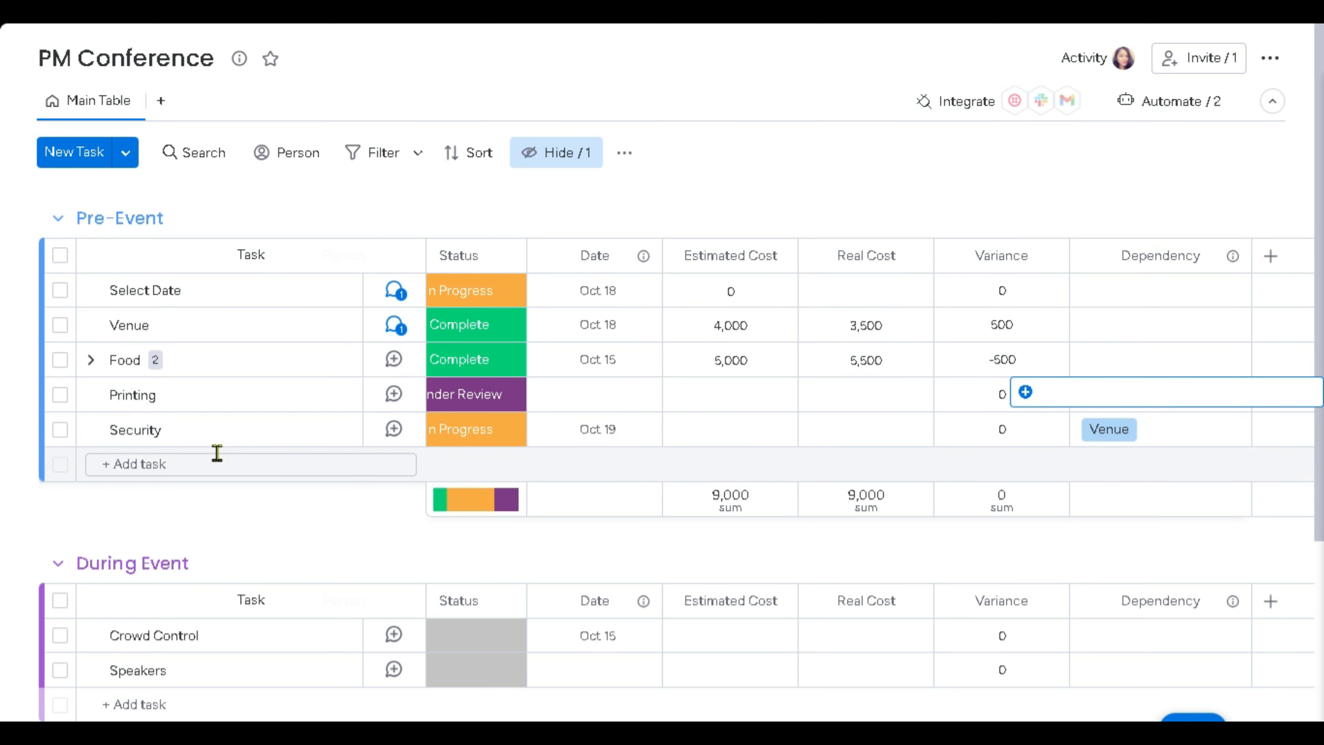
left_click(826, 201)
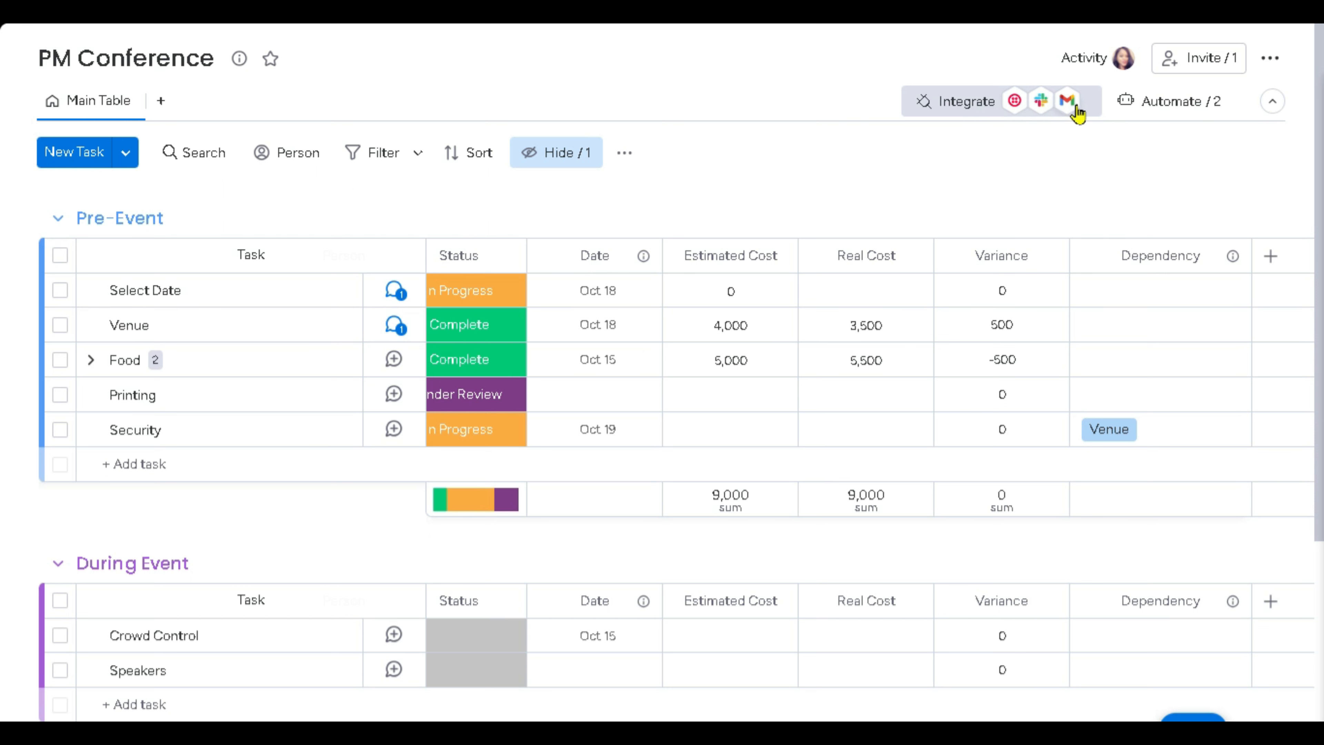
Browse the integrations and apps available for the PM Conference board.
left_click(954, 101)
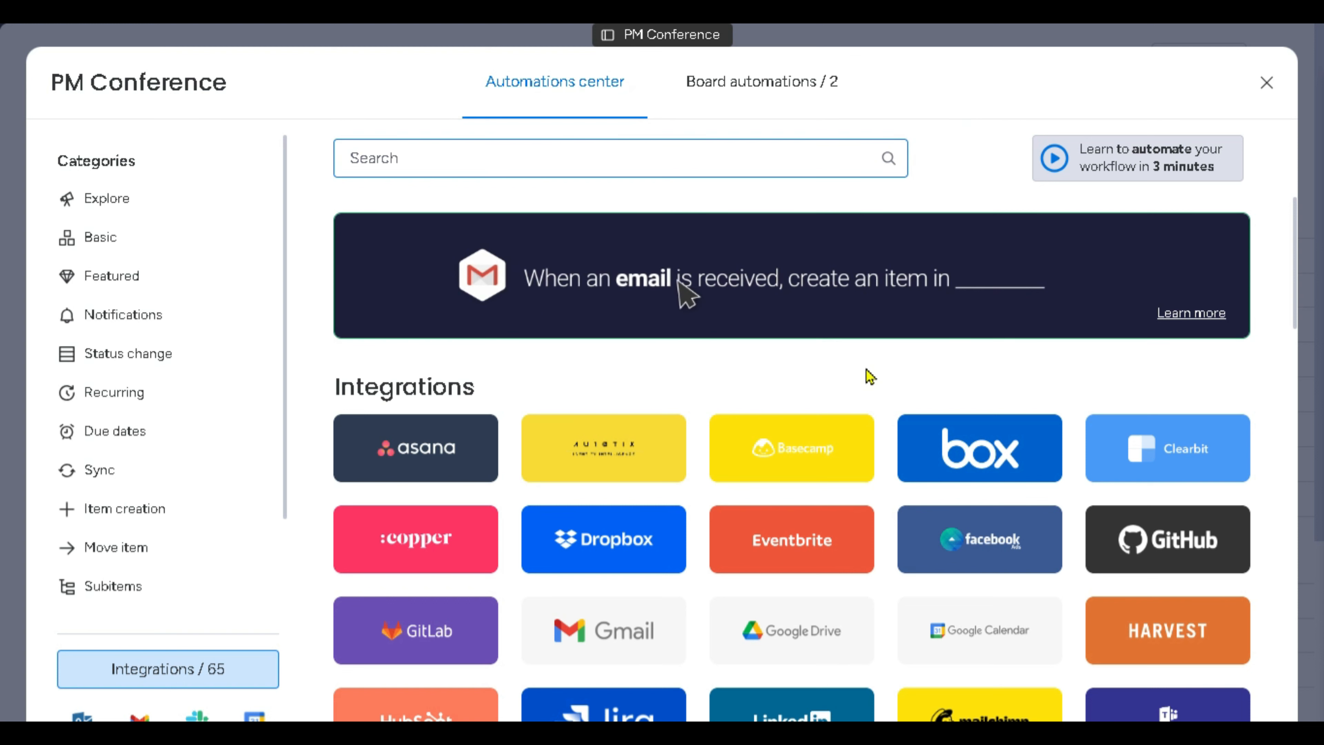
scroll(870, 376, "down", 4)
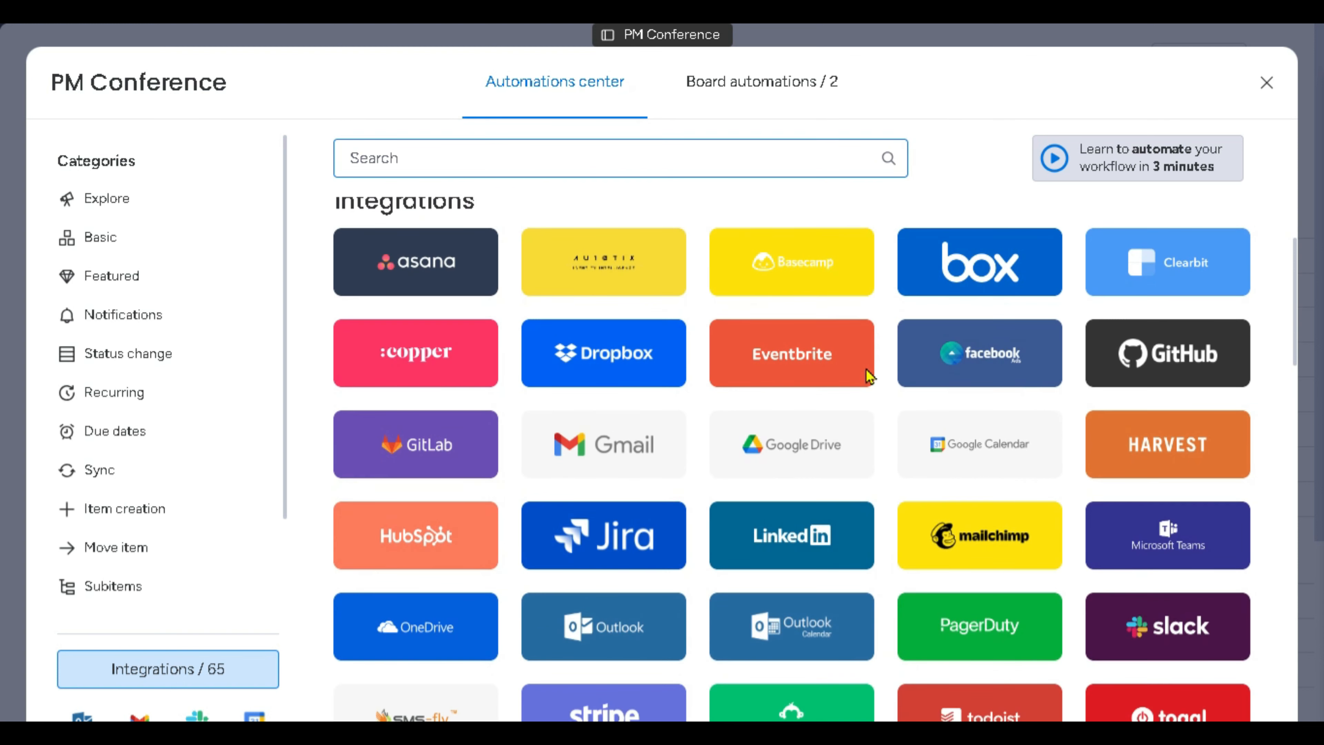
scroll(866, 369, "up", 3)
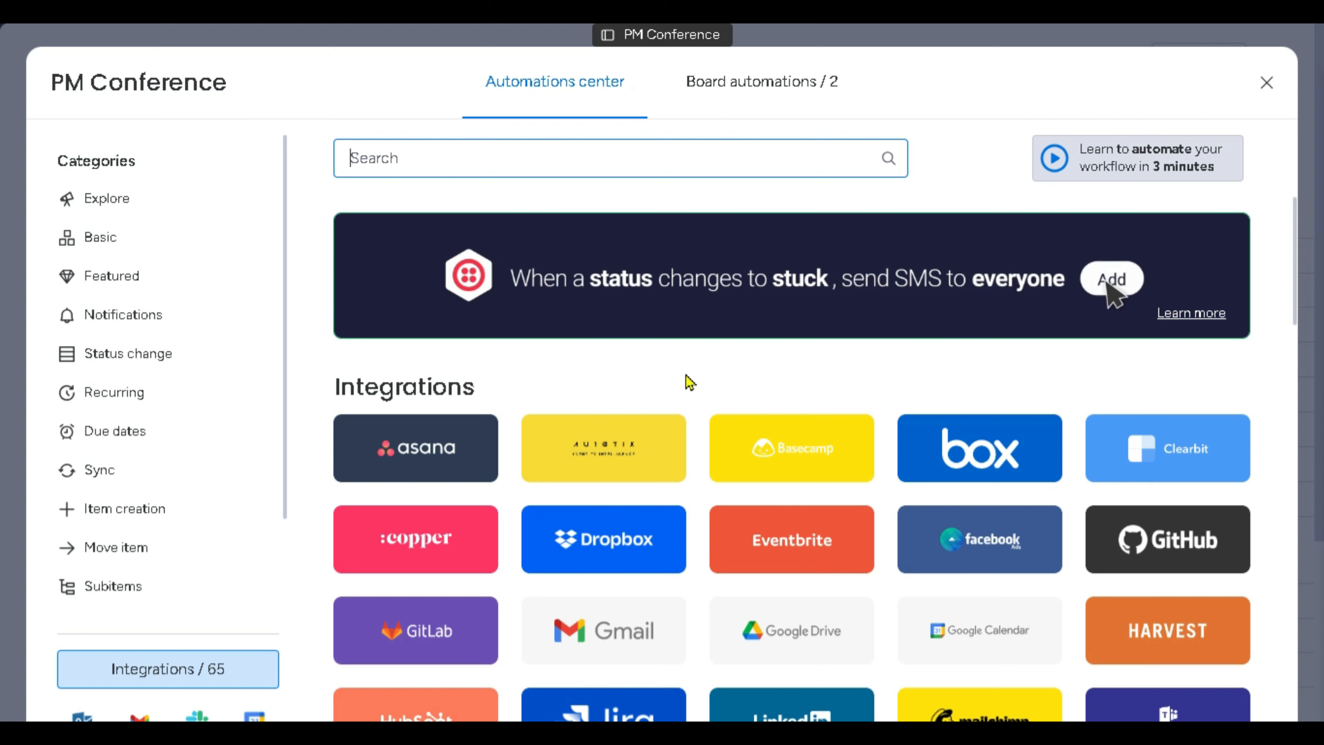
left_click(850, 167)
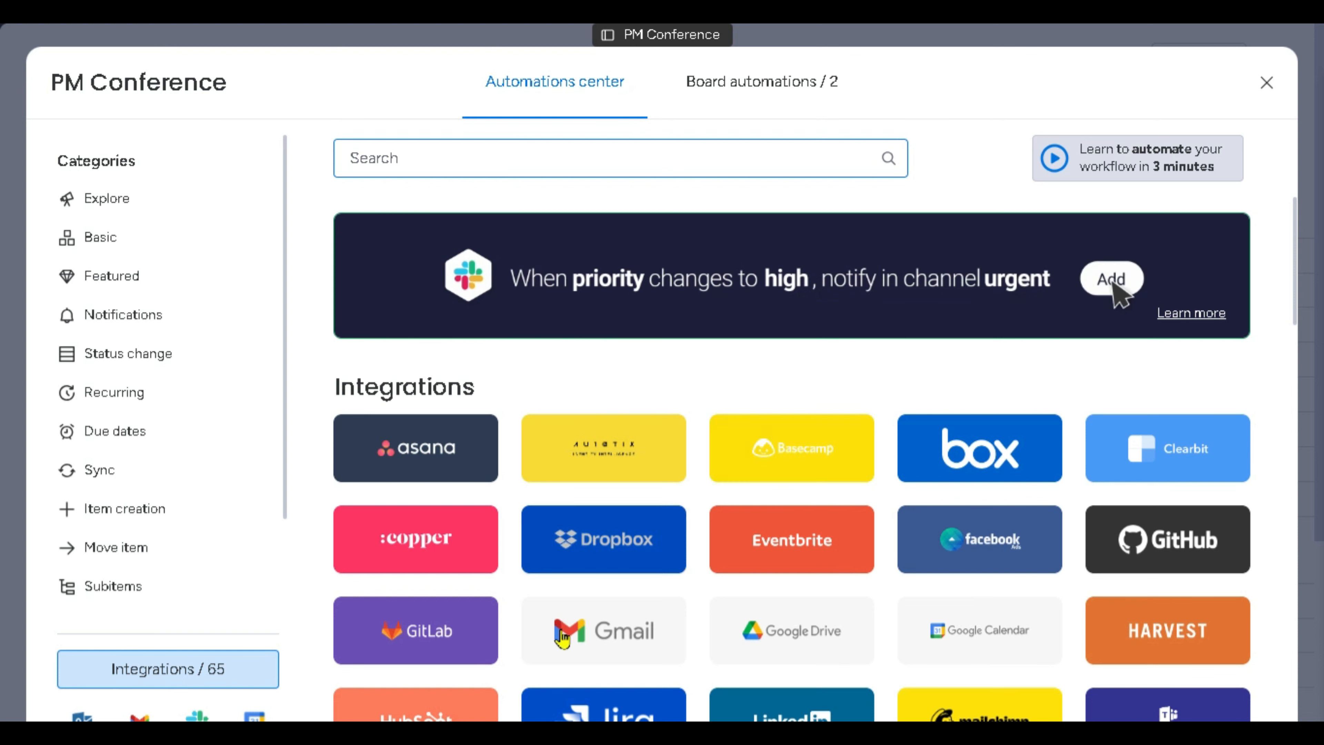
scroll(954, 543, "down", 5)
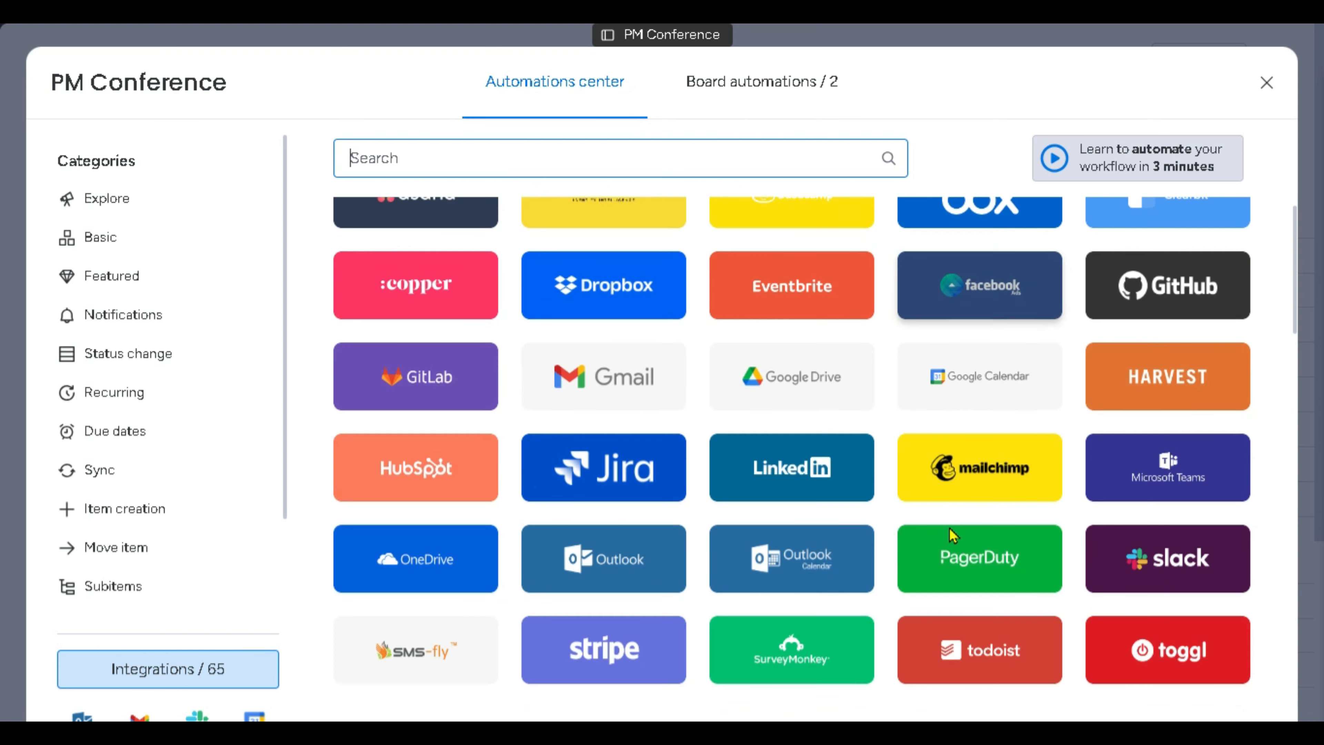
scroll(954, 538, "down", 8)
scroll(953, 536, "down", 4)
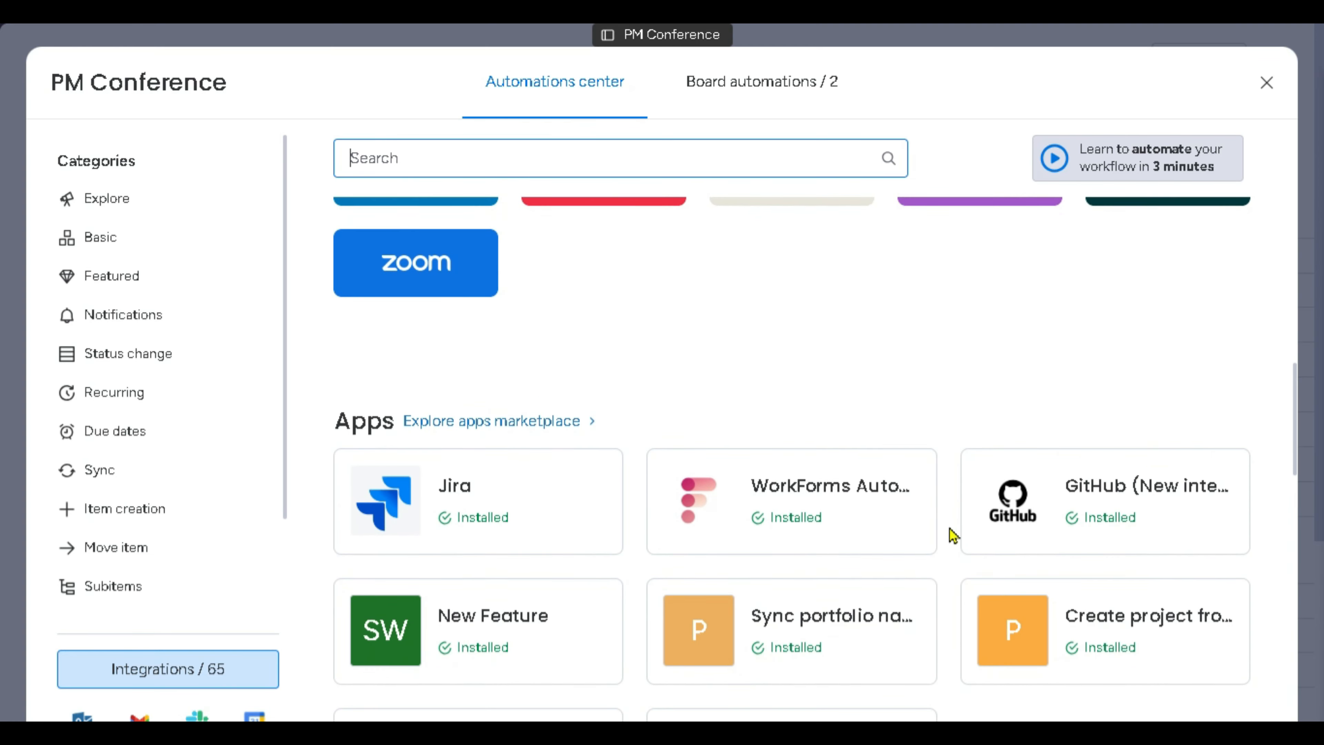
scroll(953, 537, "up", 17)
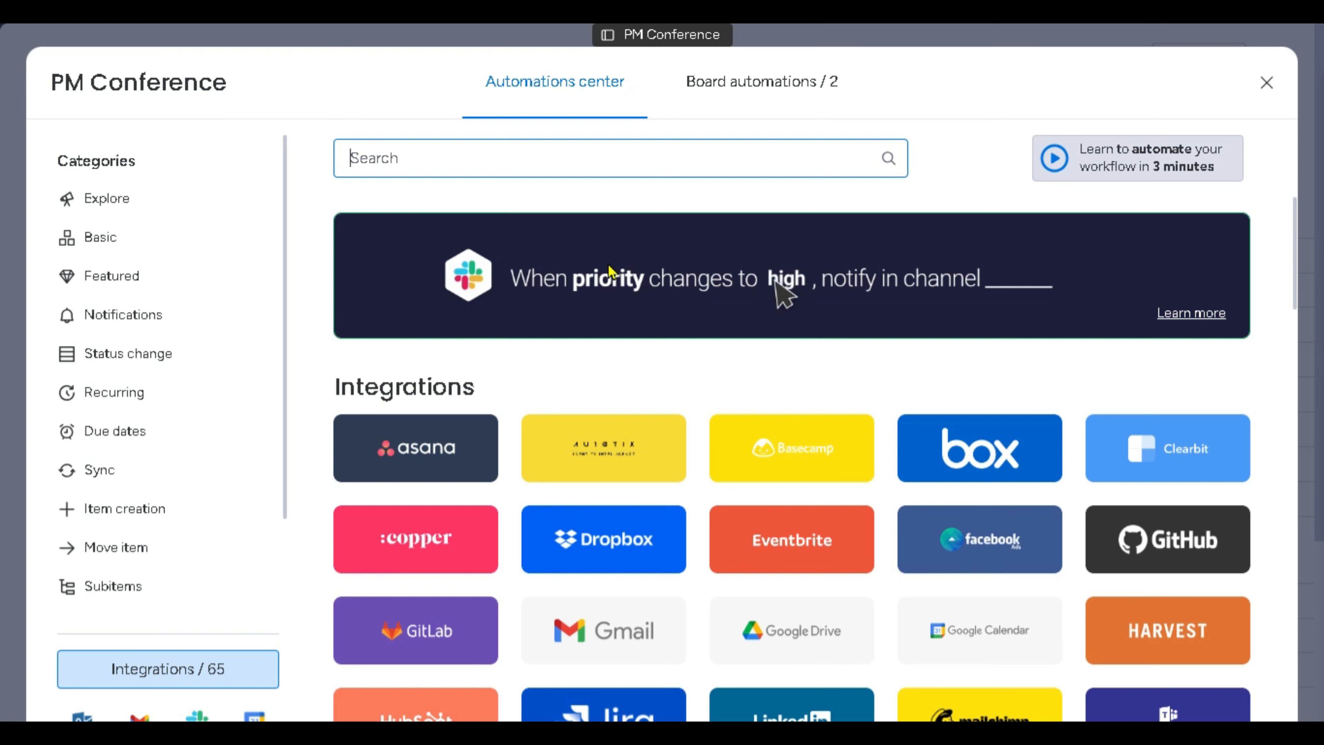
Review the board's active automations and the automations center, and return to the board.
left_click(735, 89)
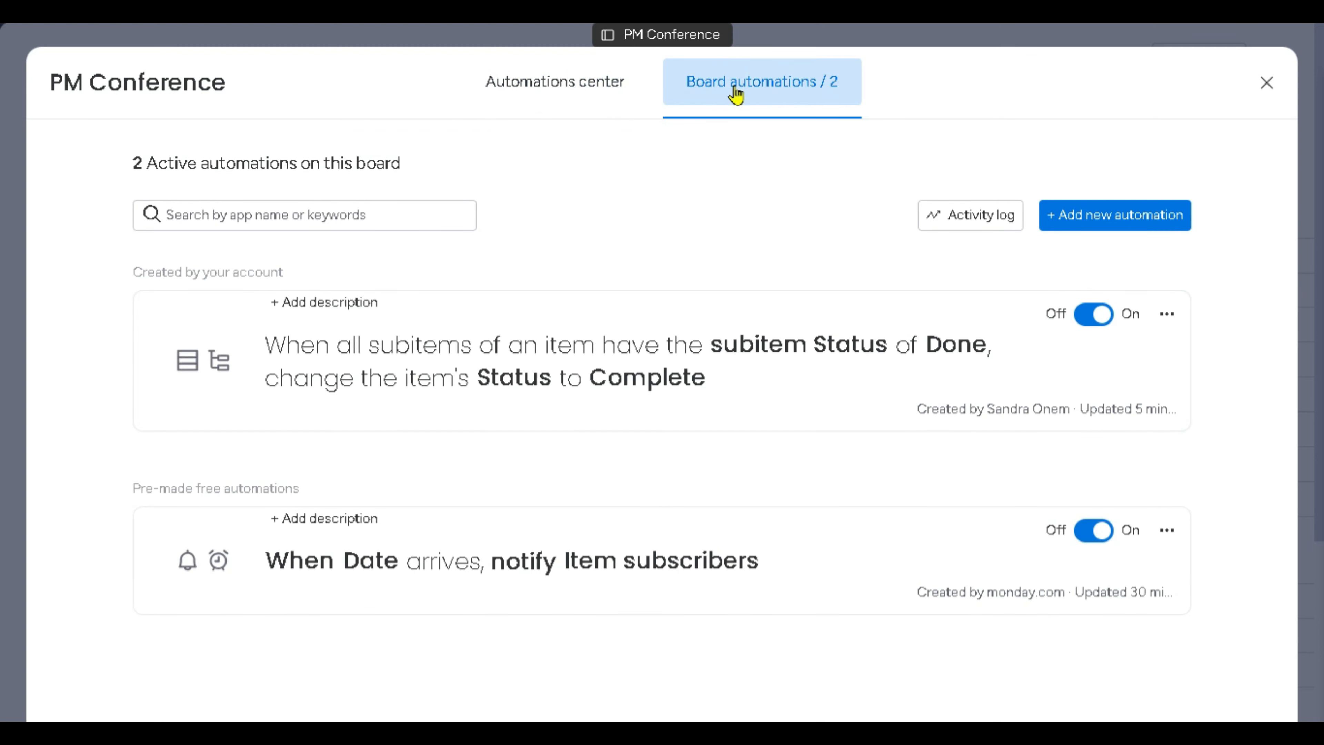
left_click(578, 92)
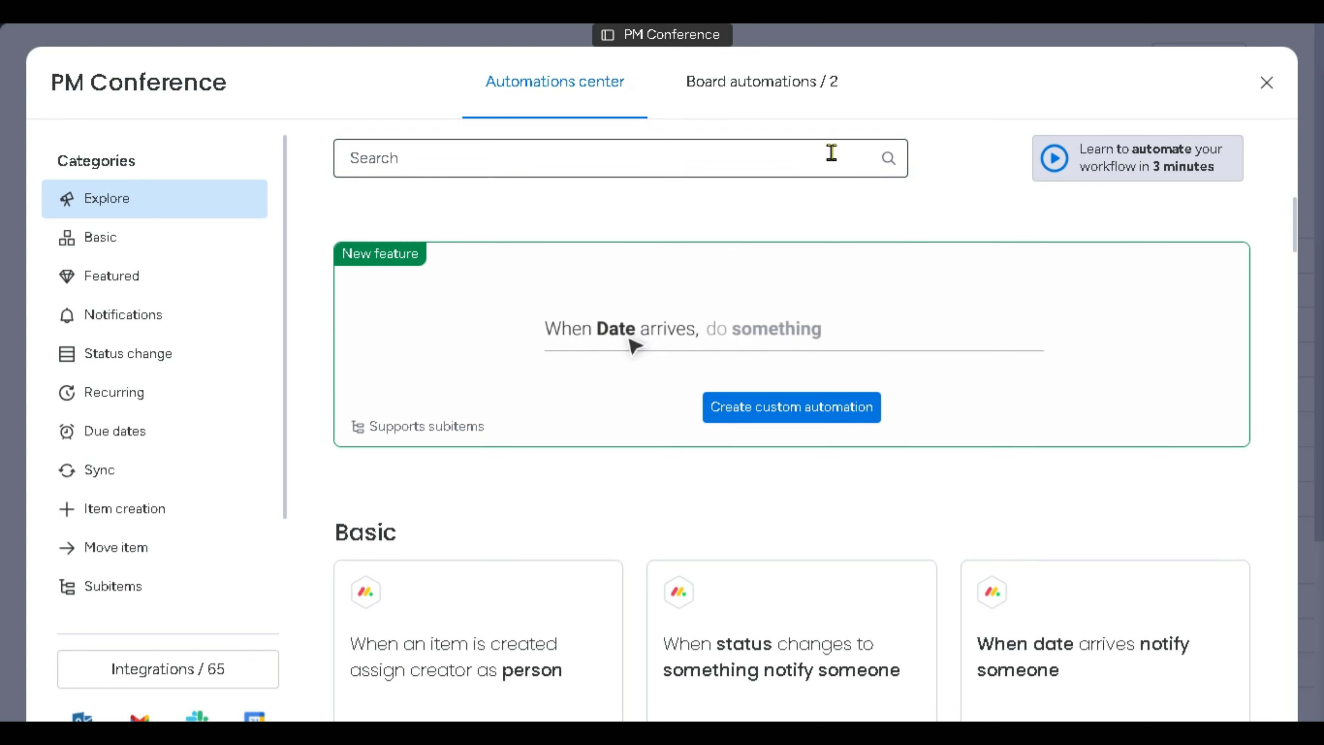
left_click(1268, 86)
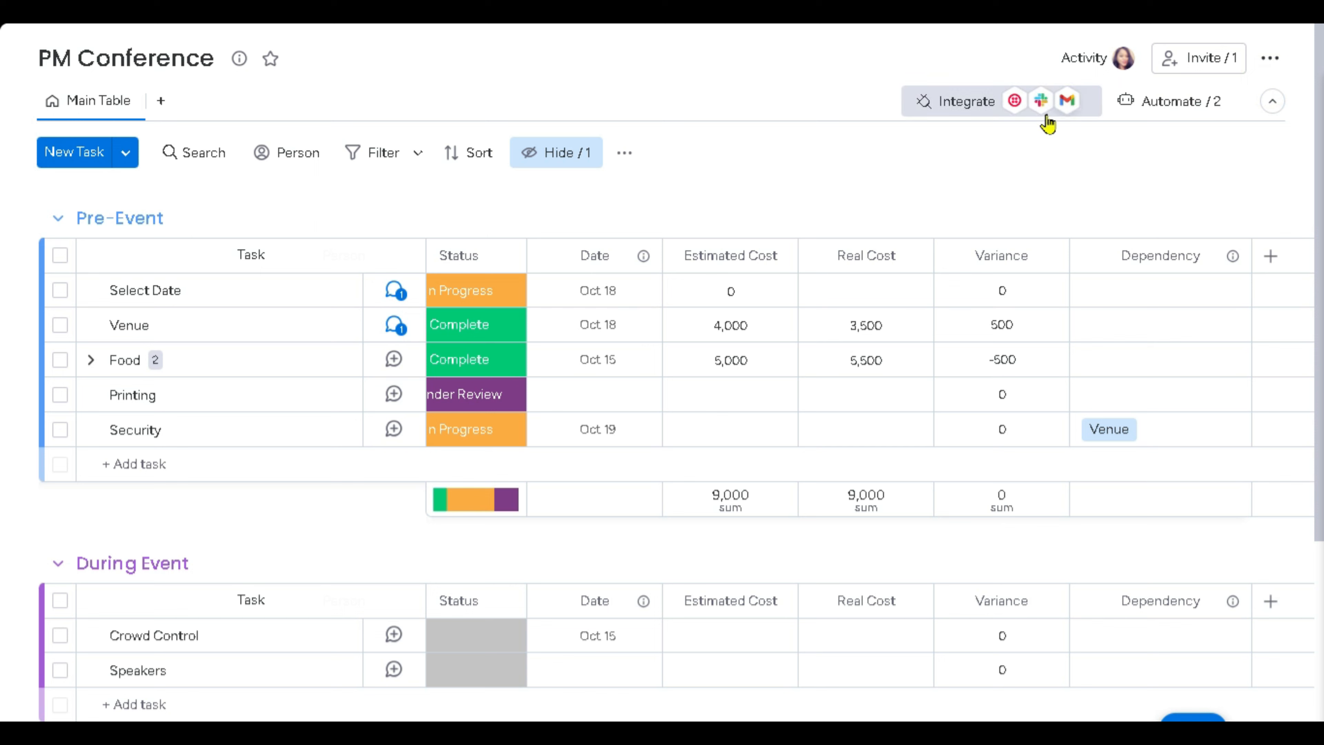
Examine the Gmail integration recipes and the account connection page for emailing someone when a column changes, without connecting.
left_click(993, 113)
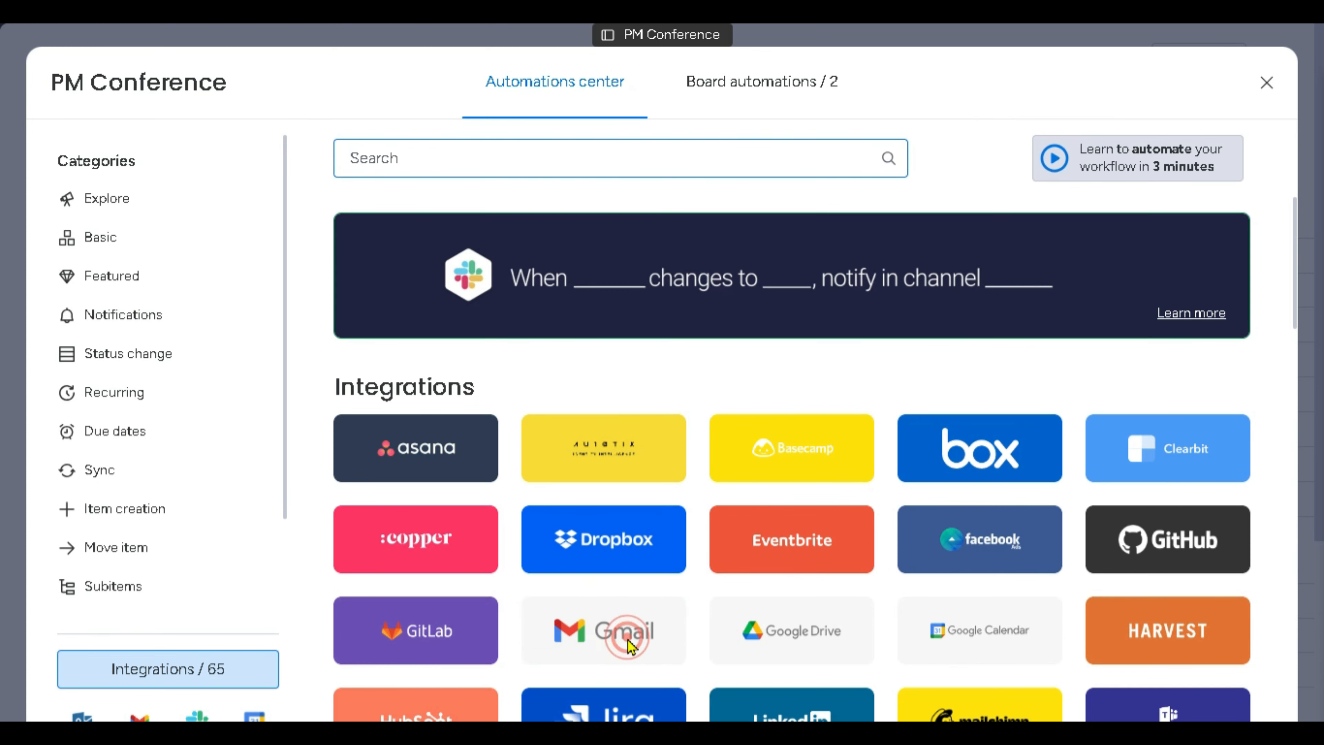
left_click(605, 633)
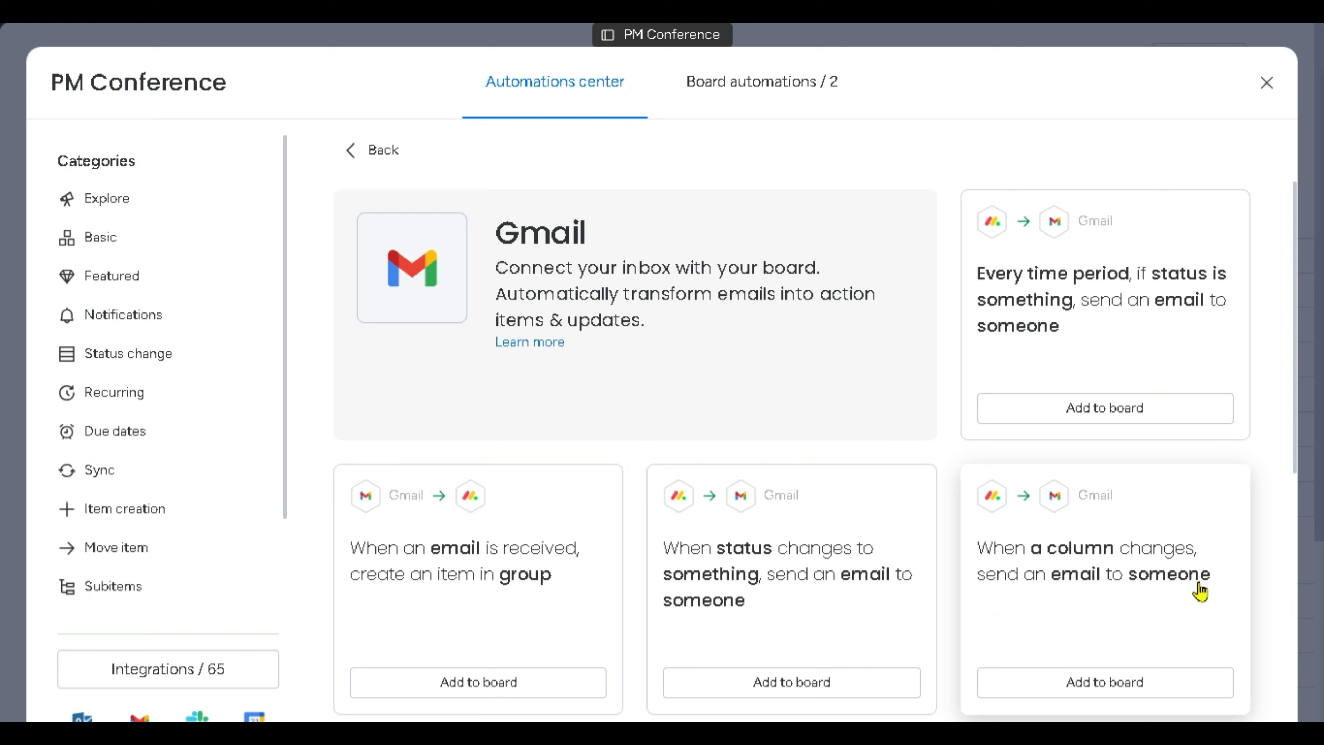
left_click(1076, 690)
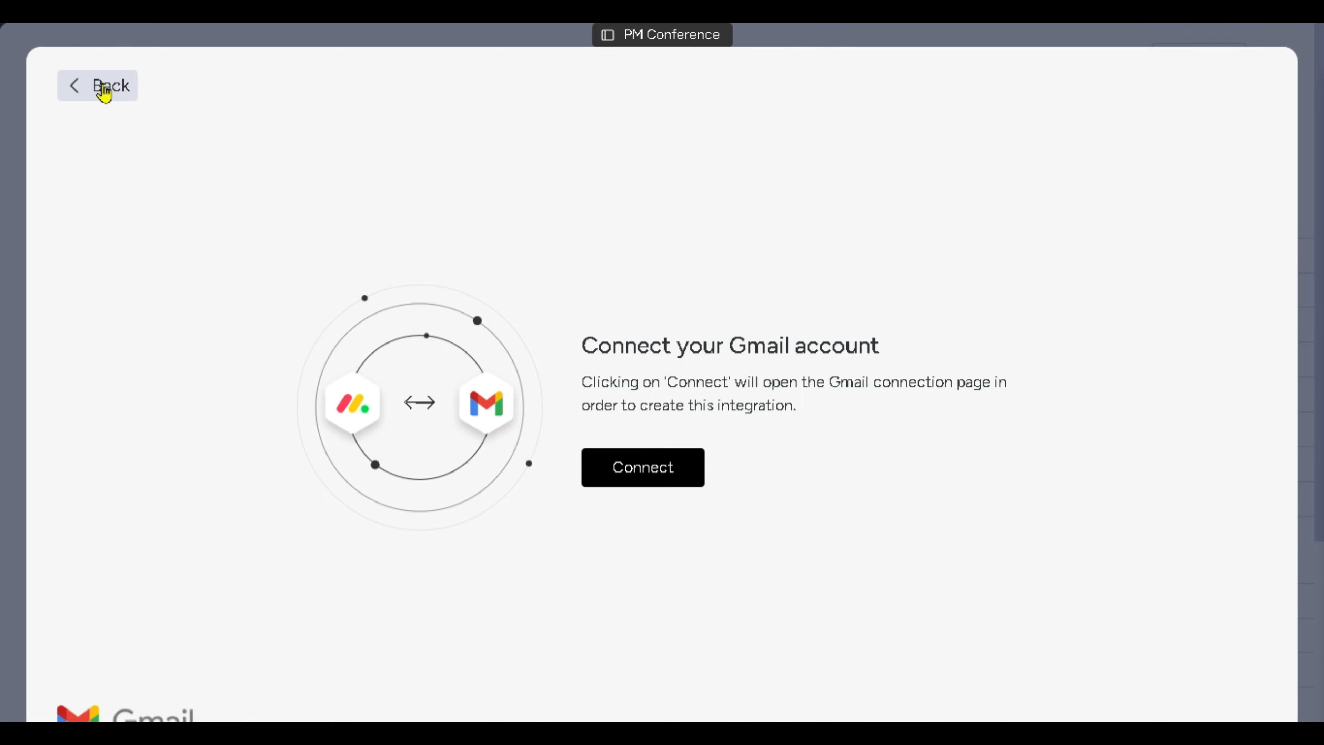
left_click(104, 87)
left_click(1264, 83)
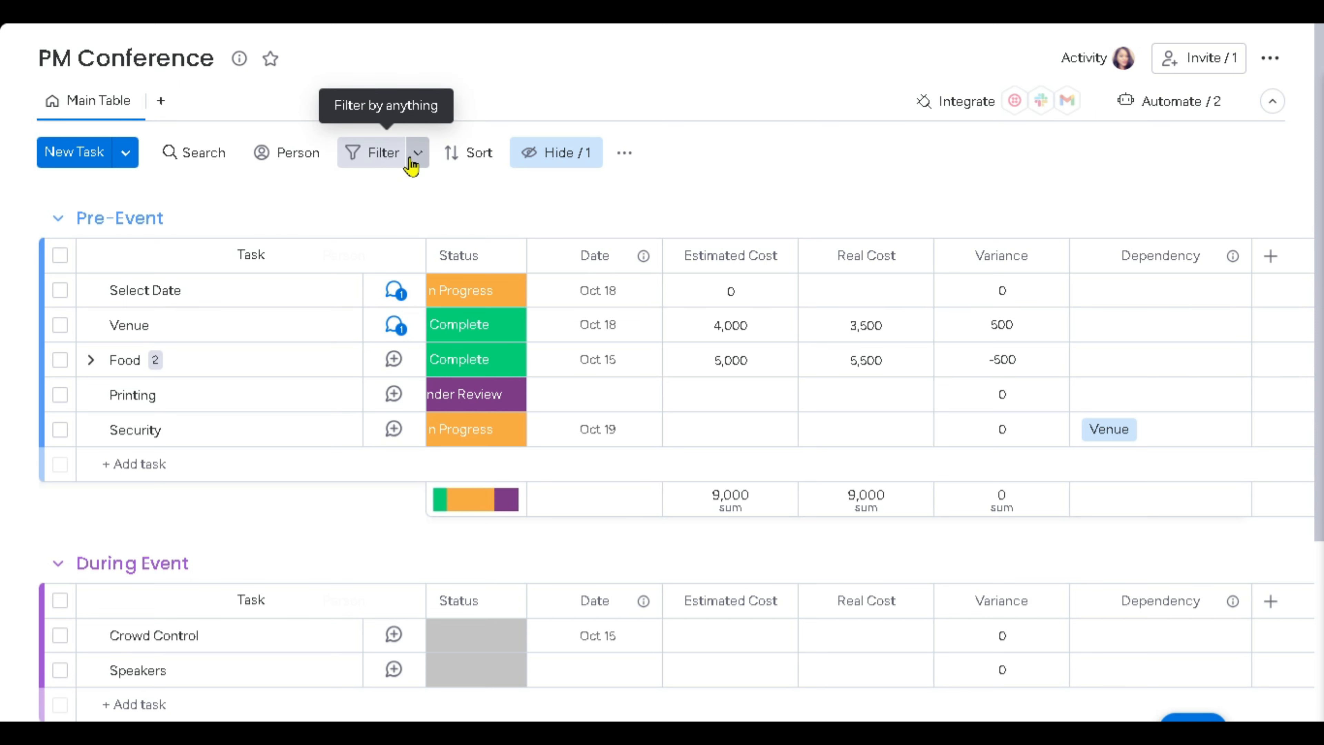
Filter the board by the named assignee in the Person column and bring that column into view.
left_click(383, 157)
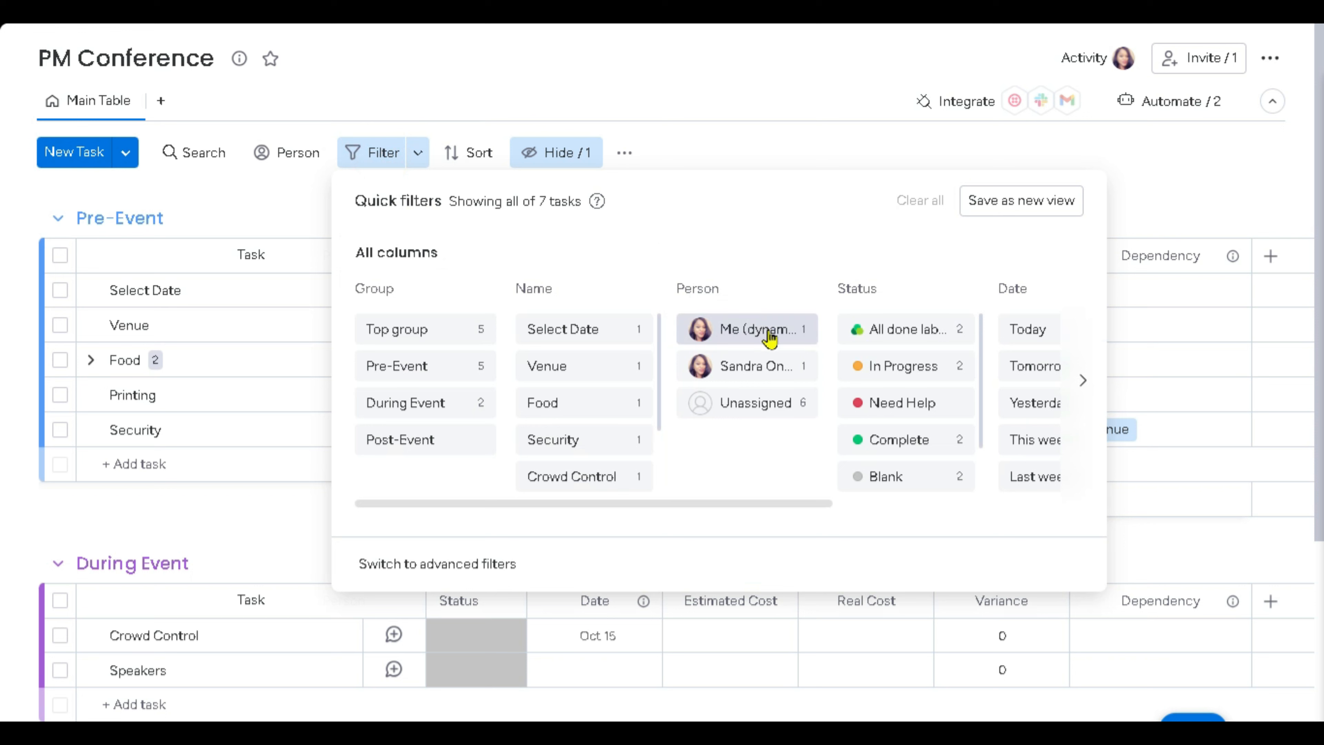
left_click(748, 375)
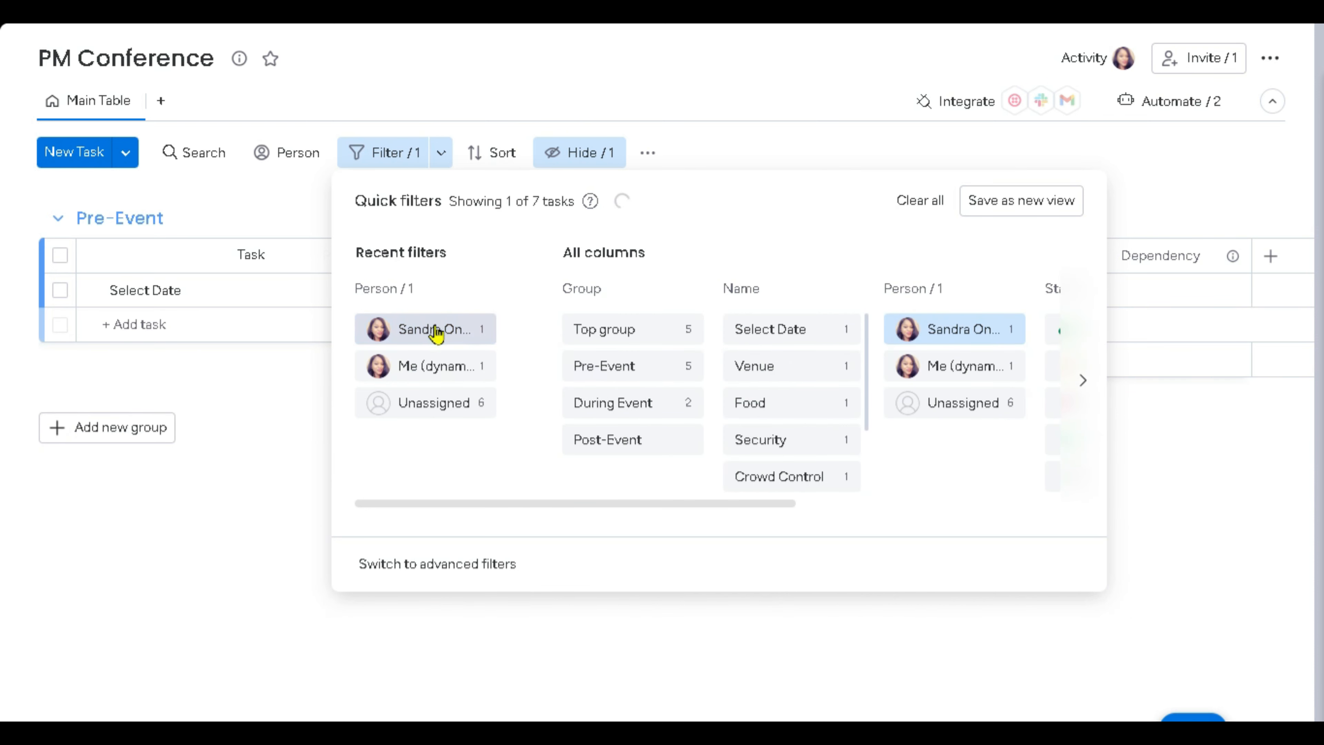
left_click(282, 384)
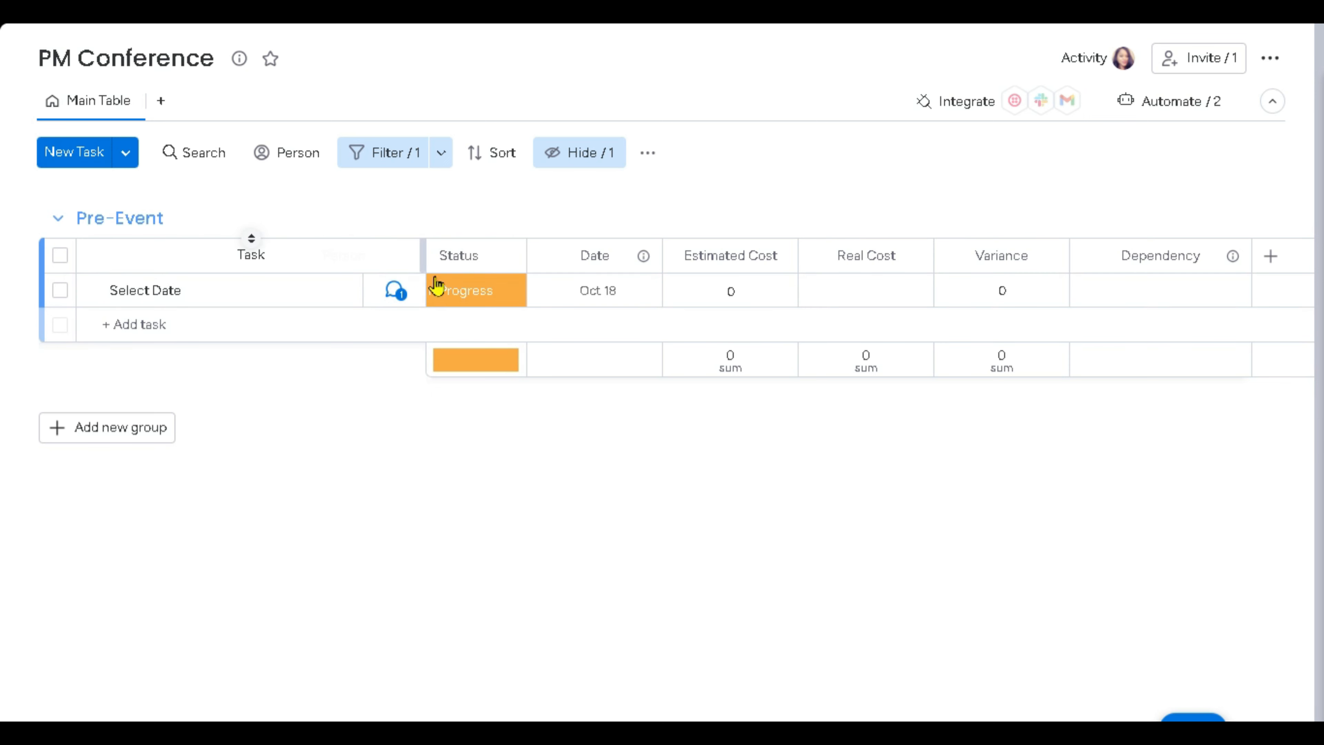
scroll(526, 291, "left", 3)
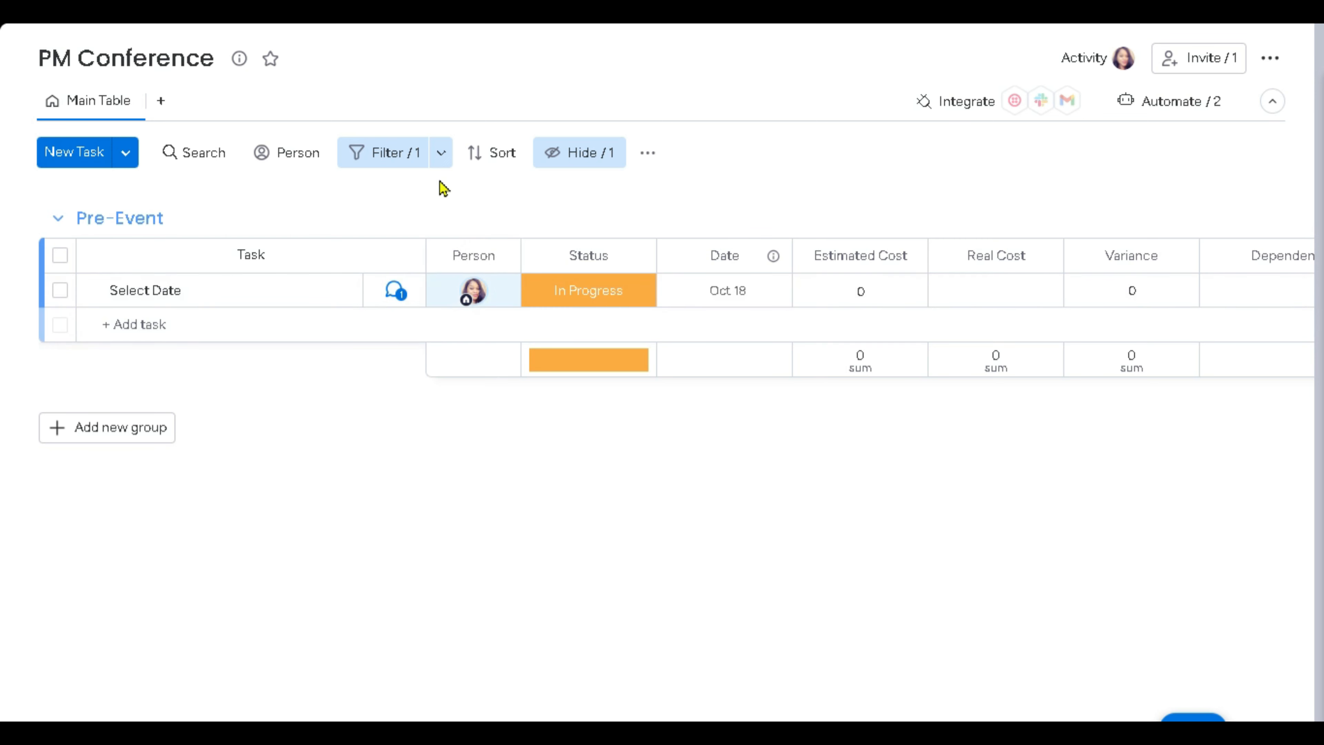
Save the Person-filtered board as a new table view with the filter stored in it.
left_click(441, 159)
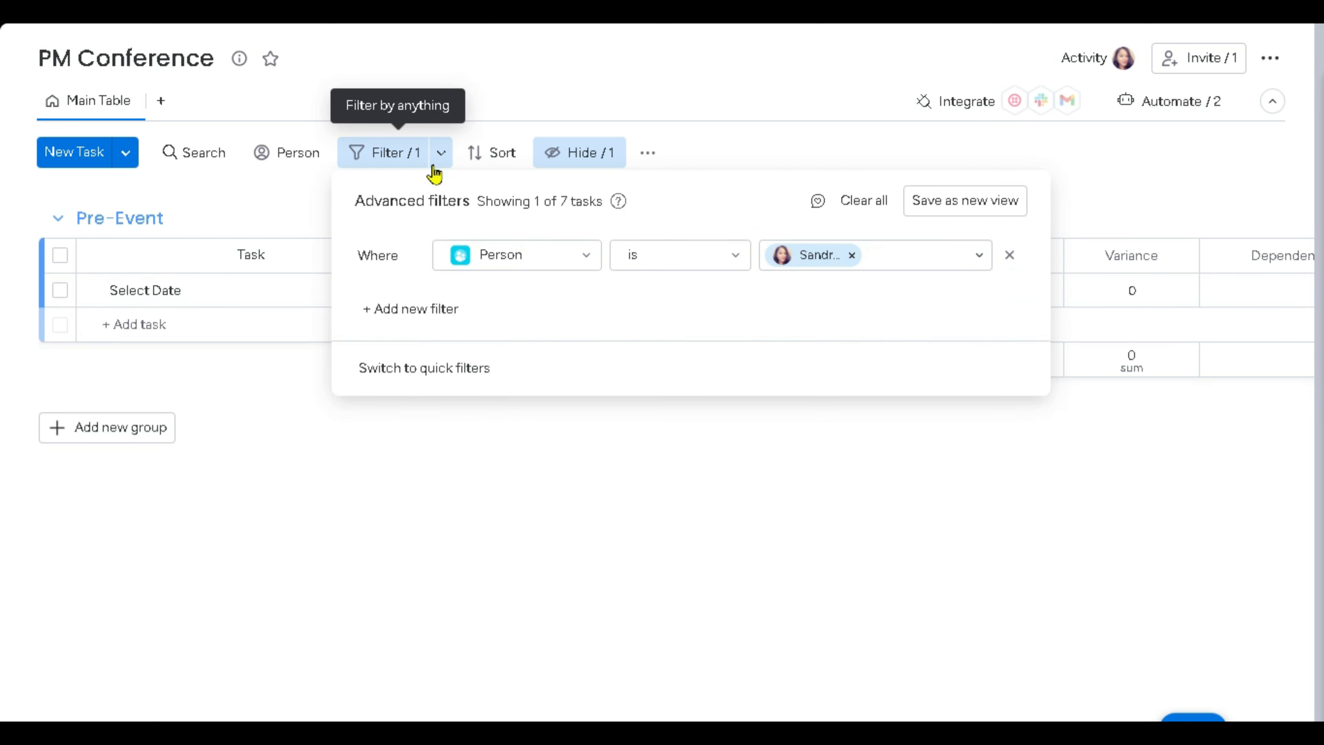
left_click(959, 205)
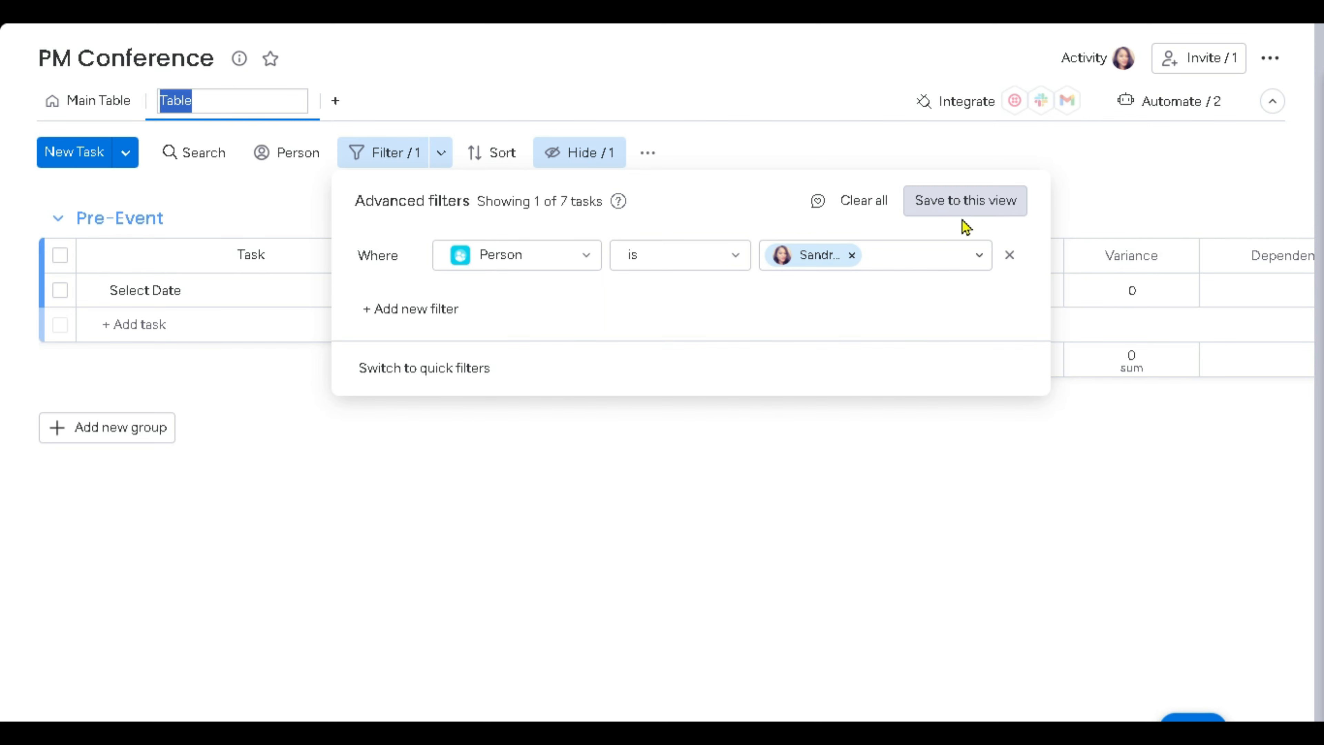
left_click(951, 209)
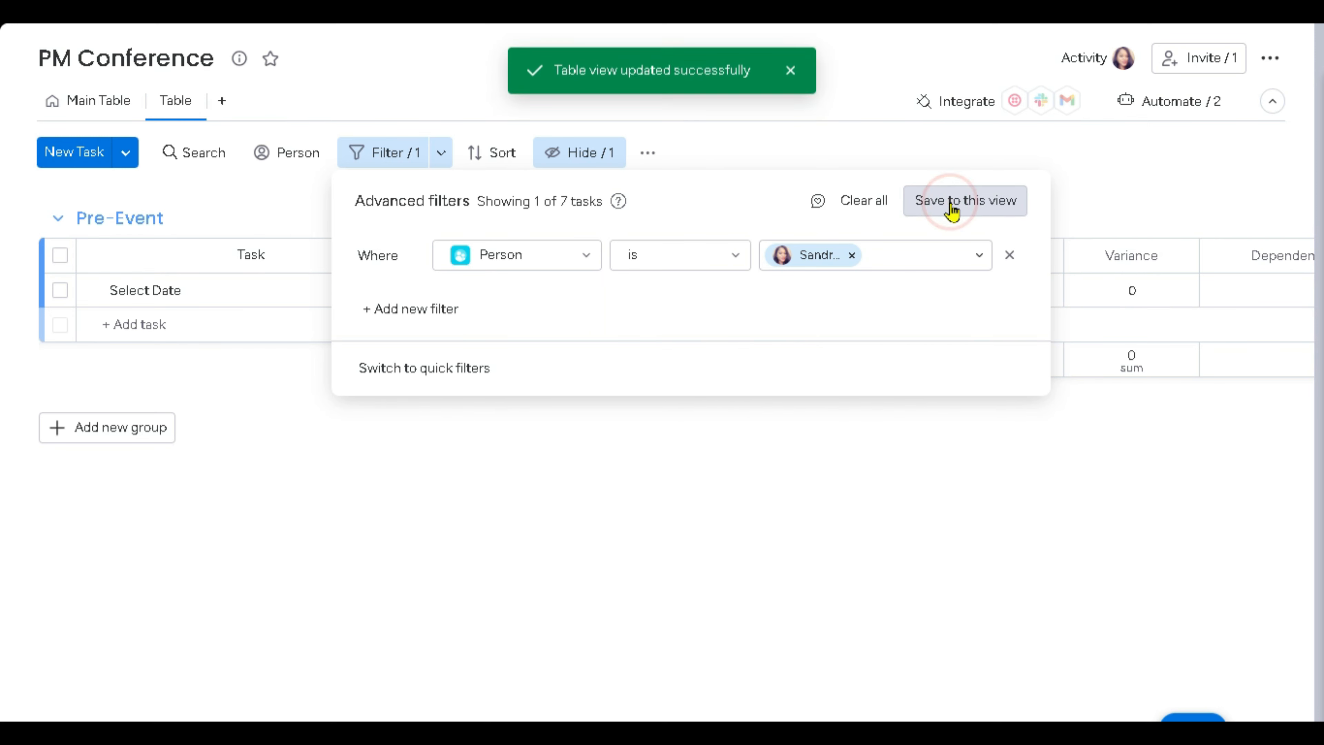
left_click(790, 76)
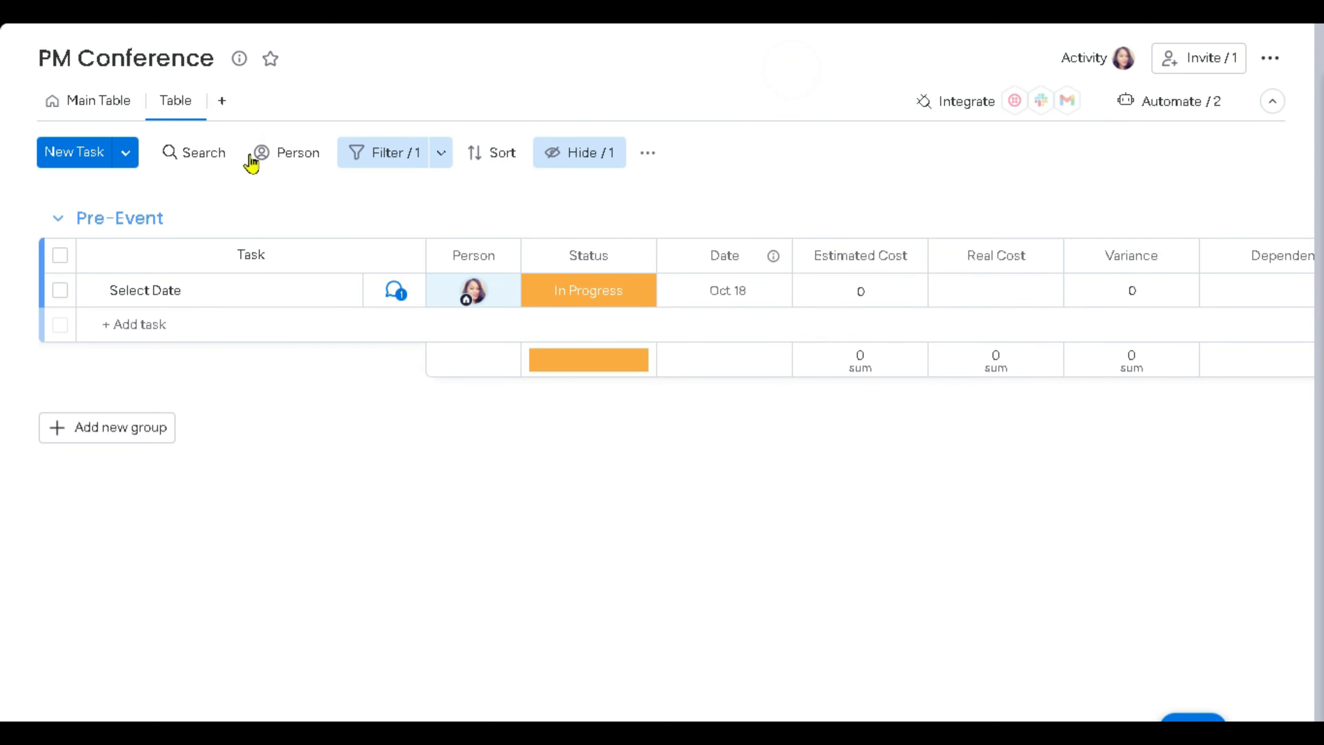
Compare the unfiltered Main Table with the saved filtered Table view.
left_click(116, 102)
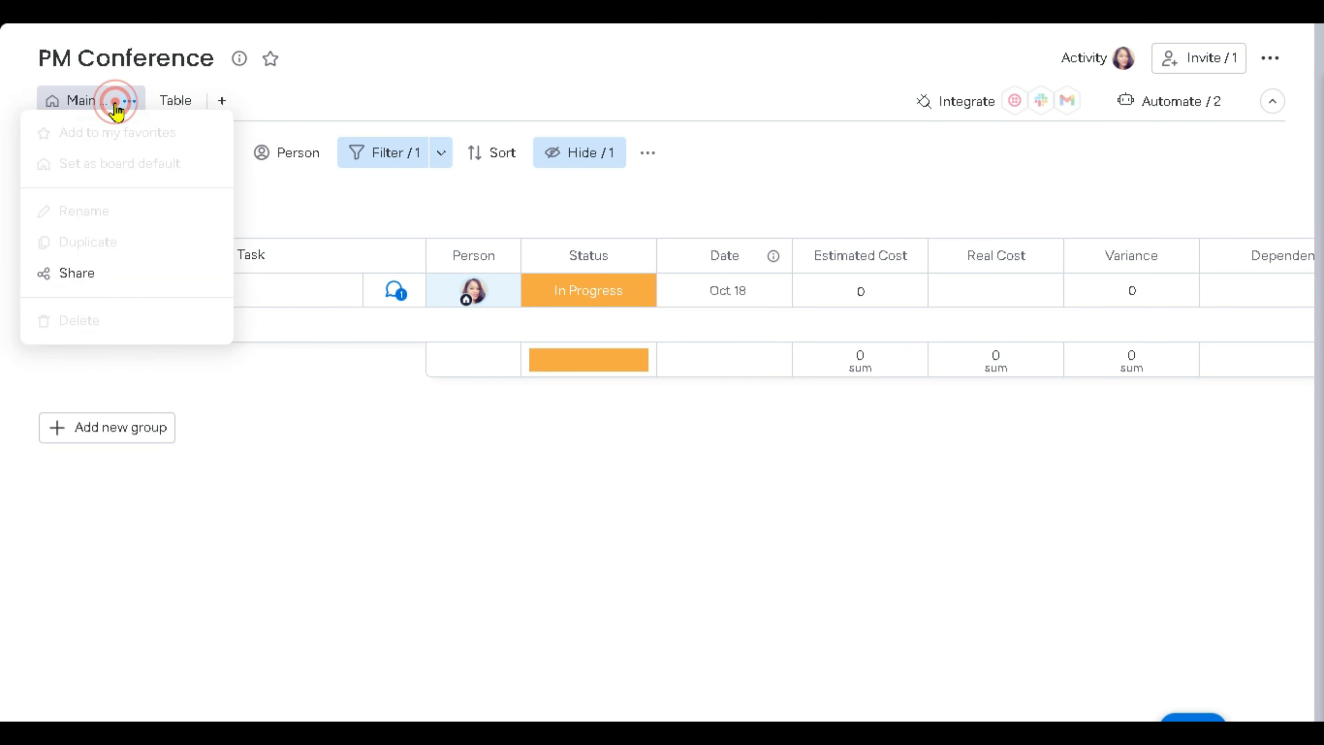
left_click(84, 105)
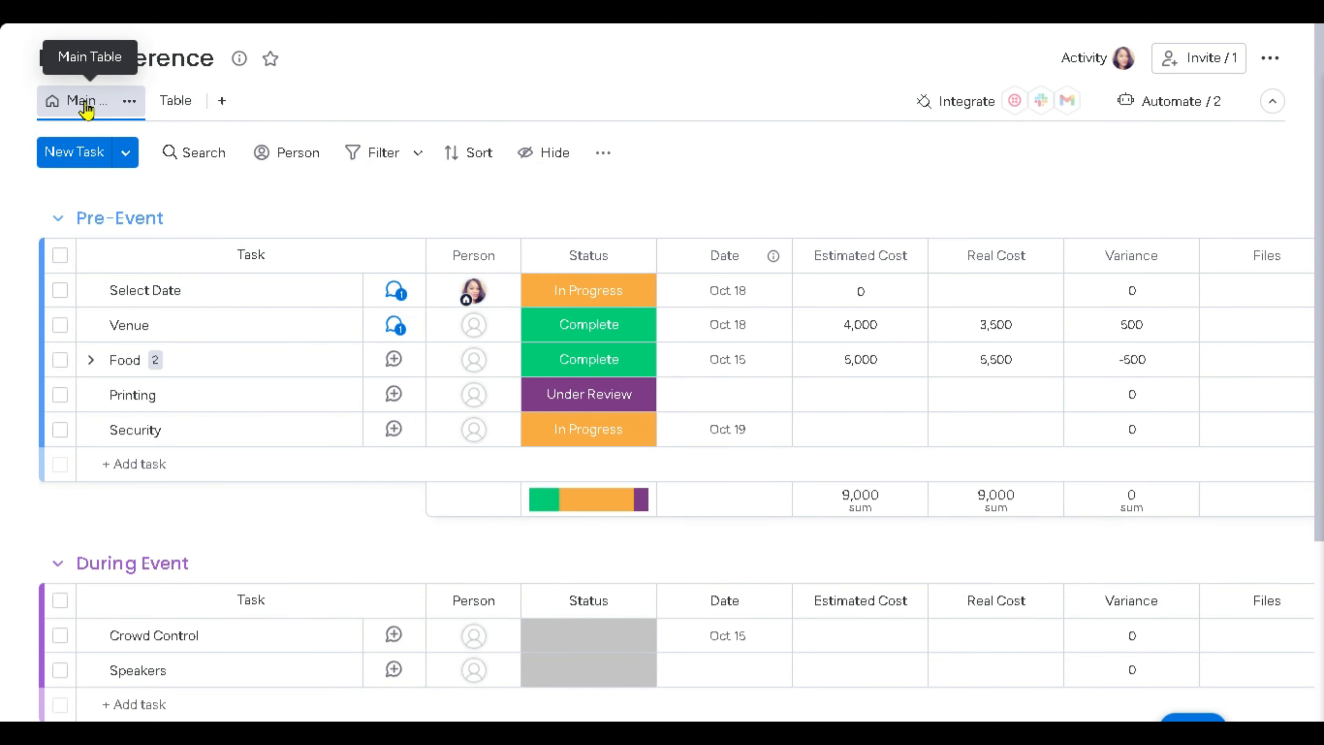
left_click(165, 104)
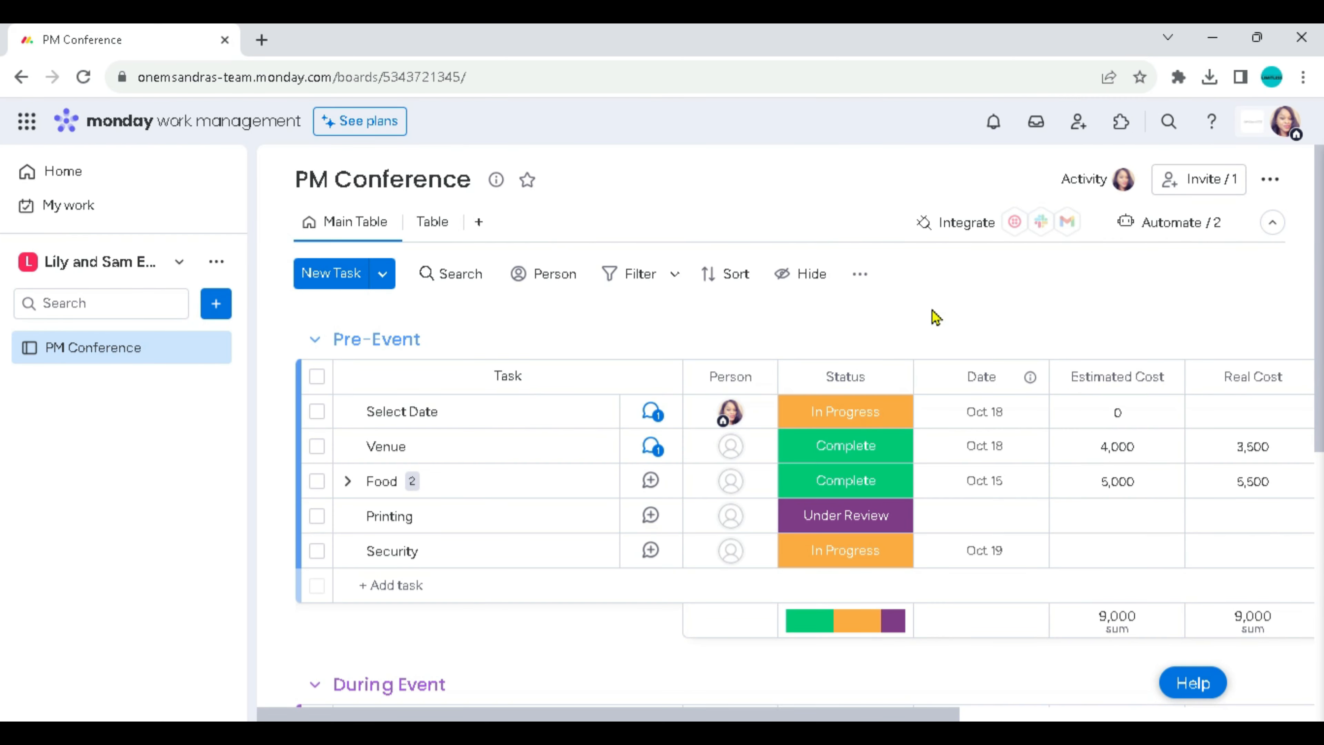
left_click(442, 222)
left_click(422, 226)
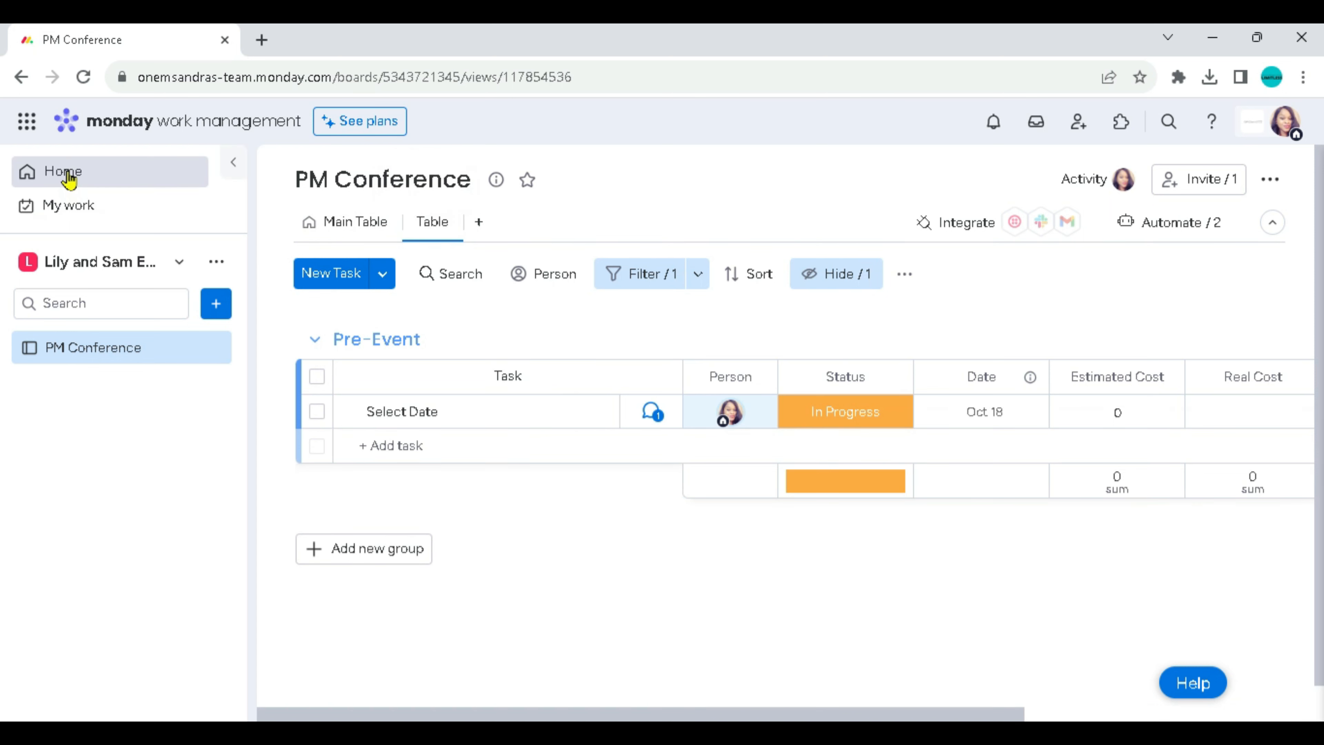
Review the assigned items on the My Work page and return to the PM Conference board's Main Table.
left_click(67, 208)
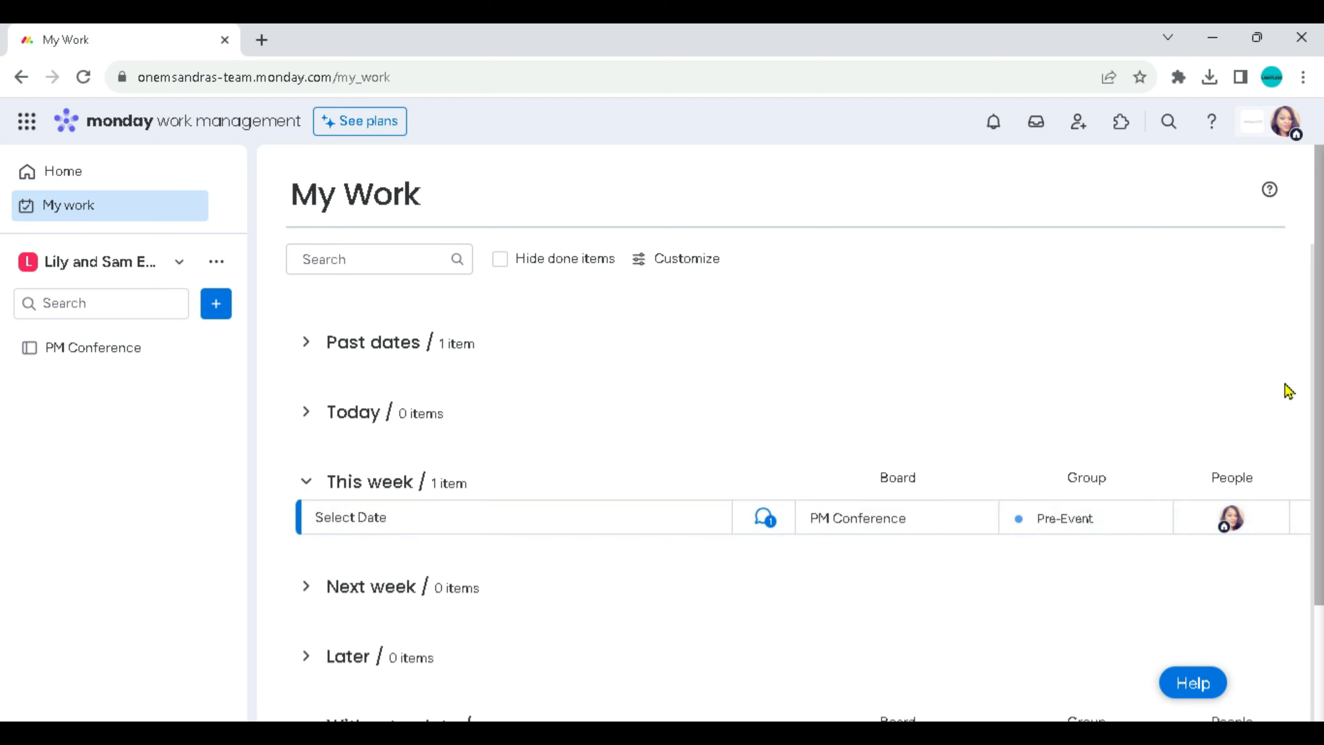
scroll(1322, 325, "down", 3)
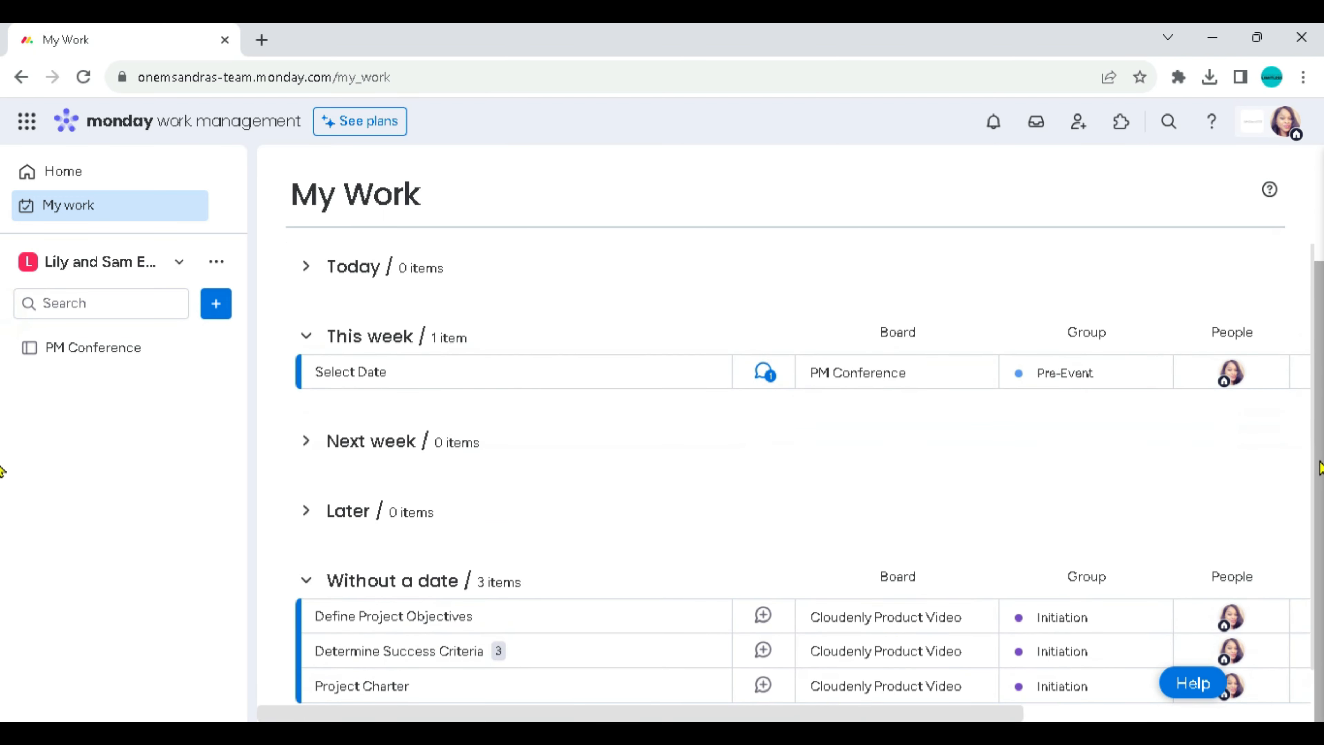
scroll(1322, 395, "up", 3)
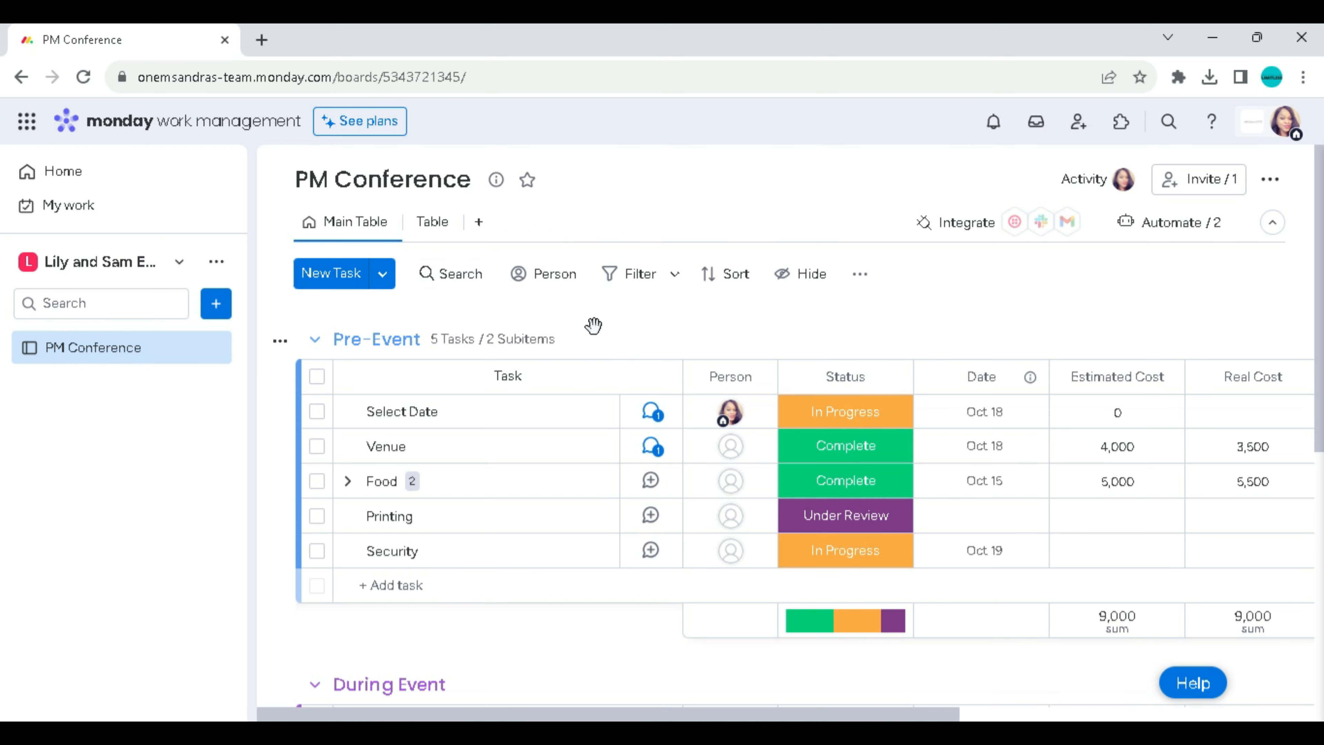
Add a Kanban view to the PM Conference board, keeping its default name, and dismiss the group navigation tip.
left_click(482, 222)
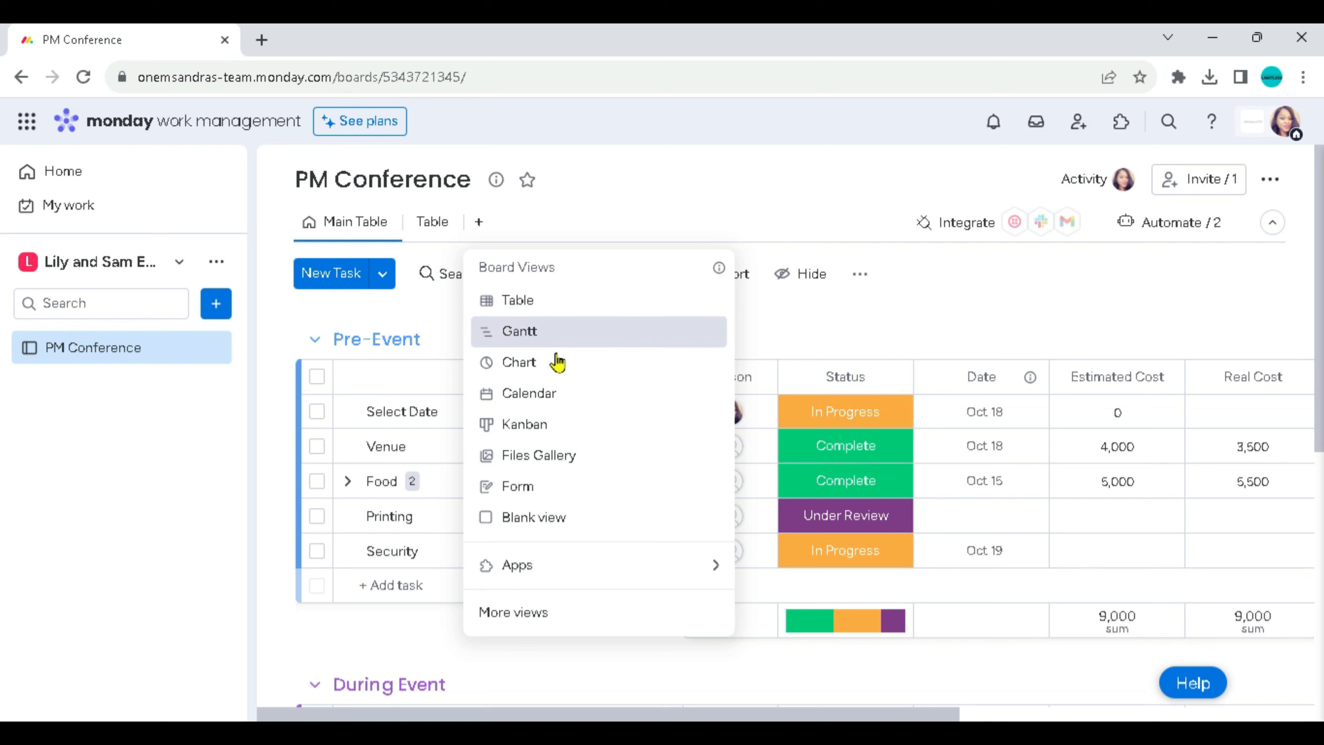
left_click(533, 436)
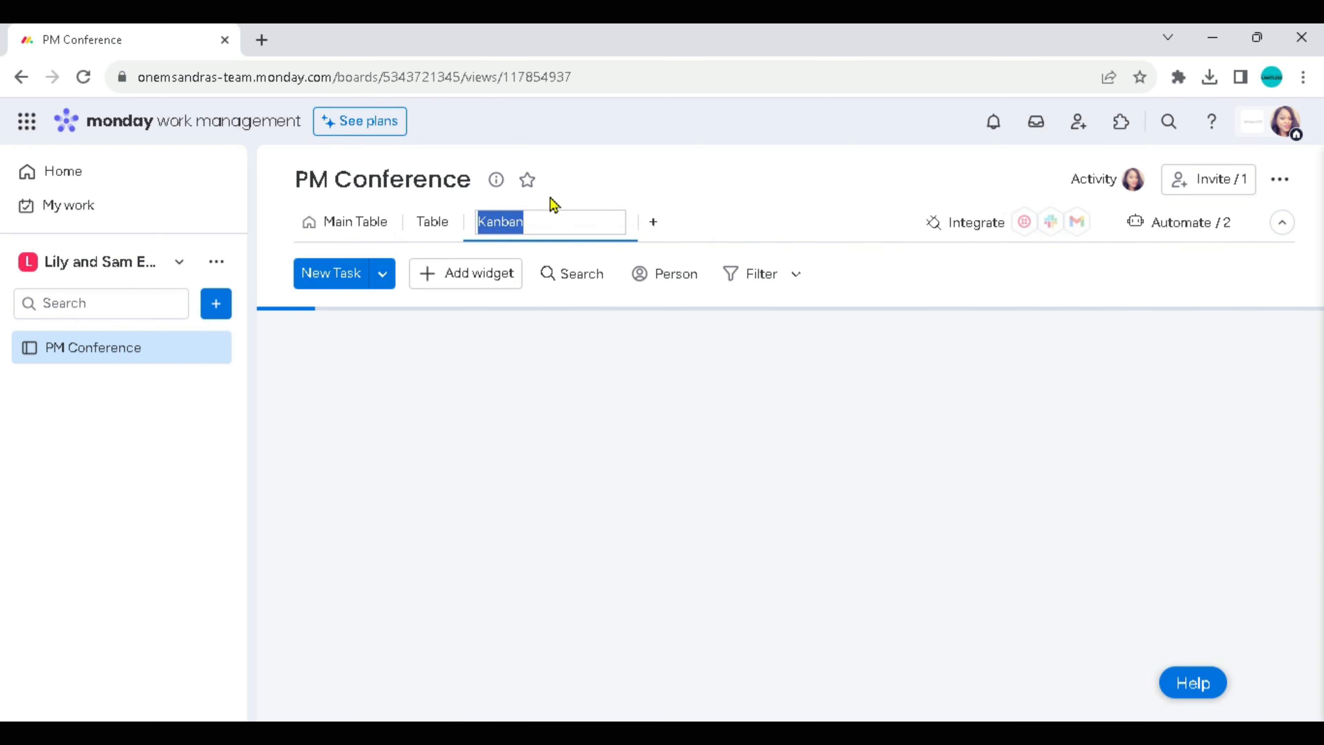
left_click(559, 411)
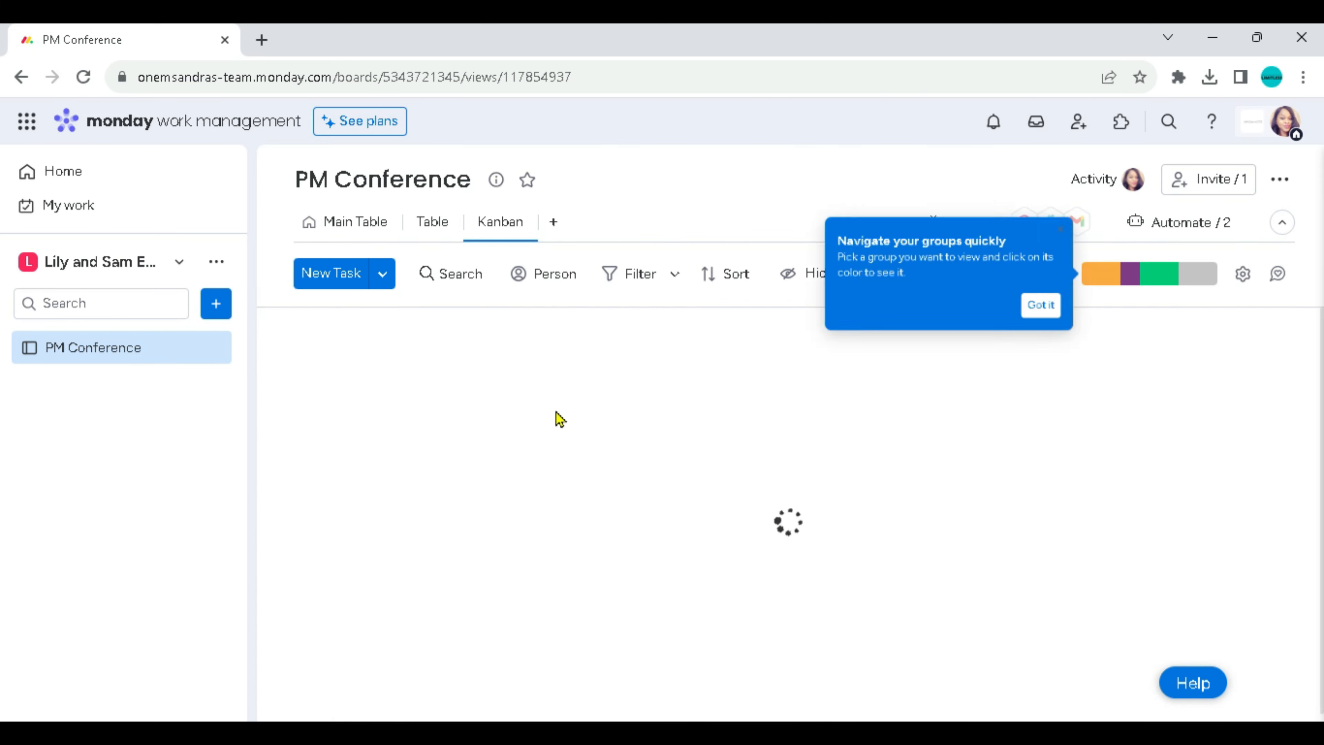
left_click(1034, 312)
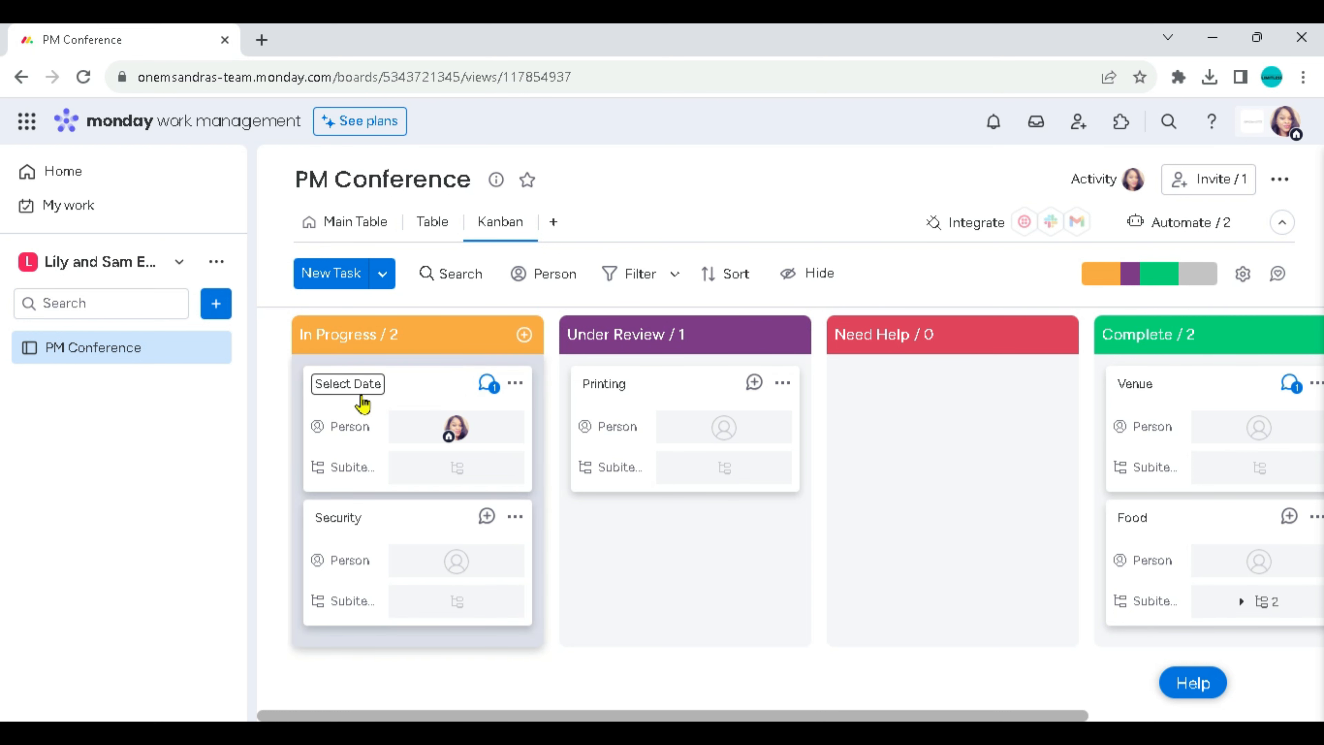
Move the Select Date card to Complete and the Printing card to Need Help in the Kanban view.
left_click_drag(425, 387, 1224, 388)
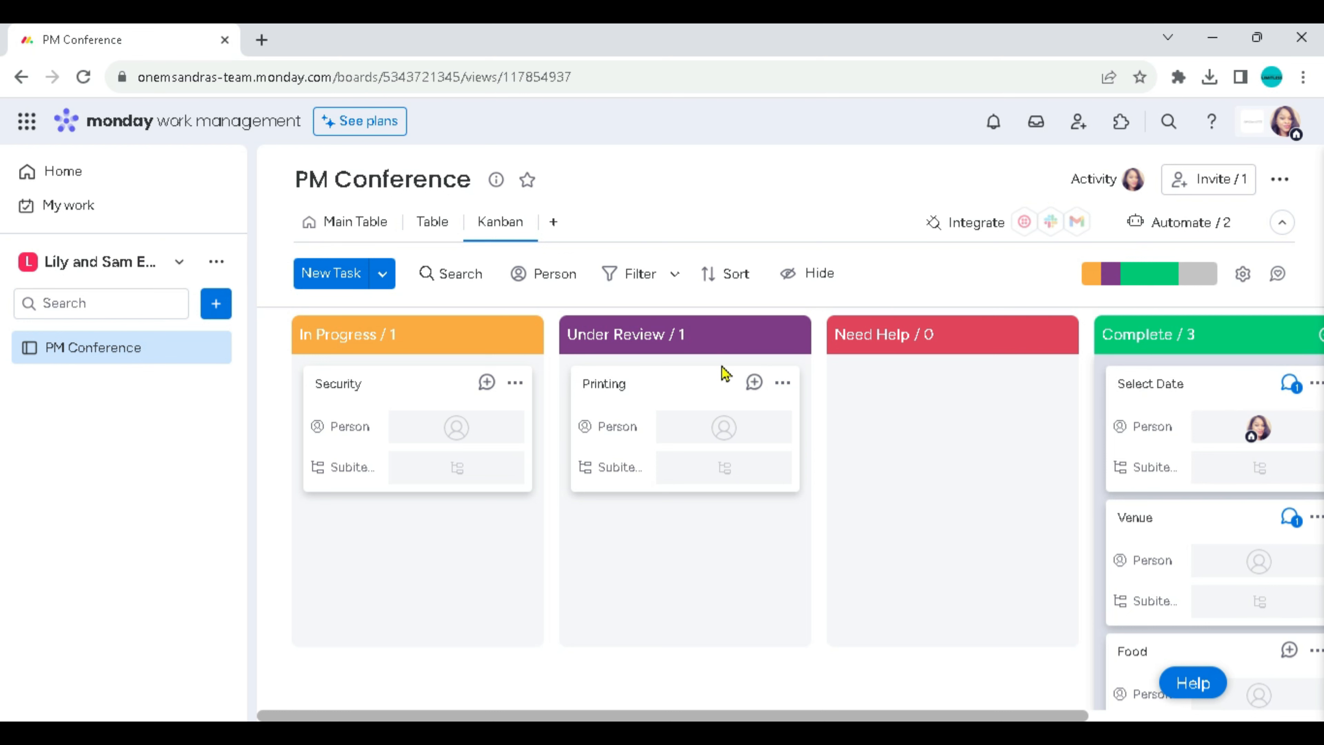
mouse_move(636, 382)
left_mouse_down()
mouse_move(813, 420)
mouse_move(1004, 385)
mouse_move(883, 402)
mouse_move(948, 390)
left_mouse_up()
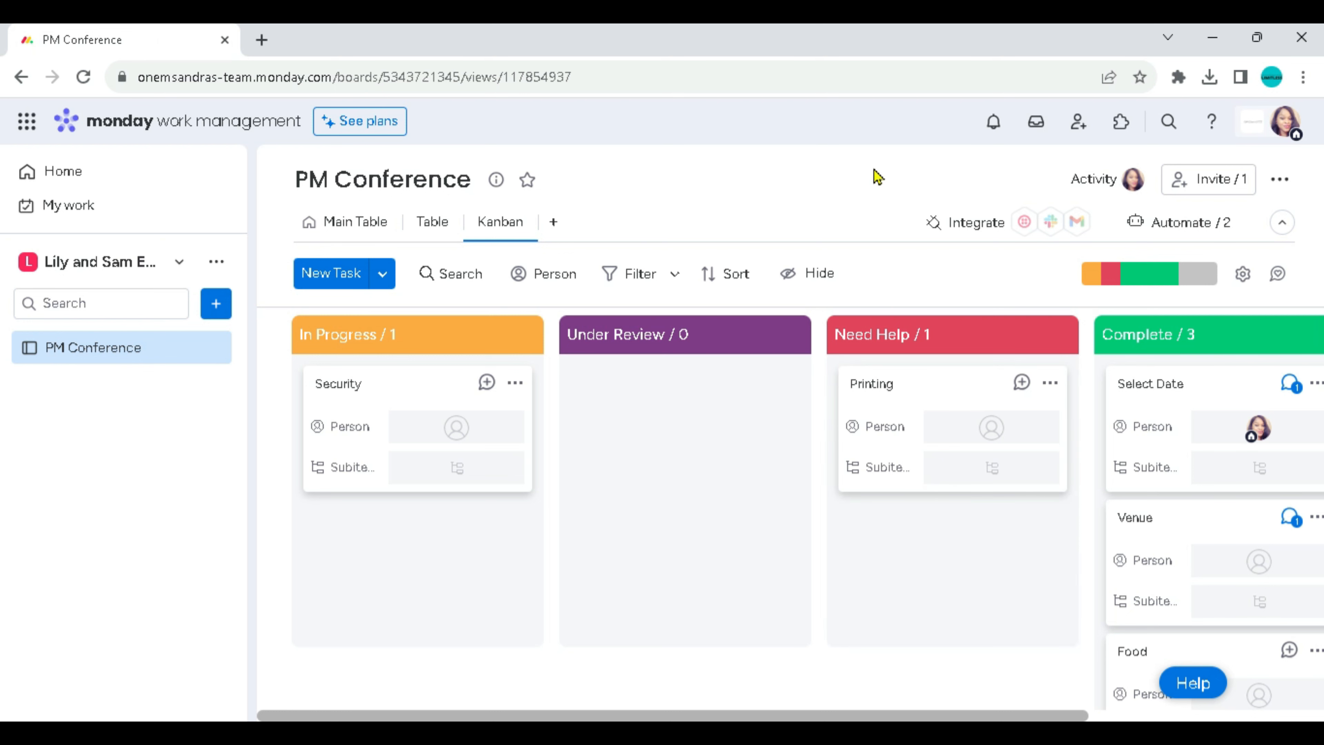
Review the member invitation form and the additional board actions in the PM Conference Main Table, closing both without changes.
left_click(1084, 125)
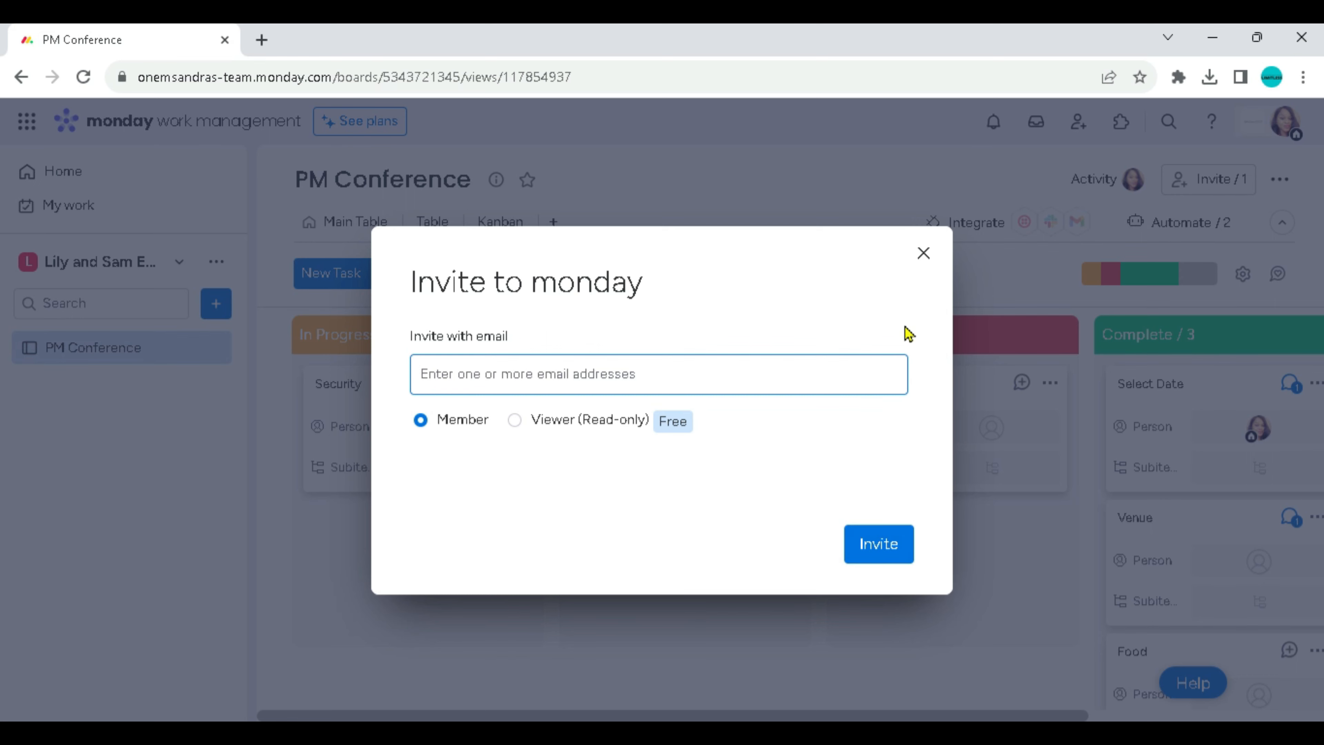
left_click(918, 265)
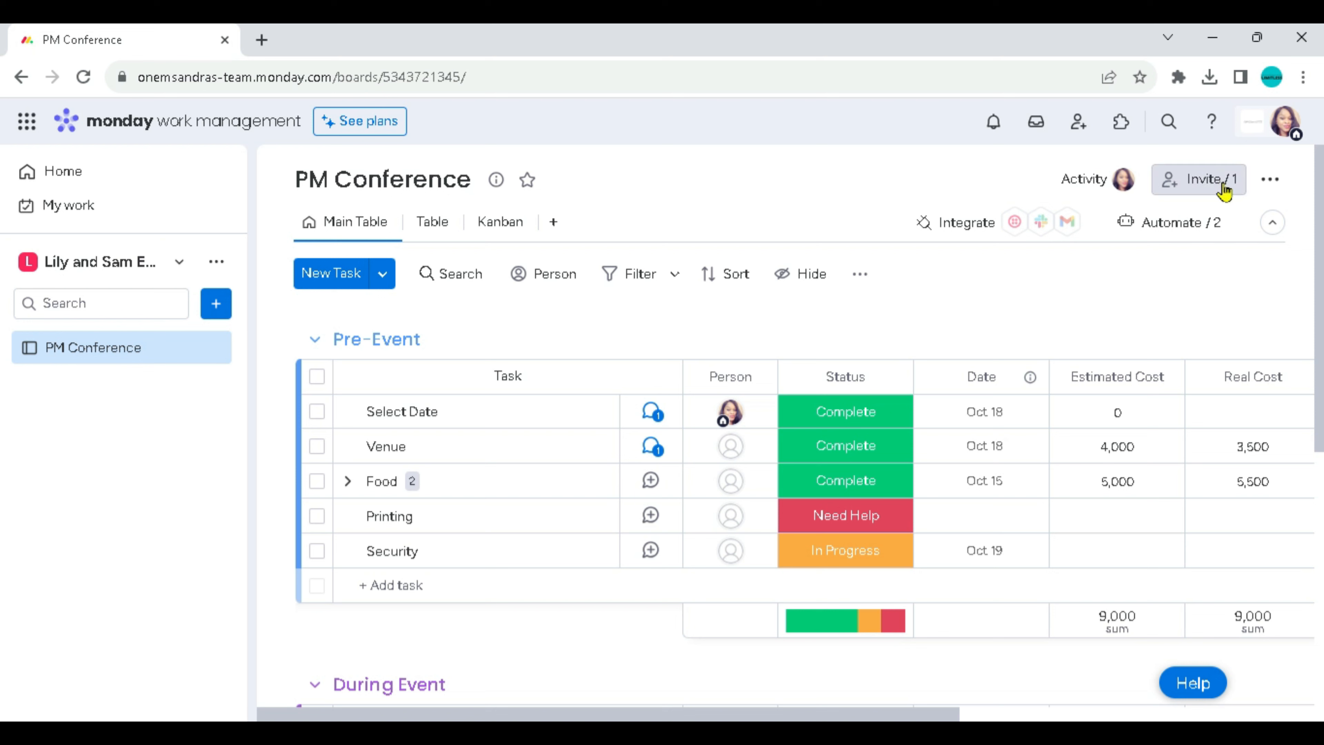
left_click(1271, 188)
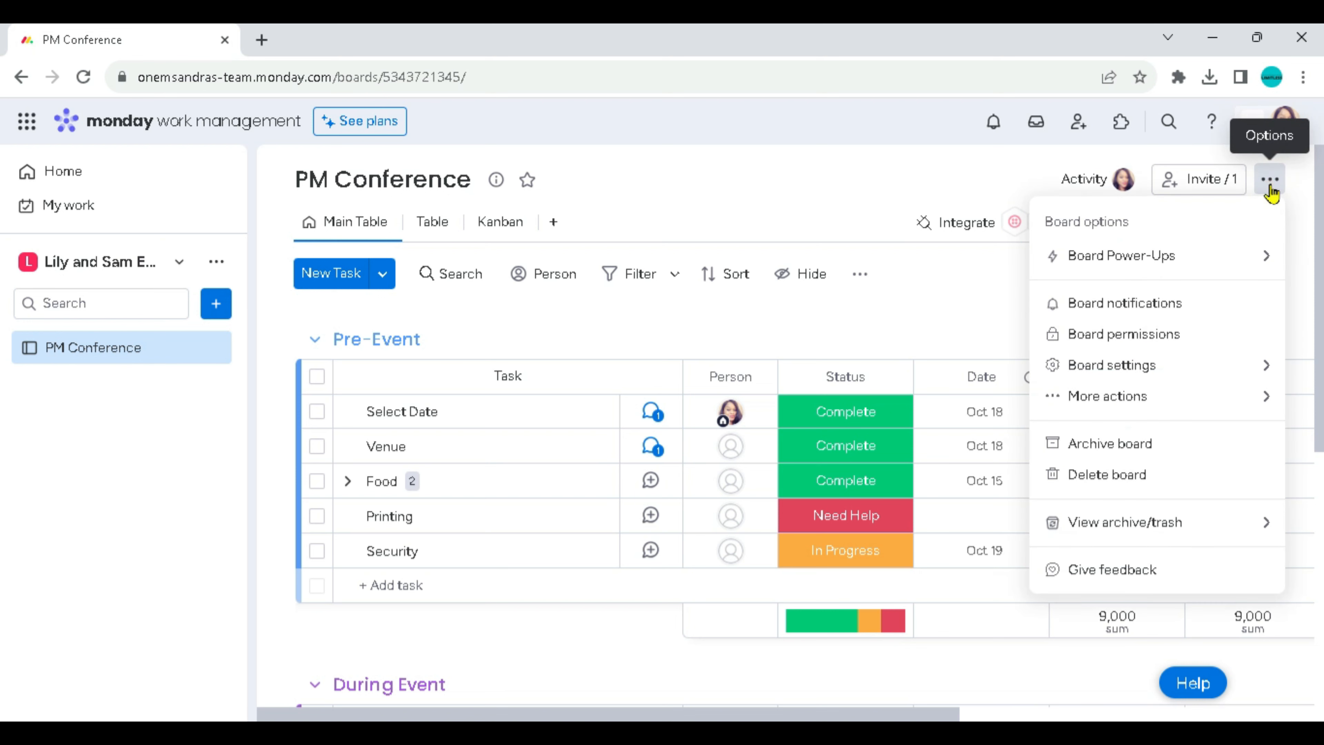
mouse_move(1113, 401)
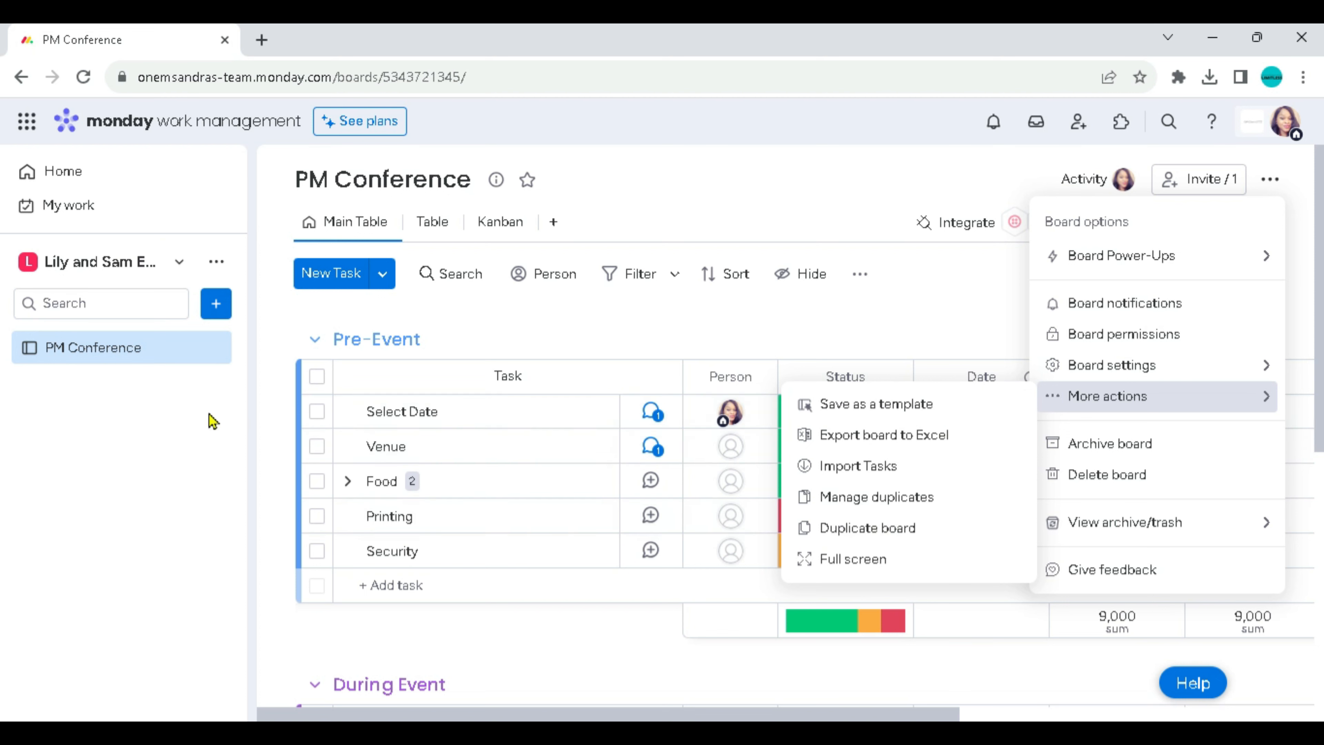
left_click(792, 212)
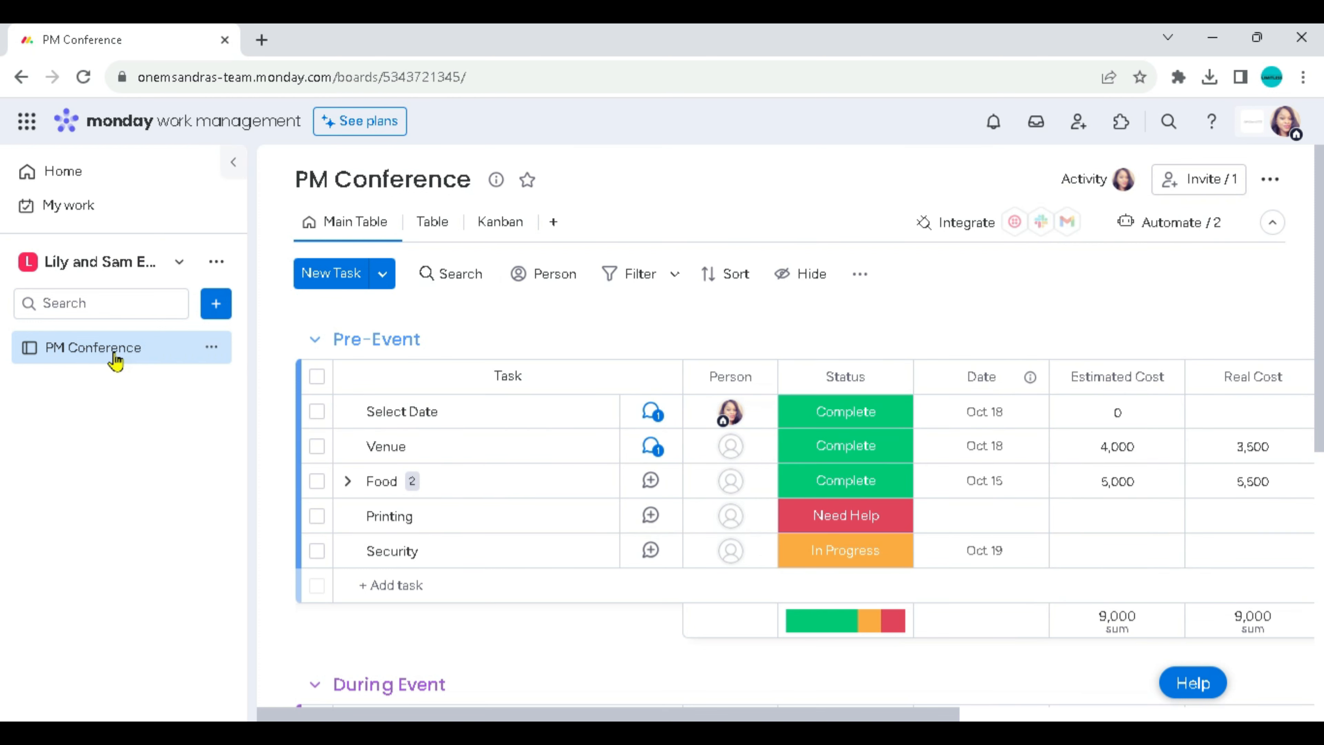
Duplicate the PM Conference board as "Product Management Conference", copying its structure and items without keeping board subscribers.
left_click(213, 346)
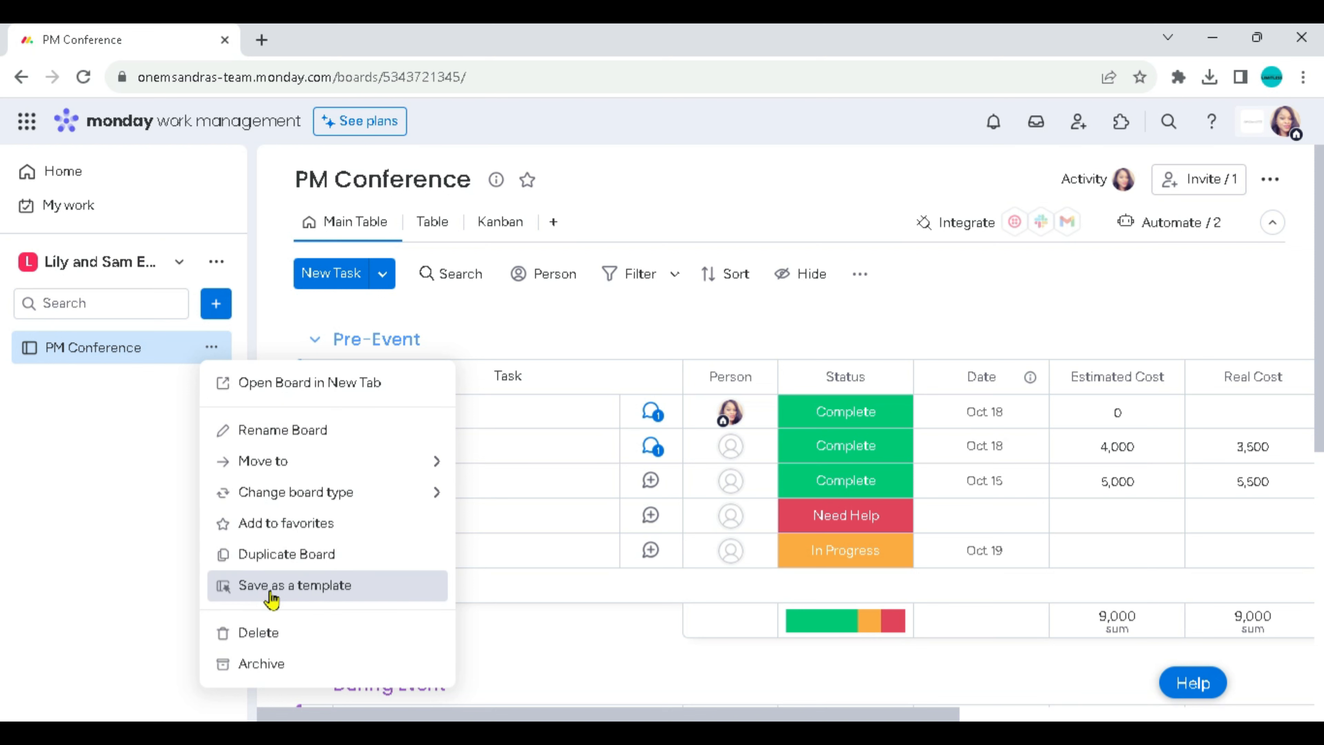
left_click(297, 560)
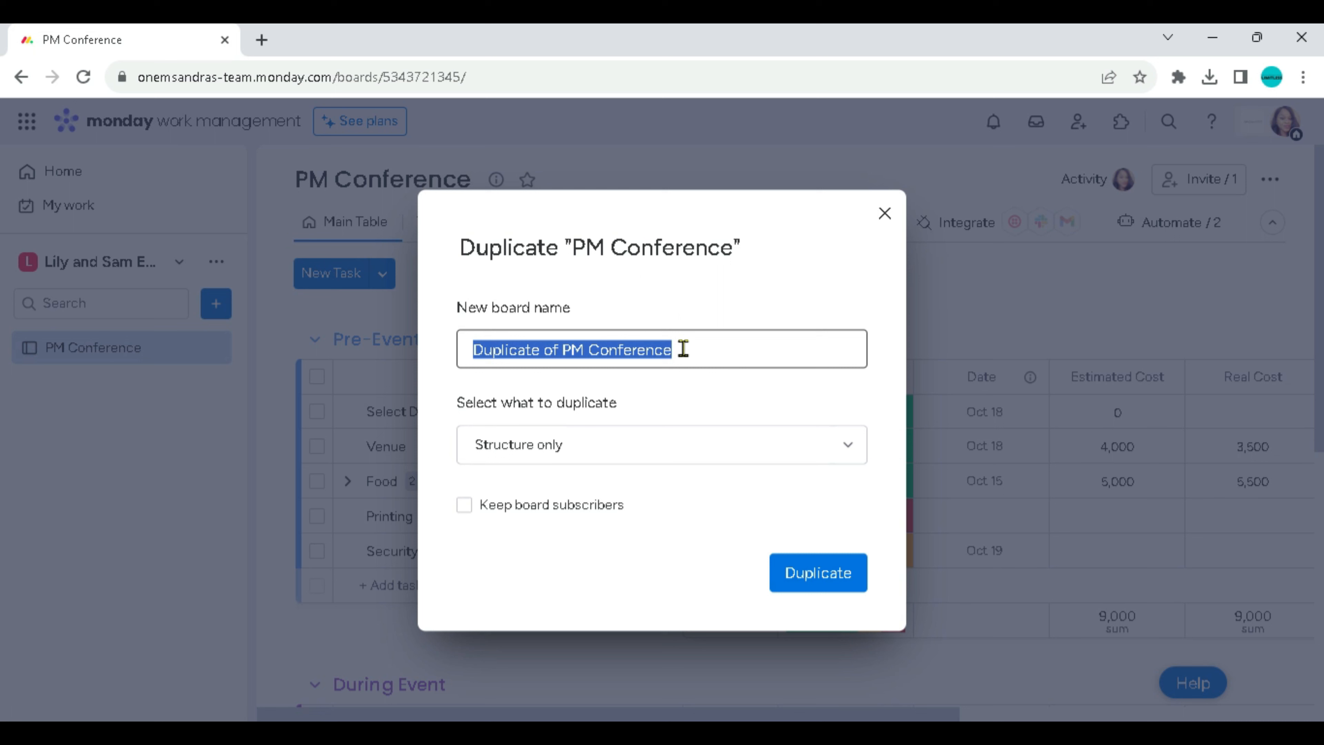
type("Product")
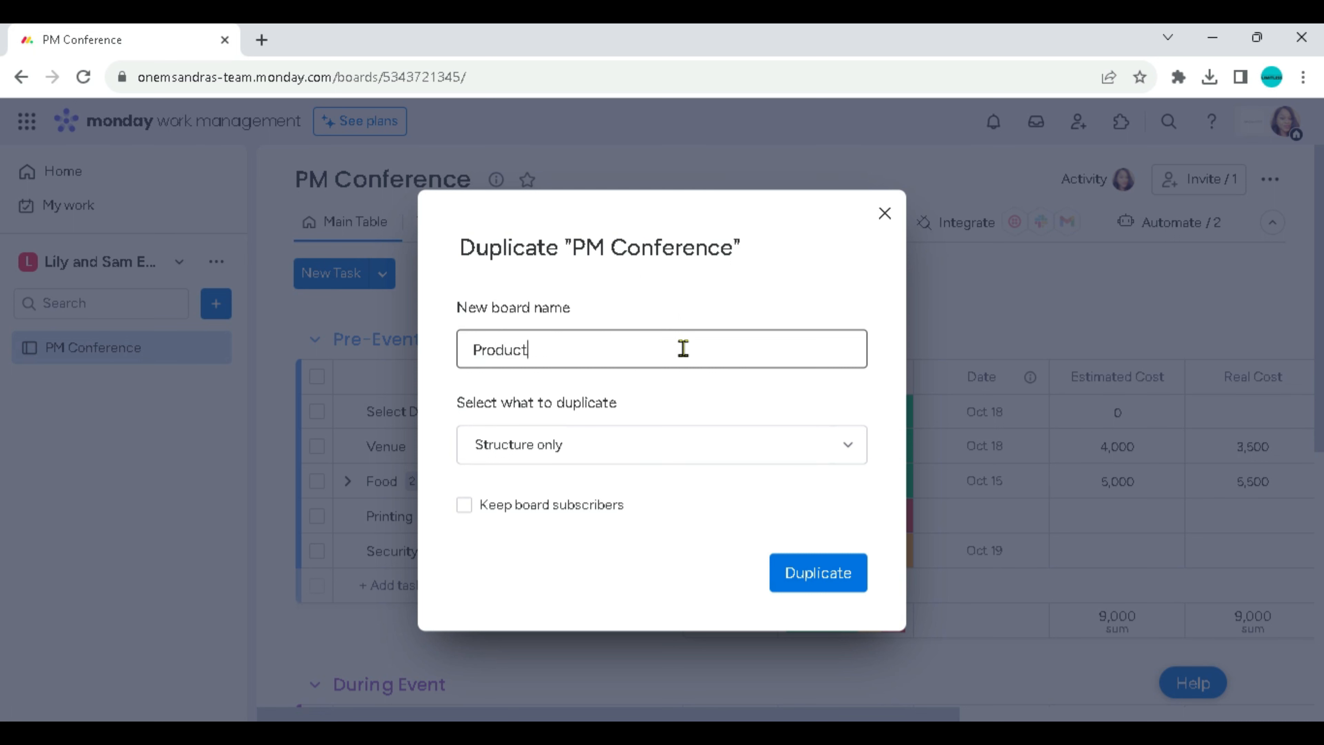
type(" Management ")
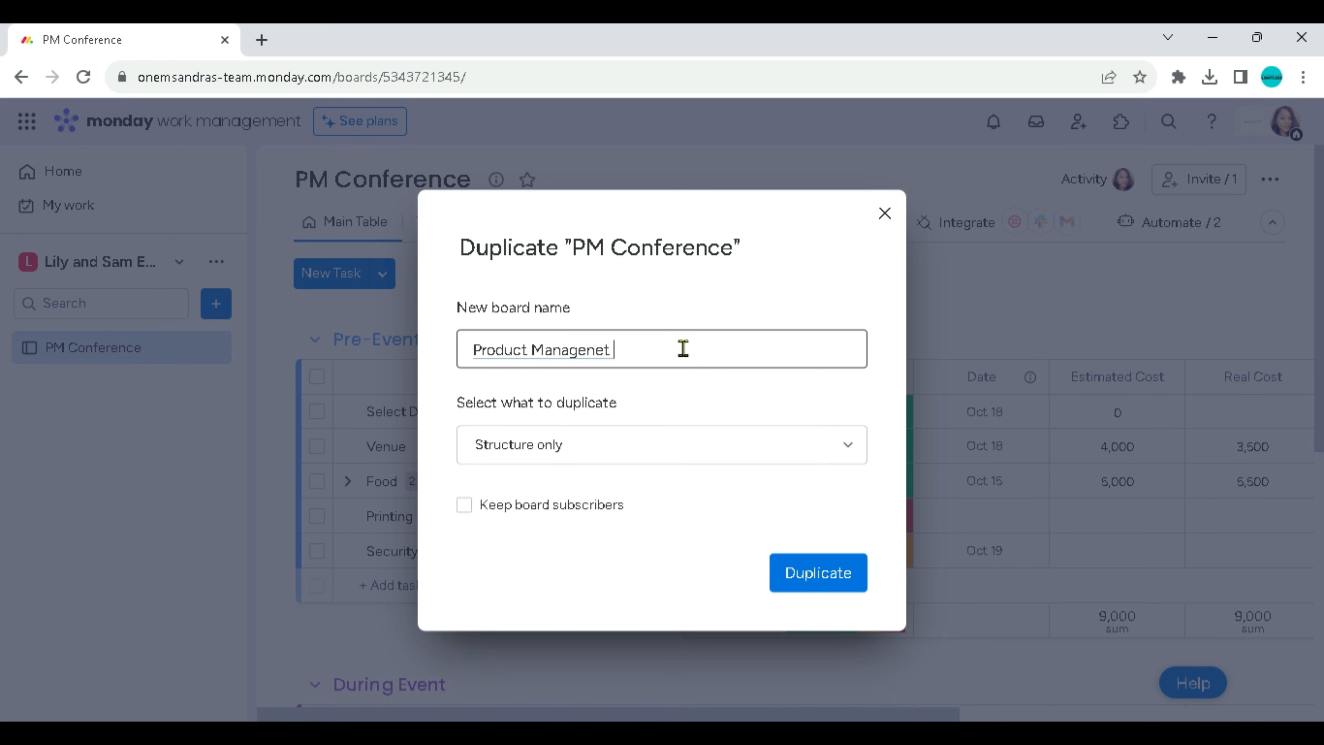
type("Conference")
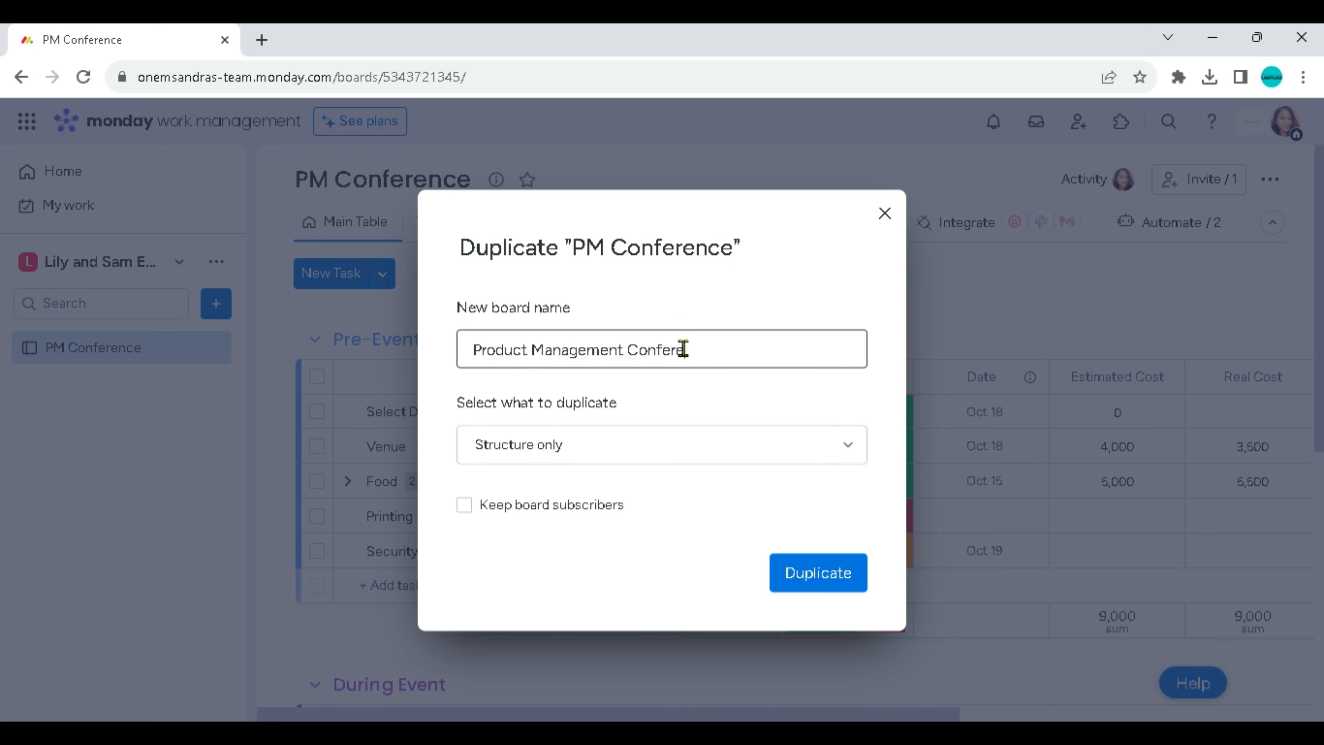
left_click(713, 448)
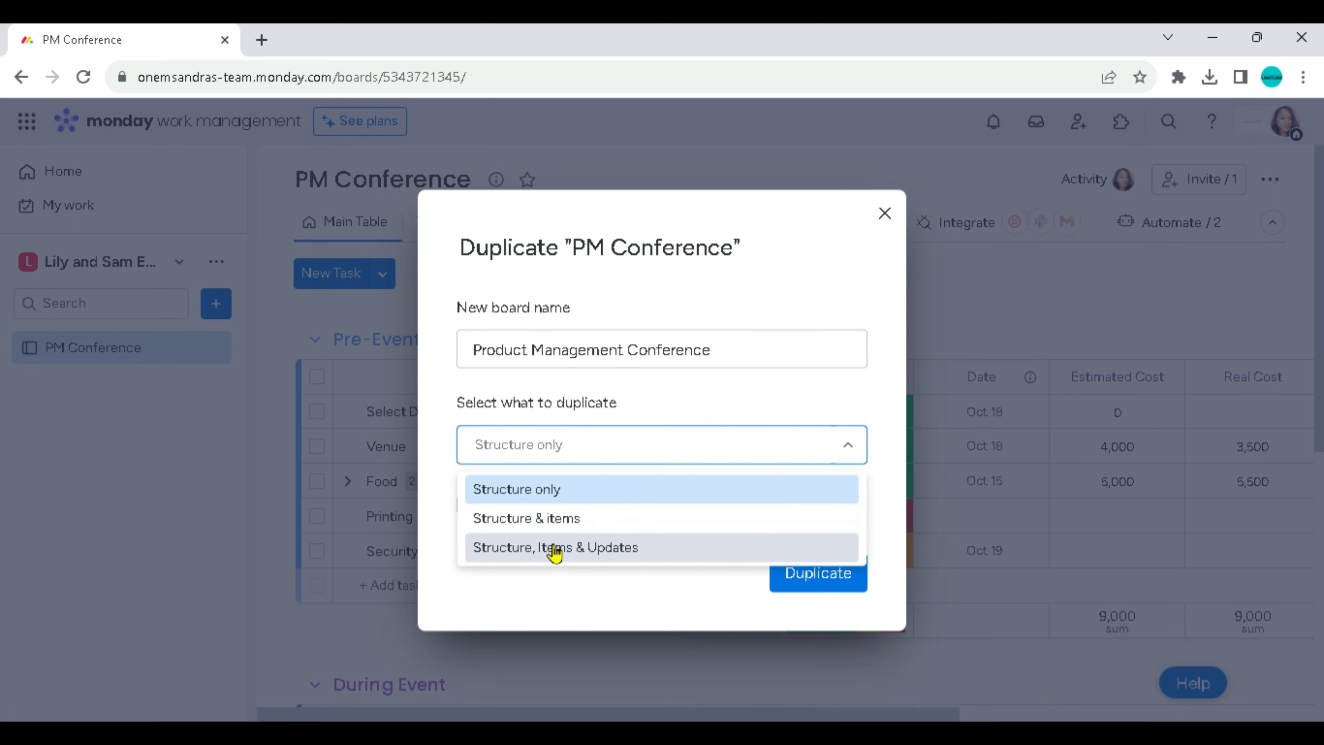
left_click(552, 522)
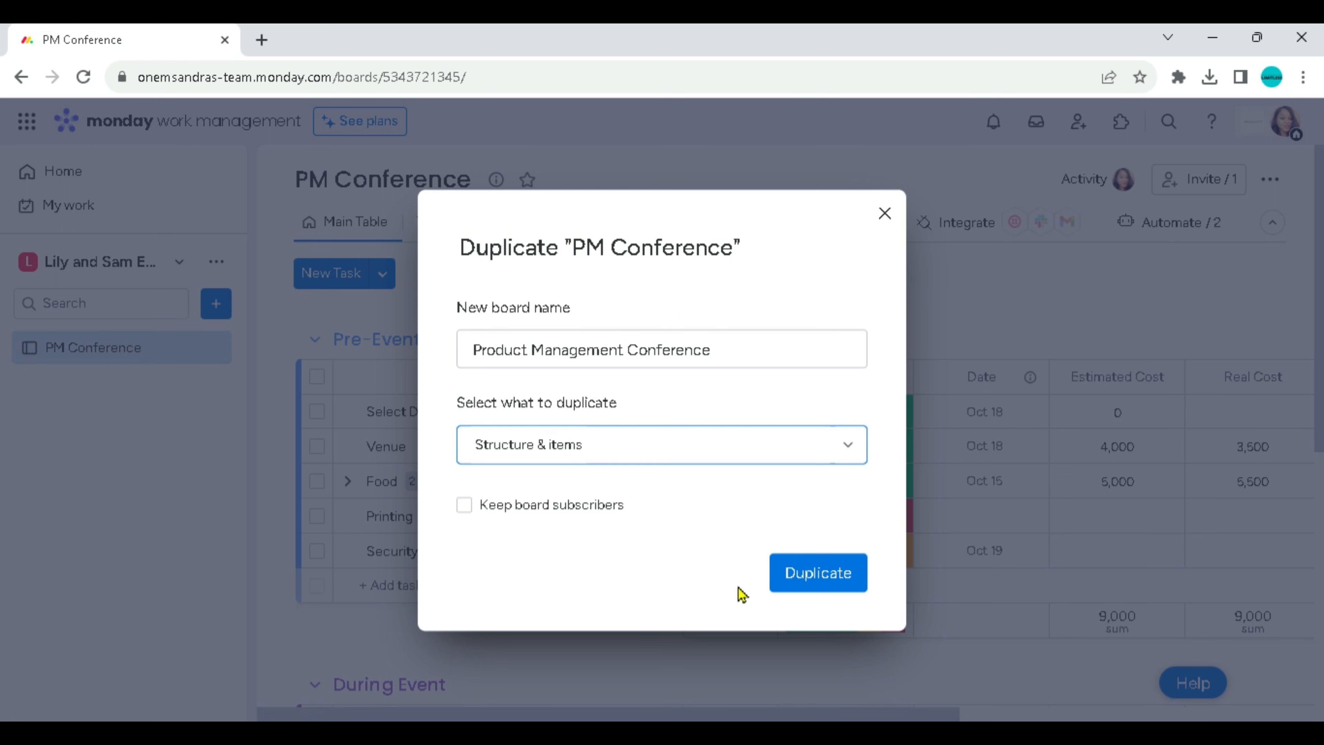
left_click(819, 582)
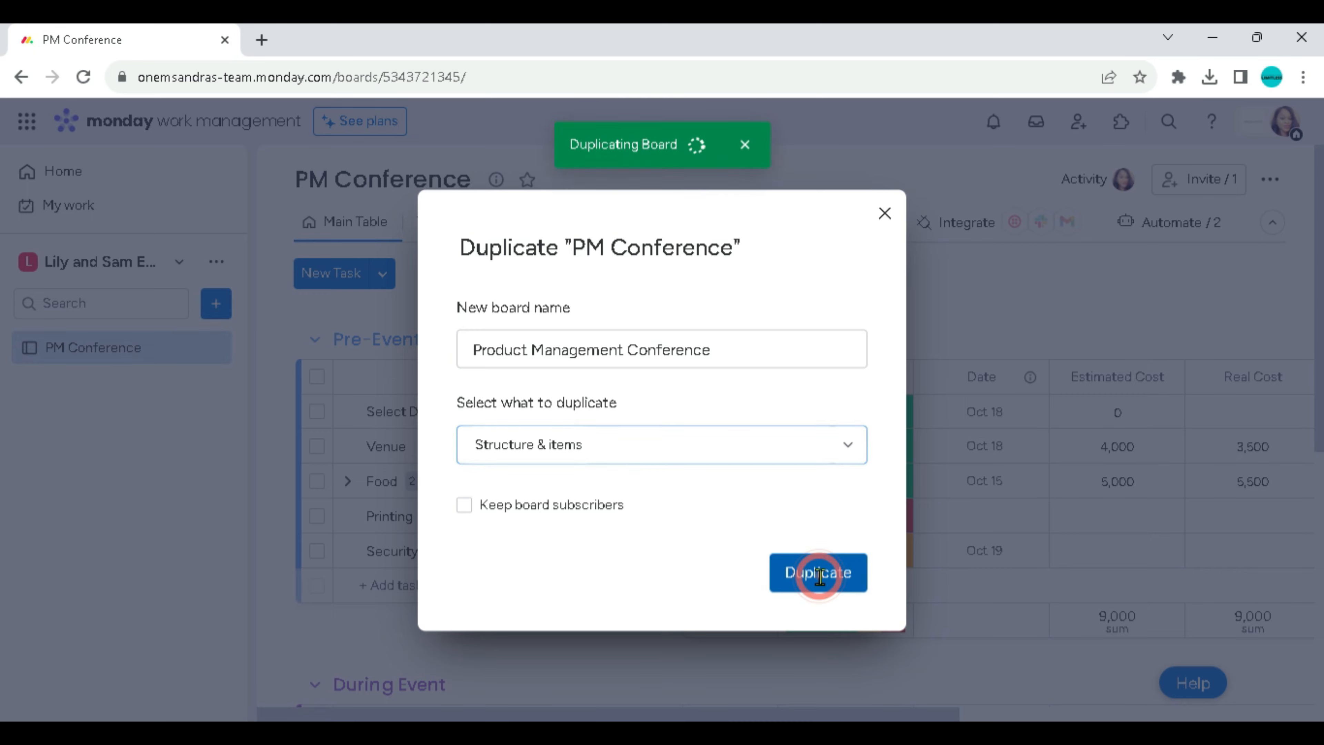